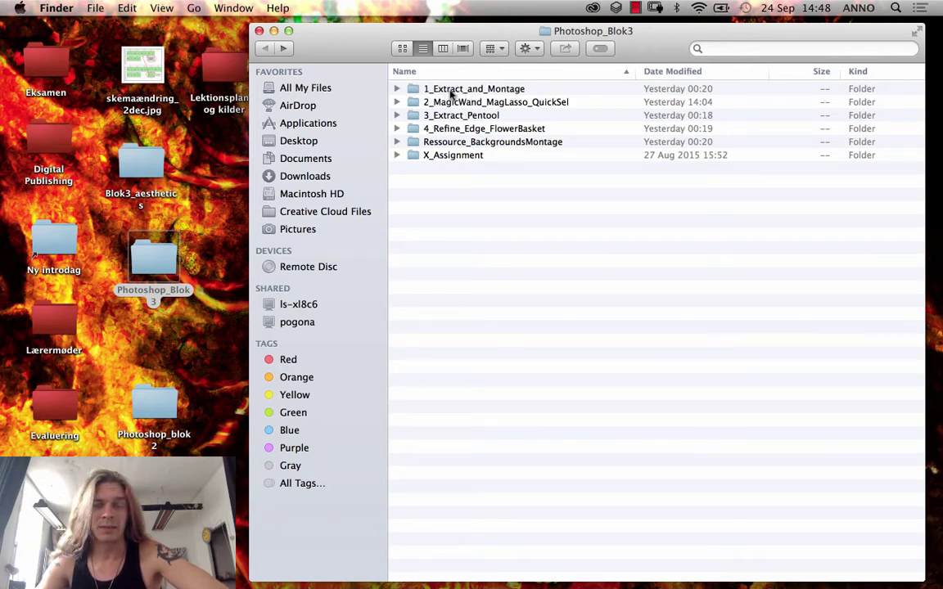
# - Open the 1_Extract_and_Montage folder and preview its images, from Extract_for_montage.jpg through the MontageBckd backgrounds
pyautogui.doubleClick(456, 90)
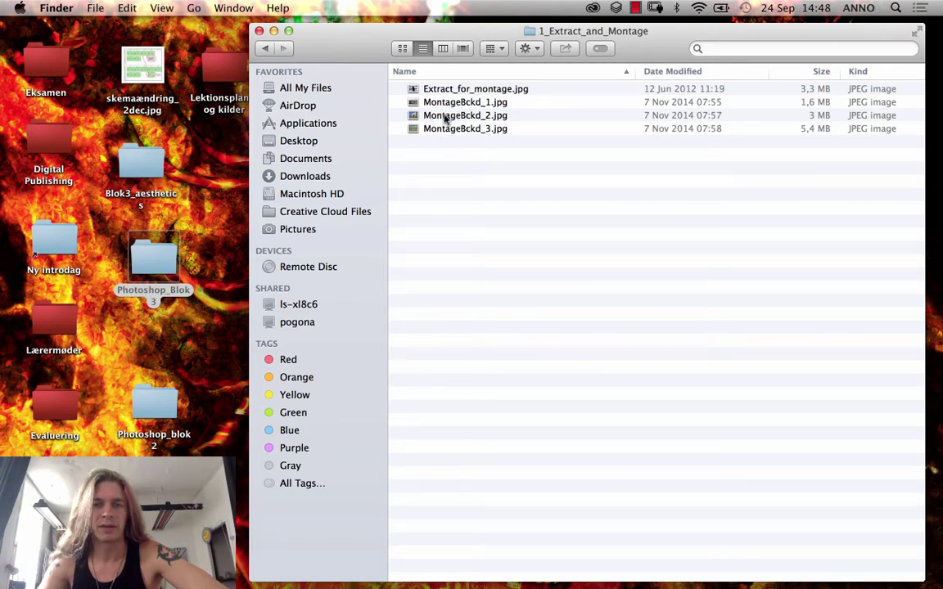
pyautogui.click(464, 90)
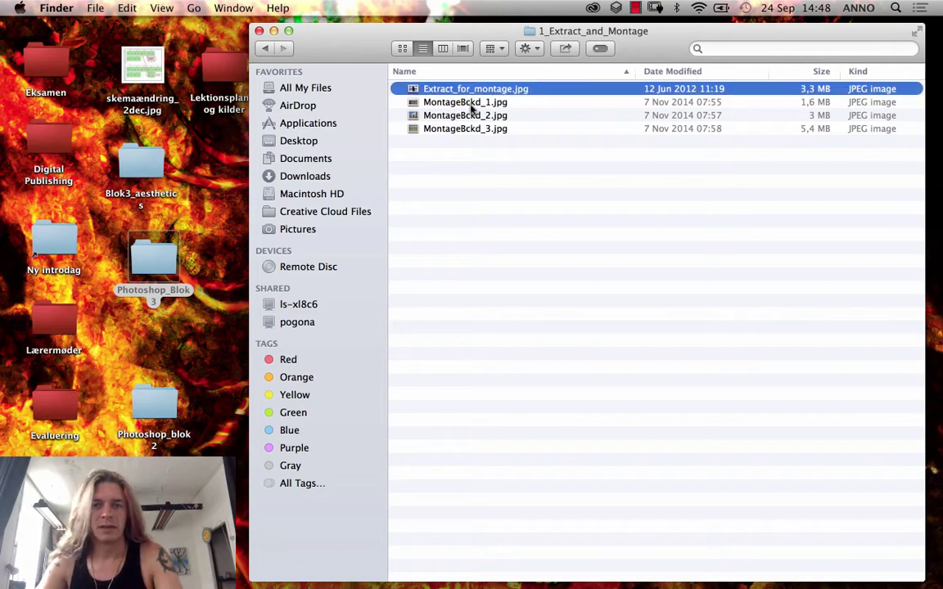
pyautogui.press('space')
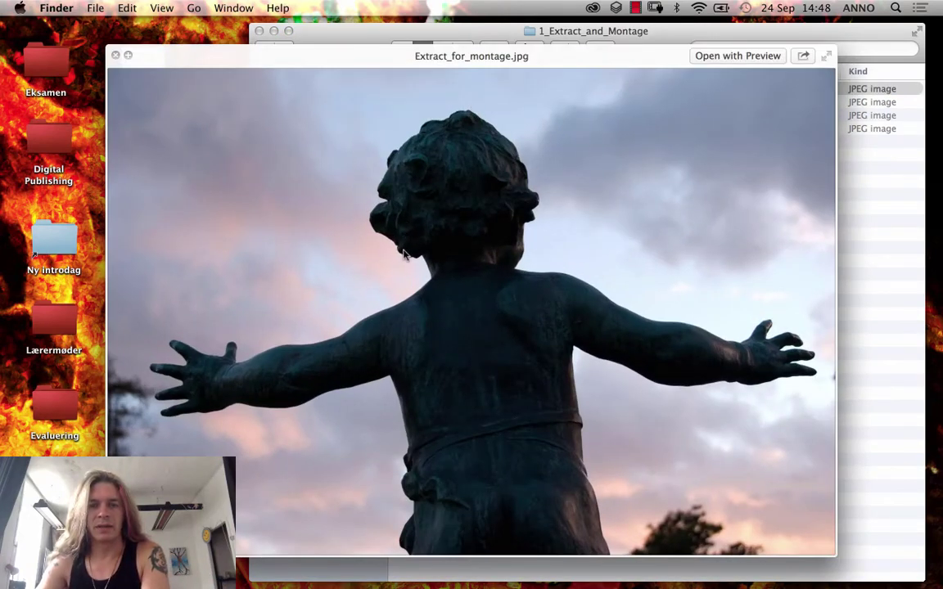
pyautogui.press('Down')
pyautogui.press('Down')
pyautogui.press('Down')
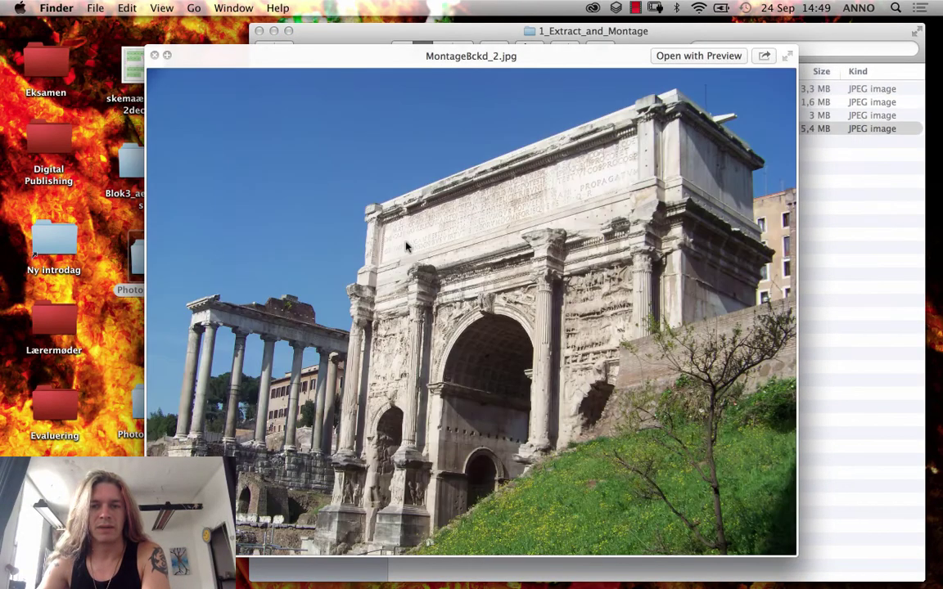
pyautogui.press('Down')
pyautogui.press('Up')
pyautogui.press('Up')
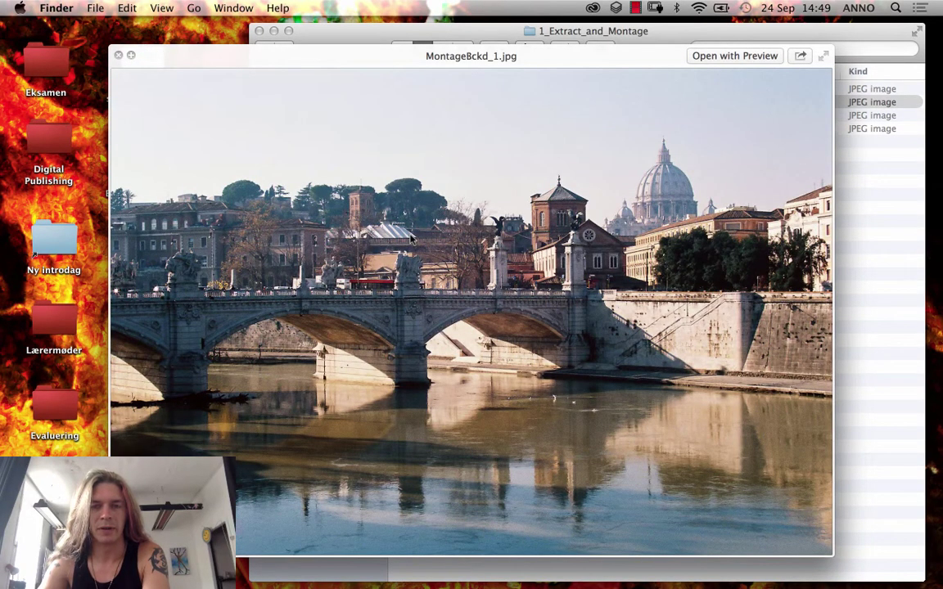
pyautogui.click(118, 55)
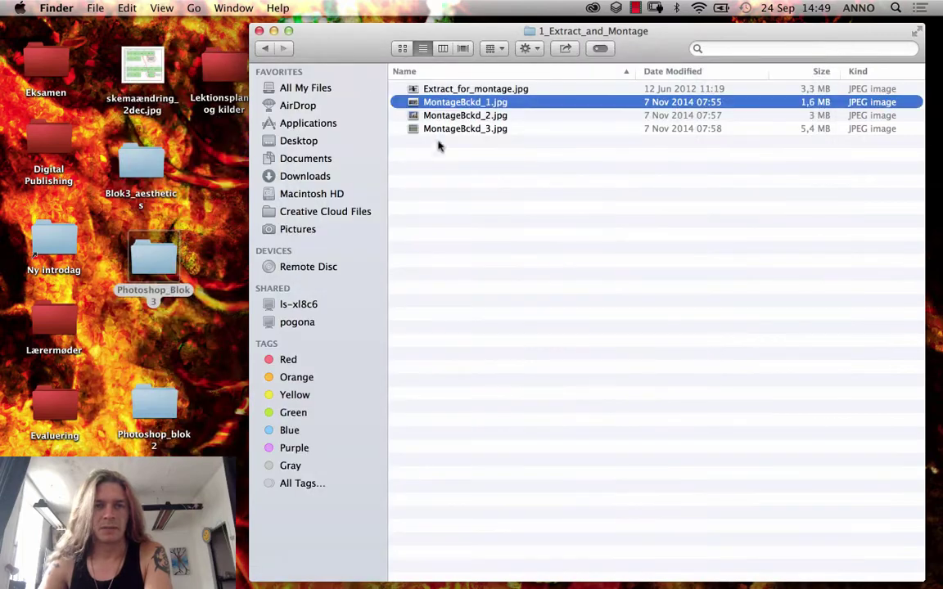
# - Open Extract_for_montage.jpg in Adobe Photoshop CC 2014
pyautogui.click(450, 88)
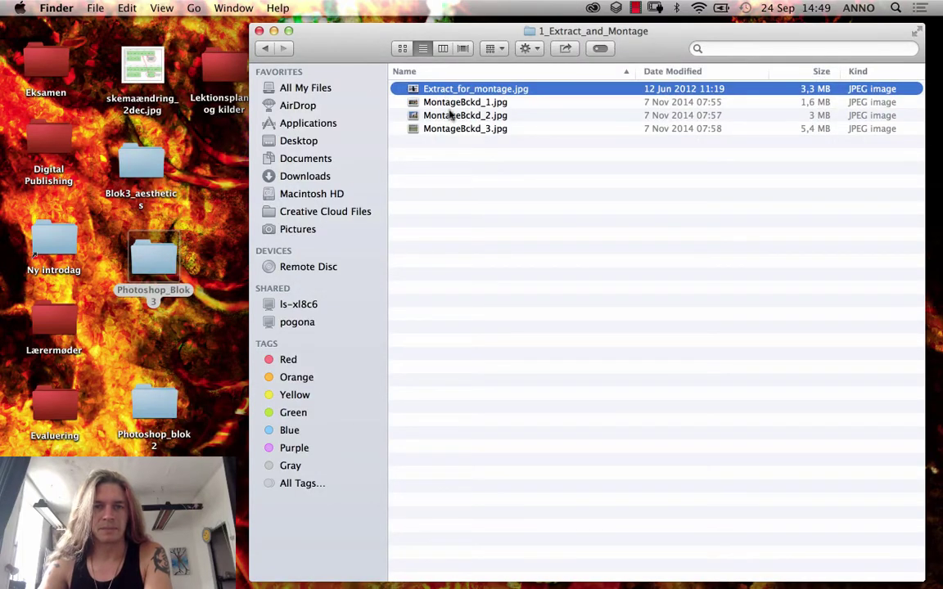
pyautogui.rightClick(459, 95)
pyautogui.moveTo(508, 118)
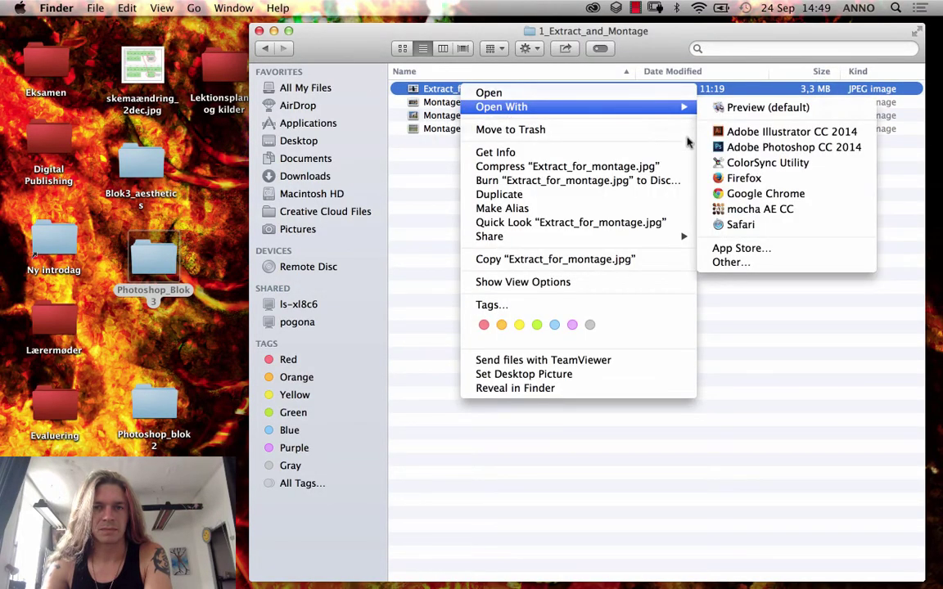
pyautogui.click(758, 146)
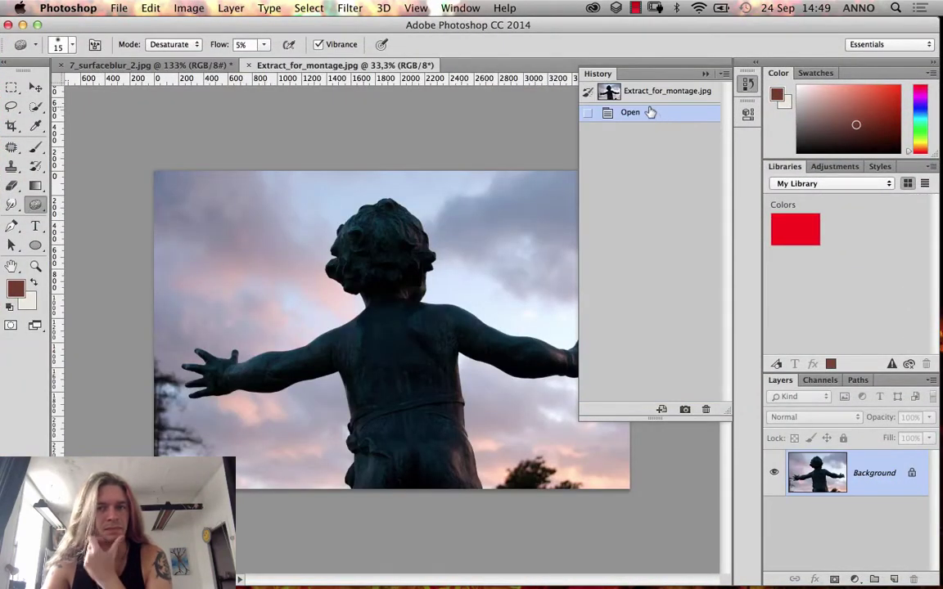
# - Close the 7_surfaceblur_2.jpg document without saving and collapse the History panel to clear the view of the statue image
pyautogui.click(103, 67)
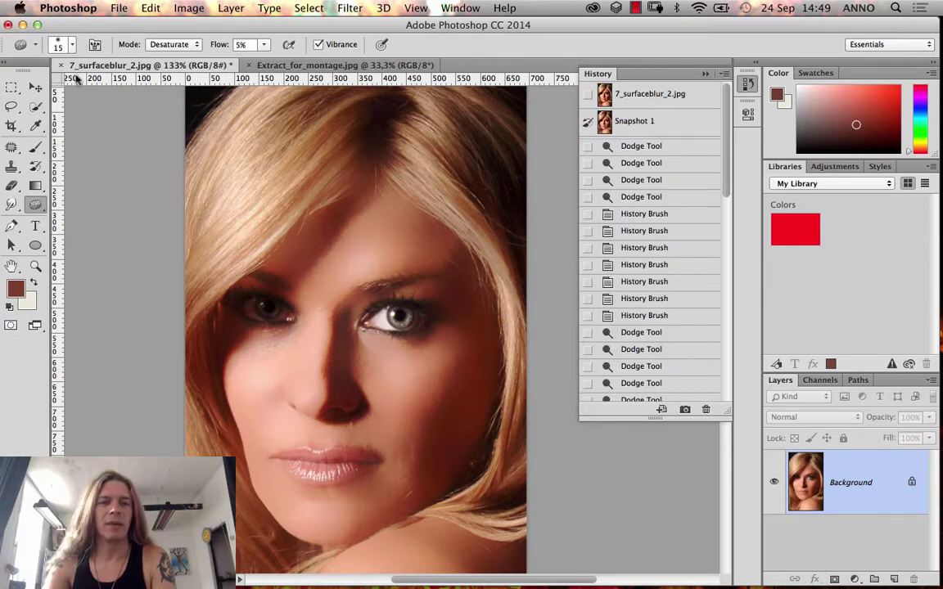
pyautogui.click(62, 67)
pyautogui.click(368, 215)
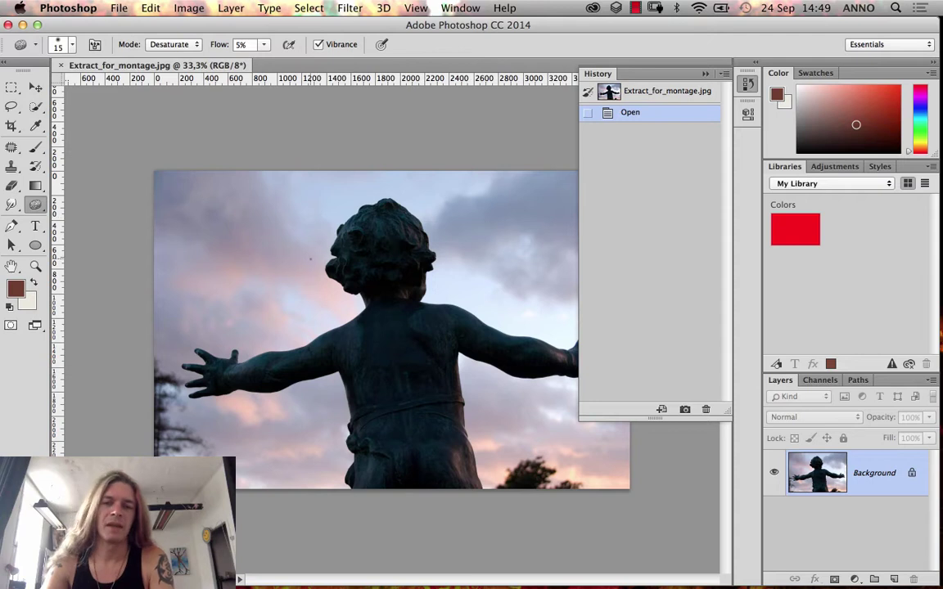
pyautogui.click(705, 74)
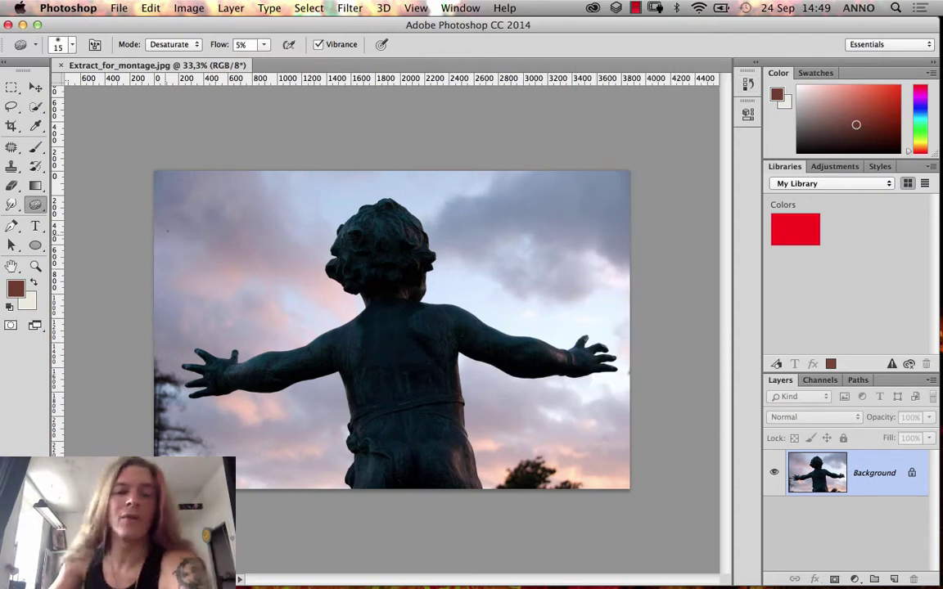
# - Examine the variants of the marquee, lasso and quick selection tools and the selection commands such as Color Range
pyautogui.click(14, 87)
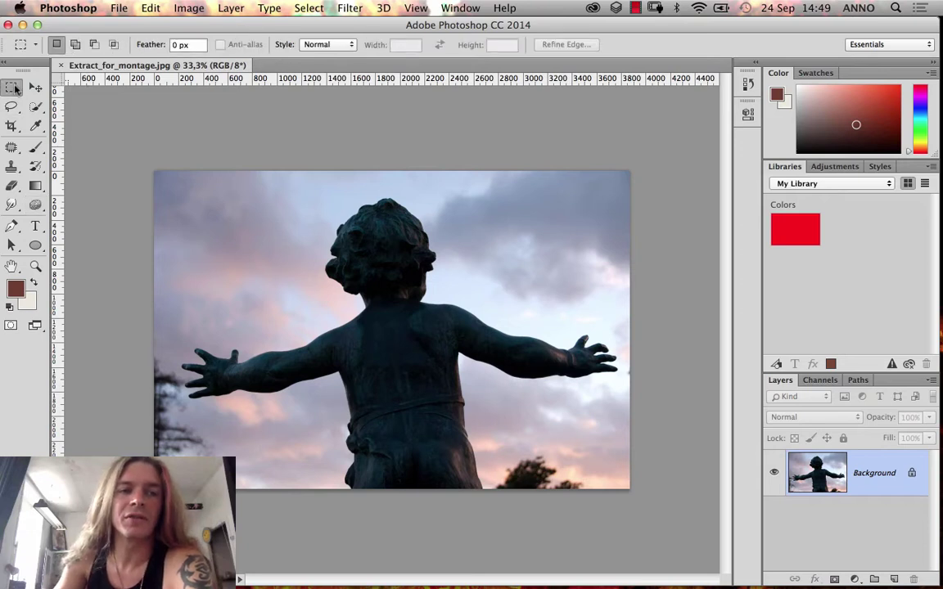
pyautogui.rightClick(14, 87)
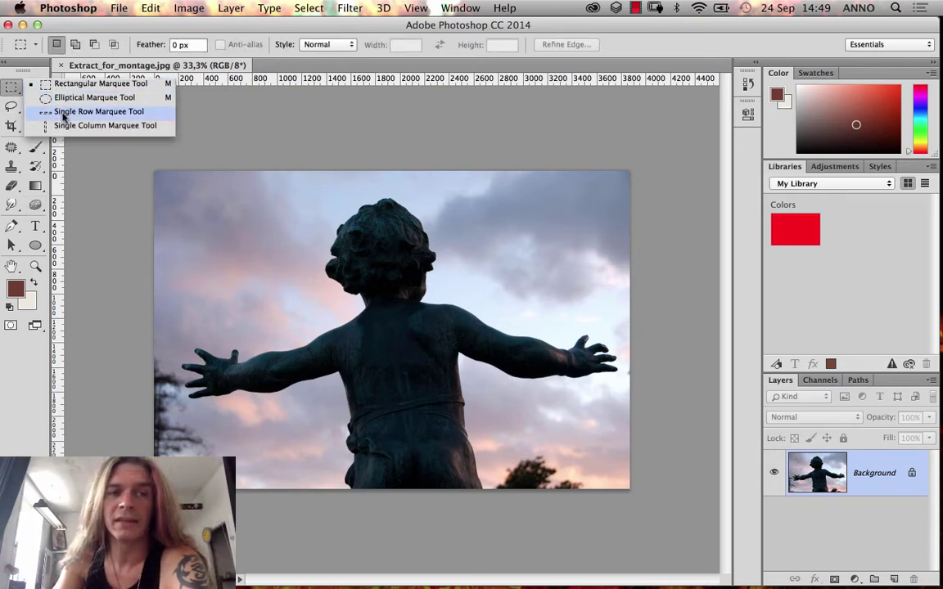
pyautogui.click(14, 87)
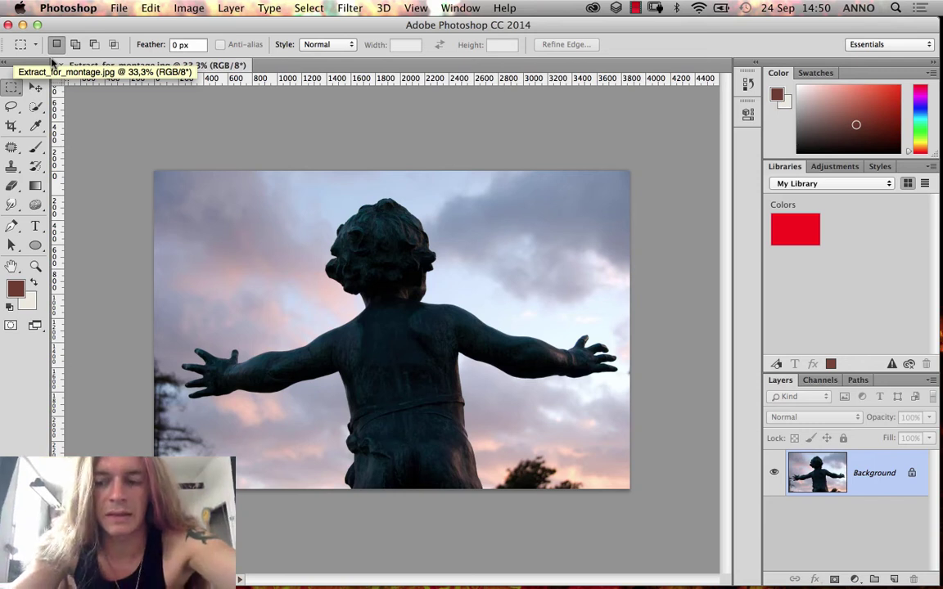
pyautogui.rightClick(18, 85)
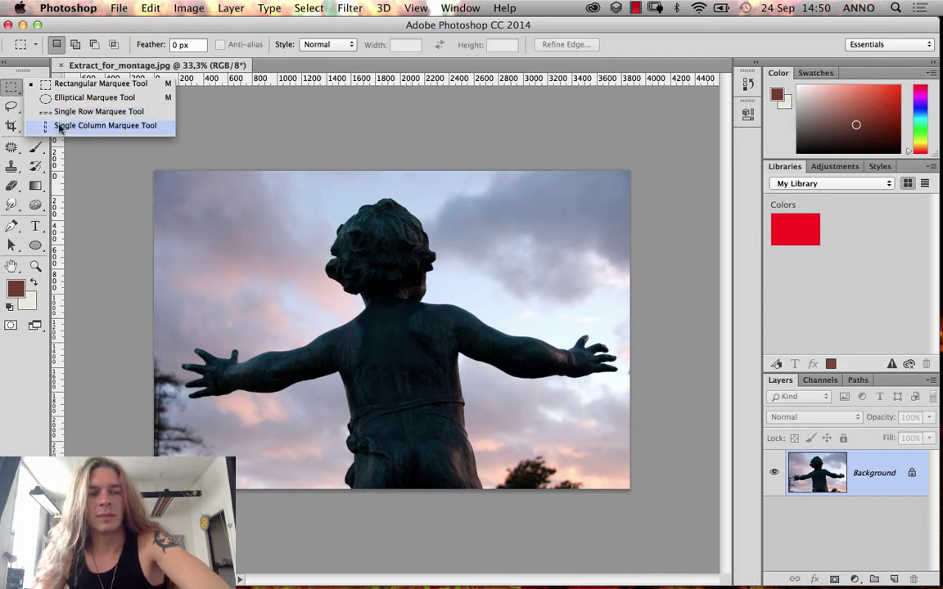
pyautogui.click(12, 106)
pyautogui.click(12, 106)
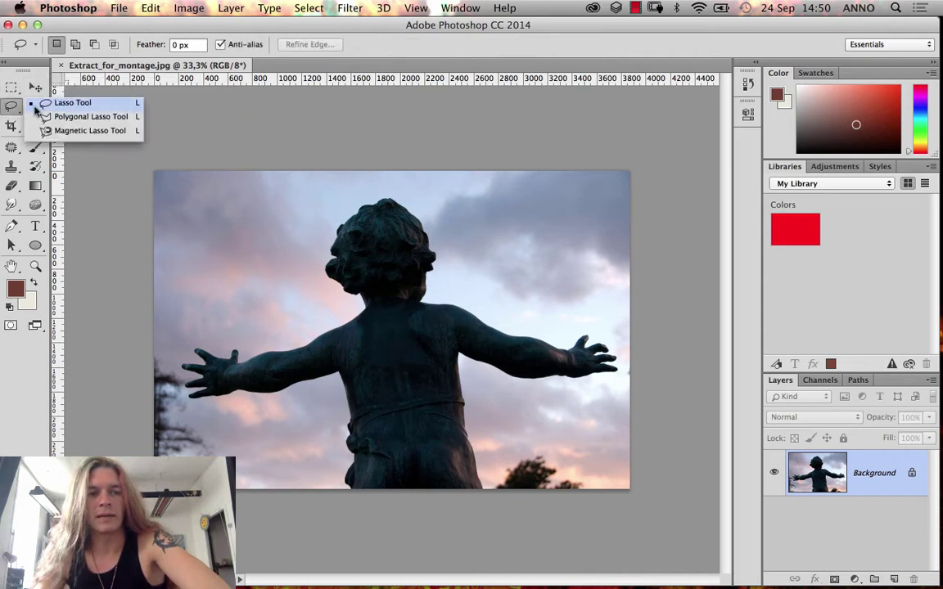
pyautogui.click(12, 105)
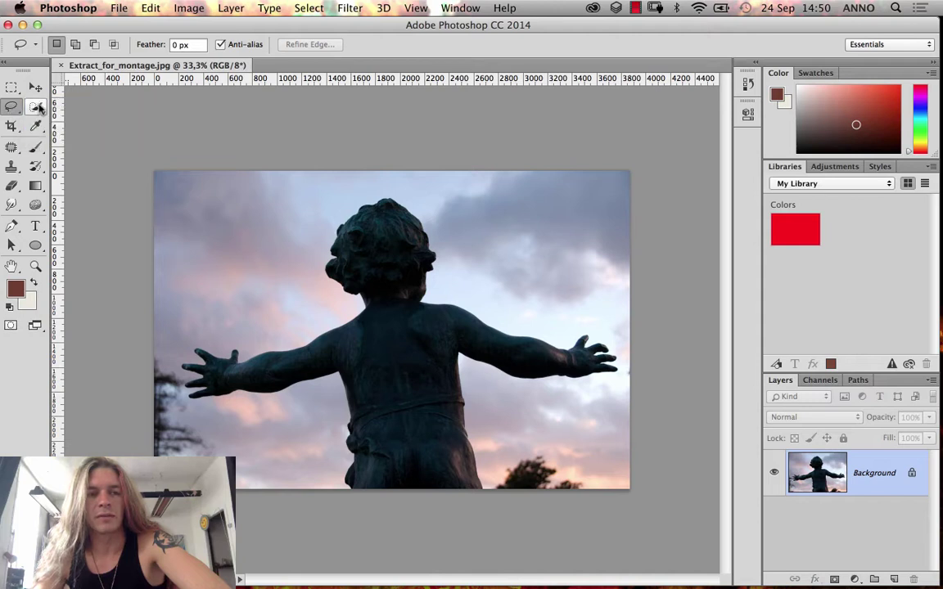
pyautogui.click(35, 107)
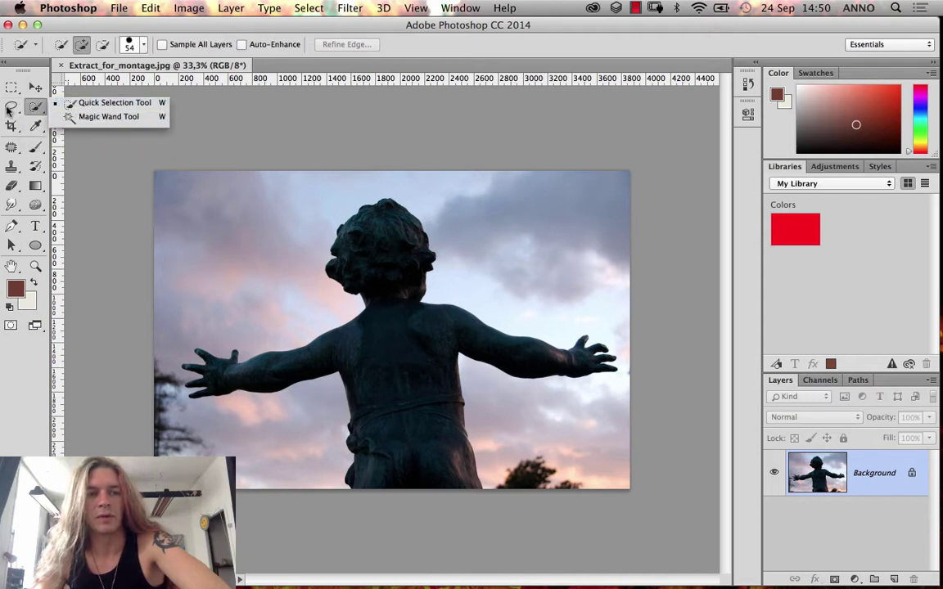
pyautogui.click(11, 107)
pyautogui.click(308, 10)
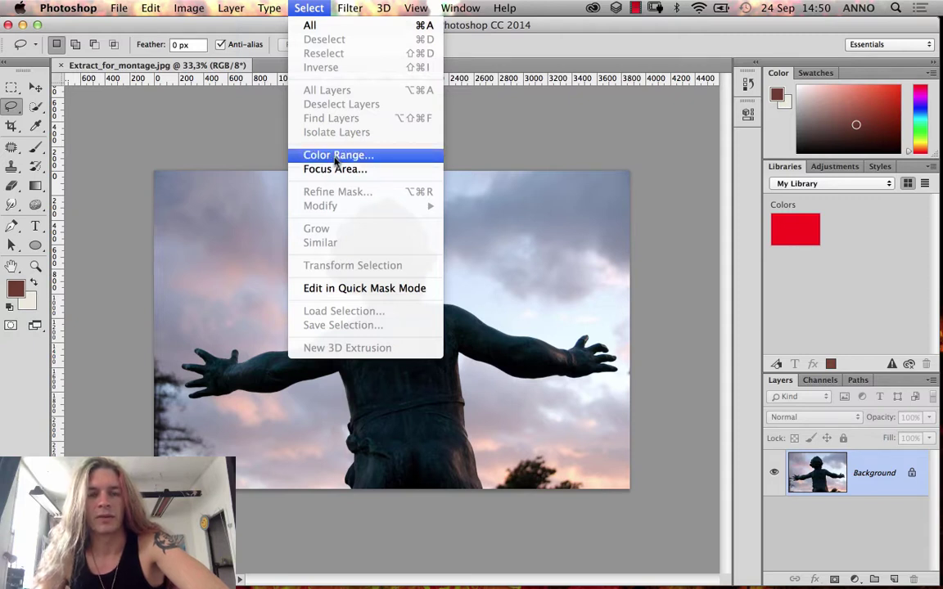
pyautogui.click(13, 106)
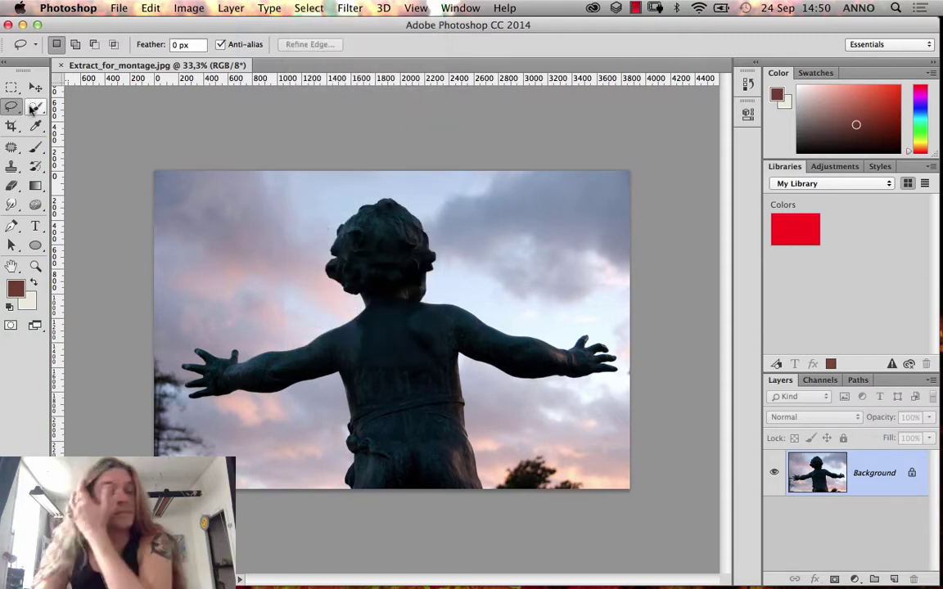
# - Draw a wide selection across the statue's head with the Rectangular Marquee tool and clear it again
pyautogui.click(11, 87)
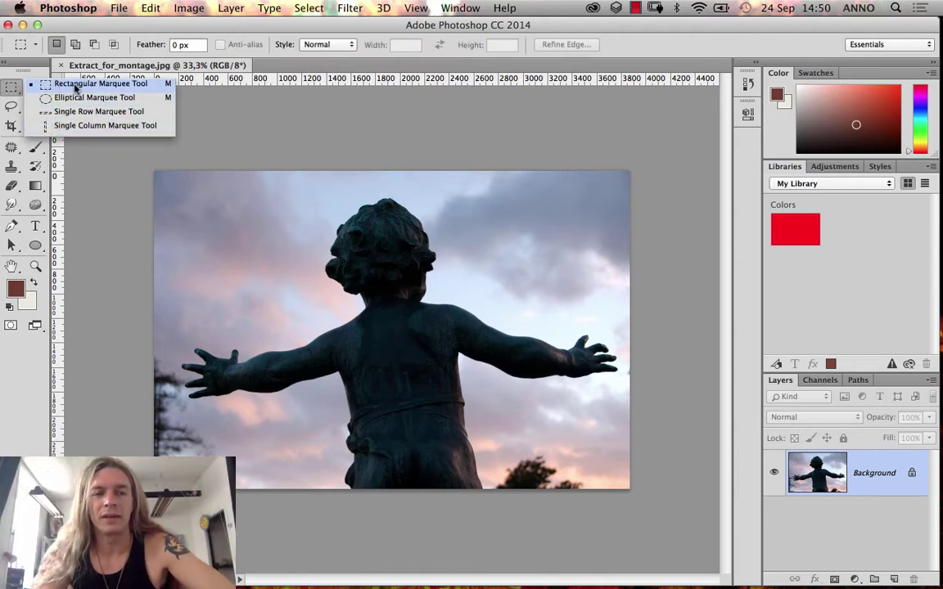
pyautogui.click(74, 87)
pyautogui.moveTo(187, 221); pyautogui.dragTo(484, 325)
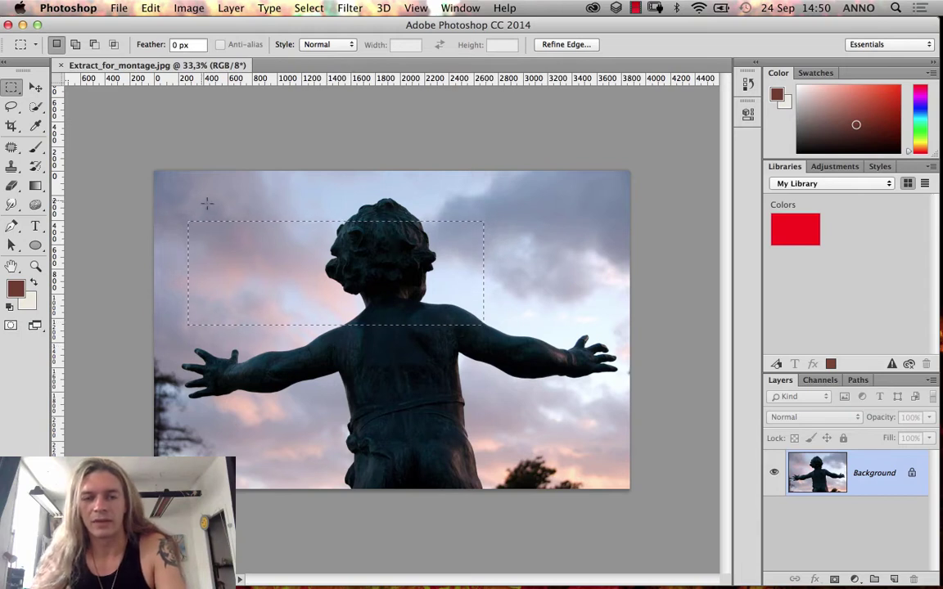
pyautogui.click(195, 246)
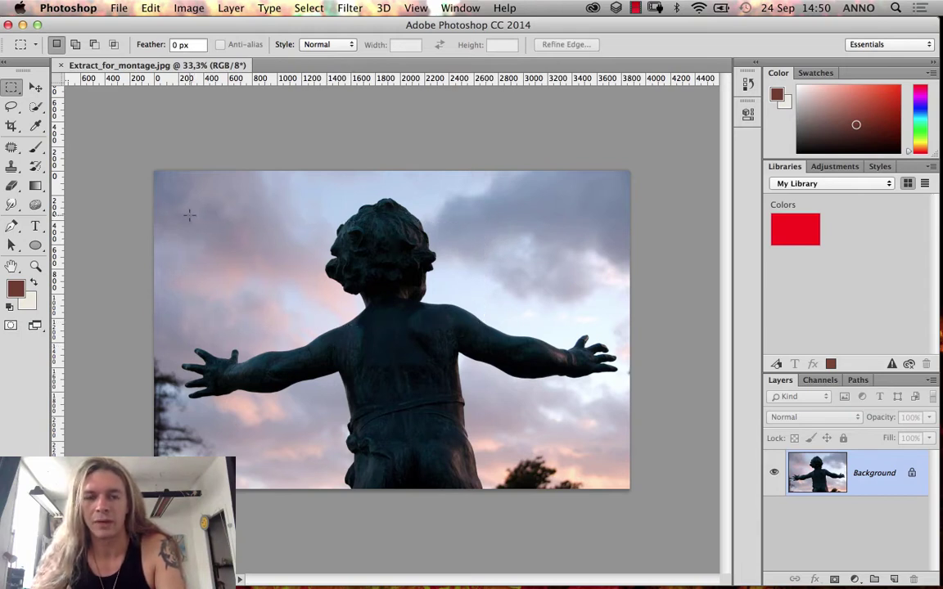
# - Draw a square marquee selection beside the statue's head and move its outline down over the outstretched left arm
pyautogui.moveTo(189, 211); pyautogui.dragTo(432, 362)
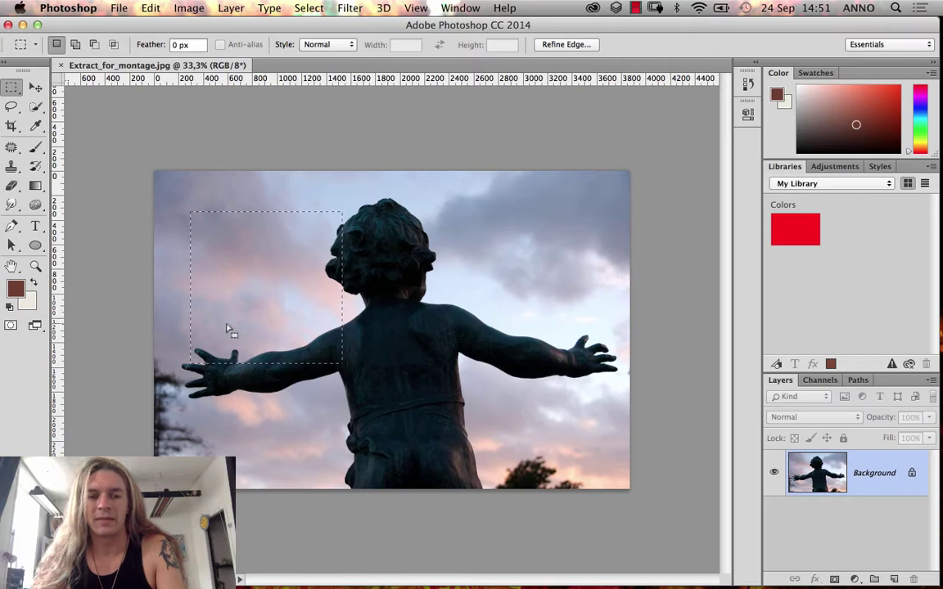
pyautogui.moveTo(263, 264); pyautogui.dragTo(264, 383)
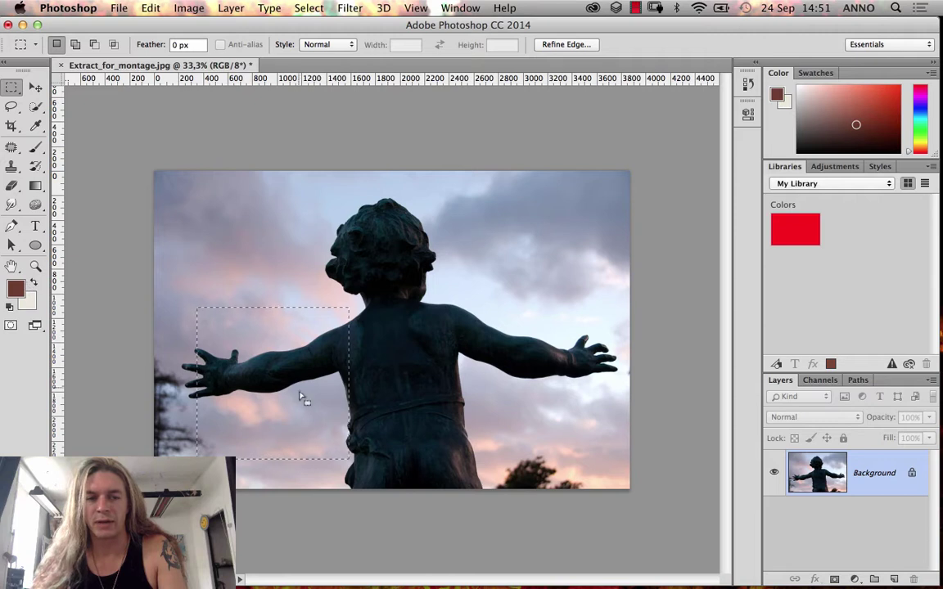
# - Fill the square selection with the brown foreground color and deselect it
pyautogui.press('alt')
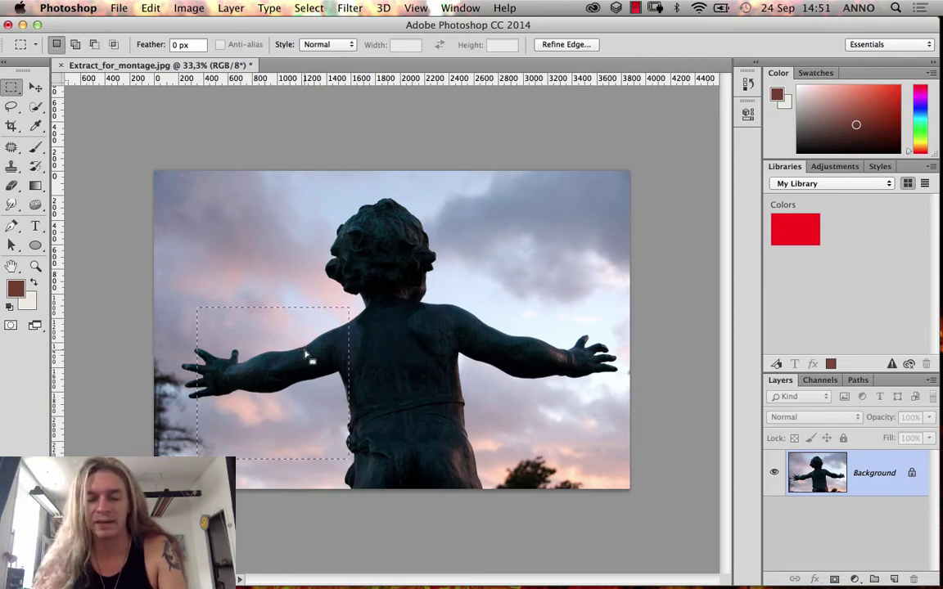
pyautogui.press('alt')
pyautogui.hotkey('alt', 'BackSpace')
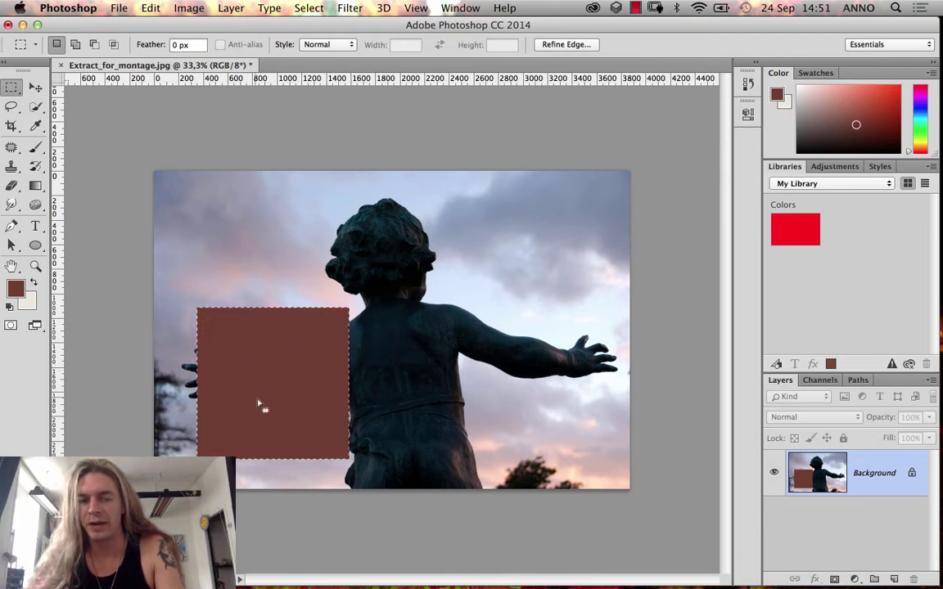
pyautogui.click(89, 211)
# - Try to shift the filled brown square on the Background layer with the Move tool
pyautogui.click(36, 87)
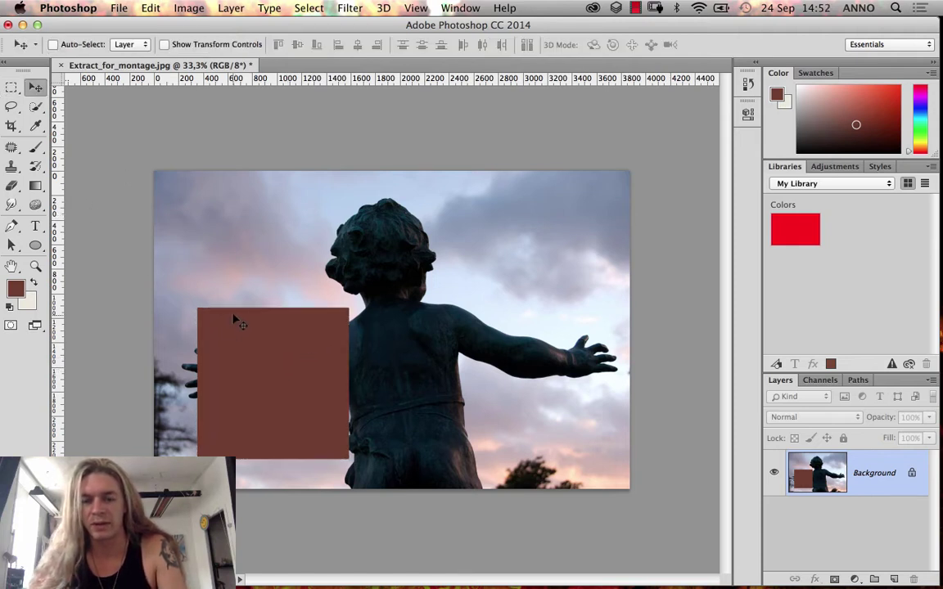
pyautogui.moveTo(278, 348); pyautogui.dragTo(273, 368)
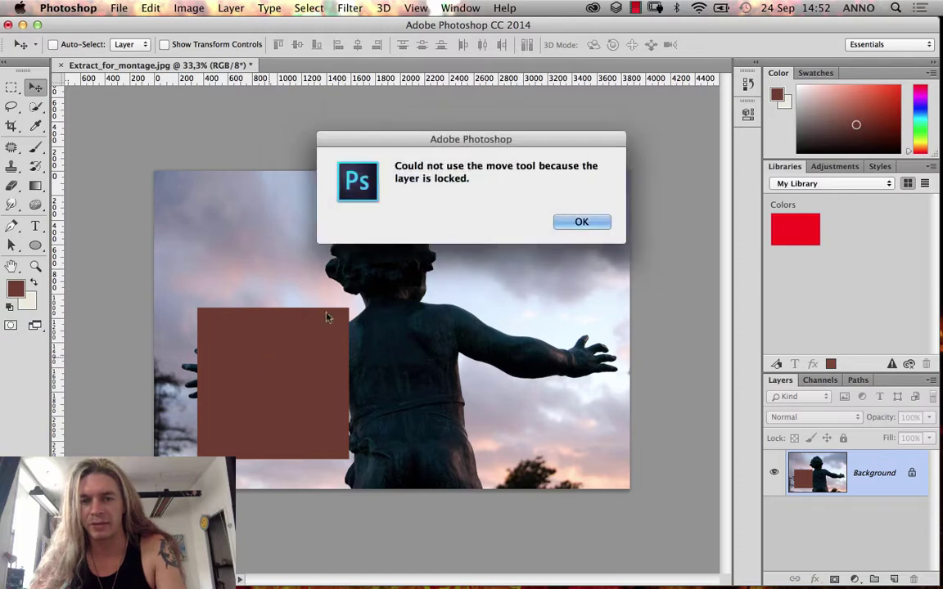
pyautogui.click(565, 225)
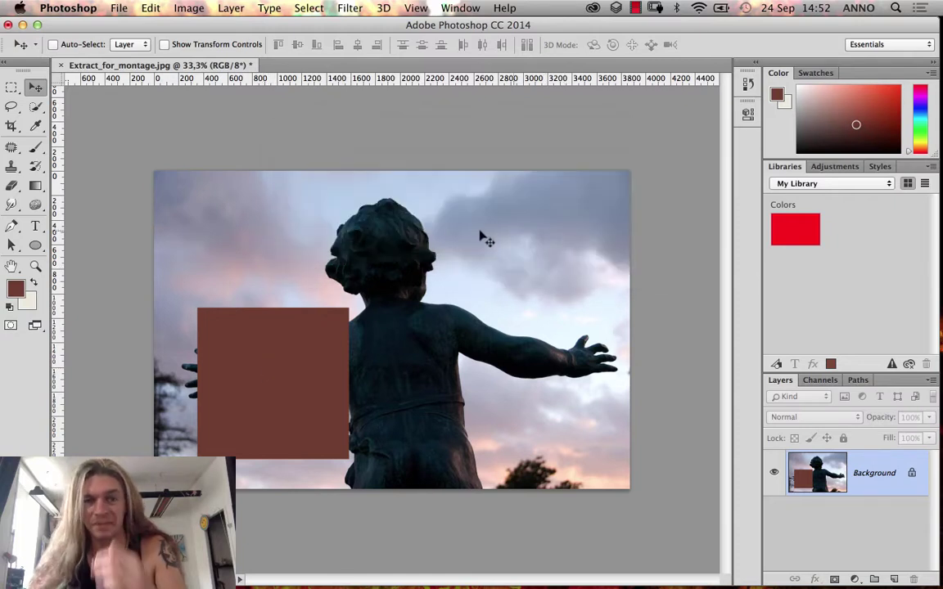
# - Select the filled brown square with the Magic Wand tool and return to the Rectangular Marquee tool
pyautogui.click(12, 88)
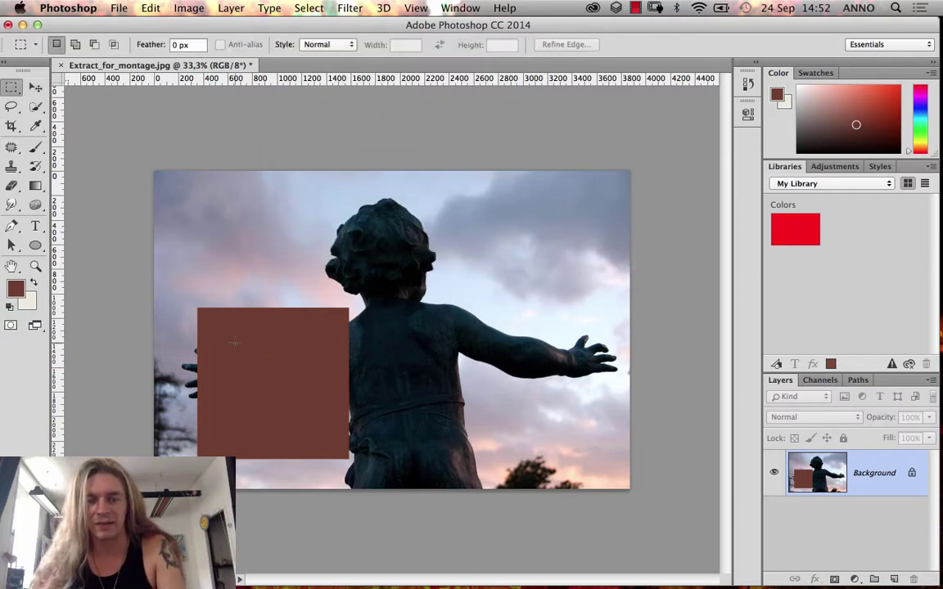
pyautogui.click(35, 106)
pyautogui.click(49, 111)
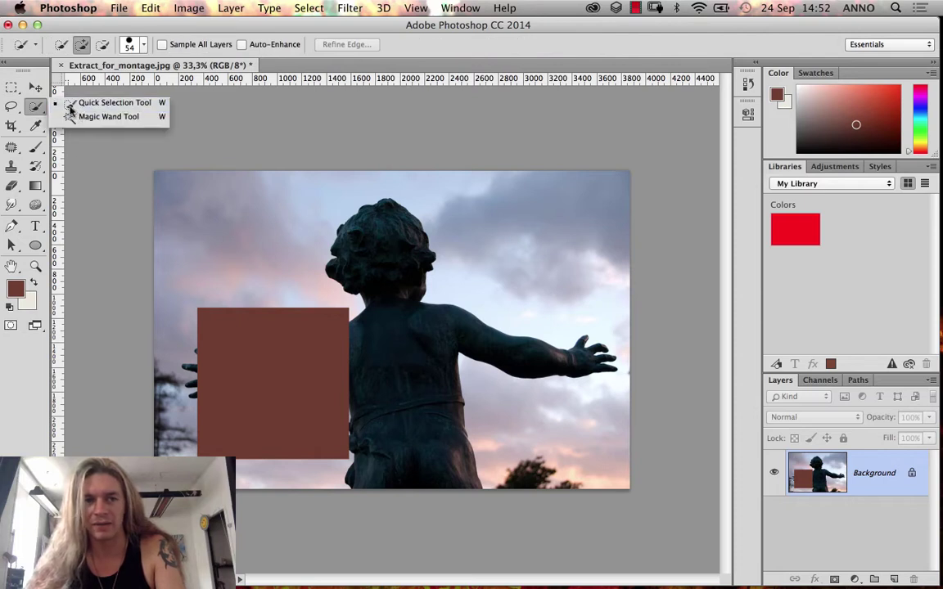
pyautogui.click(98, 116)
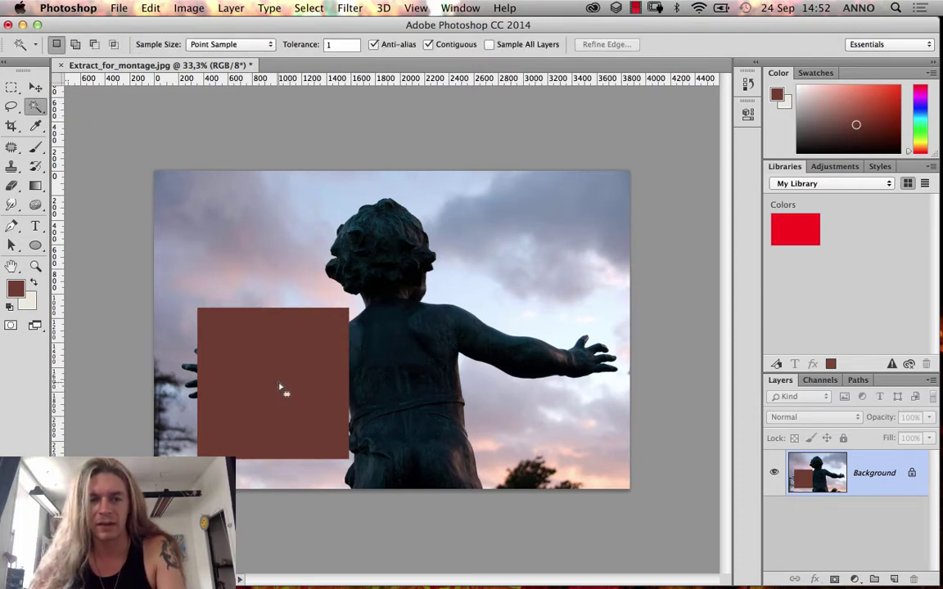
pyautogui.click(279, 388)
pyautogui.click(12, 87)
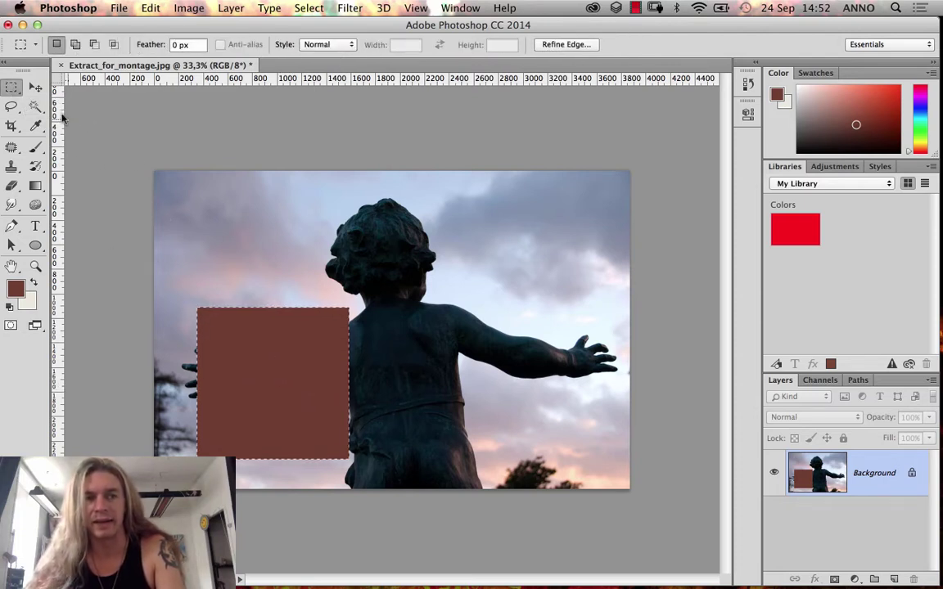
# - Try to move the selected brown square up over the statue's head with the Move tool
pyautogui.click(35, 88)
pyautogui.moveTo(257, 372); pyautogui.dragTo(407, 288)
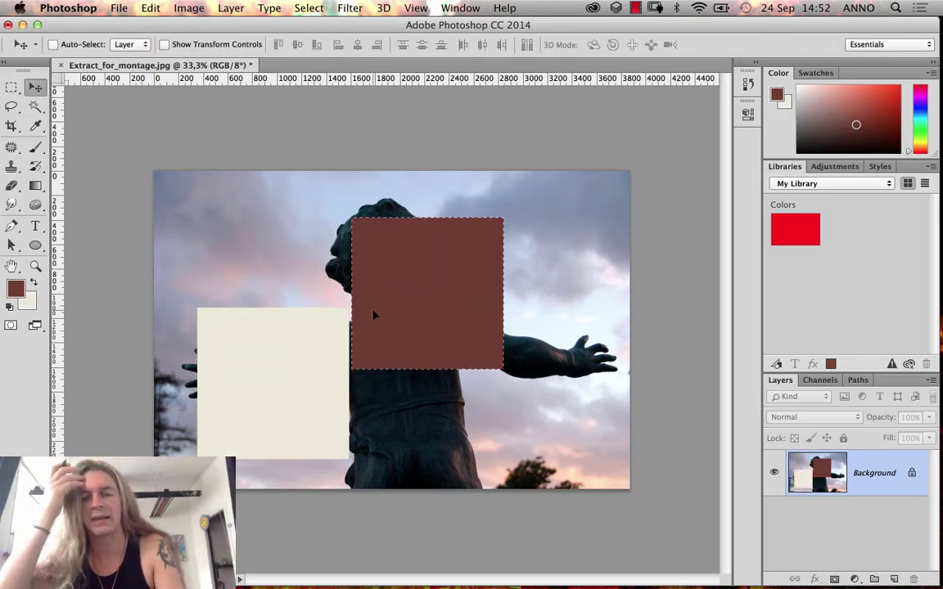
pyautogui.press('super')
pyautogui.press('super+z')
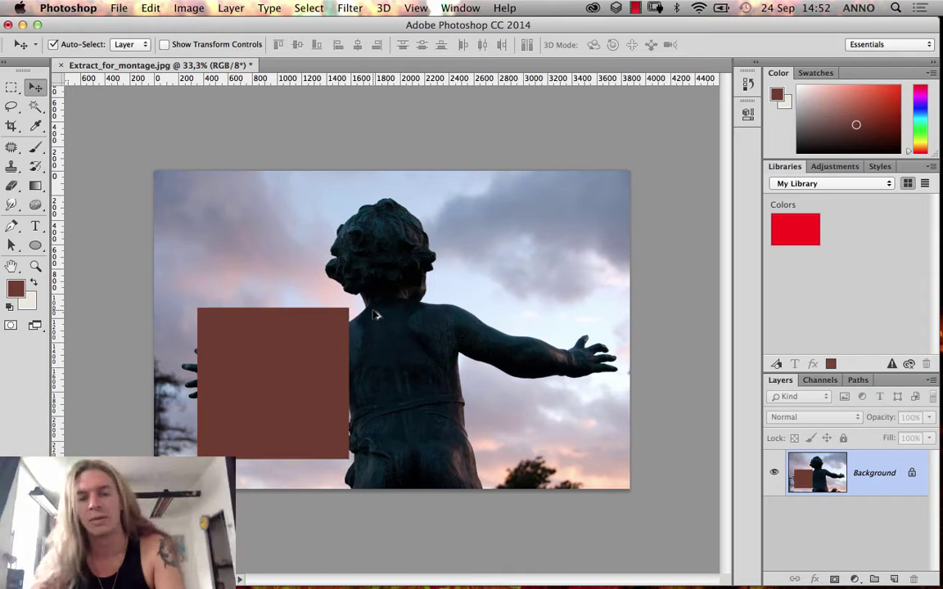
# - Step back through the edits to the unfilled square marquee selection beside the statue's head
pyautogui.press('super+alt+z')
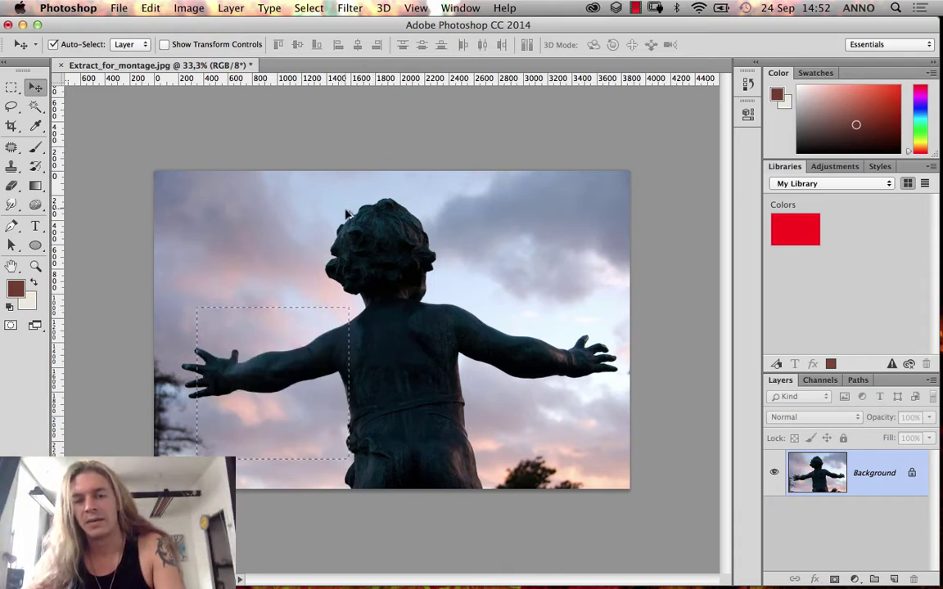
pyautogui.press('super+alt+z')
pyautogui.press('super+alt+z')
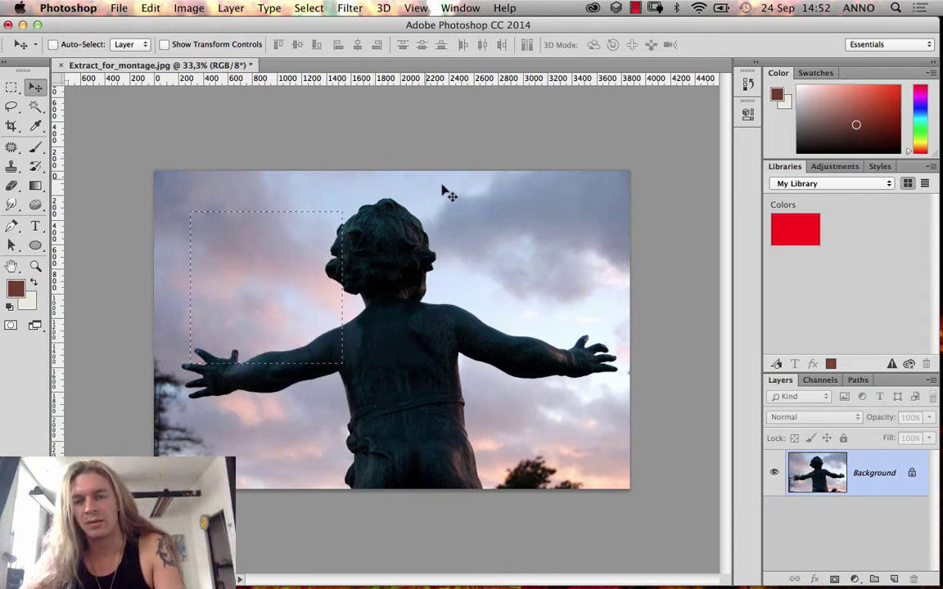
# - Review the recorded marquee, move, fill and Magic Wand states in the document's history
pyautogui.click(747, 83)
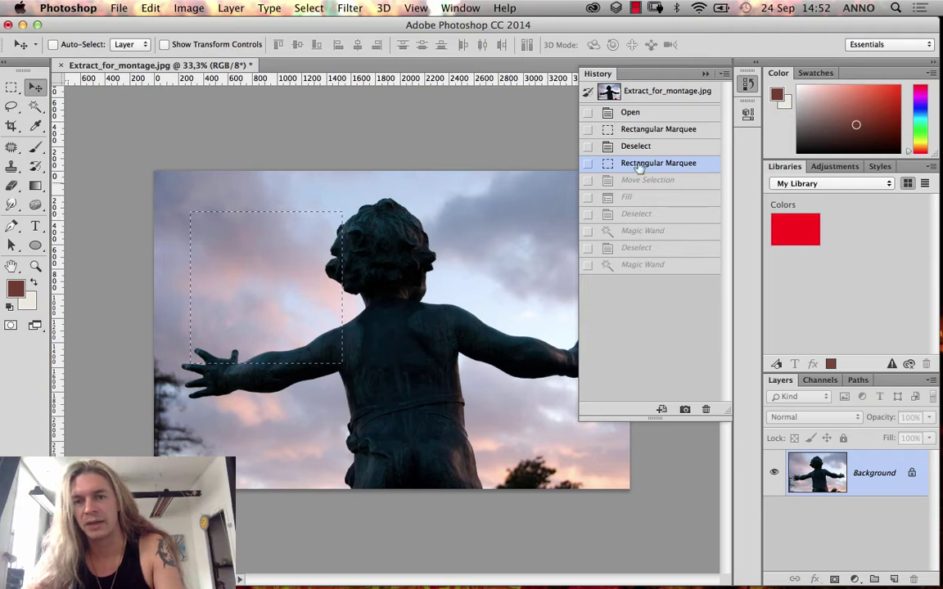
pyautogui.click(705, 74)
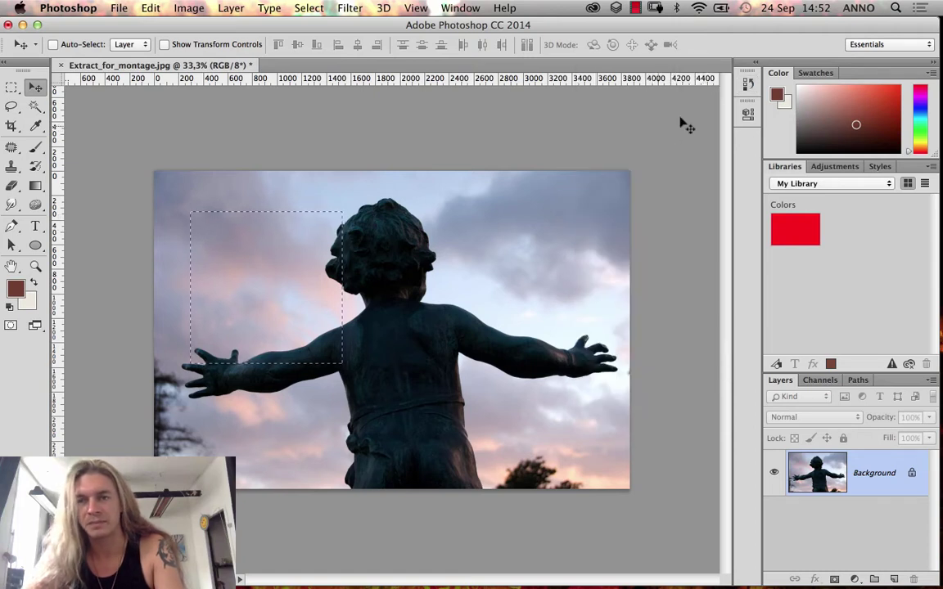
pyautogui.click(747, 85)
pyautogui.click(670, 79)
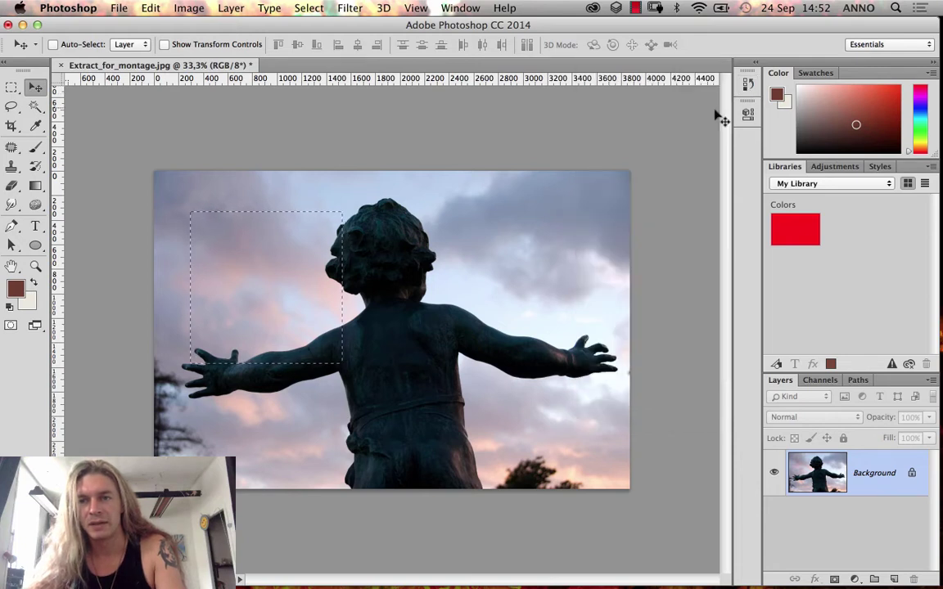
pyautogui.click(747, 84)
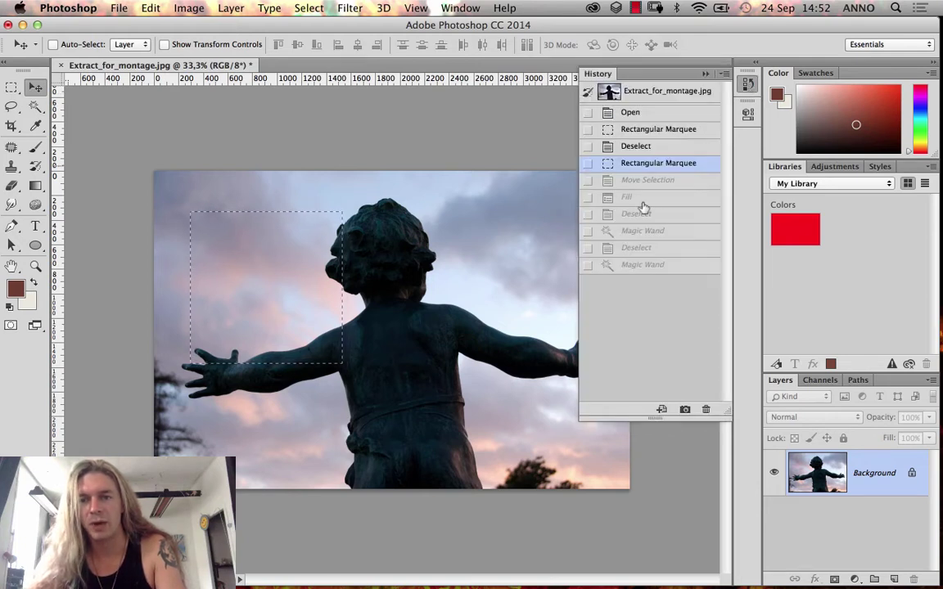
pyautogui.click(747, 84)
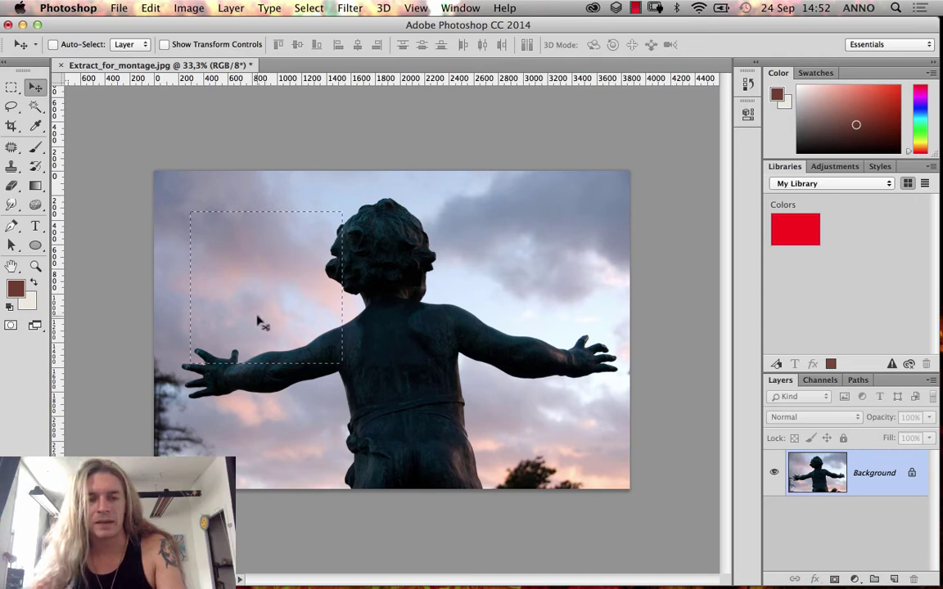
# - Try to move the selected image area down over the statue's left arm with the Move tool
pyautogui.moveTo(282, 307); pyautogui.dragTo(297, 402)
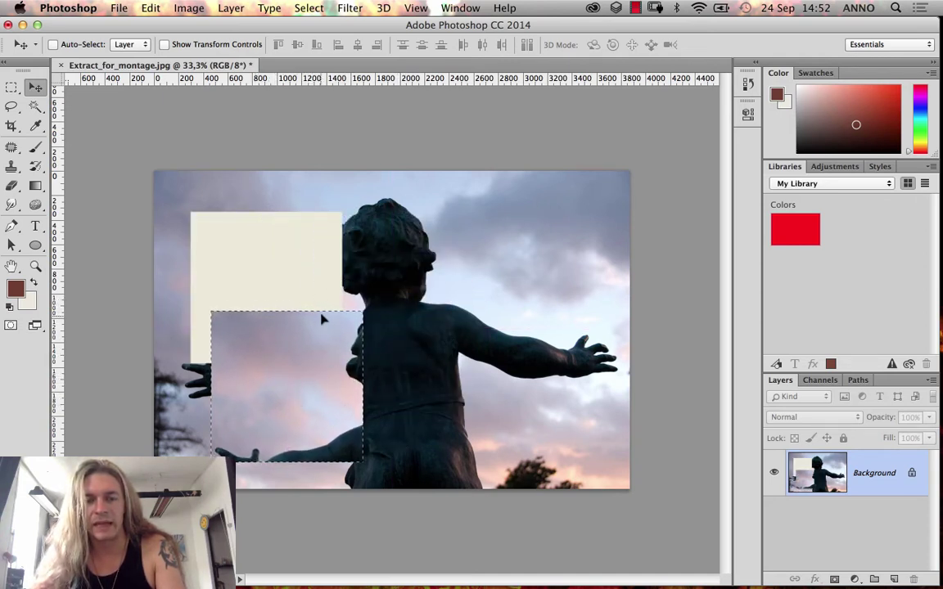
pyautogui.press('super+z')
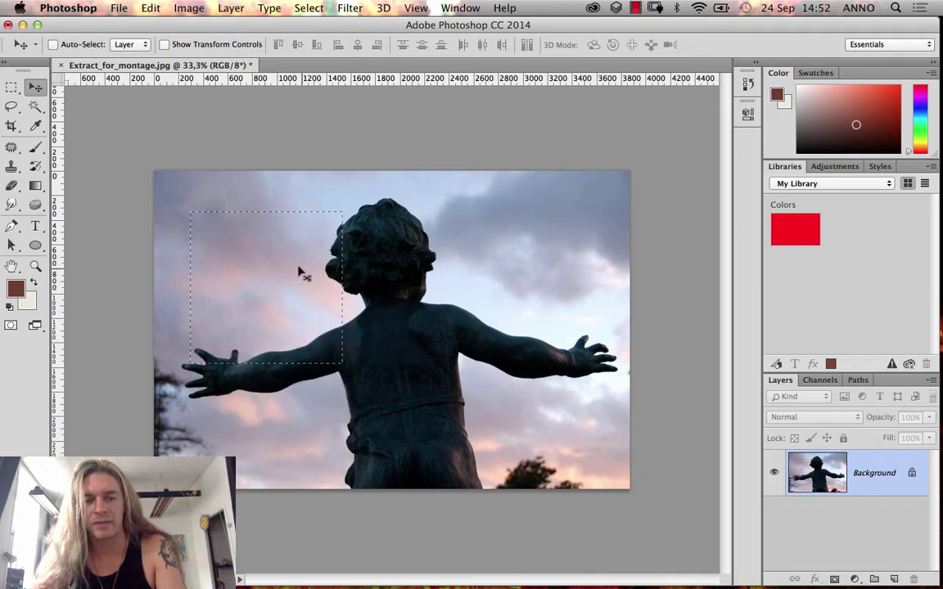
# - Move only the square selection outline back and forth across the statue's head using the Lasso tool
pyautogui.click(11, 107)
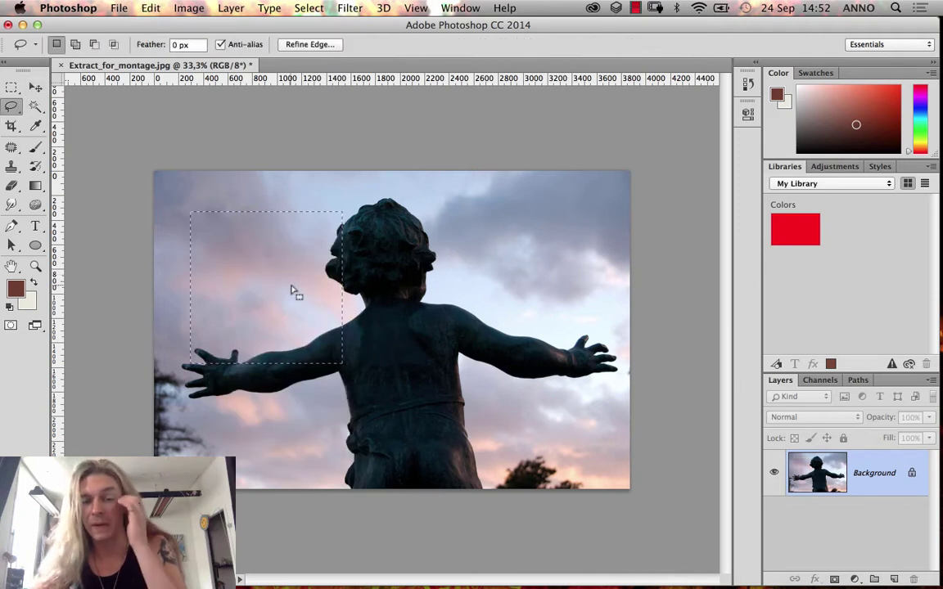
pyautogui.moveTo(291, 289); pyautogui.dragTo(536, 295)
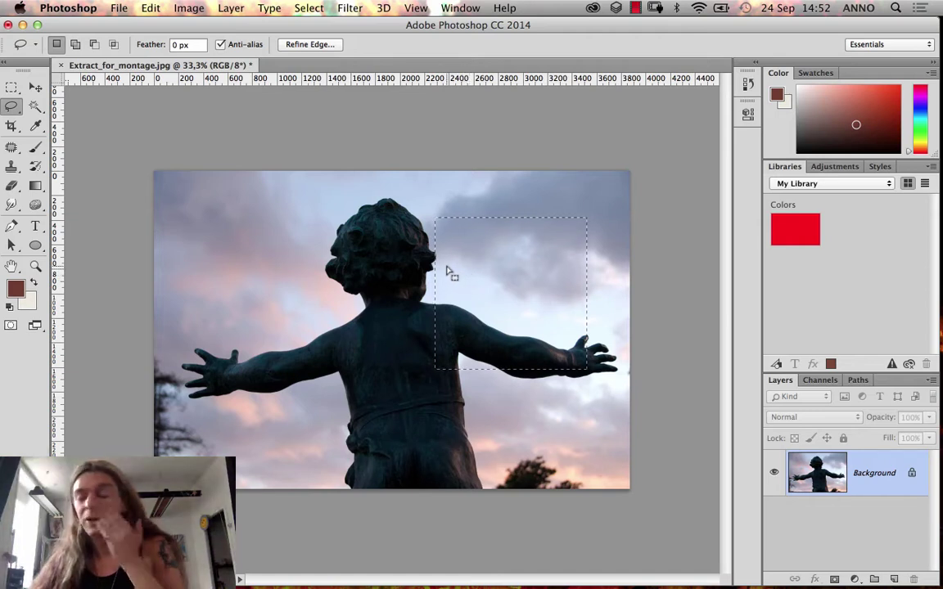
pyautogui.moveTo(479, 270)
pyautogui.mouseDown()
pyautogui.moveTo(326, 236)
pyautogui.moveTo(258, 257)
pyautogui.moveTo(450, 311)
pyautogui.mouseUp()
# - Try to shift the selected image pixels to the statue's right arm with the Move tool
pyautogui.press('v')
pyautogui.press('super+z')
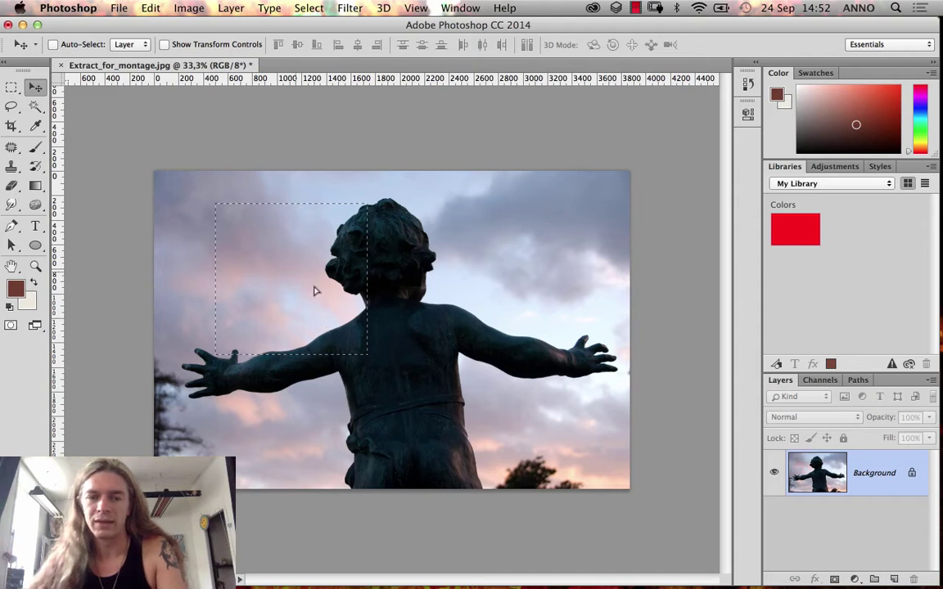
pyautogui.press('super+z')
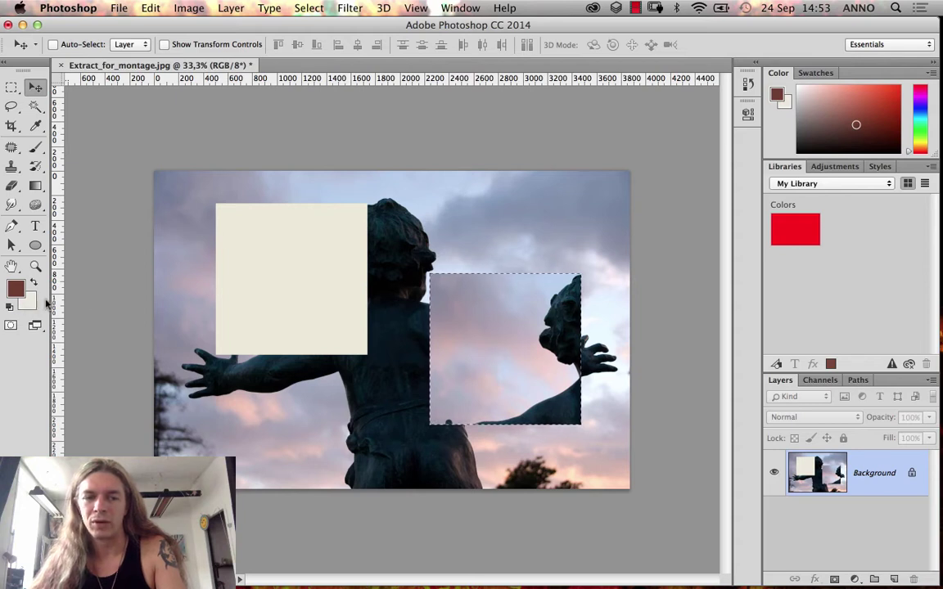
pyautogui.press('super+z')
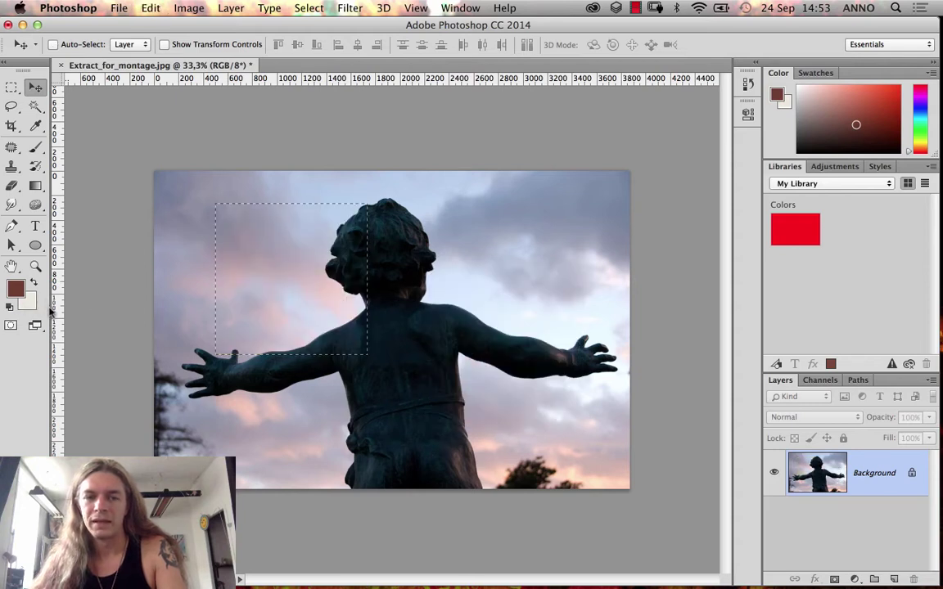
# - Move the selection outline onto the sky above the statue's right arm using the Lasso and Rectangular Marquee tools
pyautogui.click(13, 108)
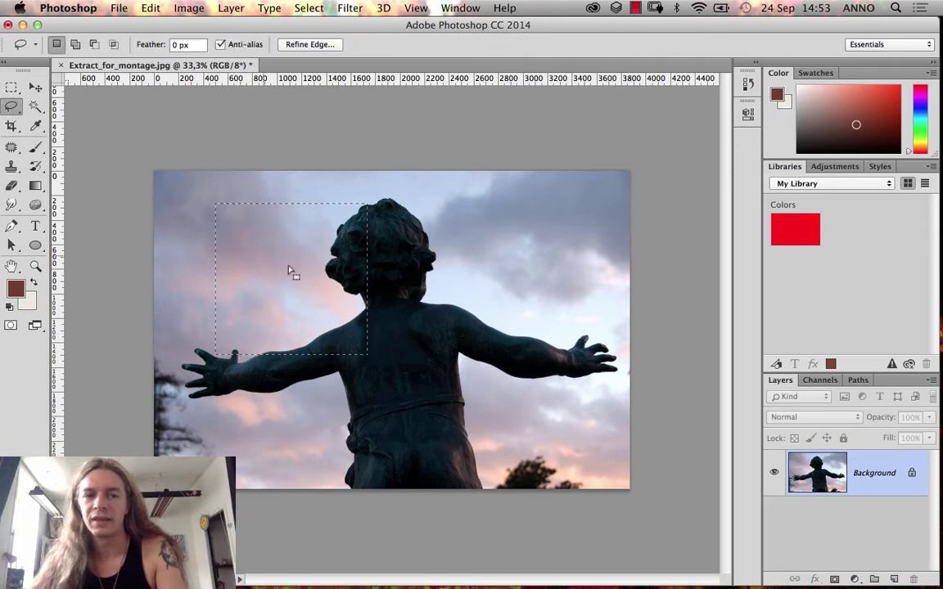
pyautogui.moveTo(288, 272)
pyautogui.mouseDown()
pyautogui.moveTo(465, 294)
pyautogui.moveTo(557, 332)
pyautogui.moveTo(518, 253)
pyautogui.moveTo(528, 242)
pyautogui.moveTo(256, 328)
pyautogui.moveTo(496, 242)
pyautogui.moveTo(449, 280)
pyautogui.mouseUp()
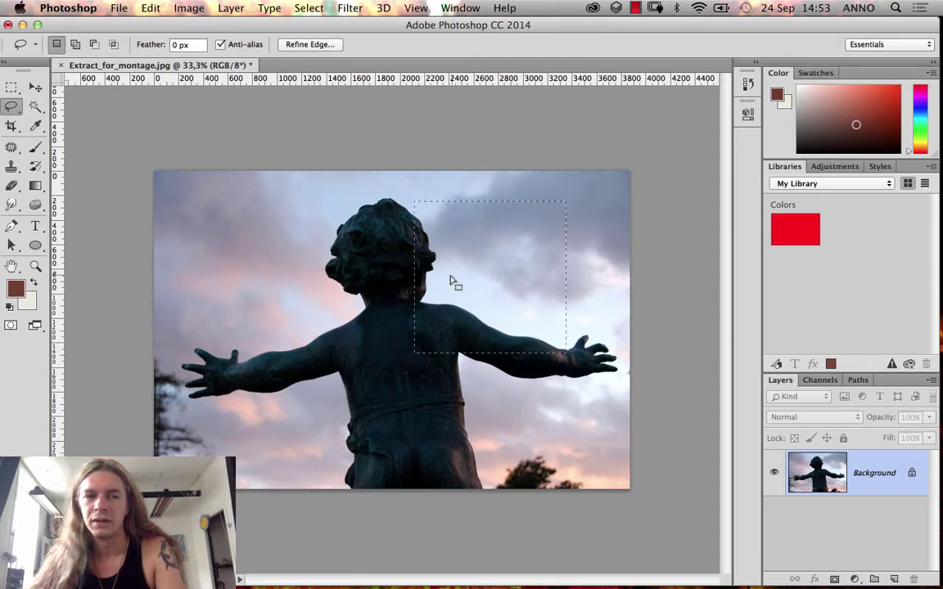
pyautogui.press('m')
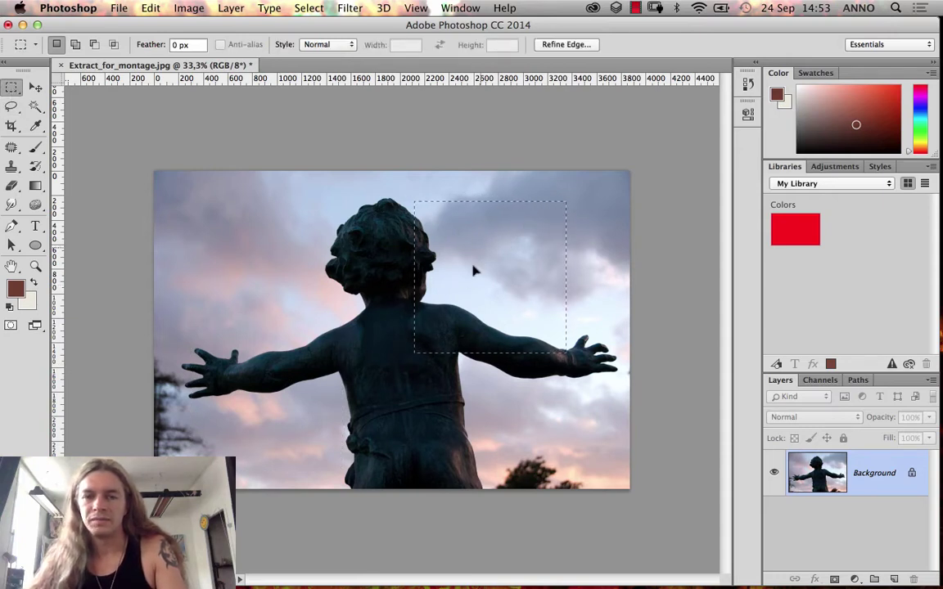
pyautogui.moveTo(448, 273); pyautogui.dragTo(482, 273)
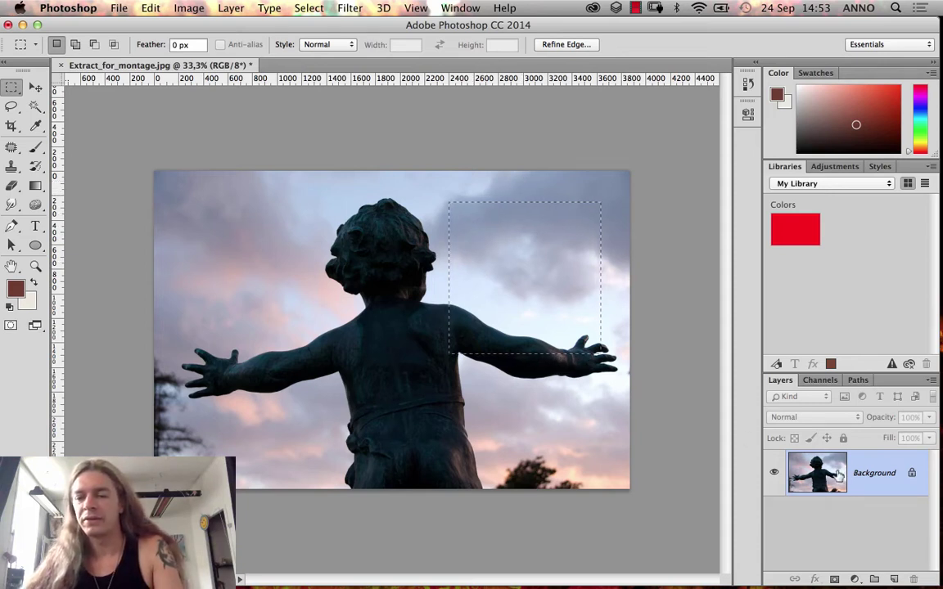
# - Add a new layer above the Background and set the foreground color to bright red, ff3d01
pyautogui.click(894, 579)
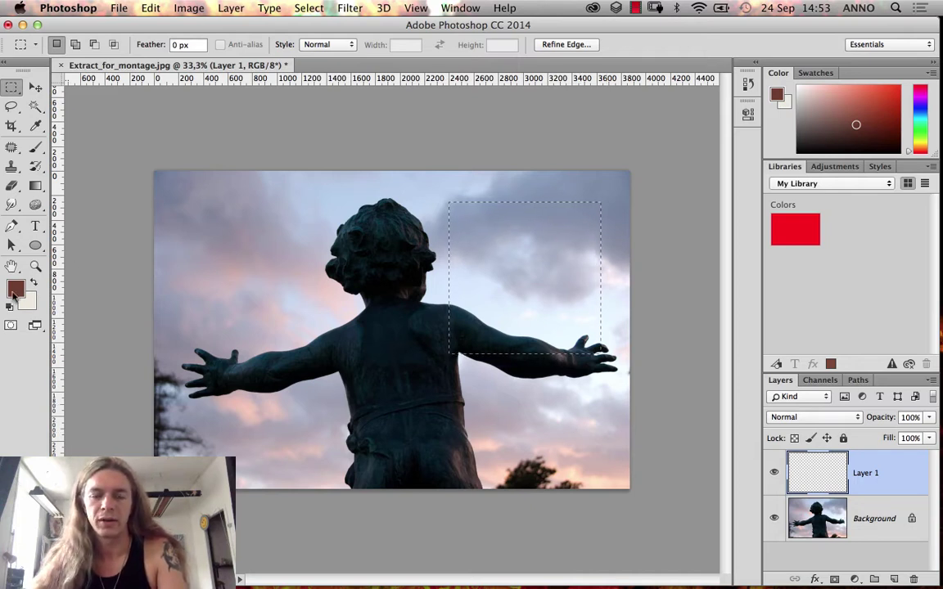
pyautogui.click(16, 289)
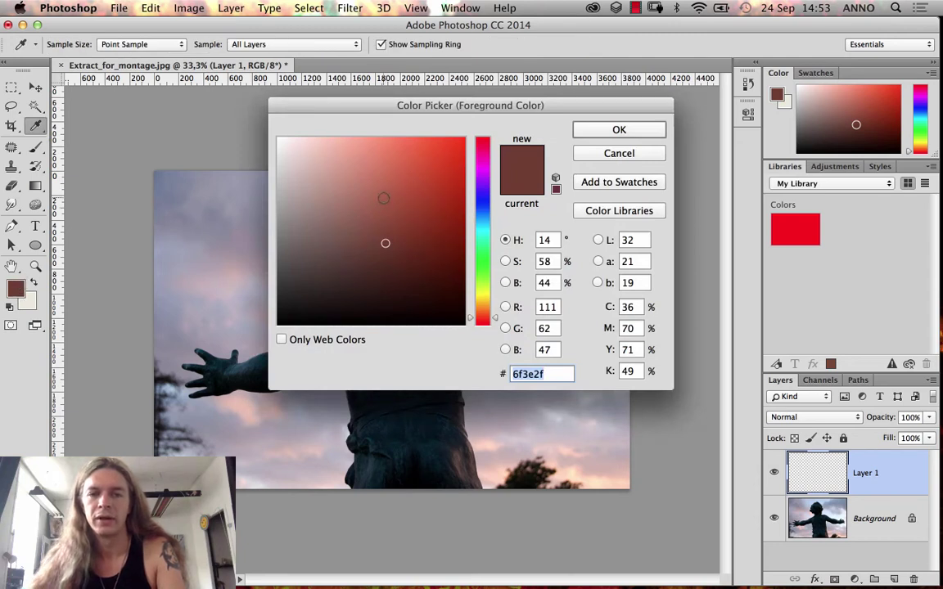
pyautogui.moveTo(383, 198); pyautogui.dragTo(473, 116)
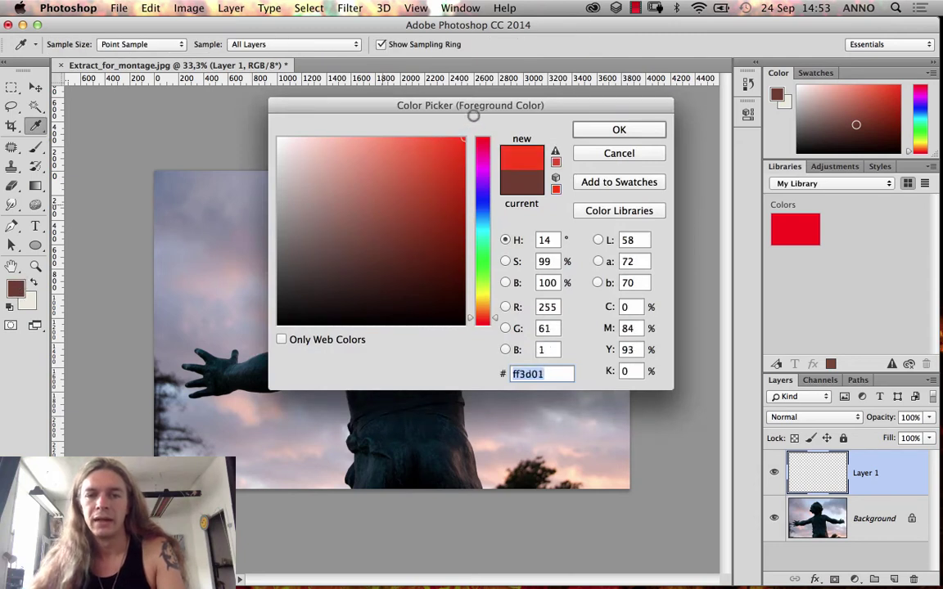
pyautogui.click(596, 130)
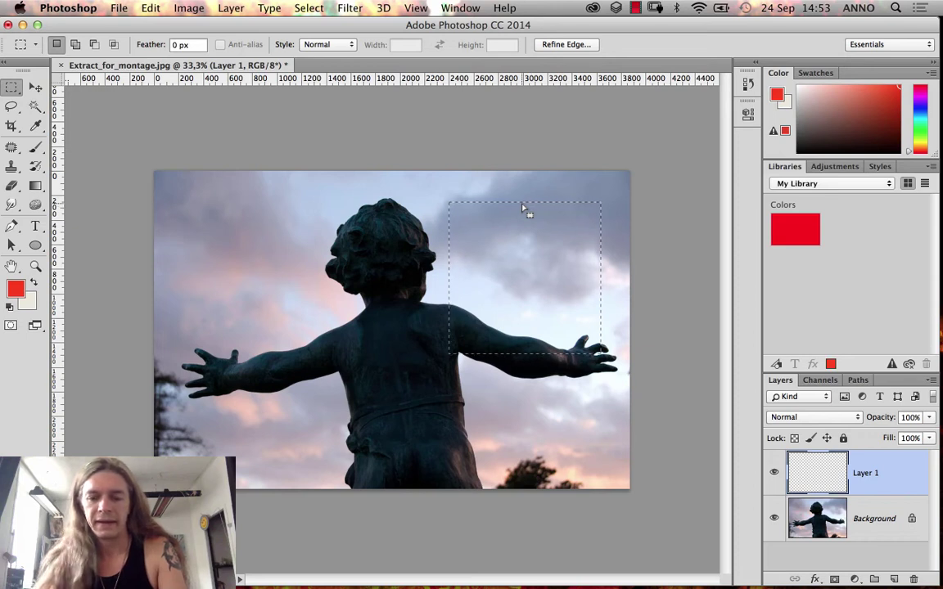
# - Fill the square selection on the new layer with the red foreground, the cream background color, and red again
pyautogui.press('alt')
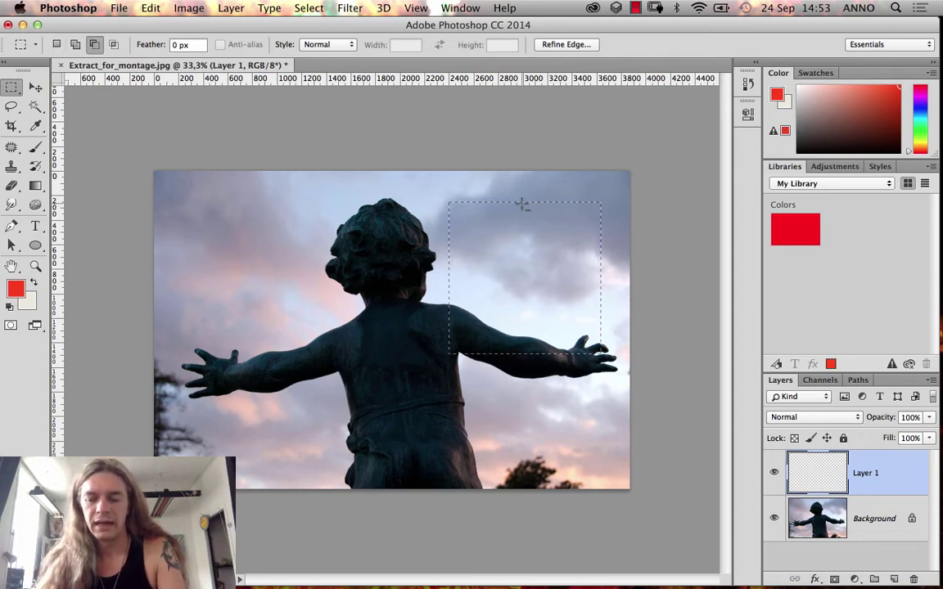
pyautogui.hotkey('alt', 'BackSpace')
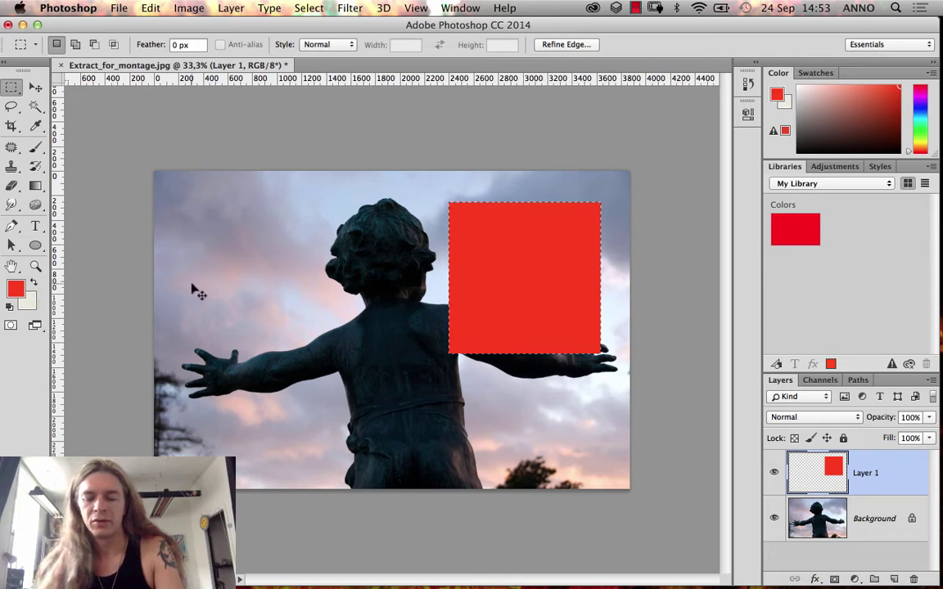
pyautogui.press('super+BackSpace')
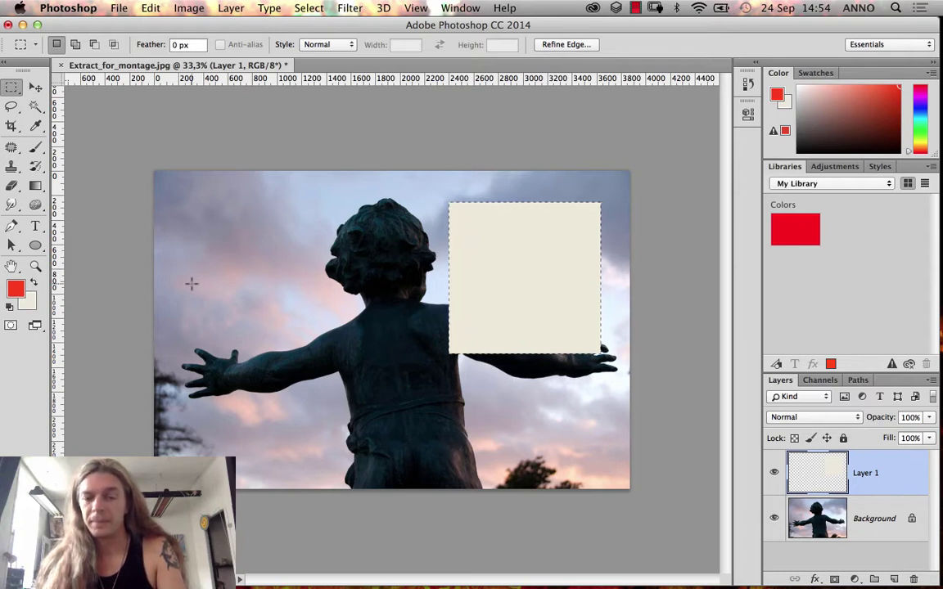
pyautogui.press('alt')
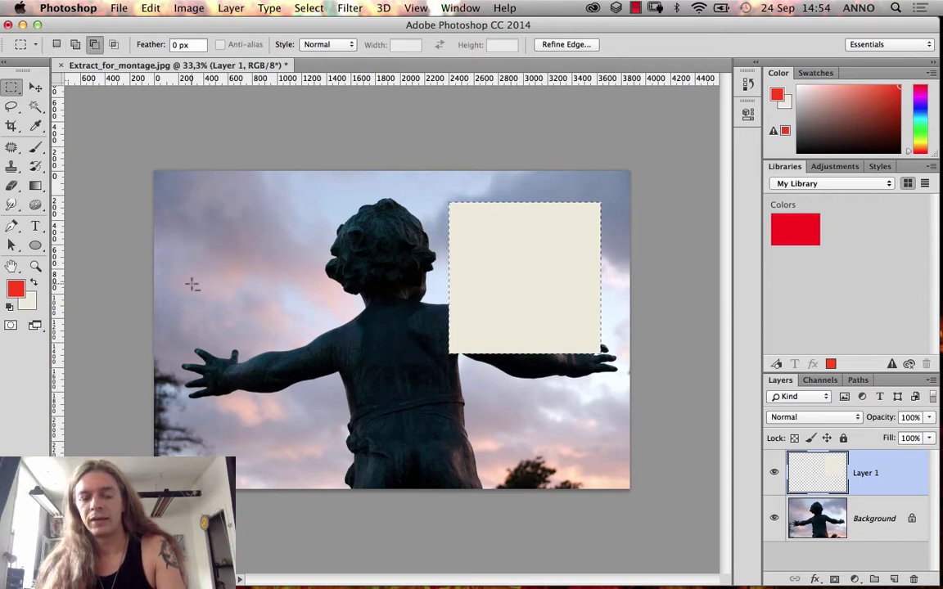
pyautogui.hotkey('alt', 'BackSpace')
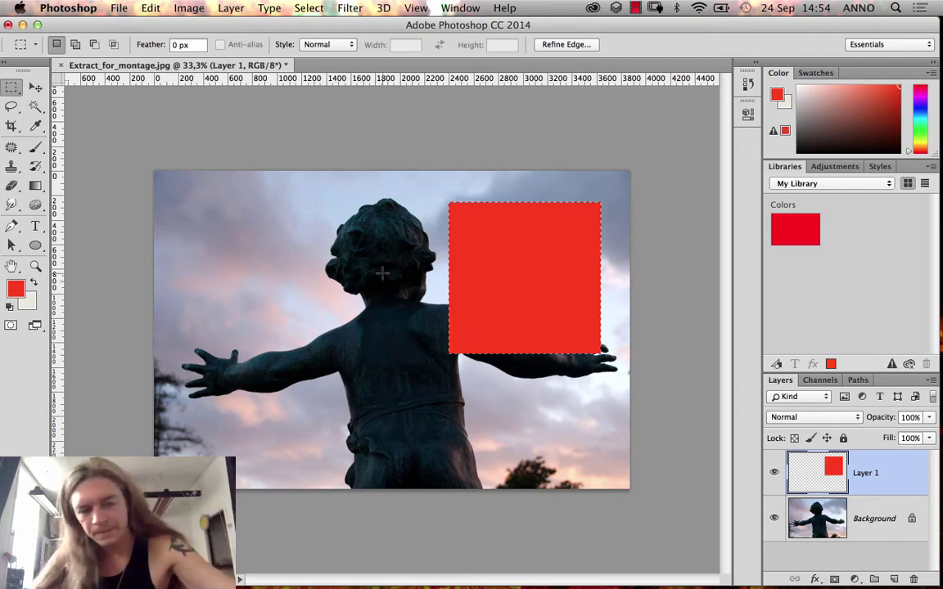
# - Move the red square over the statue's back, deselect it, and move it further over the left arm
pyautogui.click(36, 87)
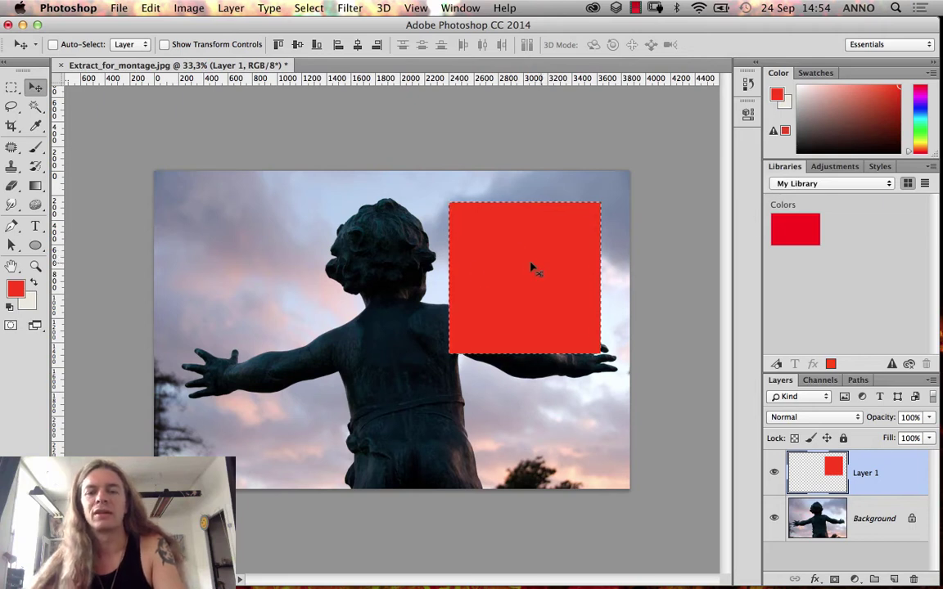
pyautogui.moveTo(531, 268); pyautogui.dragTo(387, 290)
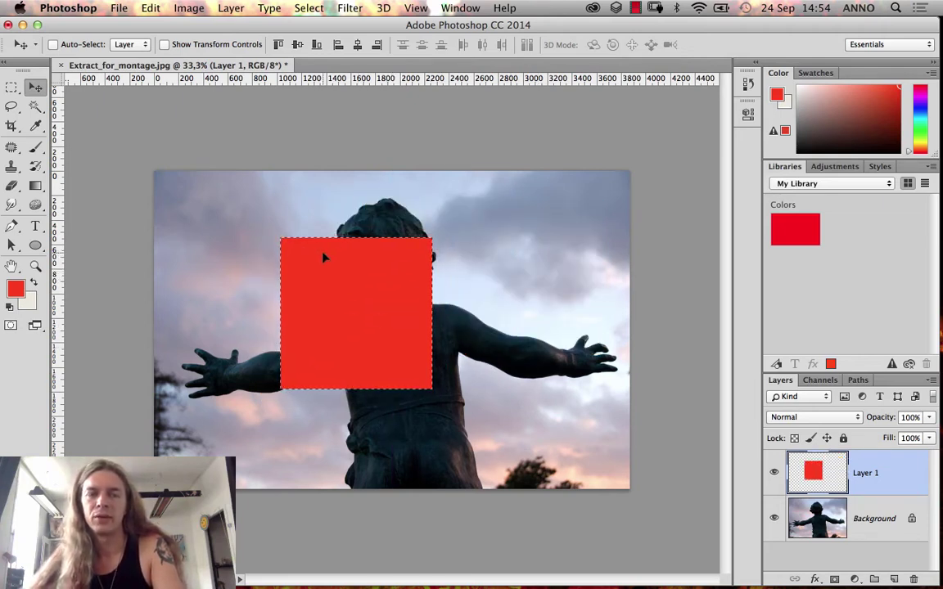
pyautogui.click(310, 9)
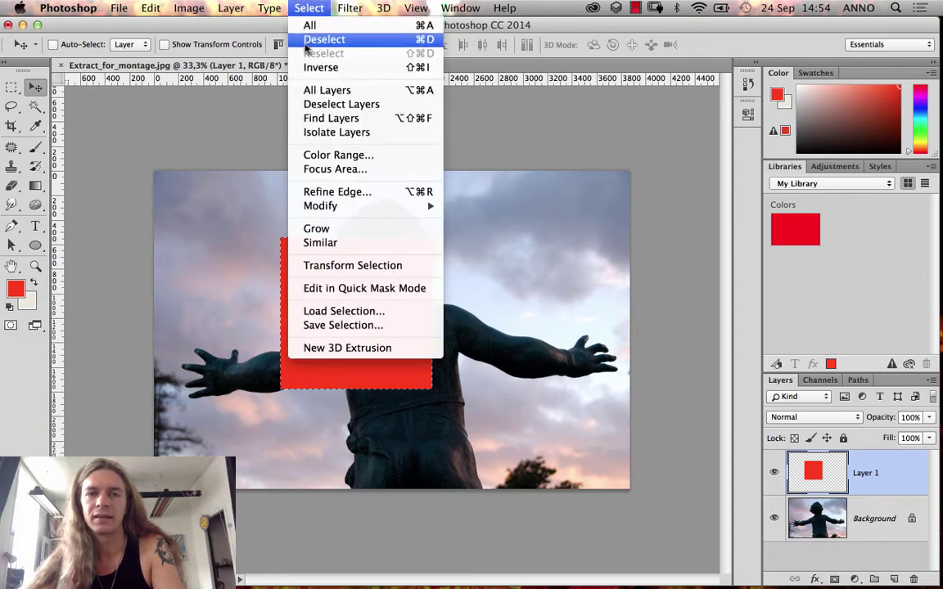
pyautogui.click(336, 41)
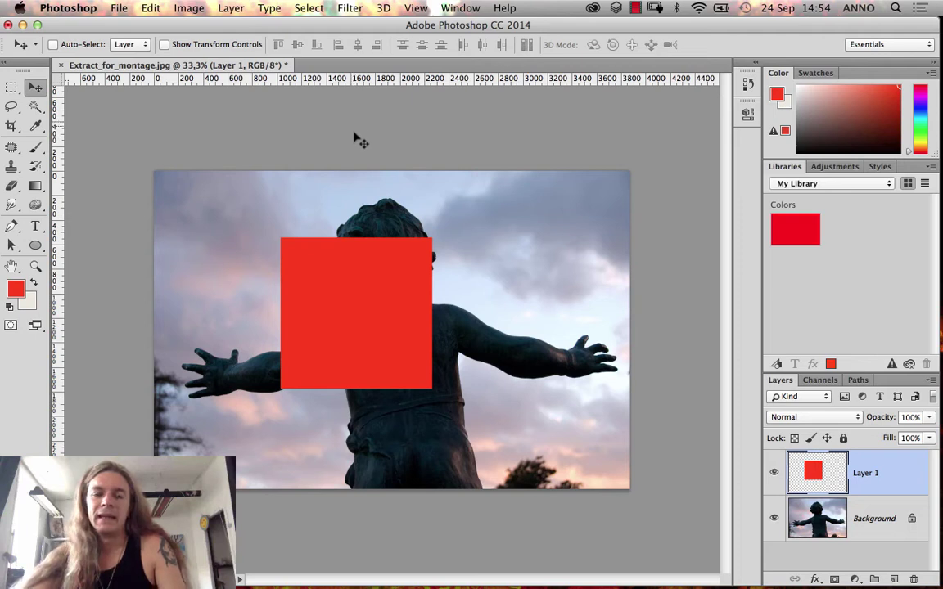
pyautogui.moveTo(315, 290); pyautogui.dragTo(269, 344)
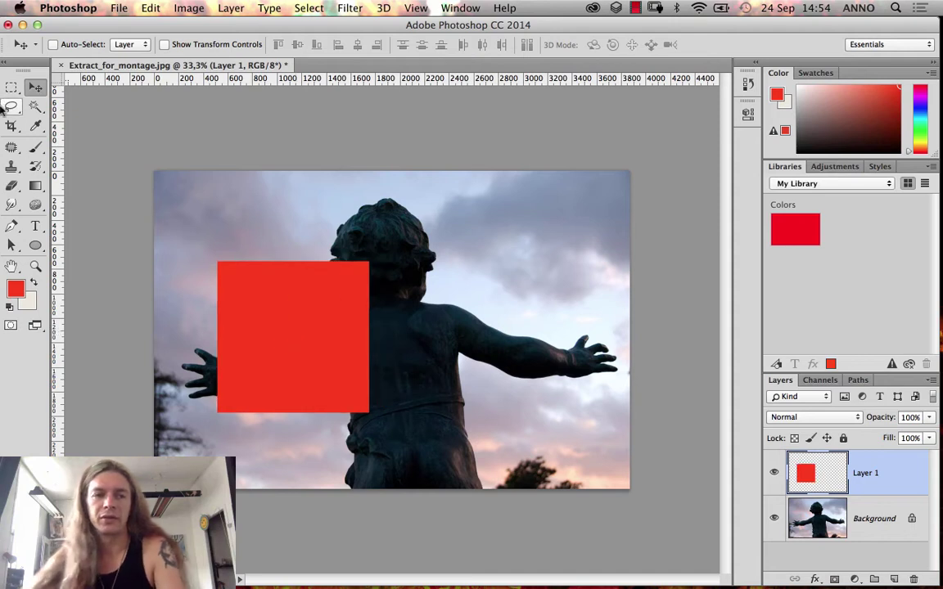
# - Delete rectangular areas from the red square's lower-right corner and upper-left edge, and move the remaining shape into the photo's upper-left corner
pyautogui.click(11, 87)
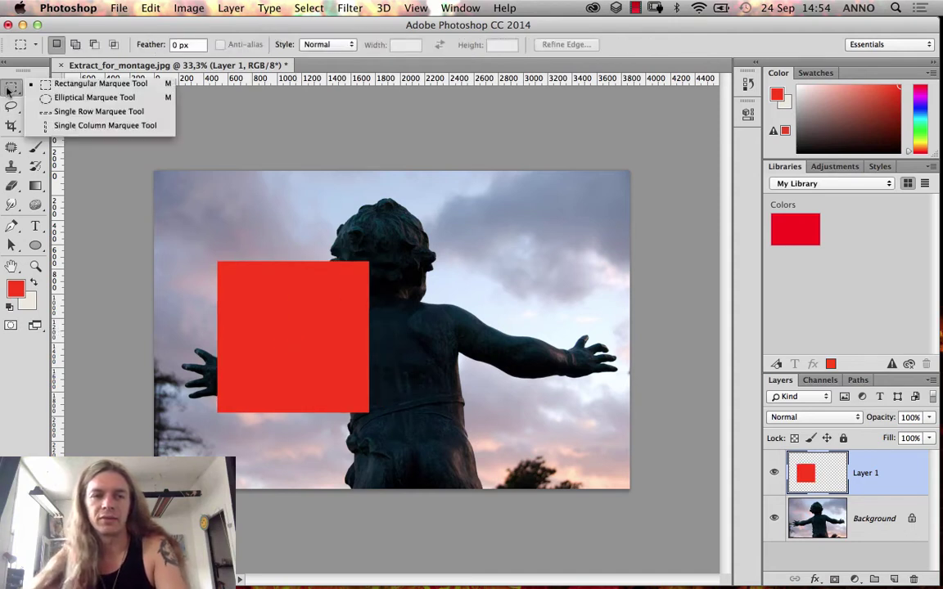
pyautogui.click(72, 85)
pyautogui.moveTo(419, 348); pyautogui.dragTo(282, 432)
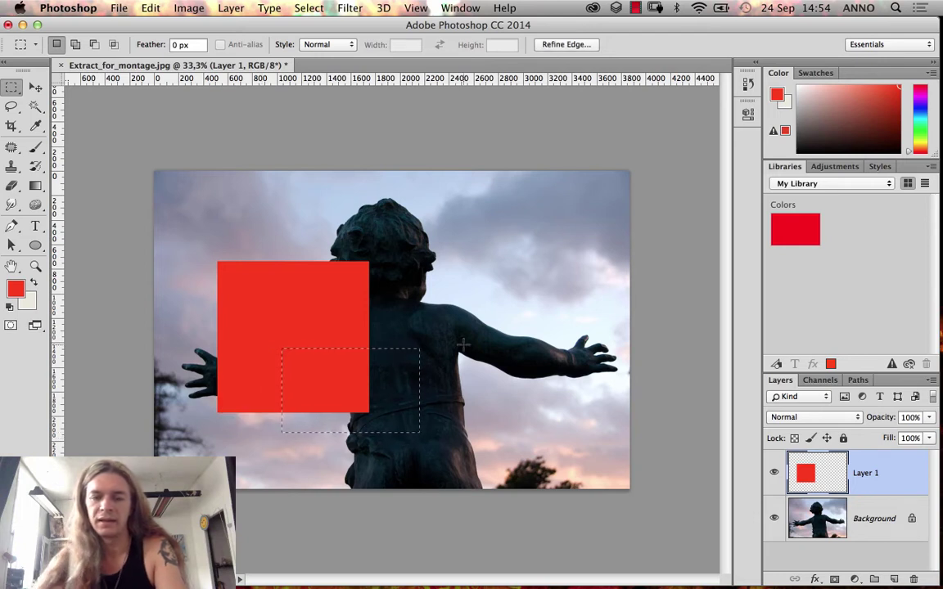
pyautogui.press('Delete')
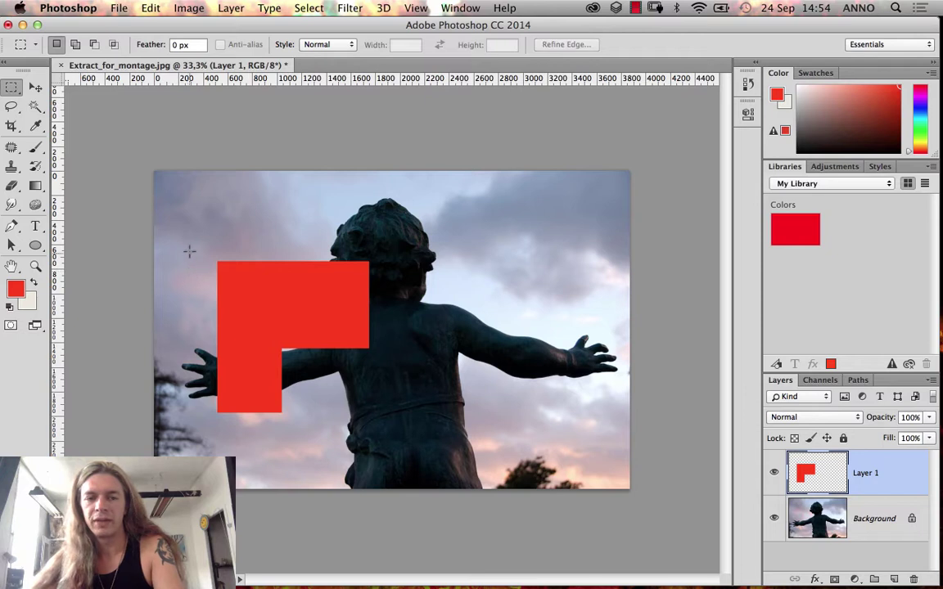
pyautogui.moveTo(191, 251); pyautogui.dragTo(309, 292)
pyautogui.press('Delete')
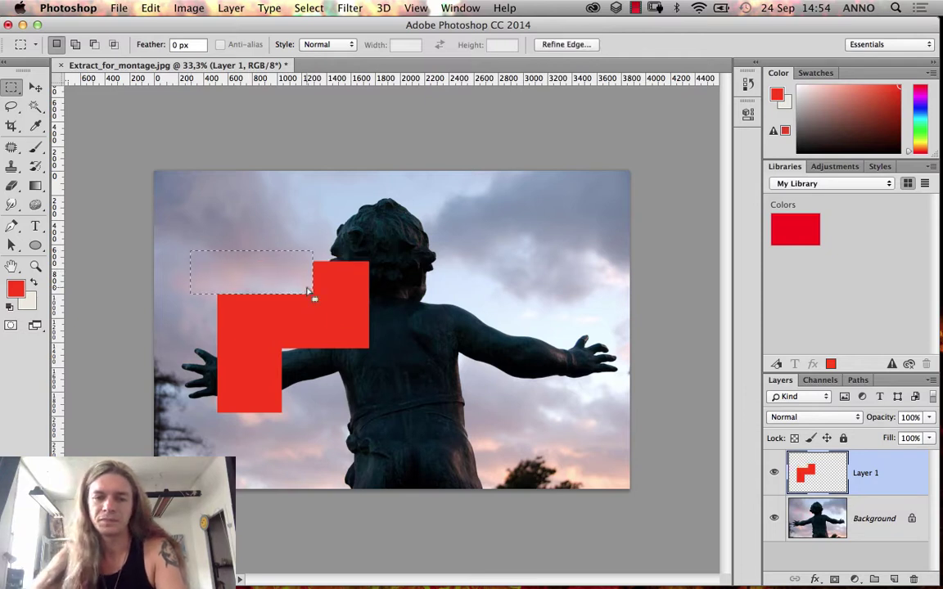
pyautogui.hotkey('ctrl', 'd')
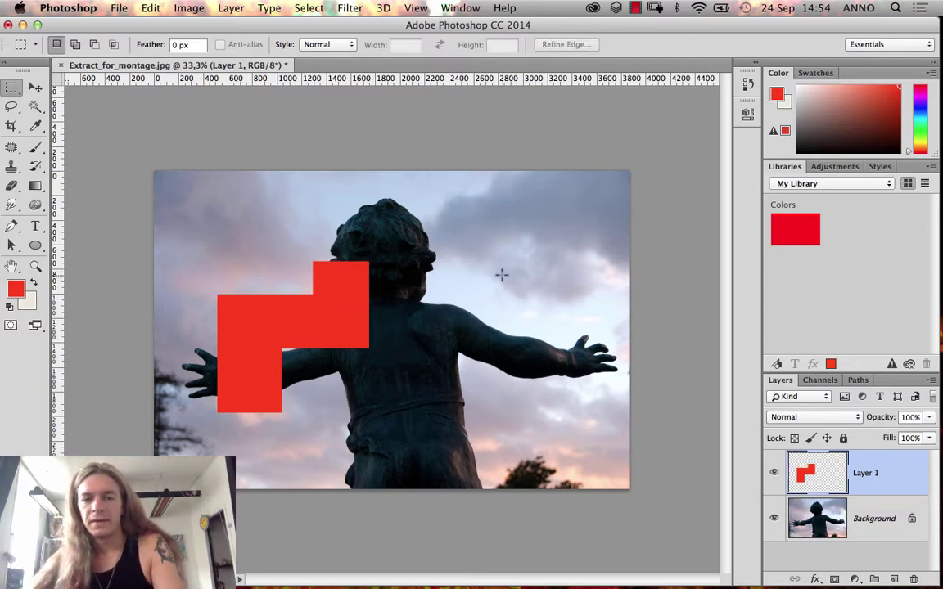
pyautogui.click(36, 87)
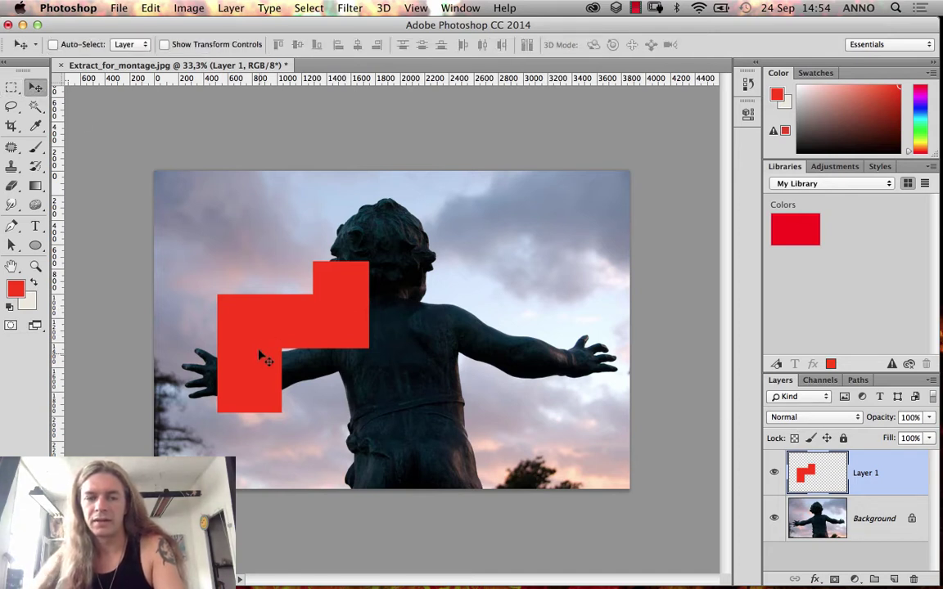
pyautogui.moveTo(260, 354); pyautogui.dragTo(200, 248)
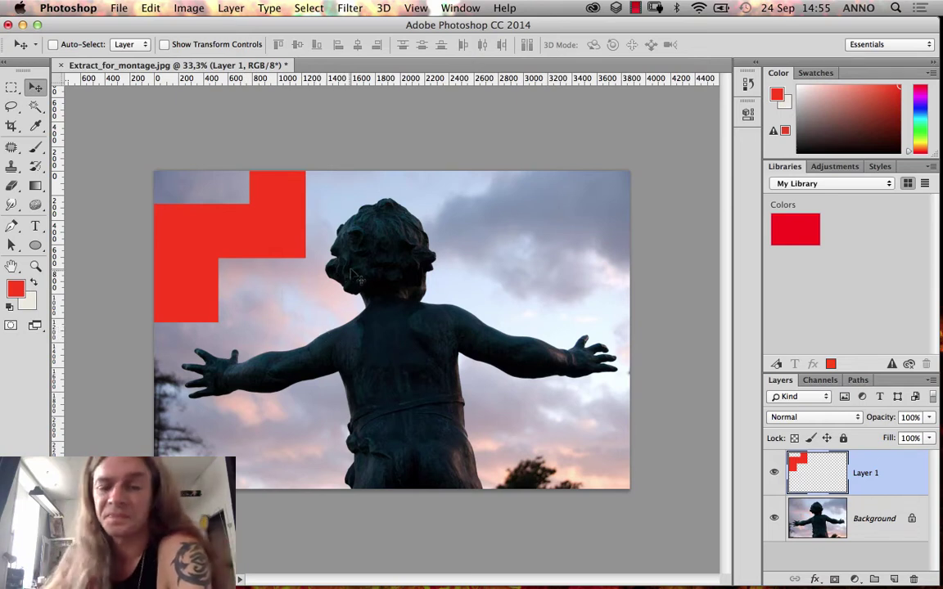
# - Draw a circular selection over the statue's back and right arm with the Elliptical Marquee Tool
pyautogui.moveTo(11, 87); pyautogui.dragTo(64, 99)
pyautogui.moveTo(408, 259); pyautogui.dragTo(572, 385)
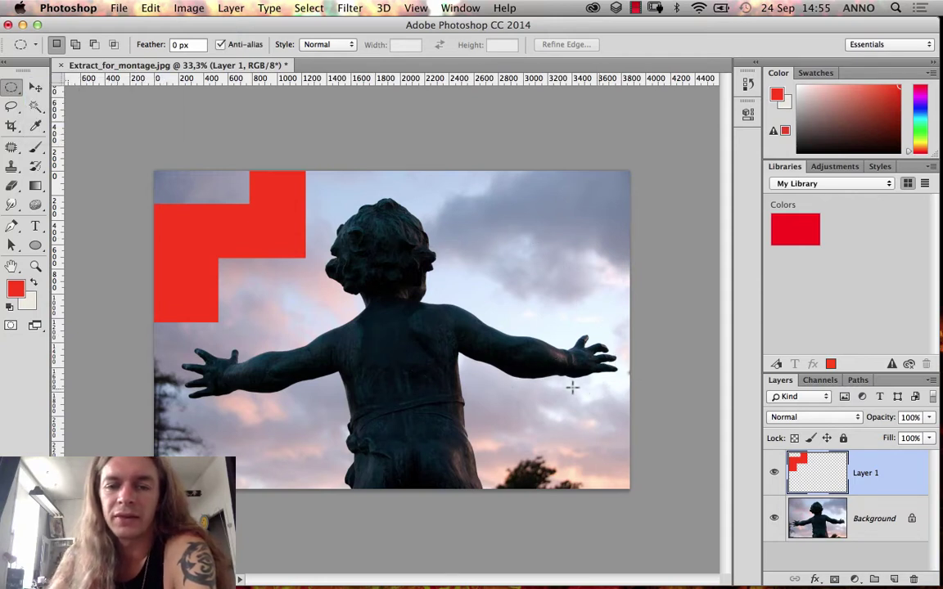
pyautogui.click(357, 286)
pyautogui.moveTo(357, 287); pyautogui.dragTo(589, 381)
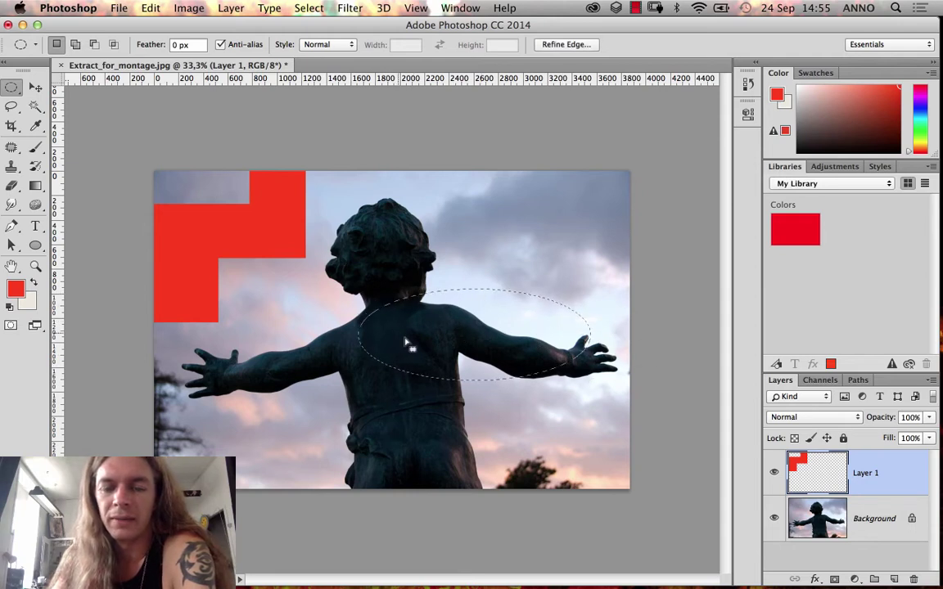
pyautogui.click(453, 253)
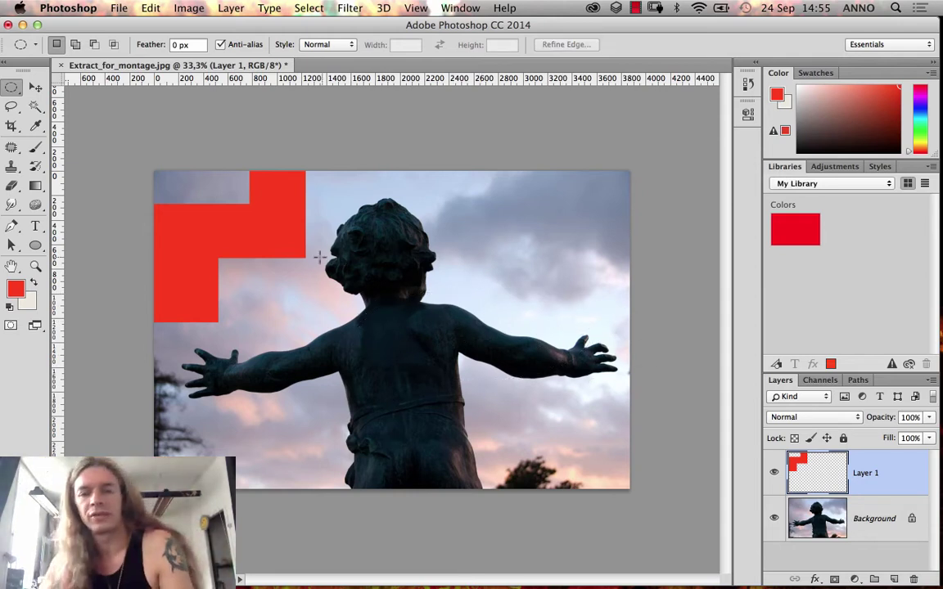
pyautogui.moveTo(379, 213); pyautogui.dragTo(591, 424)
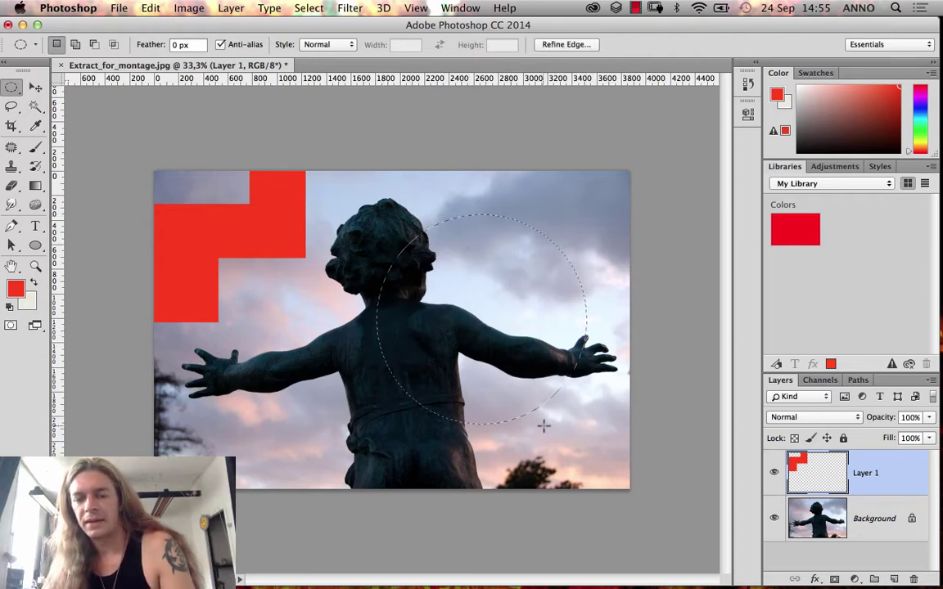
pyautogui.press('alt')
pyautogui.press('alt')
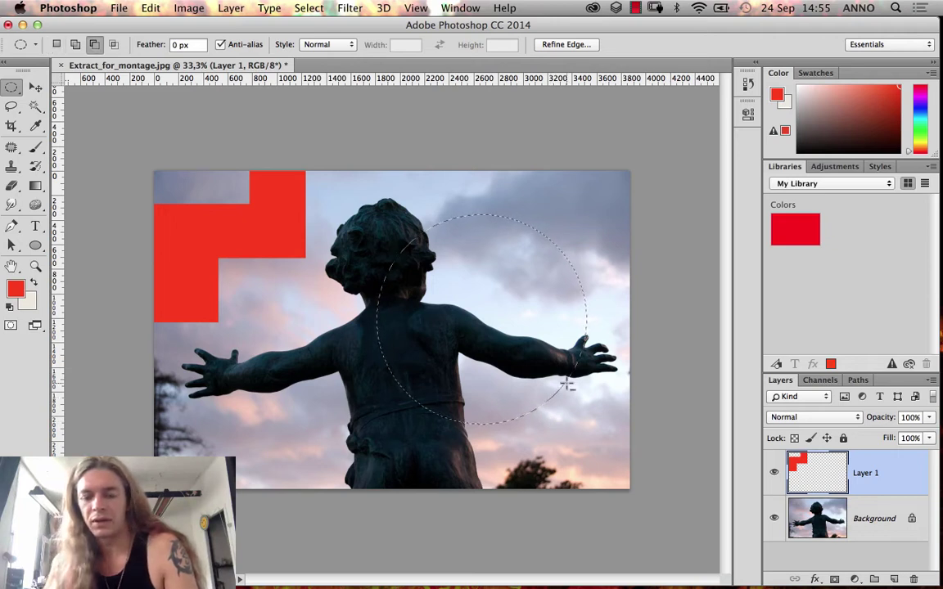
# - Try filling the circular selection with red on Layer 1 and moving the layer, and undo back to the empty selection
pyautogui.hotkey('alt', 'BackSpace')
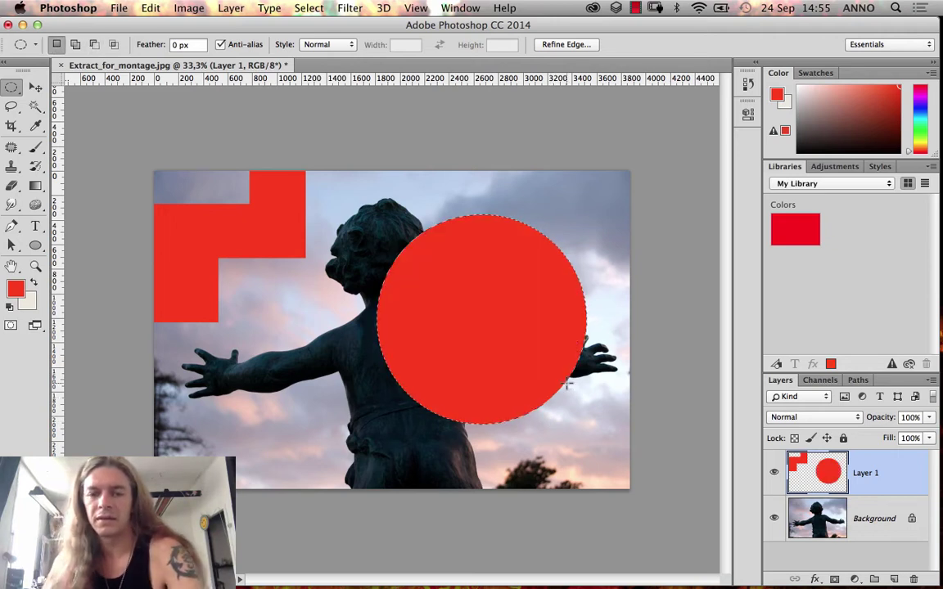
pyautogui.press('super+d')
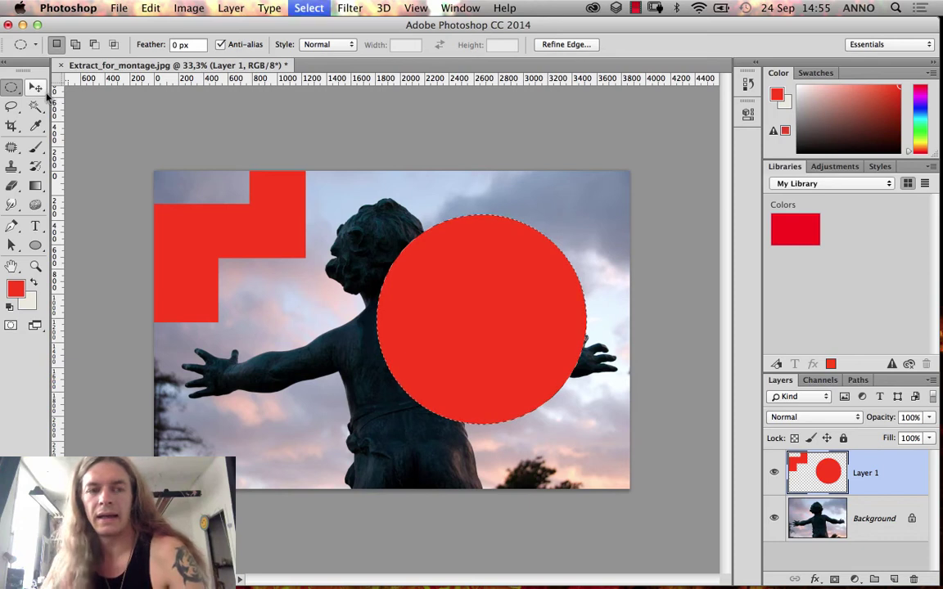
pyautogui.click(36, 86)
pyautogui.moveTo(479, 286)
pyautogui.mouseDown()
pyautogui.moveTo(517, 365)
pyautogui.moveTo(469, 271)
pyautogui.moveTo(477, 282)
pyautogui.mouseUp()
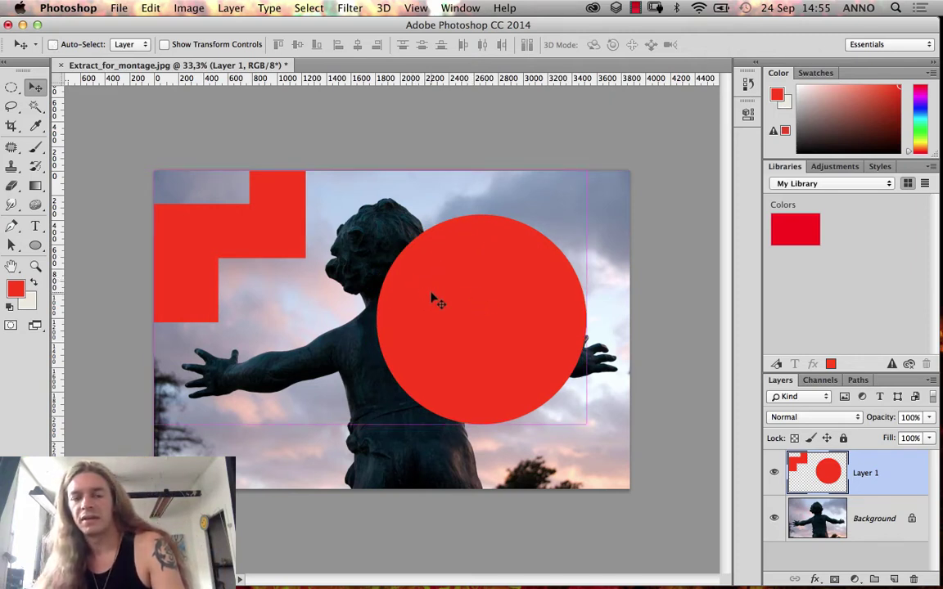
pyautogui.press('super+x')
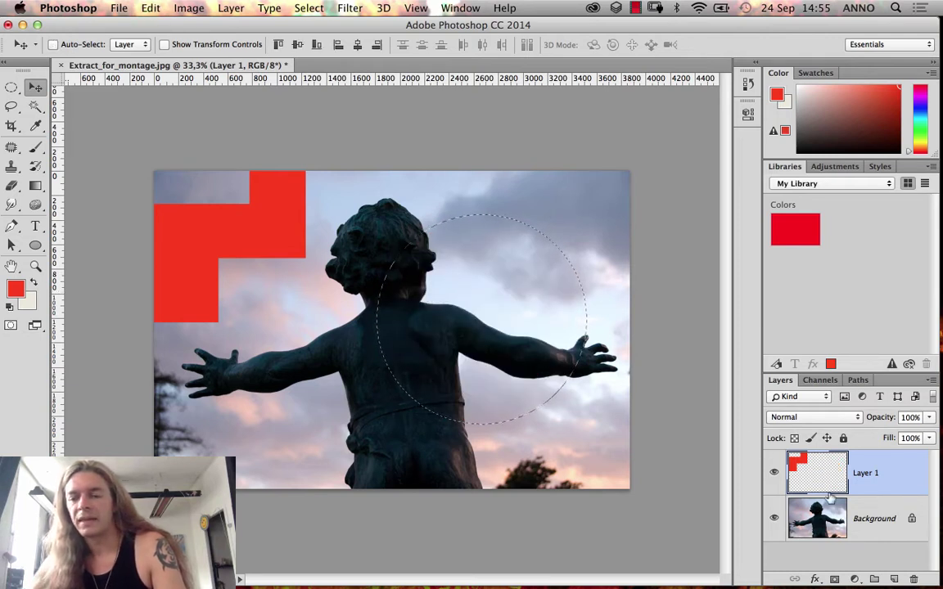
# - Add a new layer above Layer 1, fill the circular selection on it with the red foreground color, and deselect
pyautogui.click(894, 580)
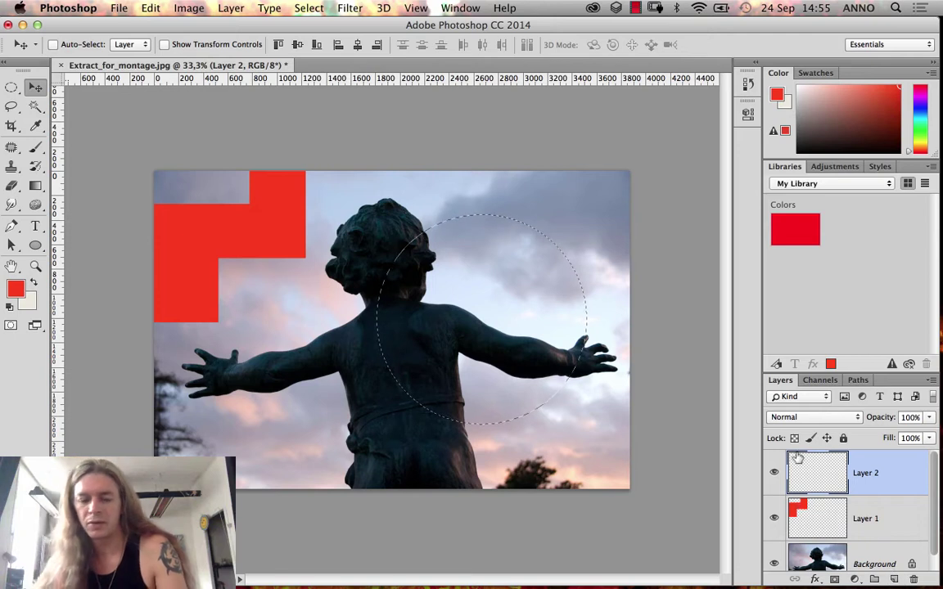
pyautogui.hotkey('alt', 'BackSpace')
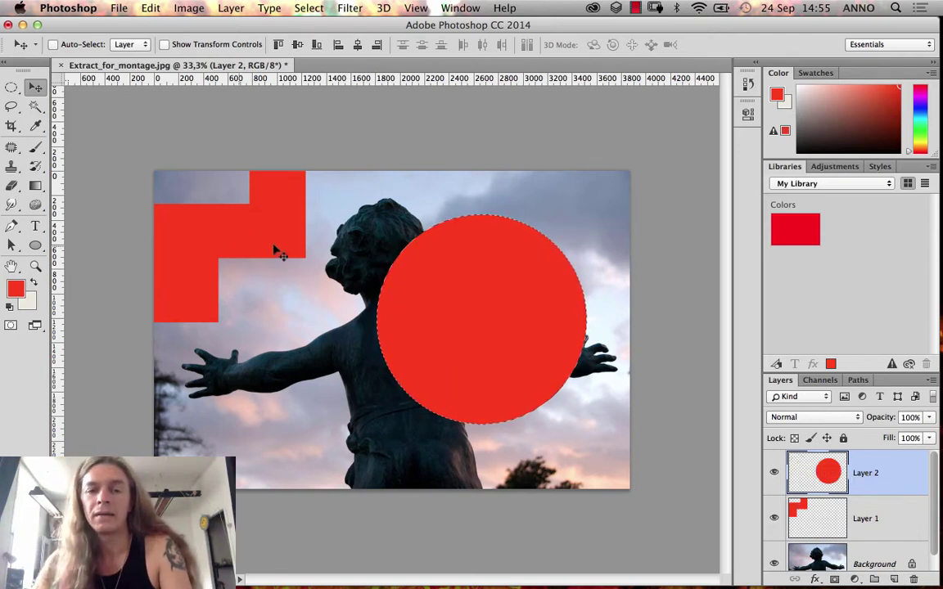
pyautogui.press('super+d')
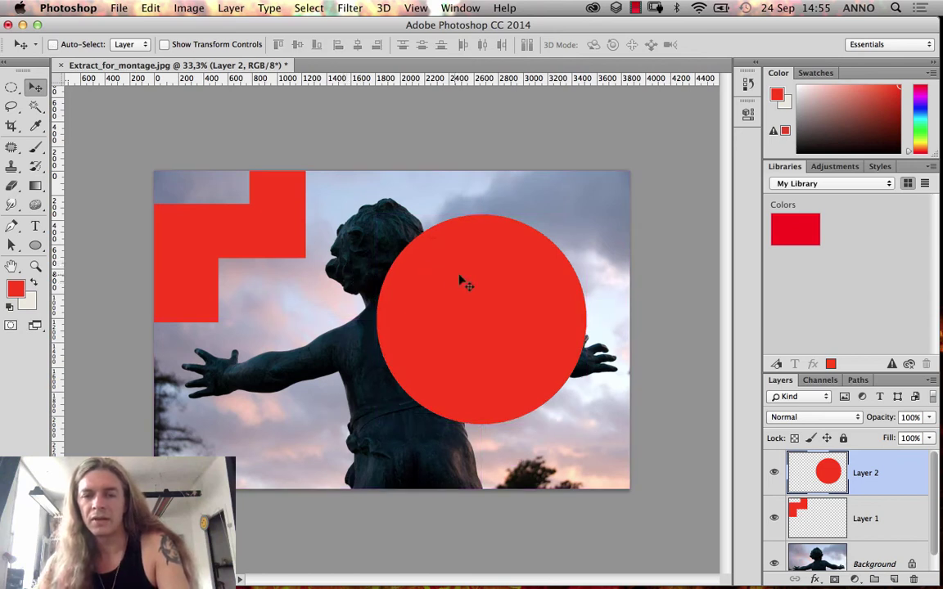
# - Move the red circle independently of the stepped red shape, placing it over the statue's back
pyautogui.moveTo(461, 280); pyautogui.dragTo(468, 300)
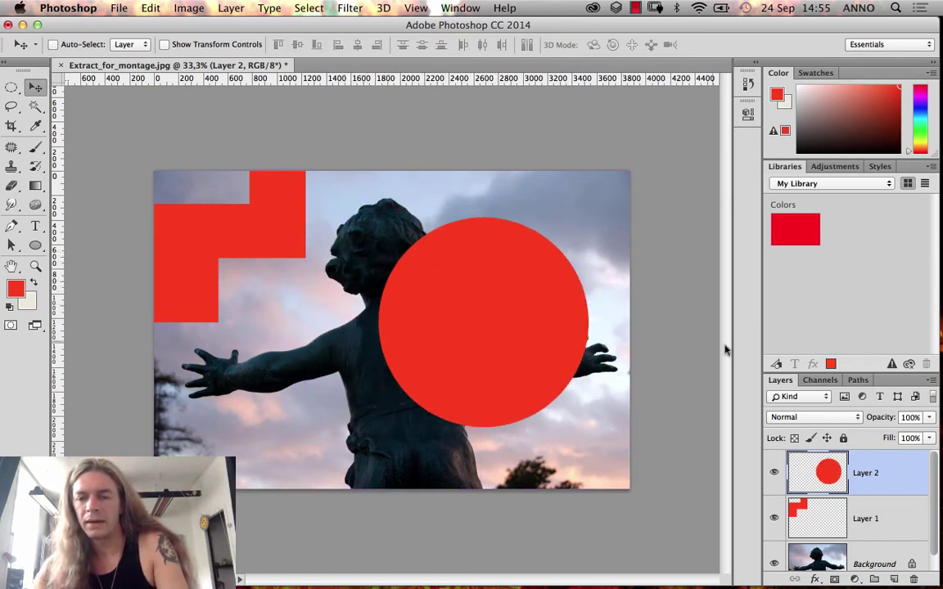
pyautogui.moveTo(504, 355); pyautogui.dragTo(520, 326)
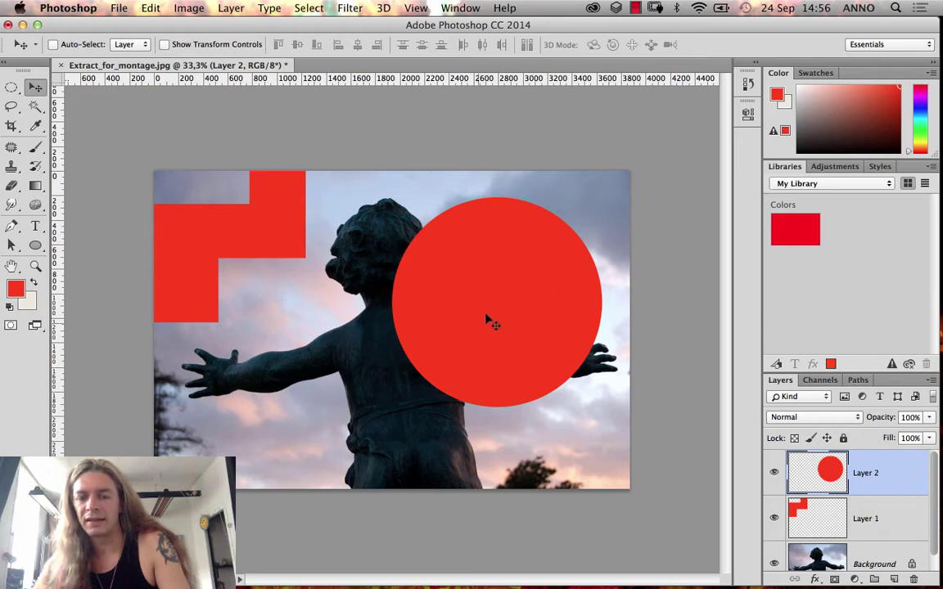
pyautogui.moveTo(507, 311); pyautogui.dragTo(469, 330)
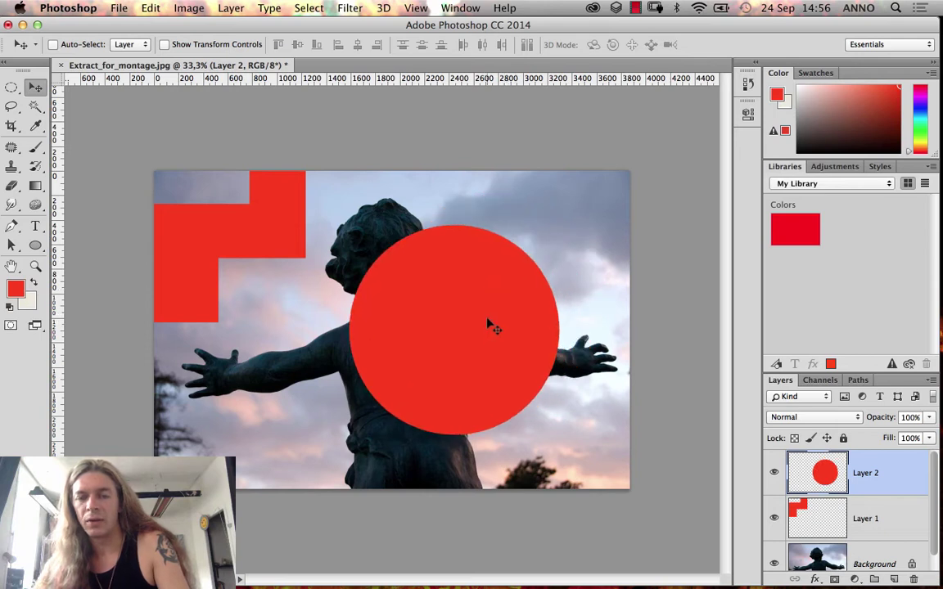
# - Set the foreground color to bright blue, 002aff
pyautogui.click(19, 293)
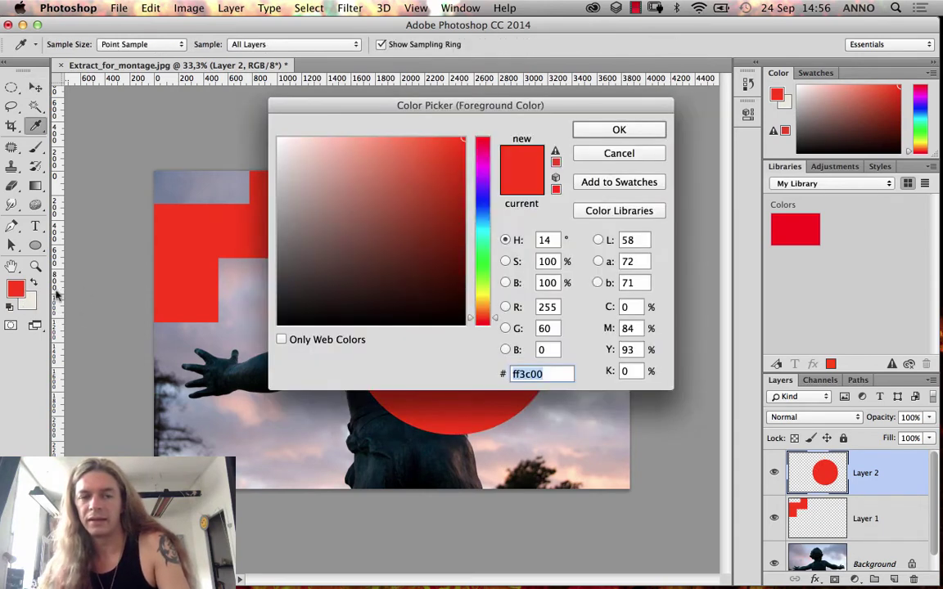
pyautogui.click(481, 205)
pyautogui.click(446, 156)
pyautogui.moveTo(446, 155); pyautogui.dragTo(466, 132)
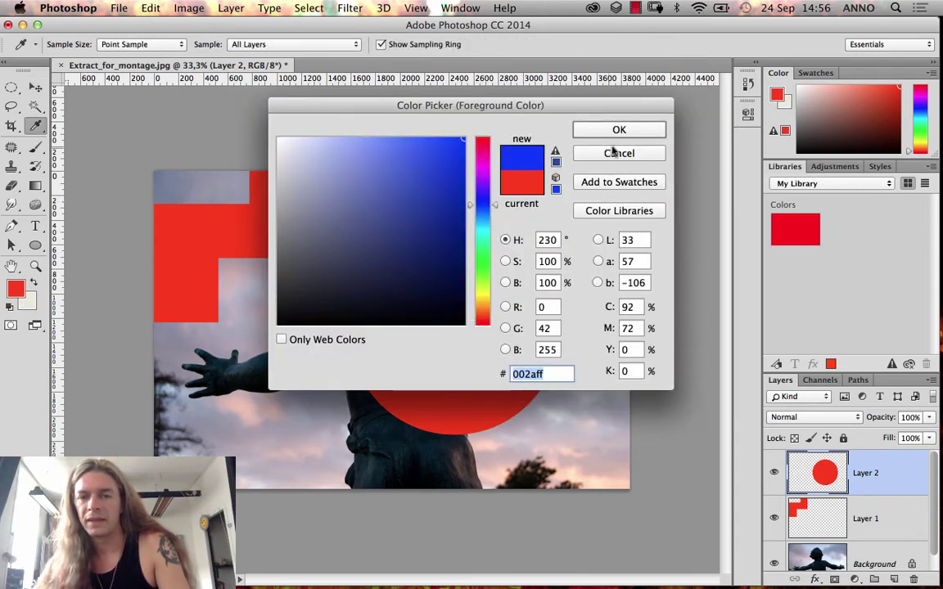
pyautogui.click(619, 130)
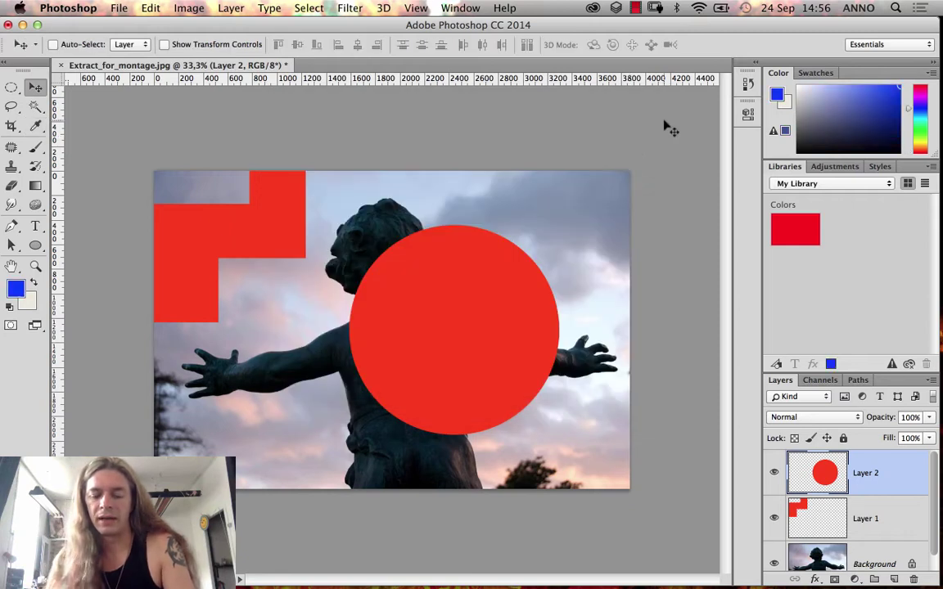
# - Fill Layer 2 with the blue foreground color without a selection, and undo the fill
pyautogui.hotkey('alt', 'BackSpace')
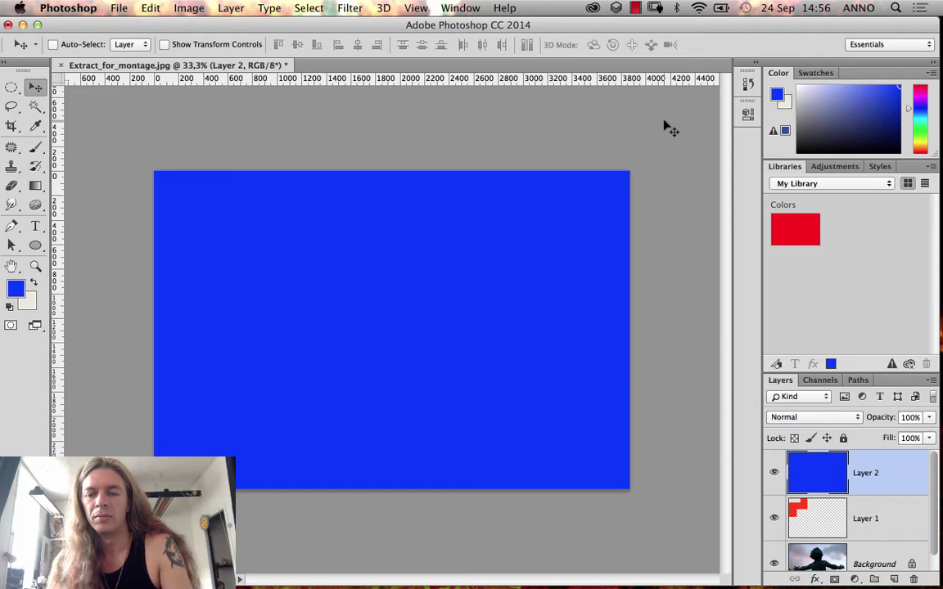
pyautogui.press('super+z')
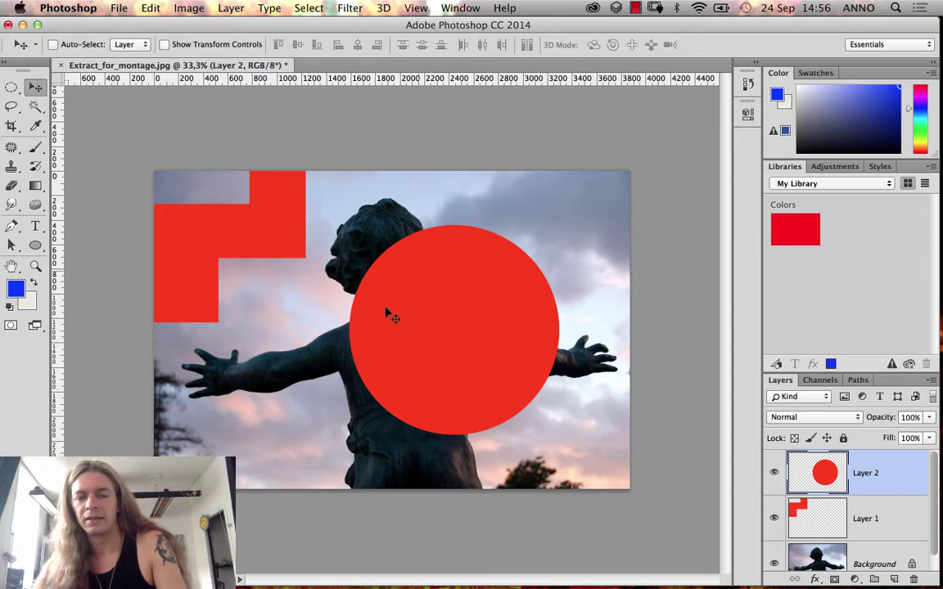
# - Select the pixels of the red circle on Layer 2, fill them with the blue foreground color, and deselect
pyautogui.rightClick(809, 474)
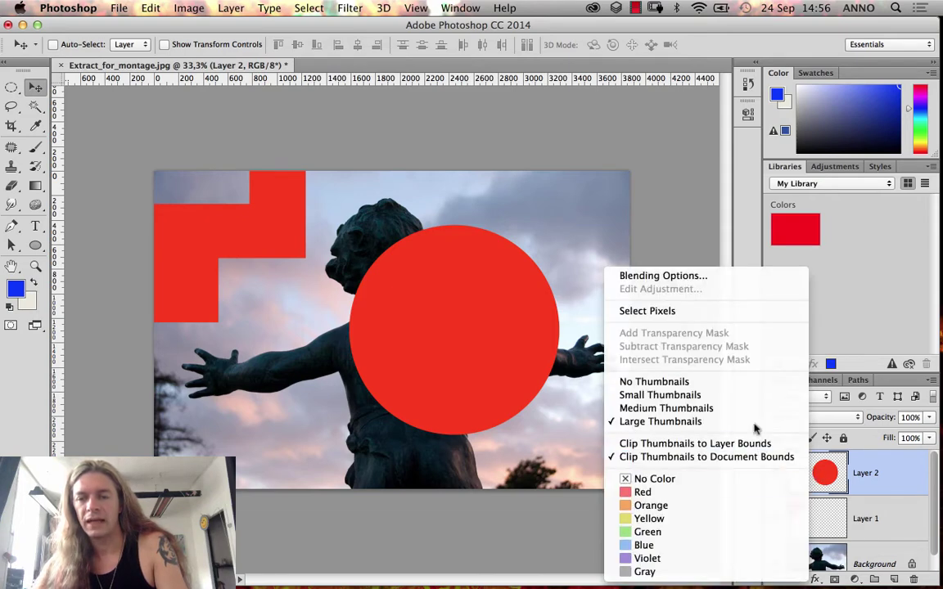
pyautogui.click(763, 315)
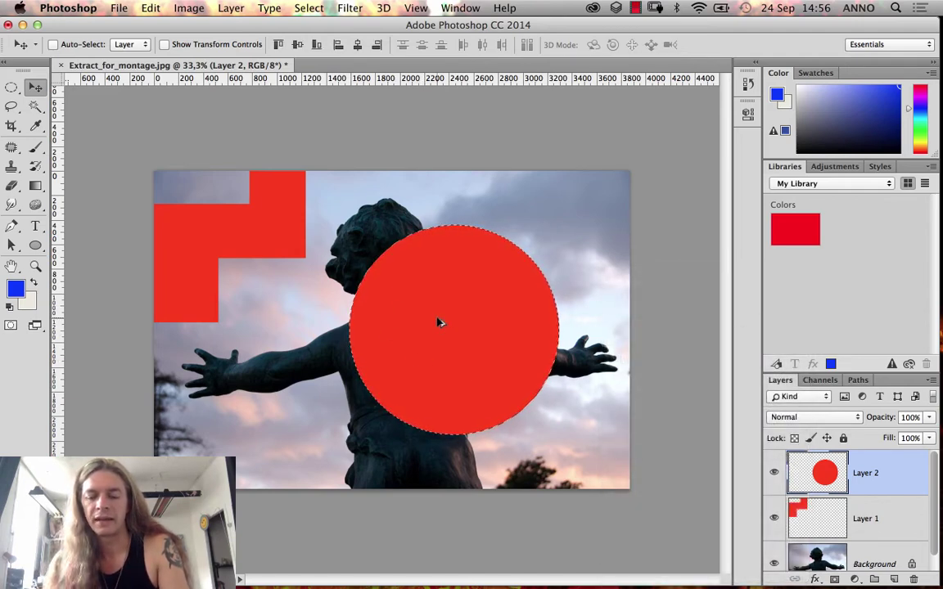
pyautogui.hotkey('alt', 'BackSpace')
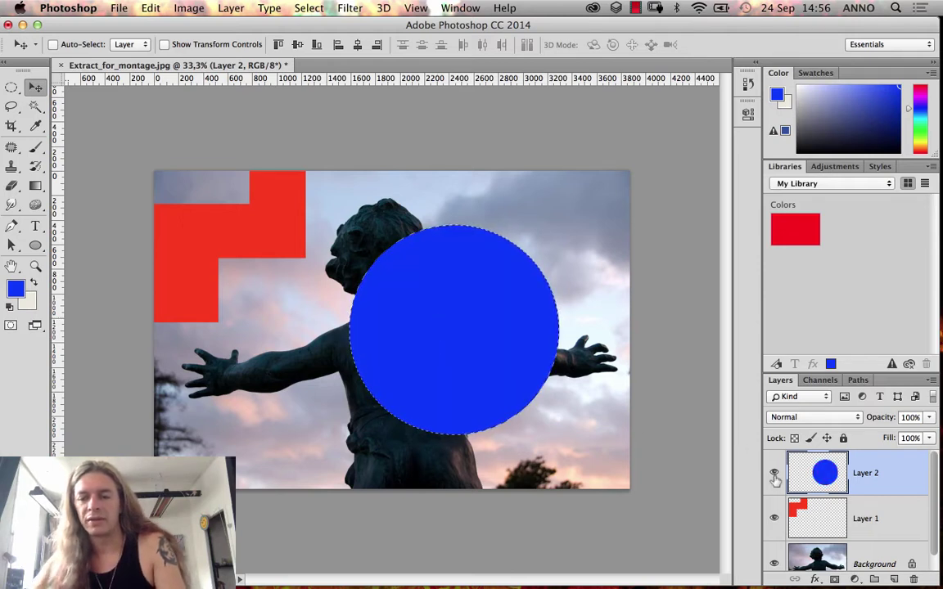
pyautogui.rightClick(814, 473)
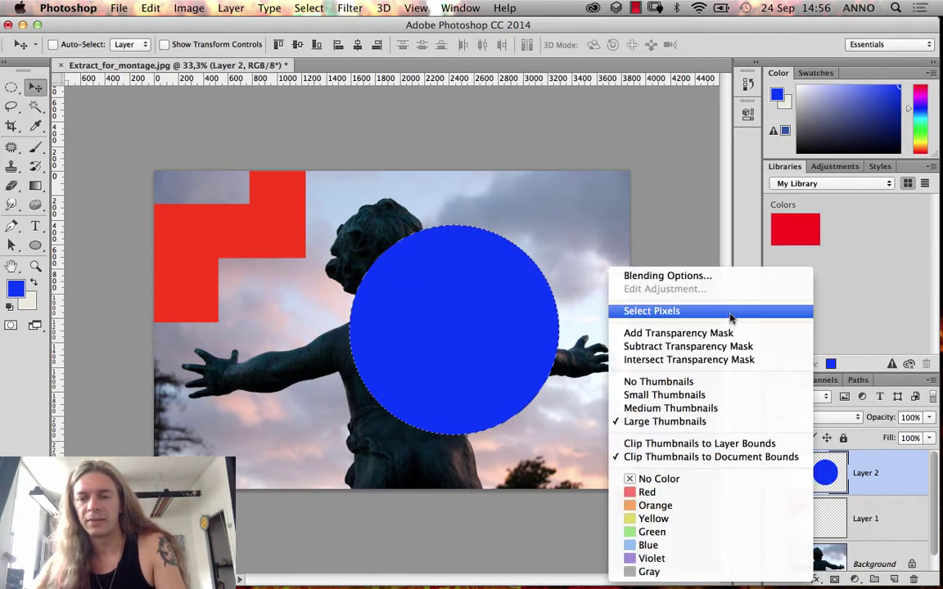
pyautogui.click(807, 480)
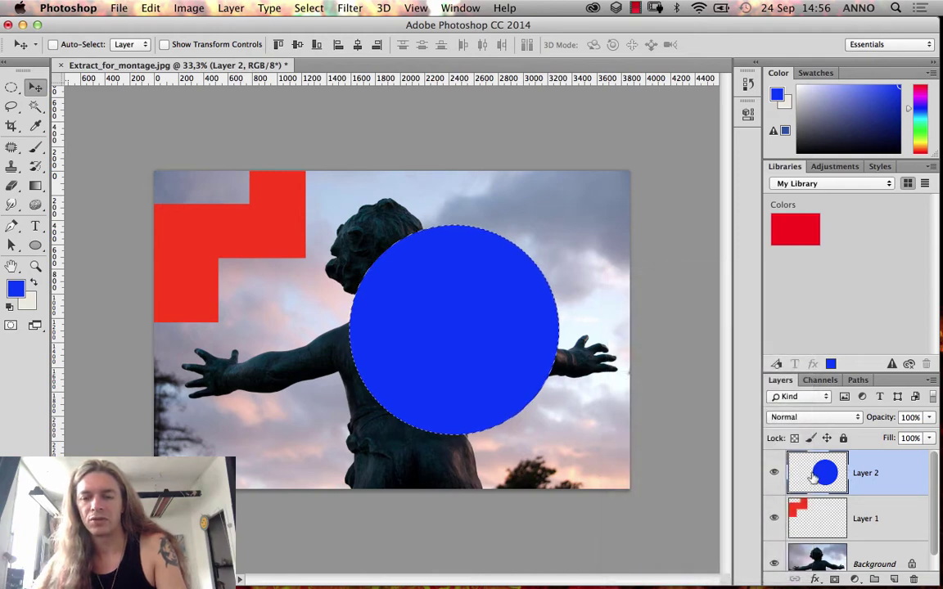
pyautogui.press('super+d')
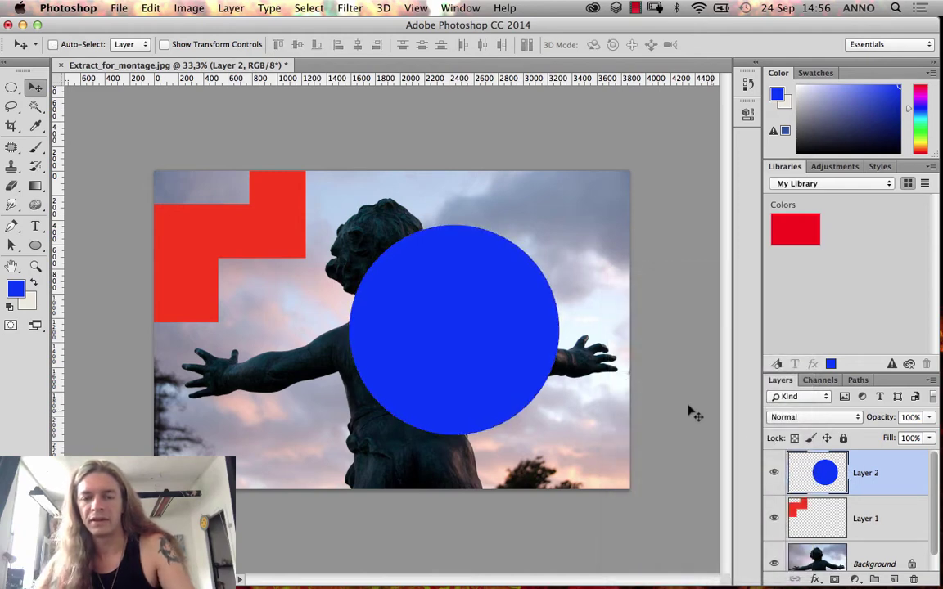
pyautogui.click(309, 8)
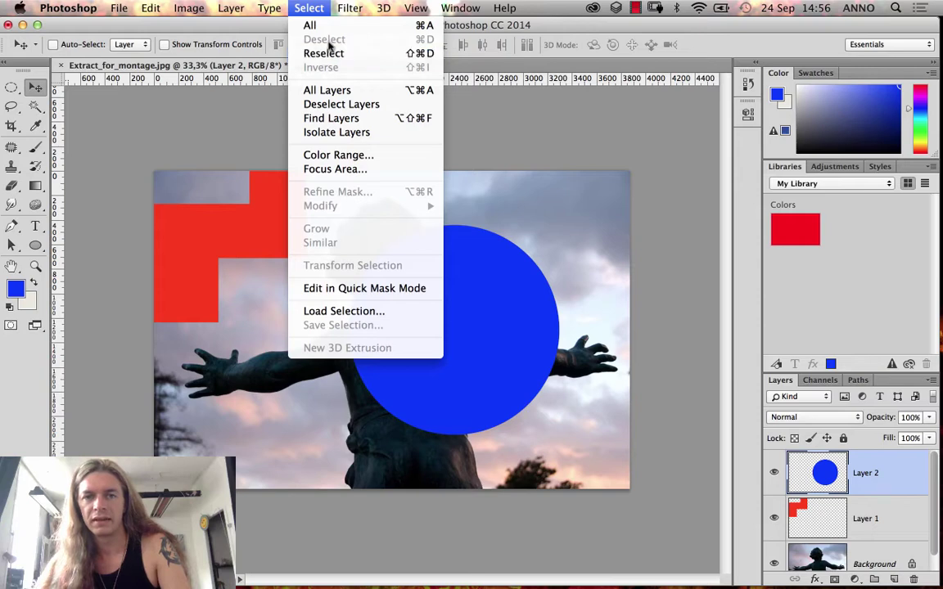
pyautogui.click(315, 26)
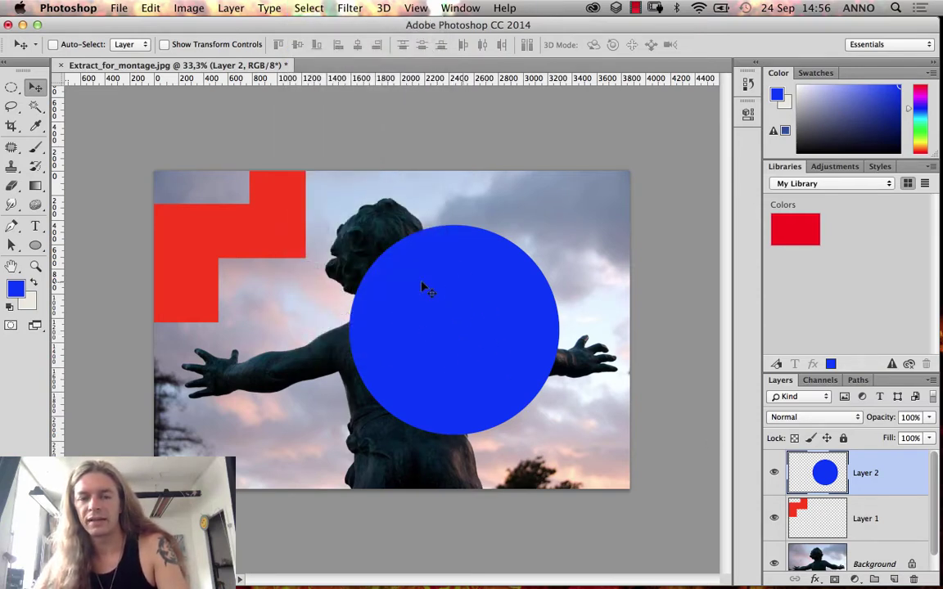
# - Load the blue circle's pixels as a selection, deselect, and move the circle over the statue's head and back again
pyautogui.press('super')
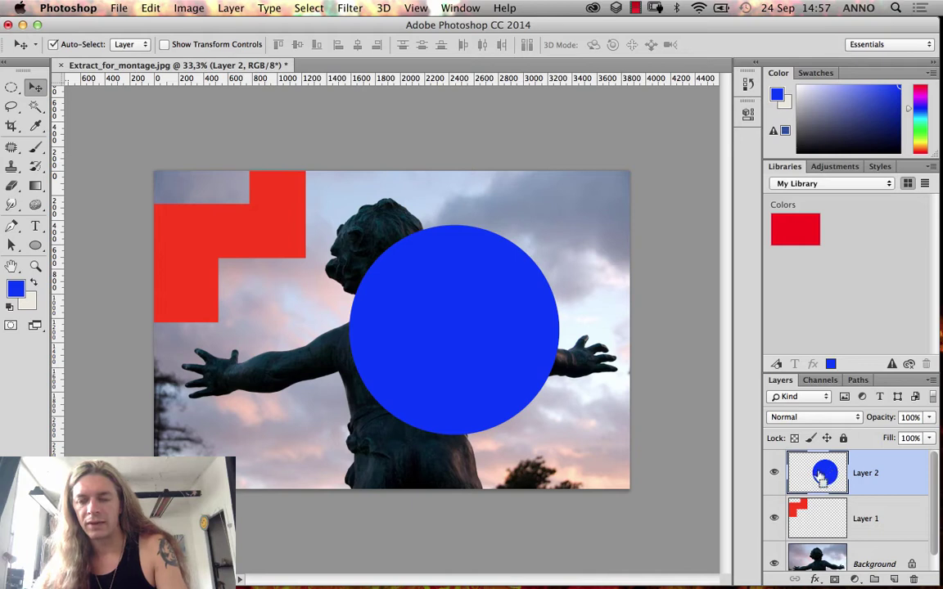
pyautogui.keyDown('super'); pyautogui.click(824, 475); pyautogui.keyUp('super')
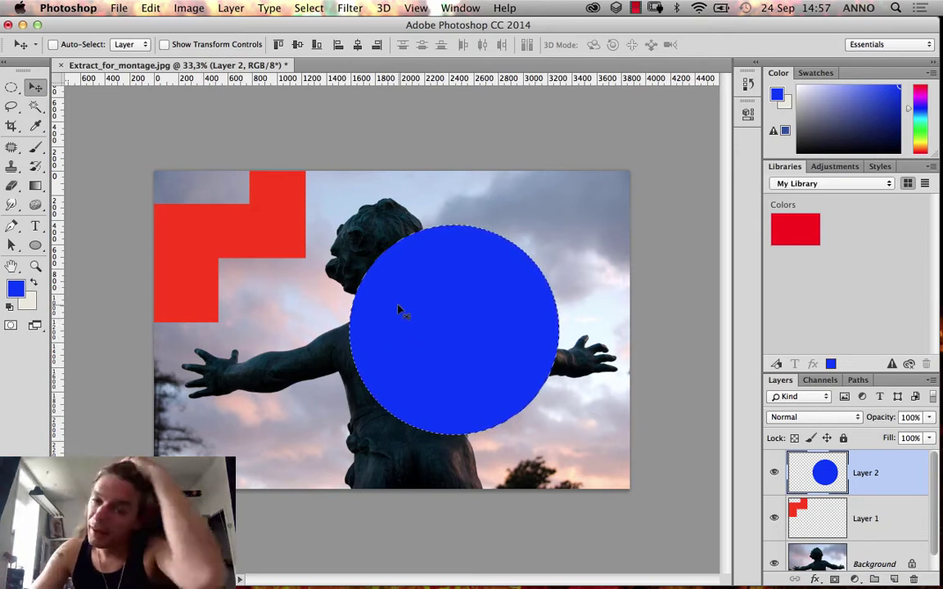
pyautogui.press('super+d')
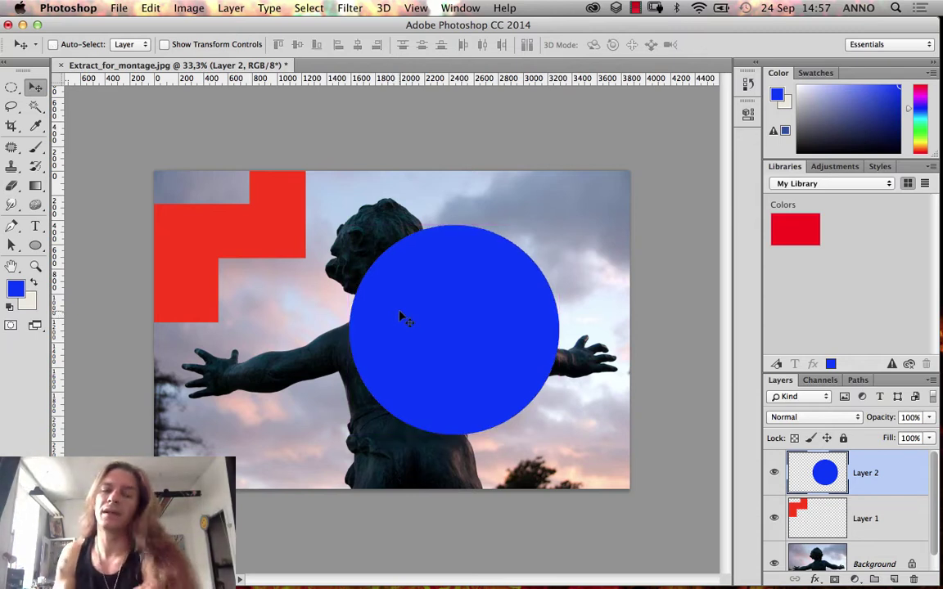
pyautogui.moveTo(393, 330); pyautogui.dragTo(294, 289)
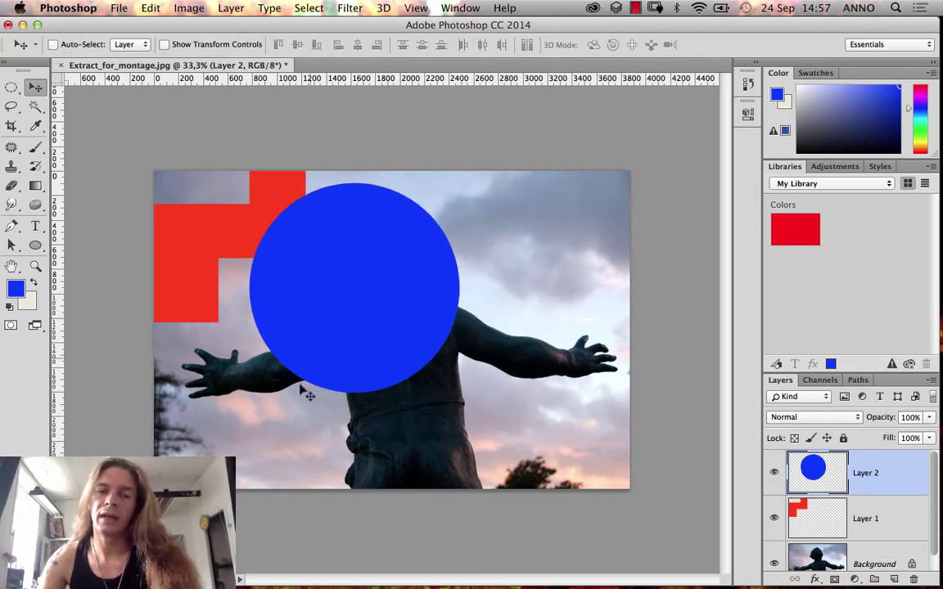
pyautogui.moveTo(356, 304); pyautogui.dragTo(429, 328)
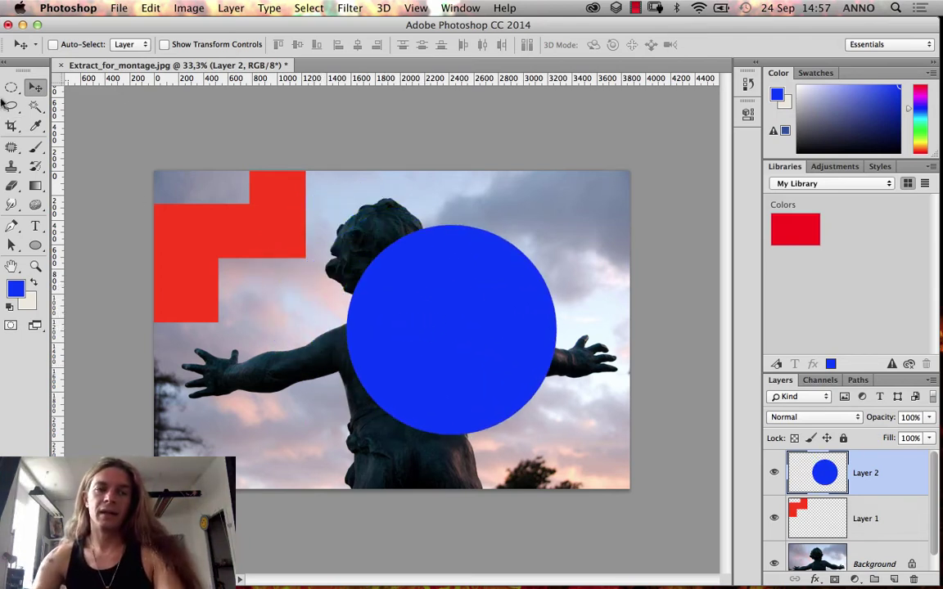
# - Cut an elliptical notch out of the blue circle on Layer 2, over the statue's outstretched arm, using the Elliptical Marquee
pyautogui.moveTo(12, 87); pyautogui.dragTo(49, 96)
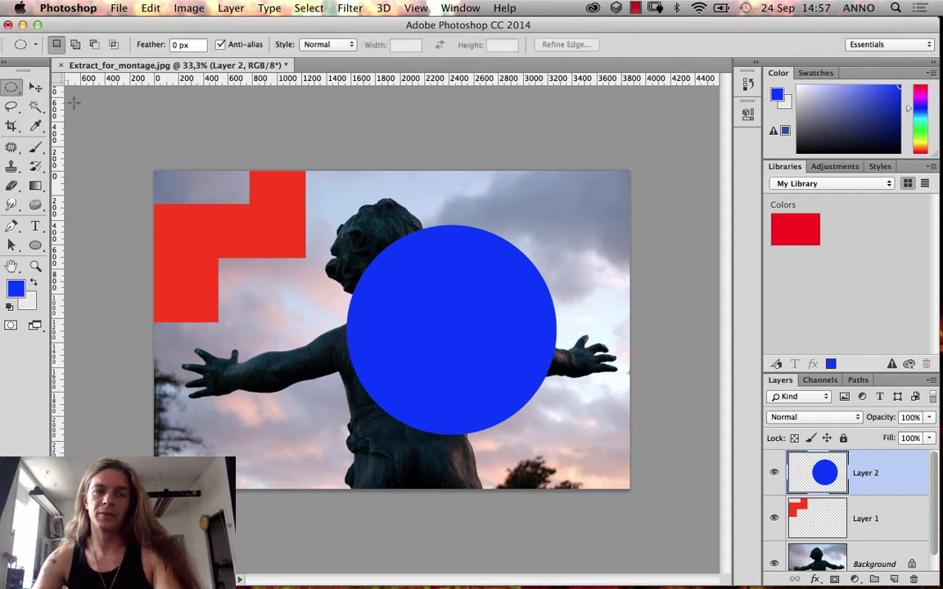
pyautogui.moveTo(500, 327)
pyautogui.mouseDown()
pyautogui.moveTo(491, 274)
pyautogui.moveTo(421, 291)
pyautogui.moveTo(425, 298)
pyautogui.mouseUp()
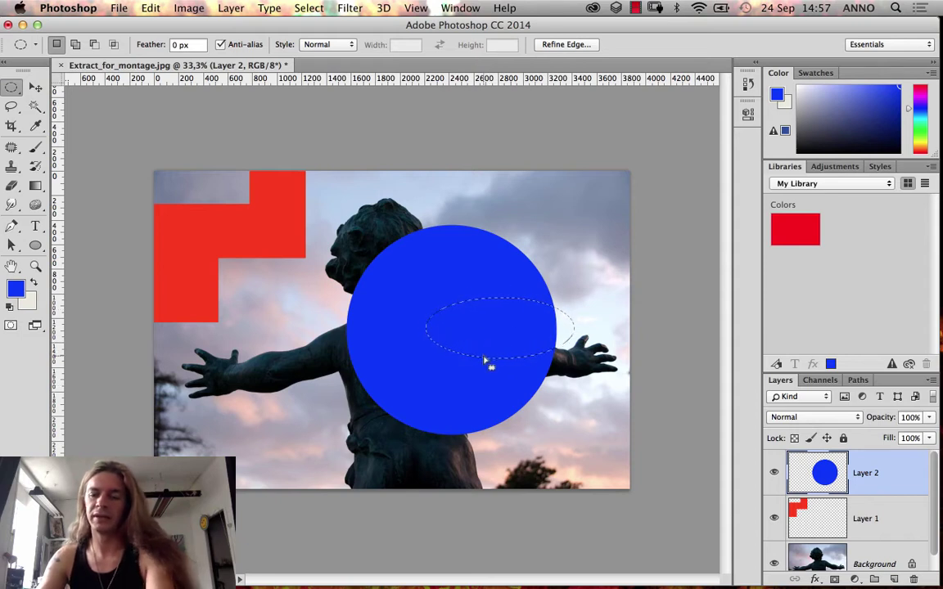
pyautogui.press('Delete')
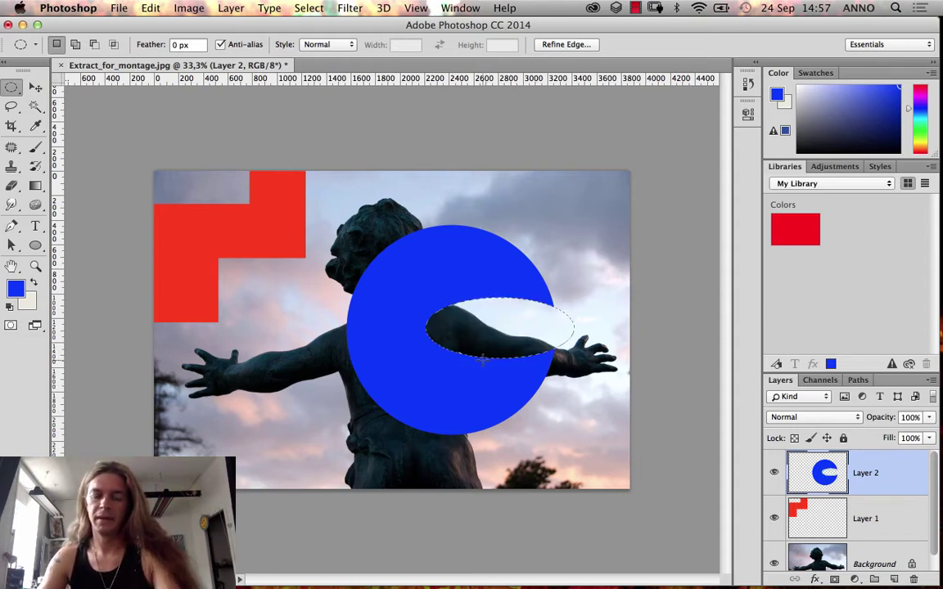
pyautogui.press('super+d')
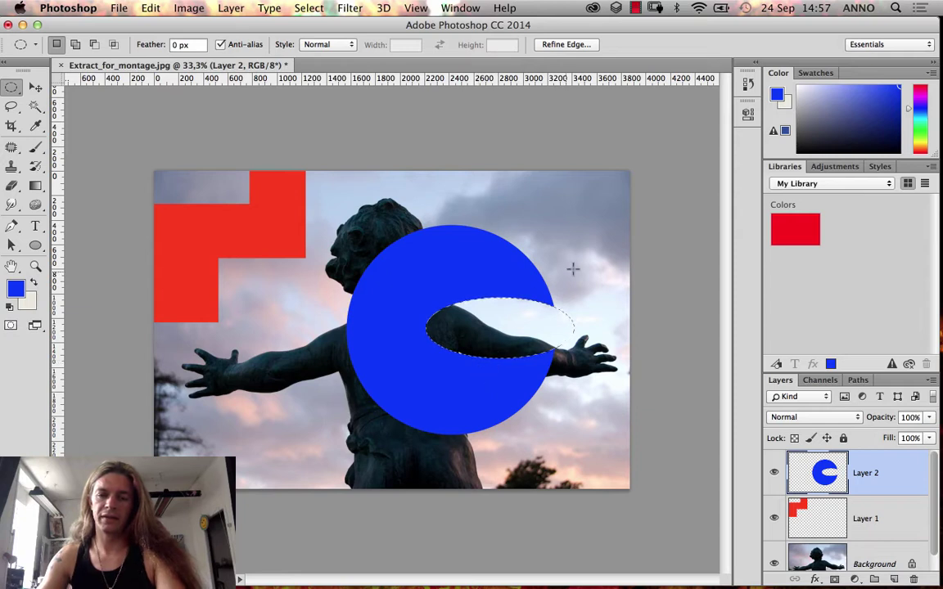
# - Delete an elliptical area from the red stepped shape on Layer 1, undo the deletion, and deselect
pyautogui.moveTo(357, 198); pyautogui.dragTo(219, 258)
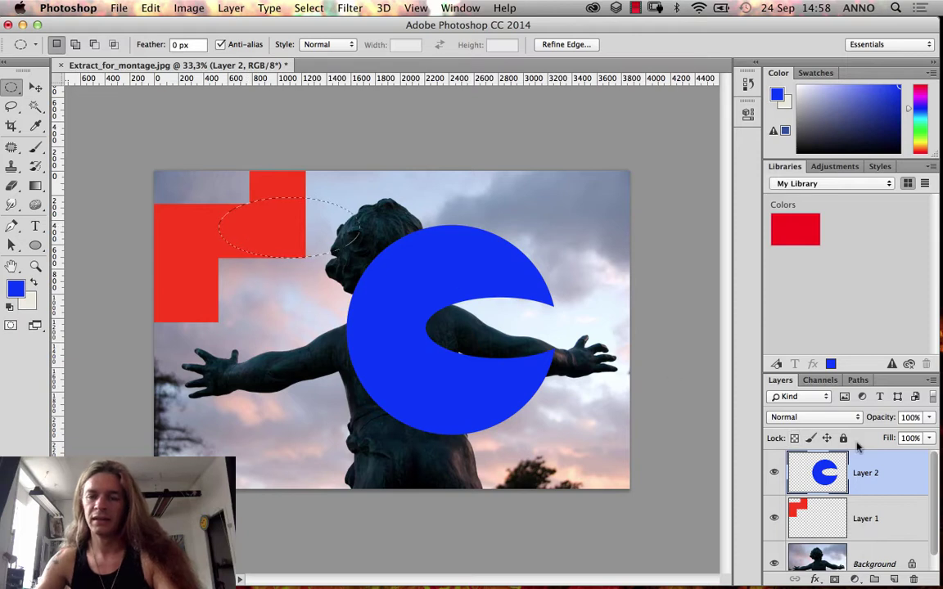
pyautogui.click(874, 518)
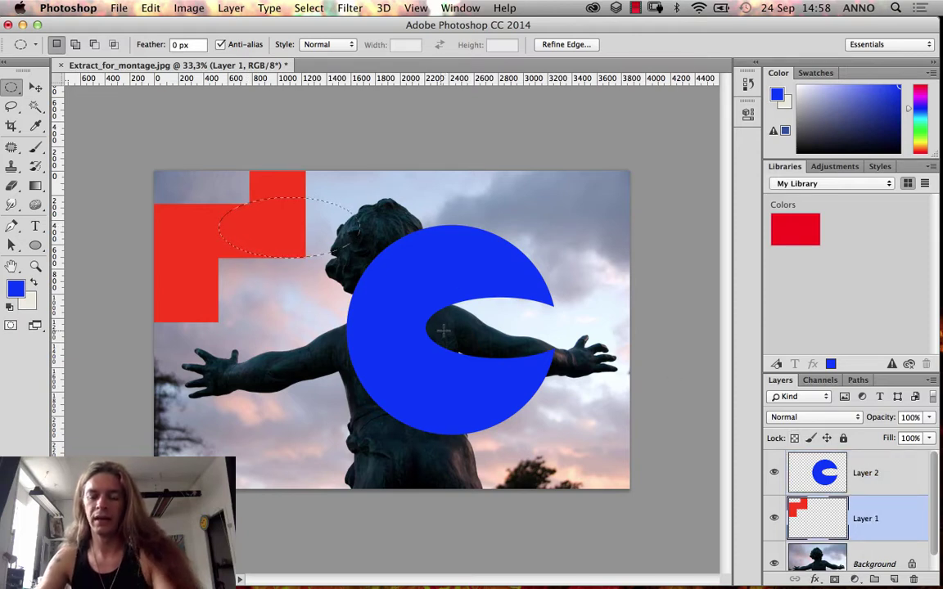
pyautogui.press('Delete')
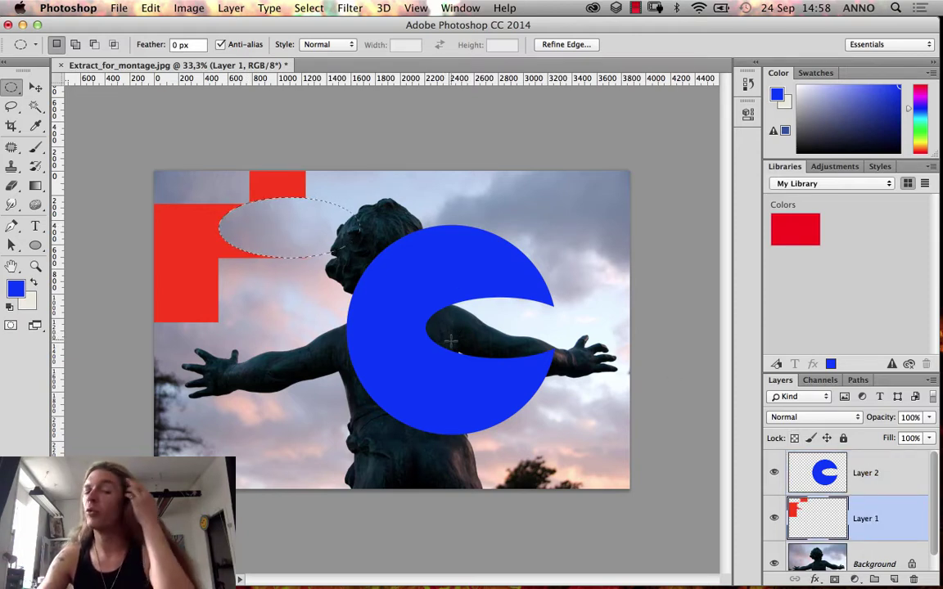
pyautogui.press('super+z')
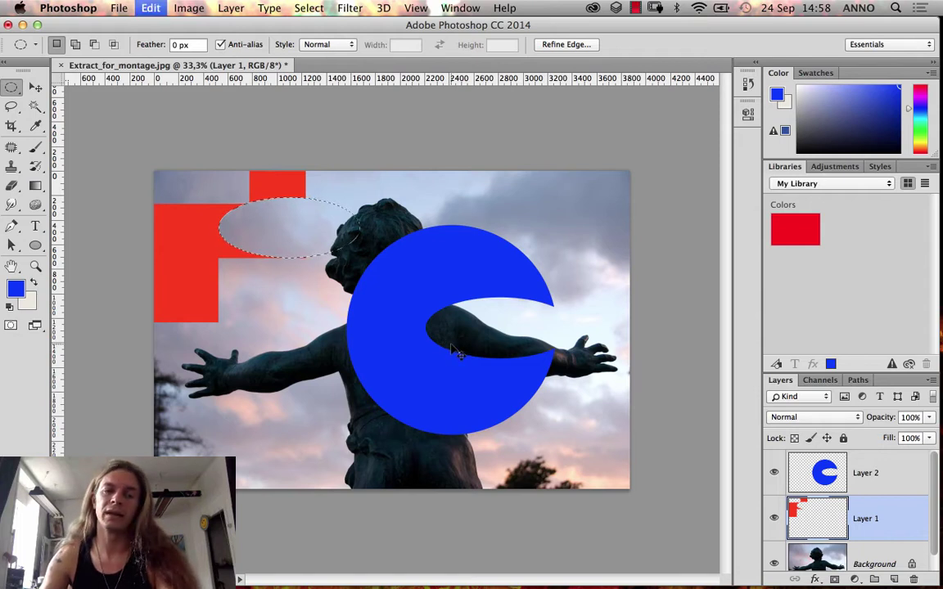
pyautogui.press('super+d')
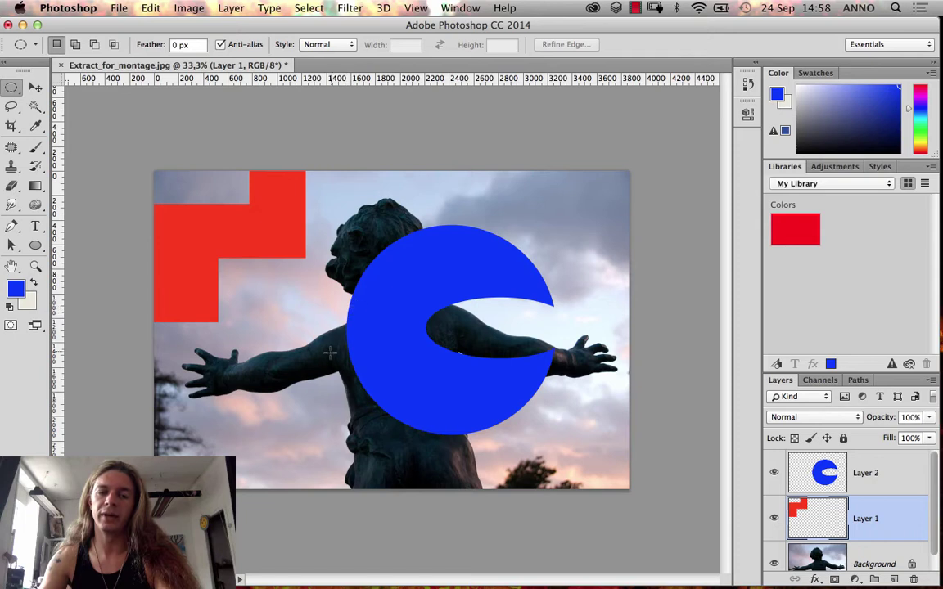
# - Examine the available image commands, layer commands and new adjustment layer types
pyautogui.click(11, 126)
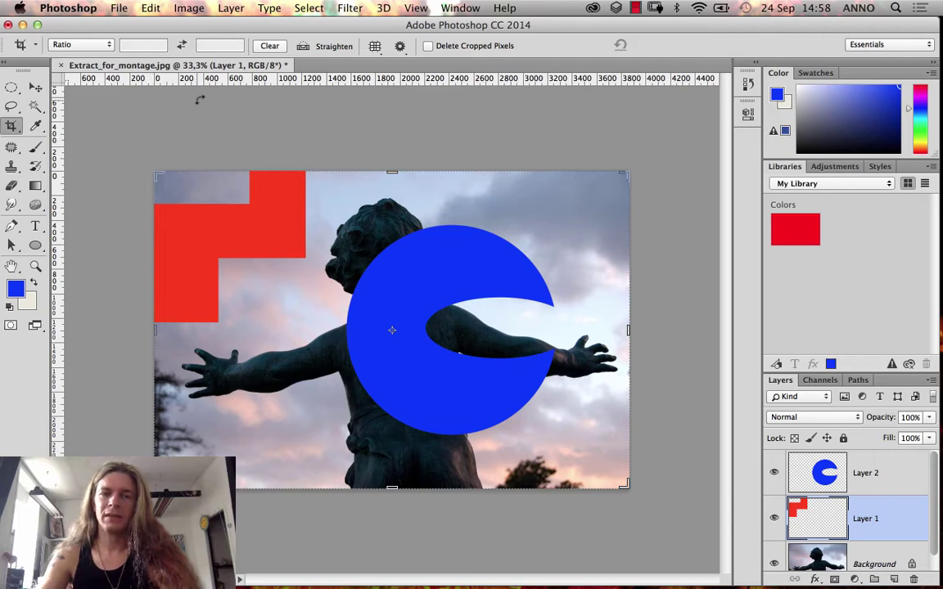
pyautogui.click(231, 10)
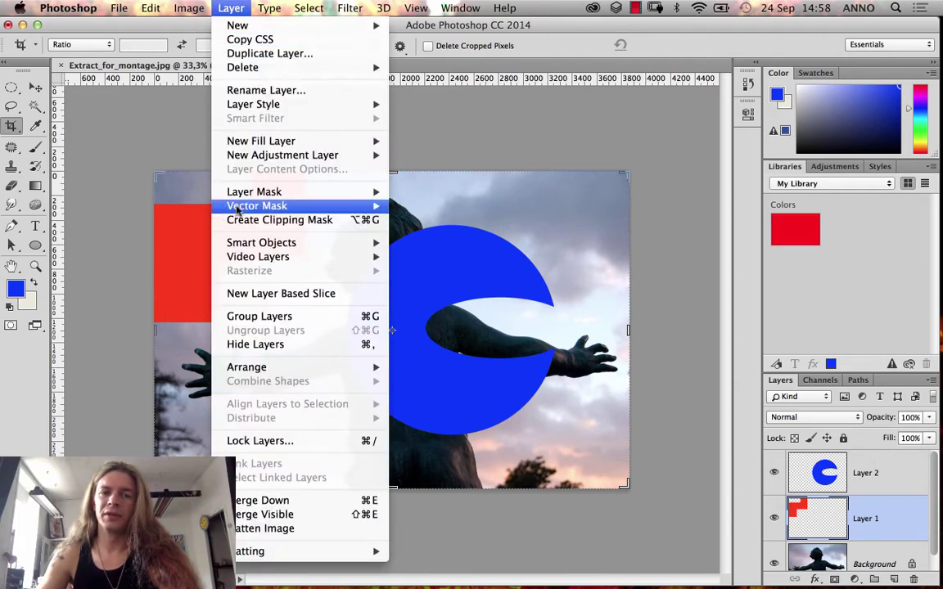
pyautogui.moveTo(262, 162)
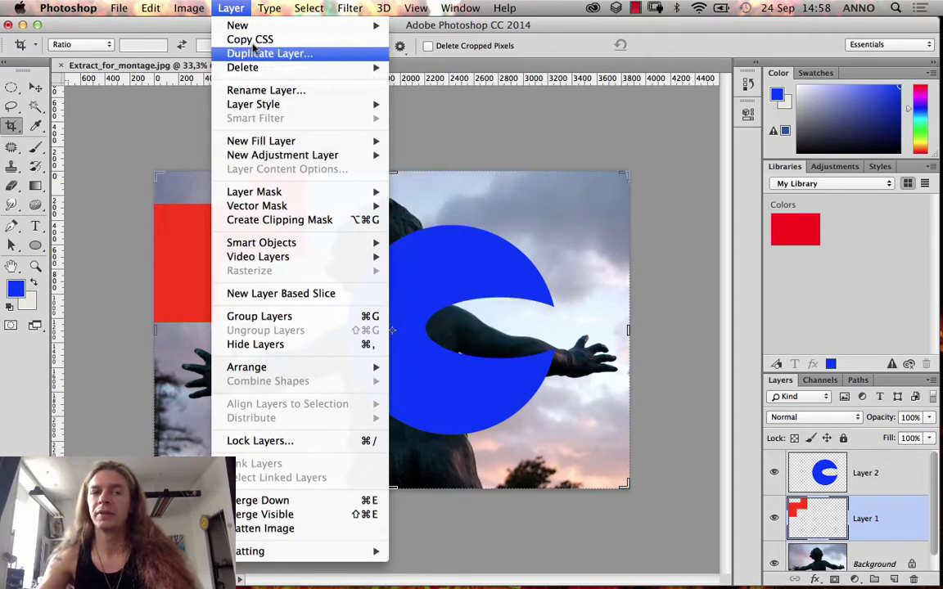
pyautogui.moveTo(189, 10)
pyautogui.moveTo(188, 45)
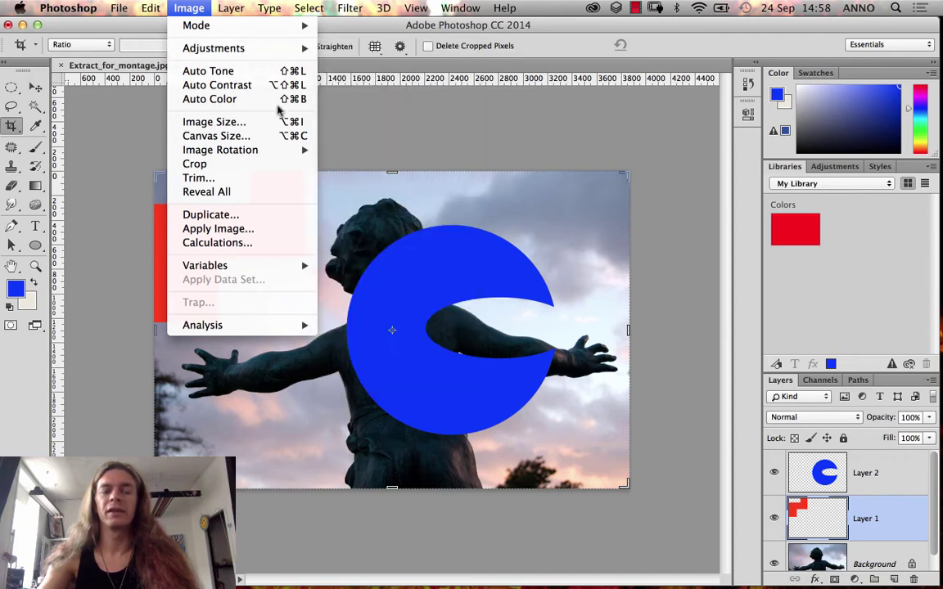
pyautogui.moveTo(231, 8)
pyautogui.moveTo(262, 158)
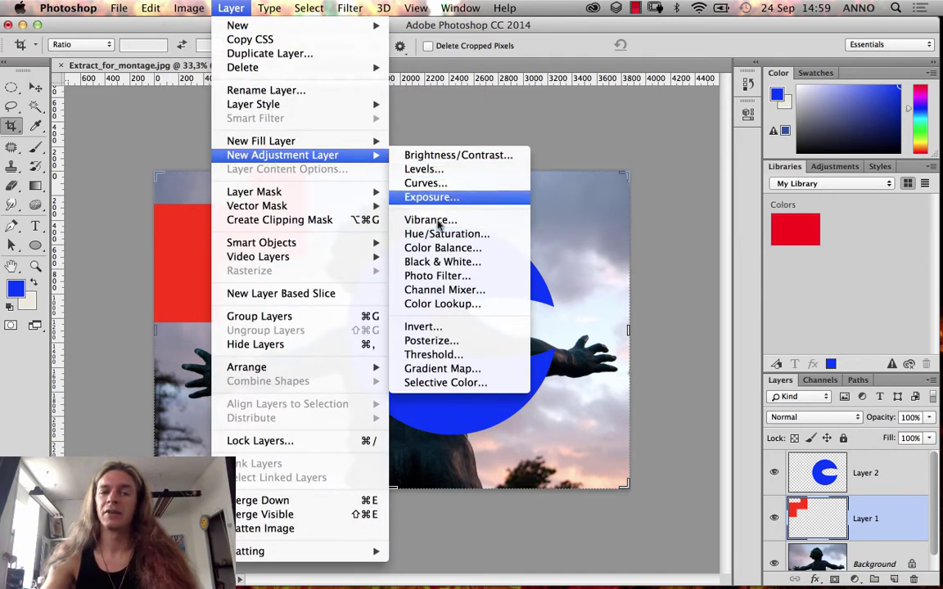
pyautogui.click(210, 7)
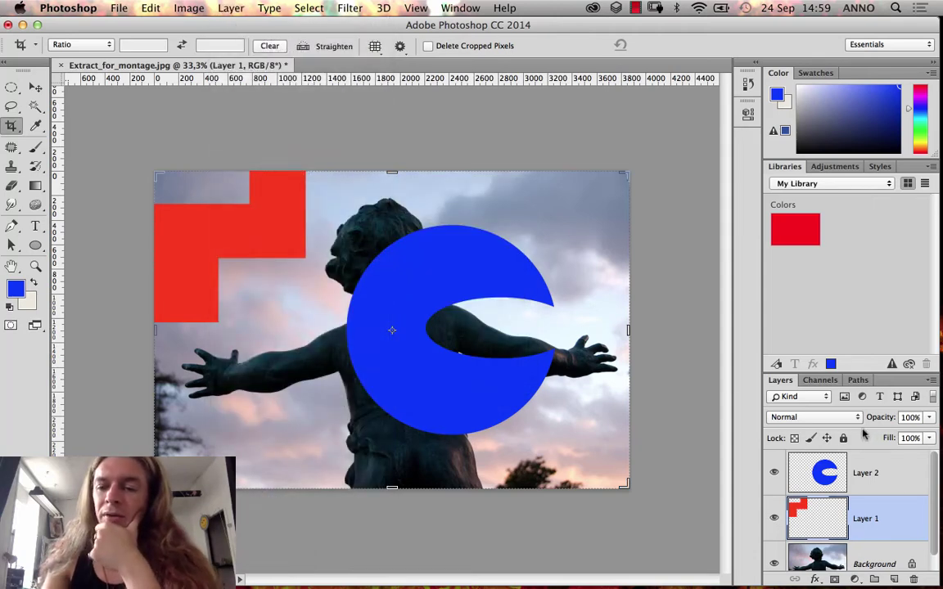
# - Select Layer 1 and Layer 2 together, delete them, and undo the deletion
pyautogui.click(892, 482)
pyautogui.click(865, 521)
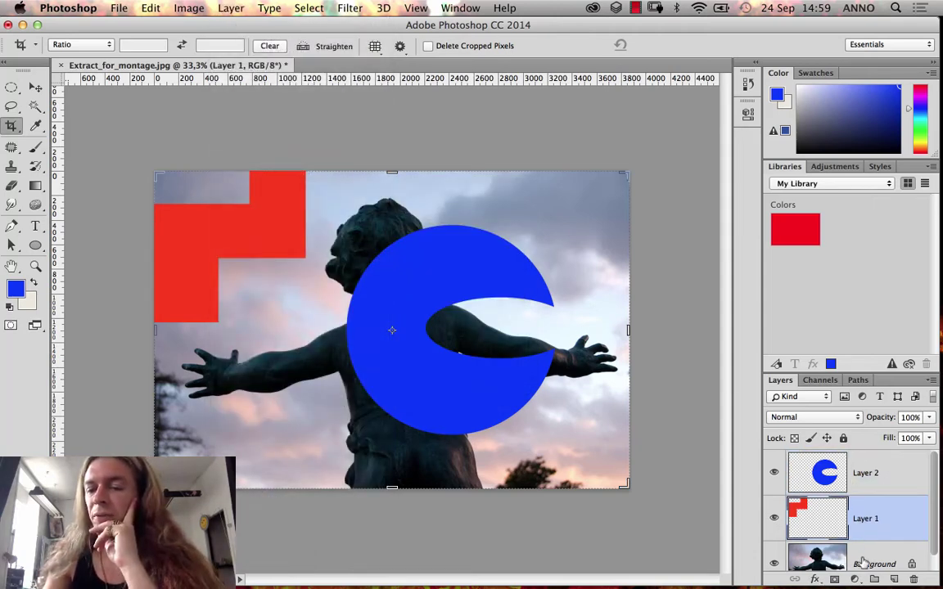
pyautogui.click(863, 562)
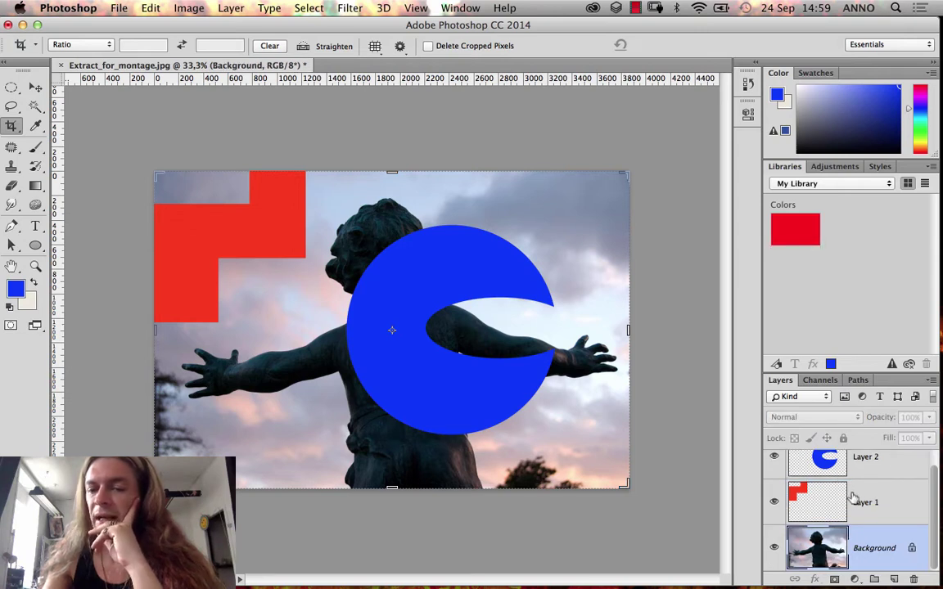
pyautogui.click(855, 493)
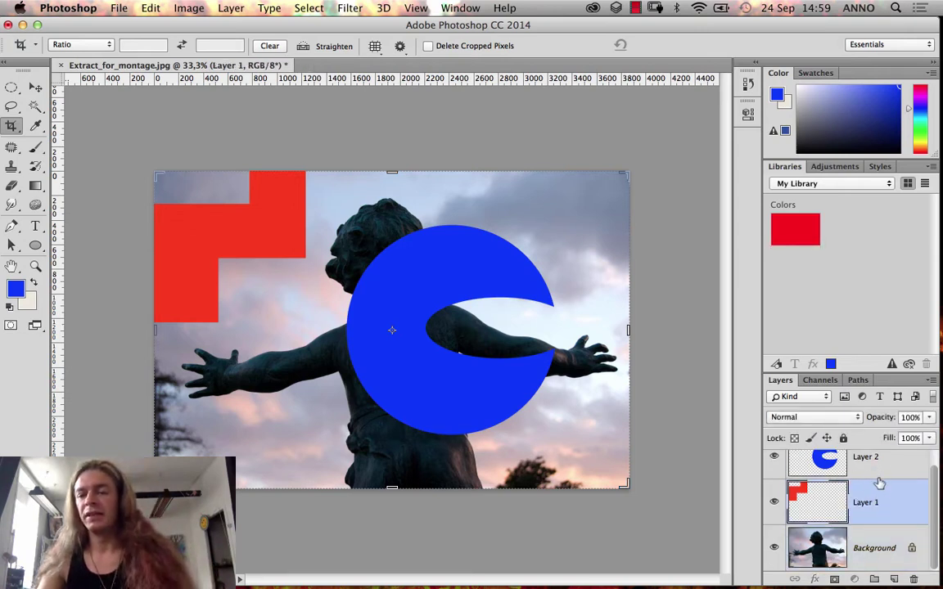
pyautogui.keyDown('shift'); pyautogui.click(840, 476); pyautogui.keyUp('shift')
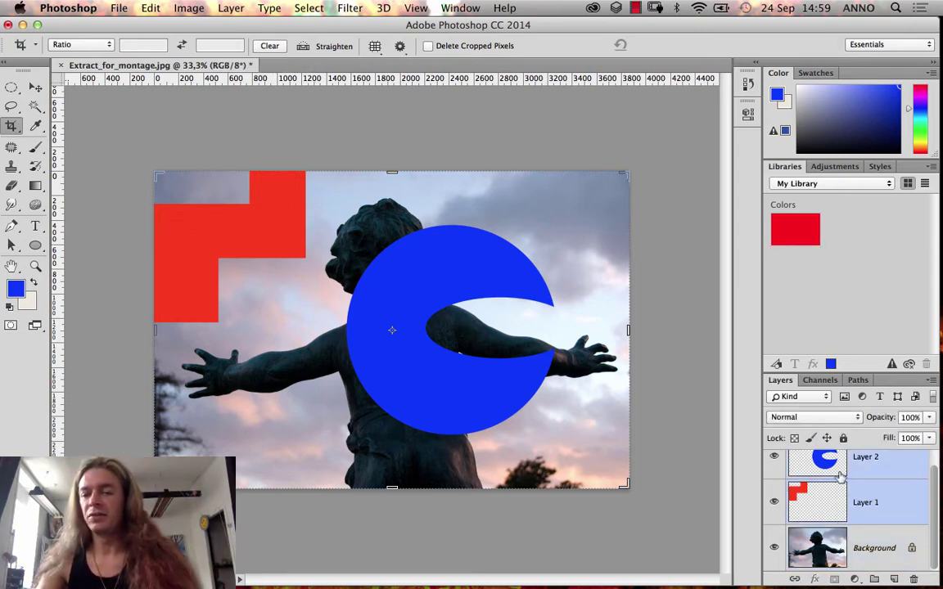
pyautogui.click(912, 578)
pyautogui.click(583, 228)
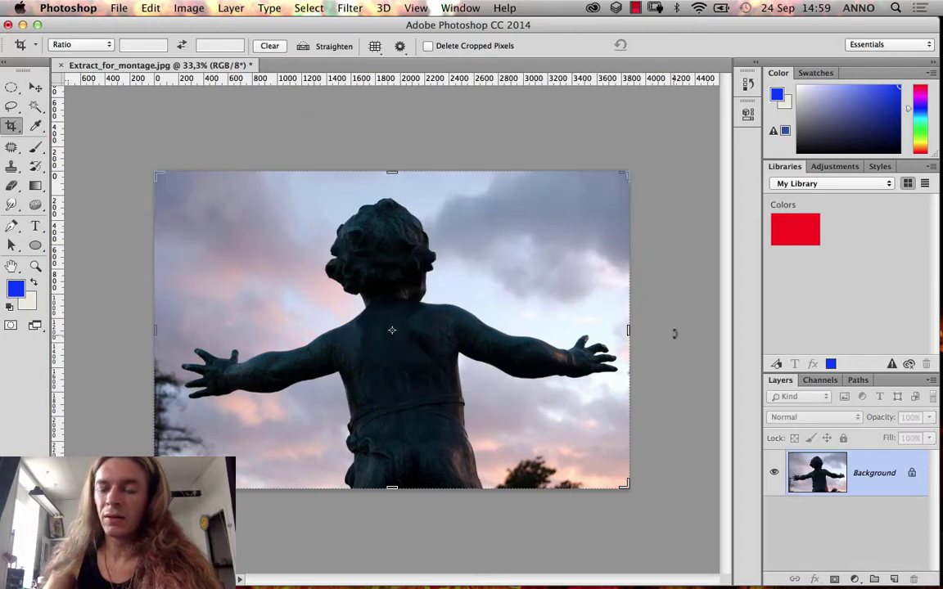
pyautogui.press('super+z')
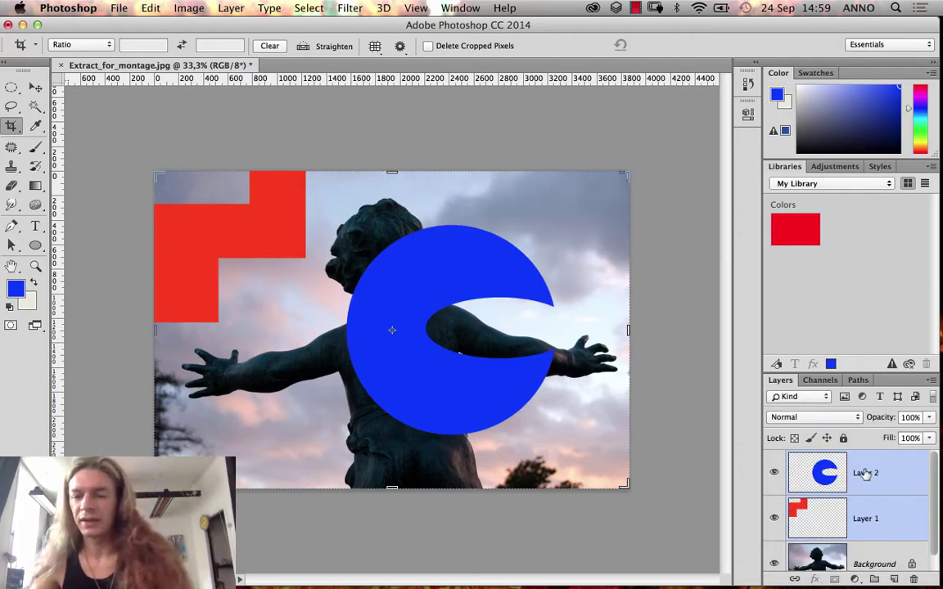
# - Delete both shape layers above the Background, Layer 1 and Layer 2, in one go
pyautogui.click(872, 517)
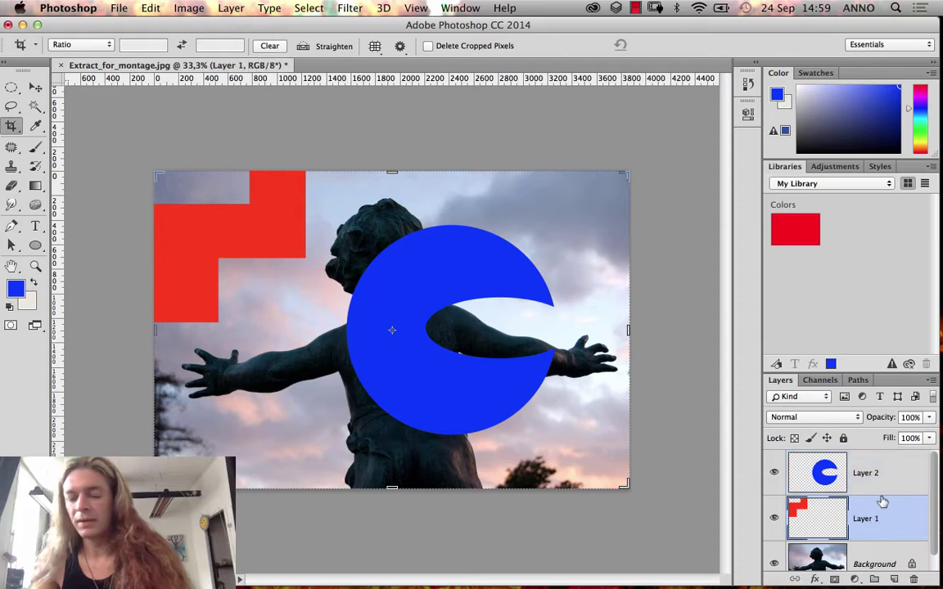
pyautogui.keyDown('shift'); pyautogui.click(891, 486); pyautogui.keyUp('shift')
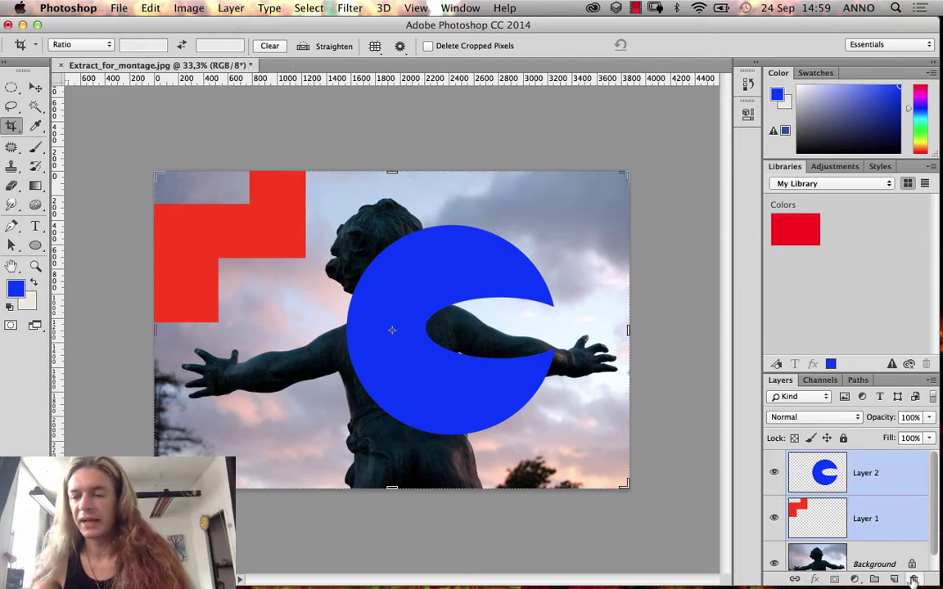
pyautogui.press('BackSpace')
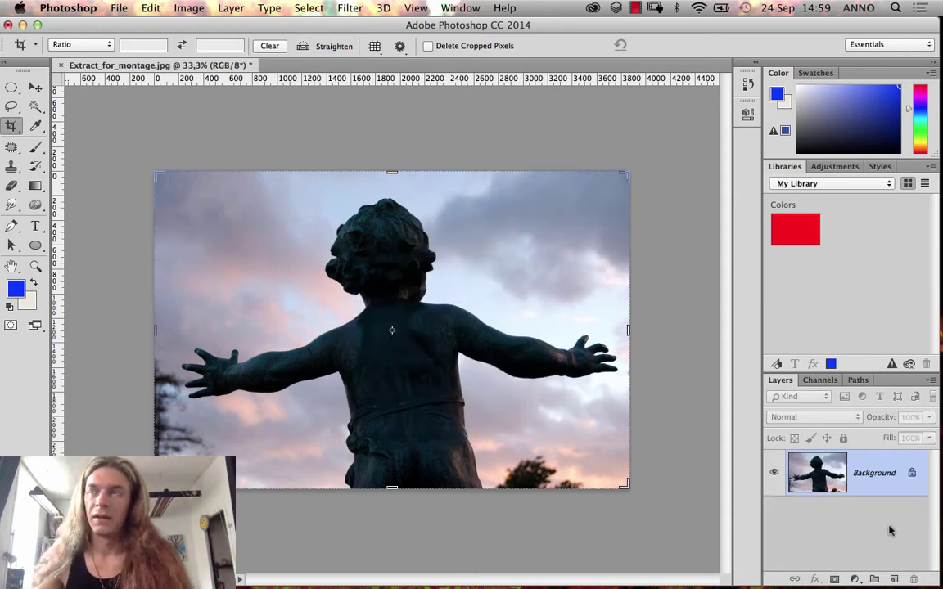
# - Select a single horizontal row of pixels across the statue's head with the Single Row Marquee tool
pyautogui.click(11, 88)
pyautogui.click(54, 112)
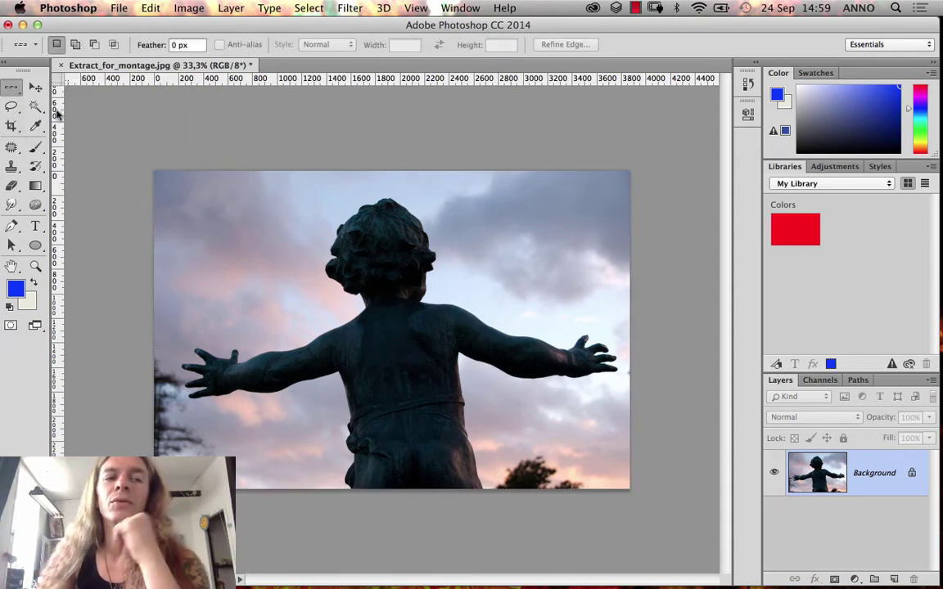
pyautogui.click(245, 252)
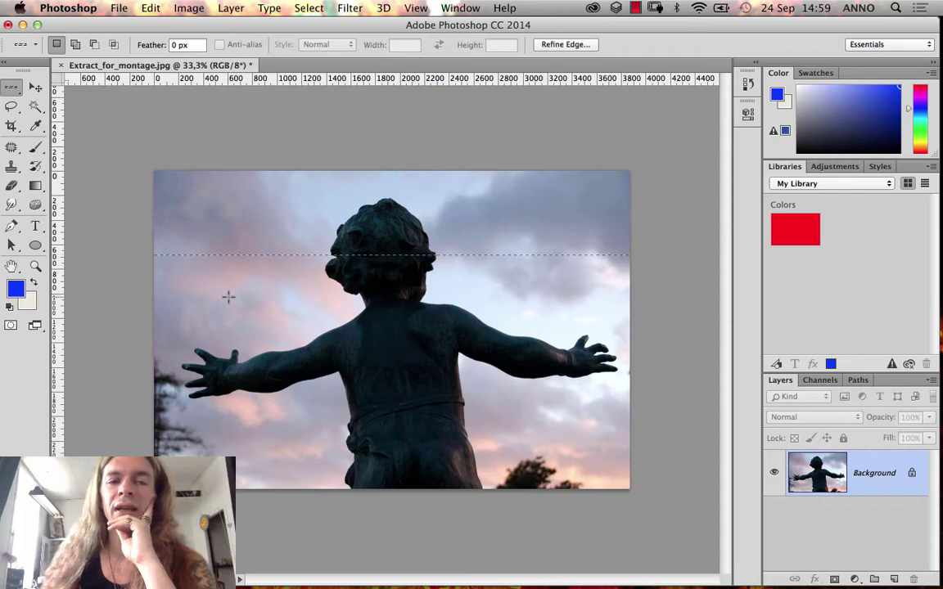
# - Expand the single-row selection across the statue's head by 5 pixels
pyautogui.click(36, 266)
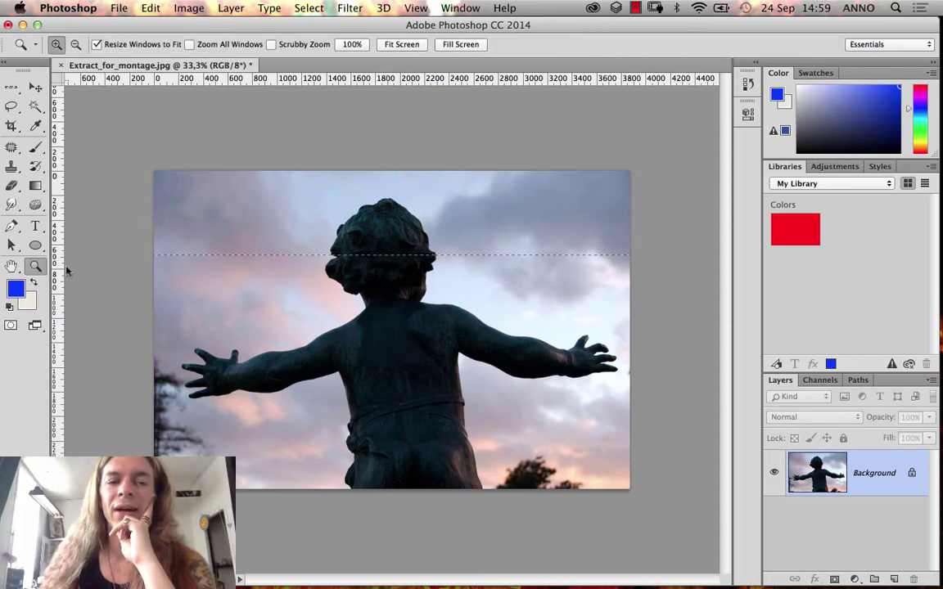
pyautogui.click(276, 292)
pyautogui.click(279, 258)
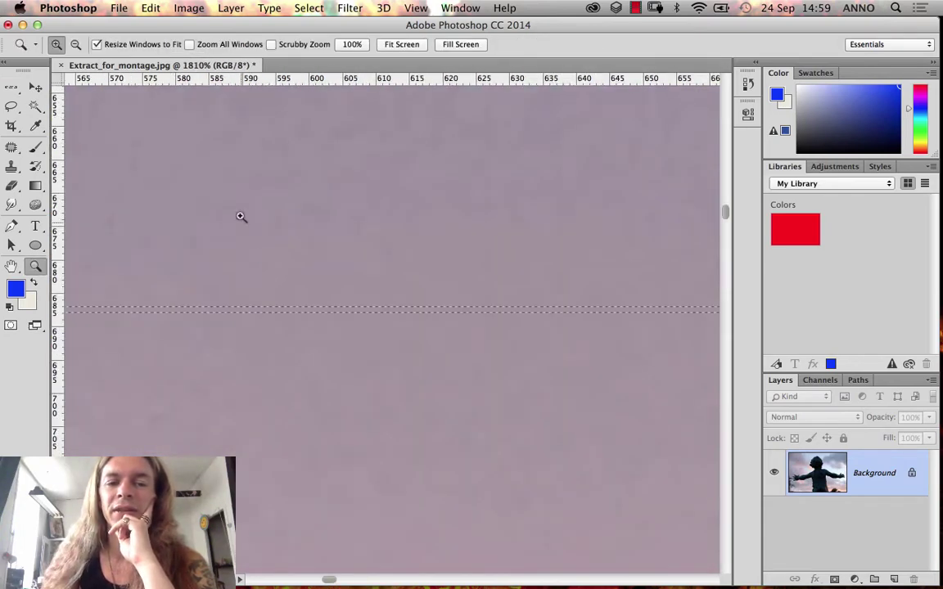
pyautogui.moveTo(238, 227); pyautogui.dragTo(335, 360)
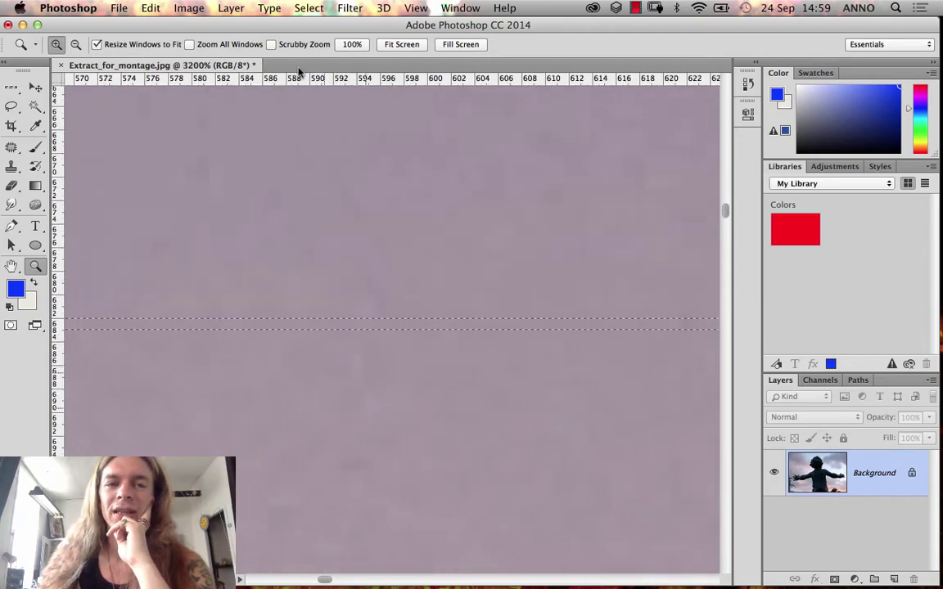
pyautogui.click(310, 9)
pyautogui.moveTo(393, 206)
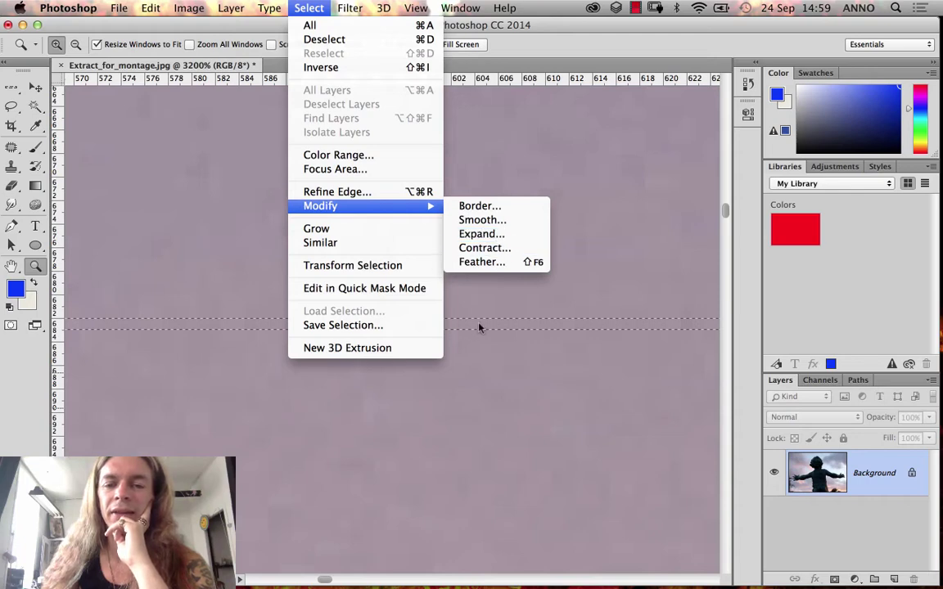
pyautogui.click(517, 239)
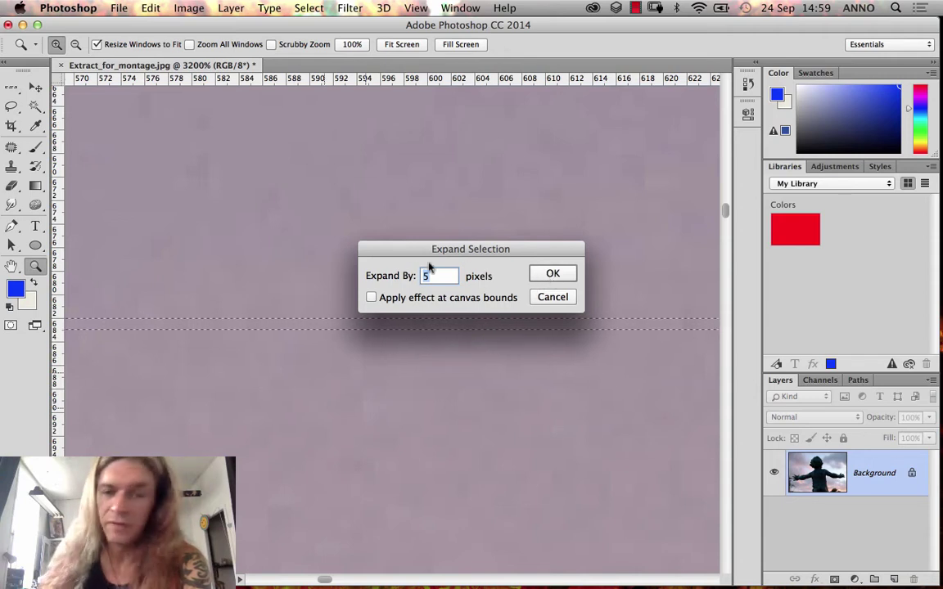
pyautogui.write('10')
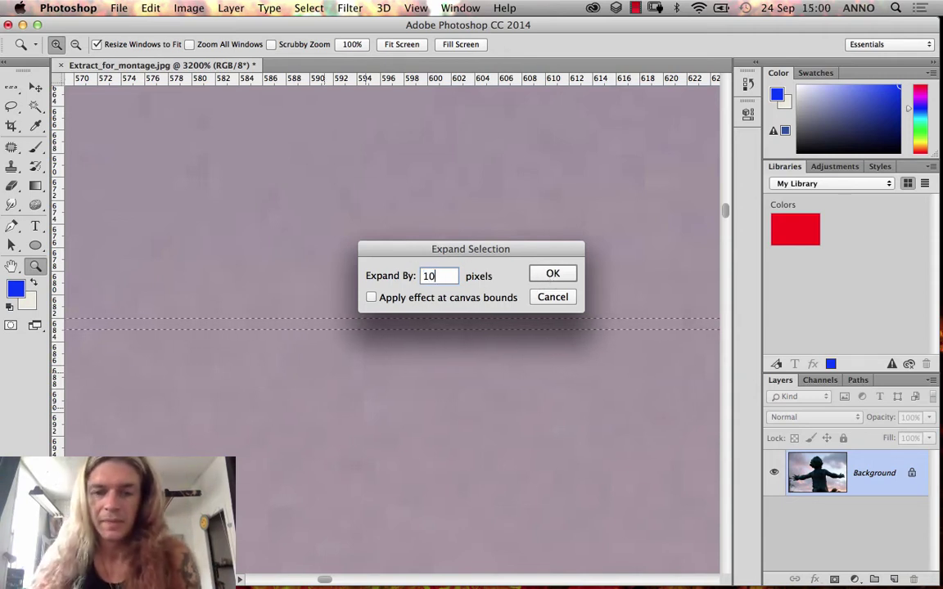
pyautogui.moveTo(450, 276); pyautogui.dragTo(383, 270)
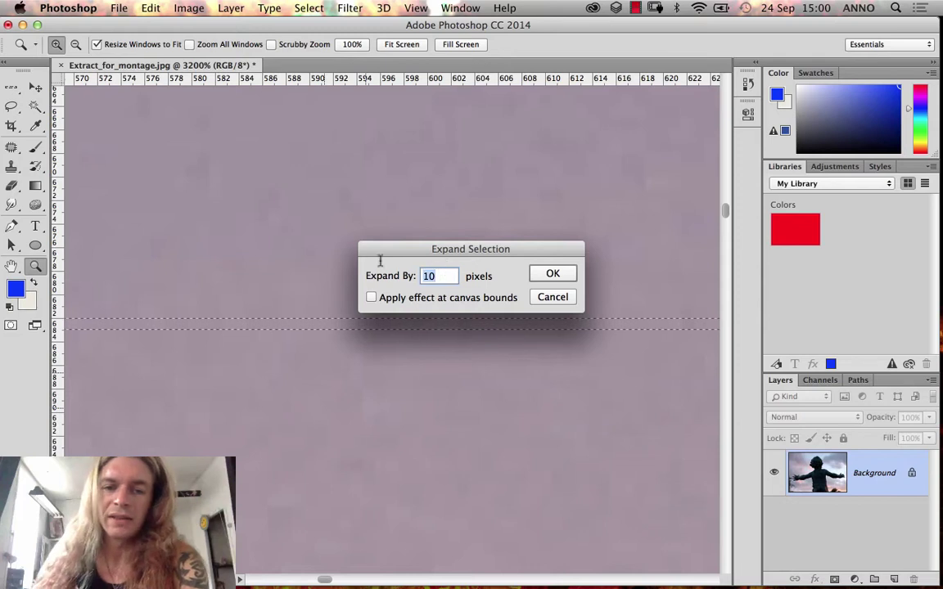
pyautogui.write('5')
pyautogui.moveTo(474, 250); pyautogui.dragTo(500, 233)
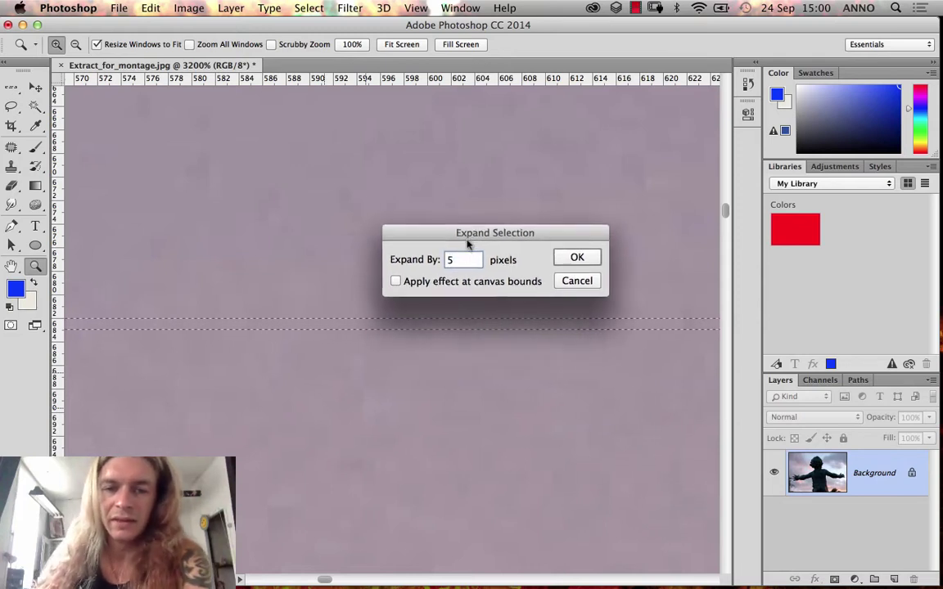
pyautogui.click(575, 257)
# - Examine the thickness of the expanded row selection up close, over the sky and where it crosses the statue's head
pyautogui.scroll(-1, 365, 303)
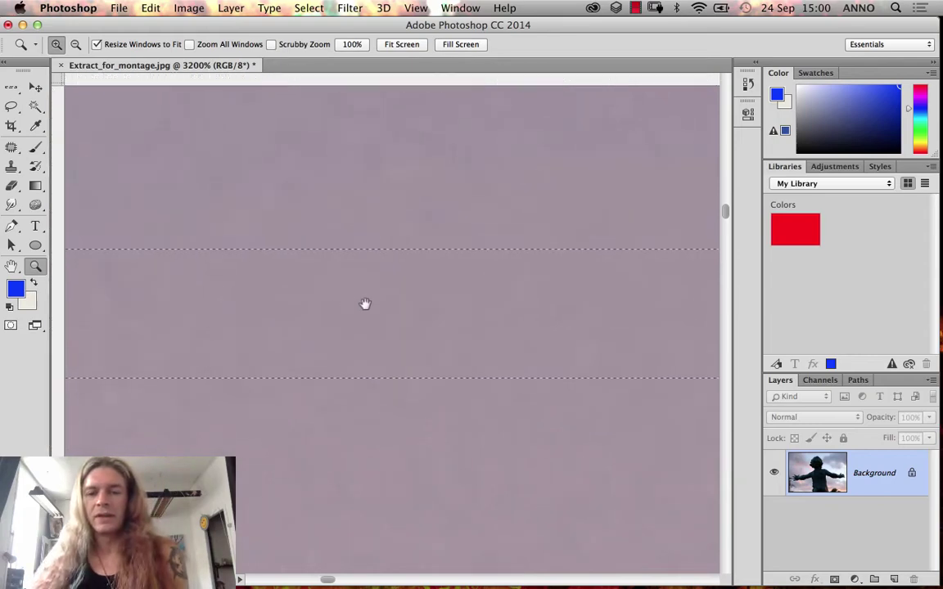
pyautogui.hscroll(2, 603, 283)
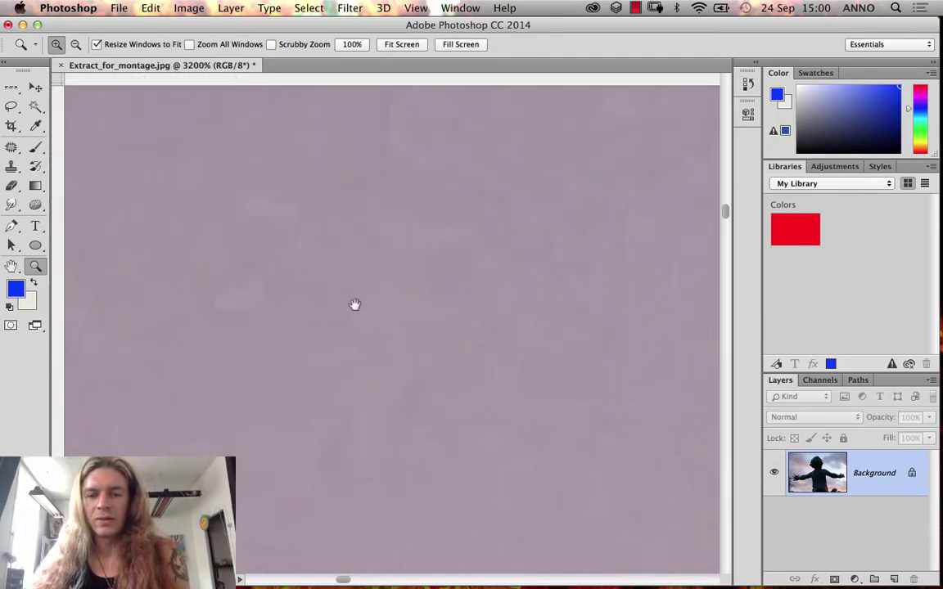
pyautogui.press('super+minus')
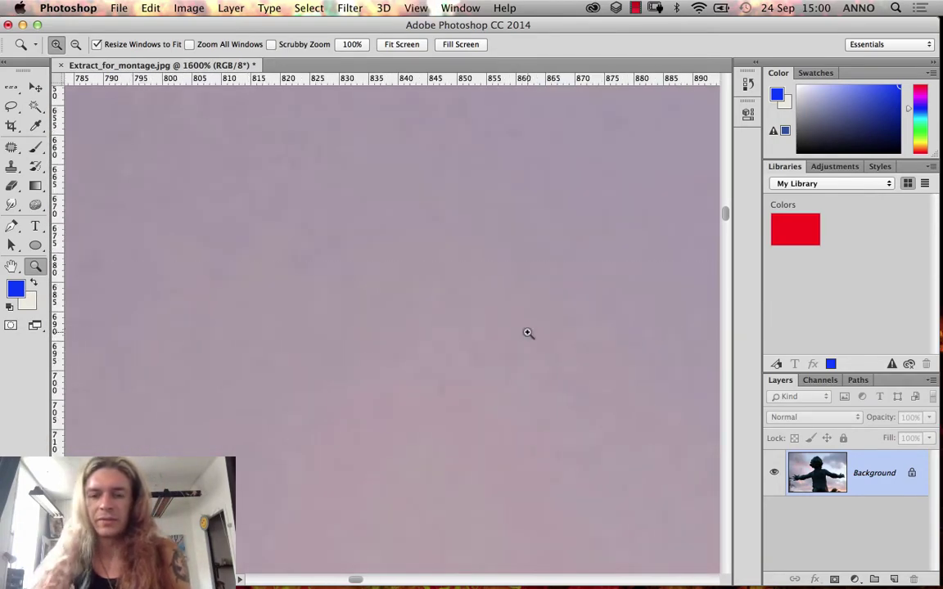
pyautogui.press('super+minus')
pyautogui.press('super+minus')
pyautogui.press('super+minus')
pyautogui.press('super+minus')
pyautogui.press('super+minus')
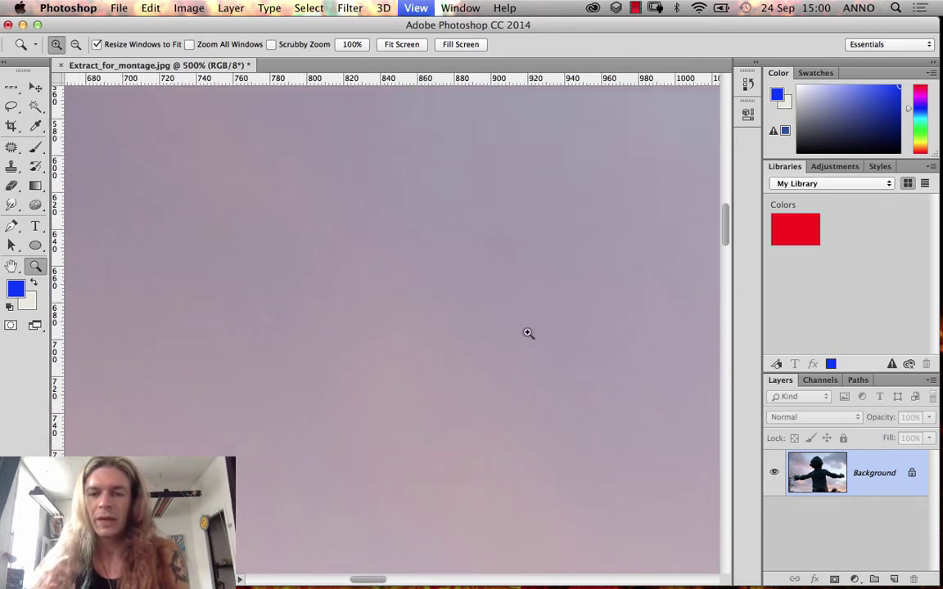
pyautogui.hscroll(5, 560, 320)
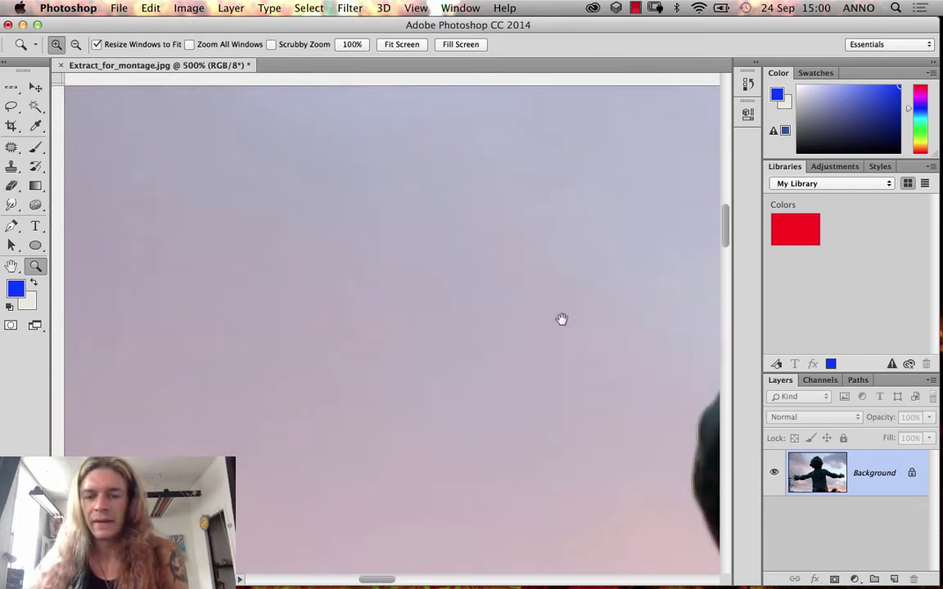
pyautogui.moveTo(637, 298); pyautogui.dragTo(512, 342)
pyautogui.press('super+r')
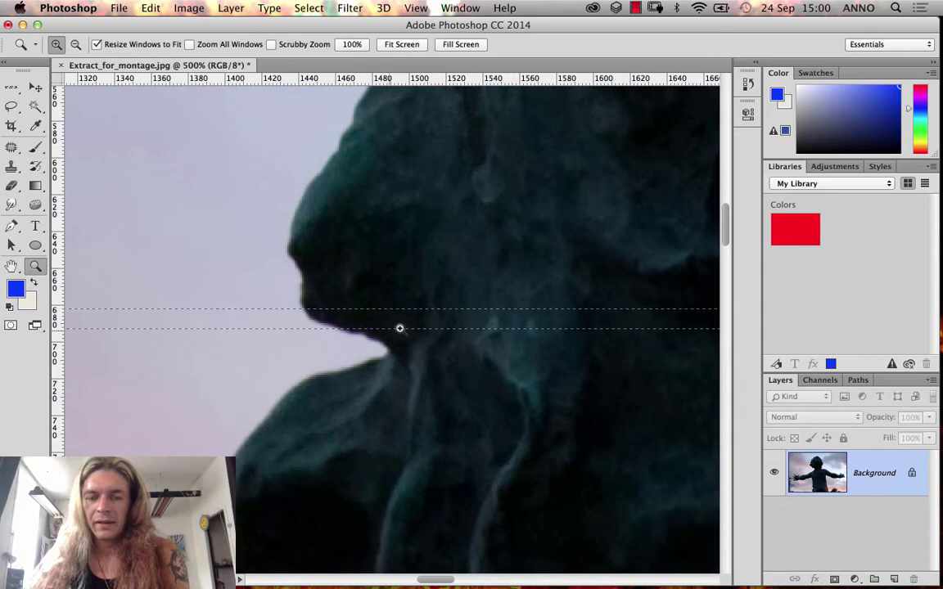
pyautogui.click(401, 313)
pyautogui.click(401, 313)
pyautogui.click(400, 307)
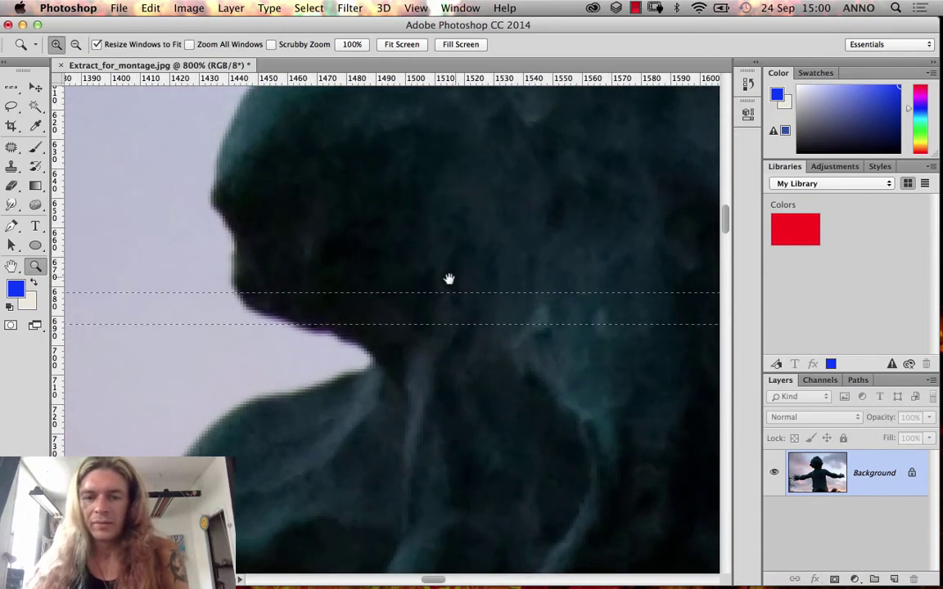
pyautogui.hscroll(3, 413, 277)
pyautogui.press('super+plus')
pyautogui.press('super+plus')
pyautogui.press('super+plus')
pyautogui.press('super+plus')
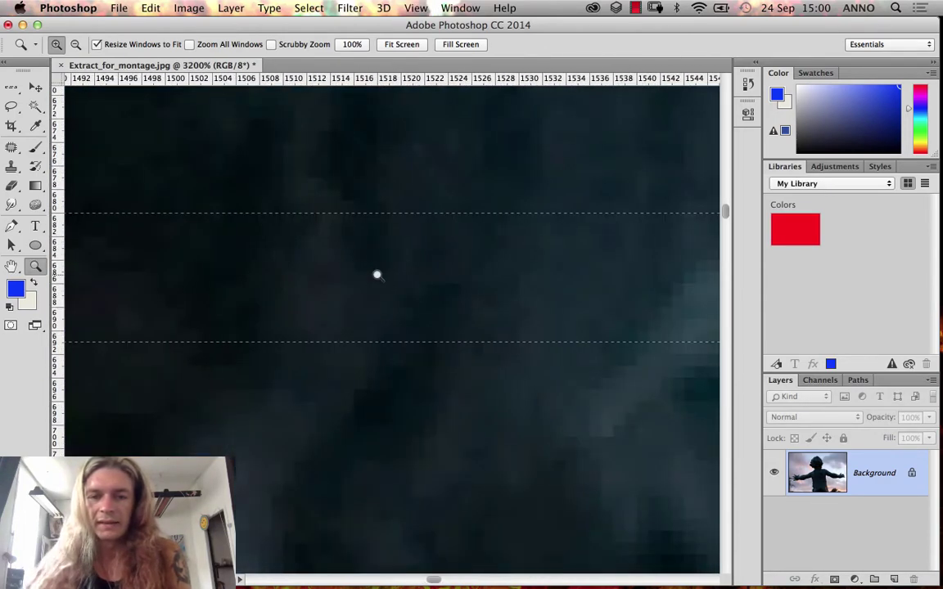
pyautogui.moveTo(453, 297); pyautogui.dragTo(442, 309)
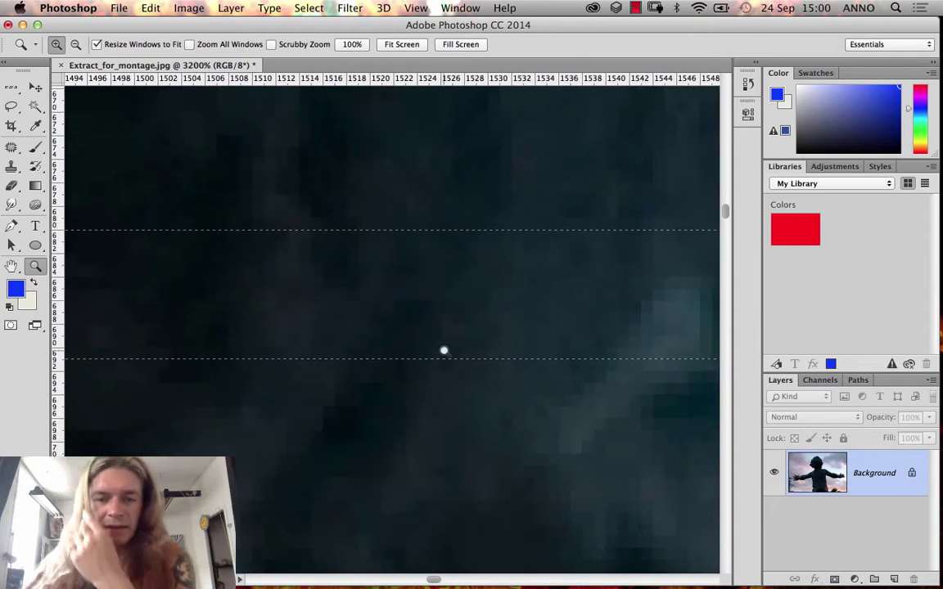
# - Add a new layer, fill the expanded row selection with the blue foreground color, and deselect
pyautogui.press('v')
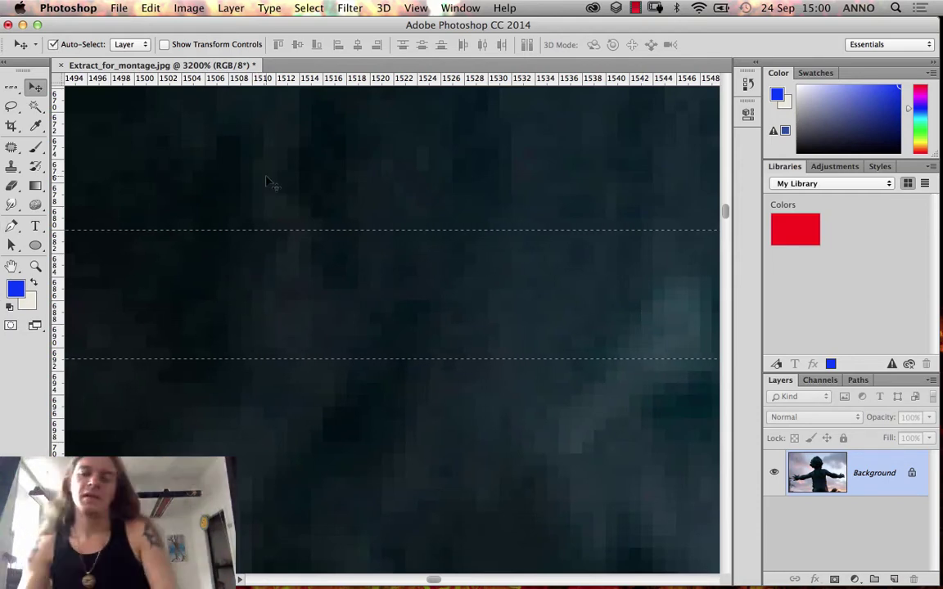
pyautogui.press('super+0')
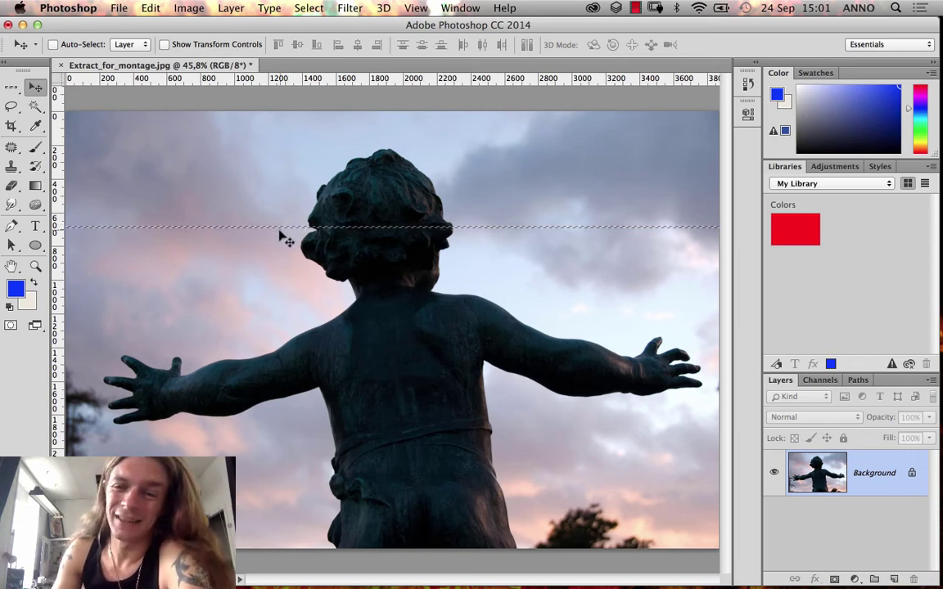
pyautogui.click(891, 578)
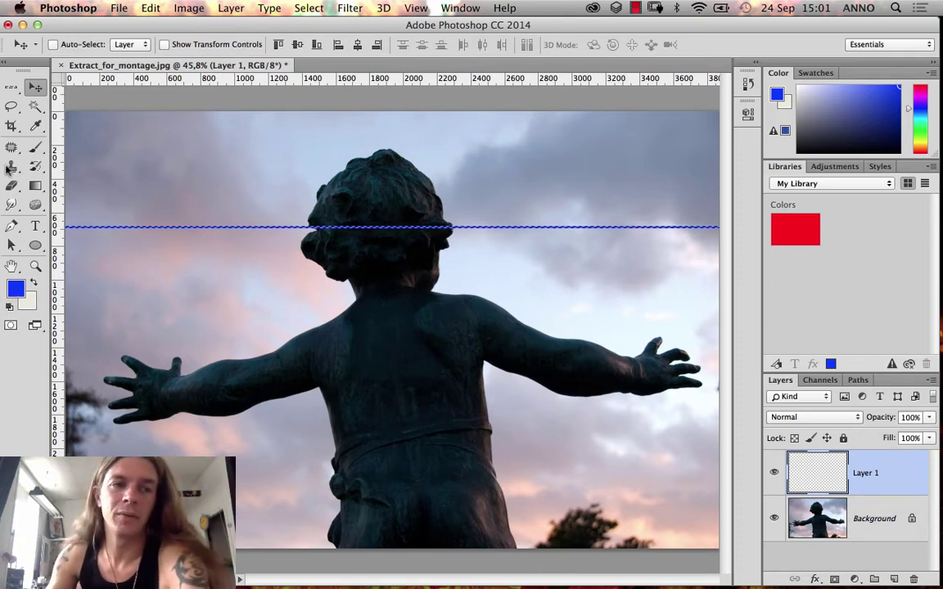
pyautogui.press('super+d')
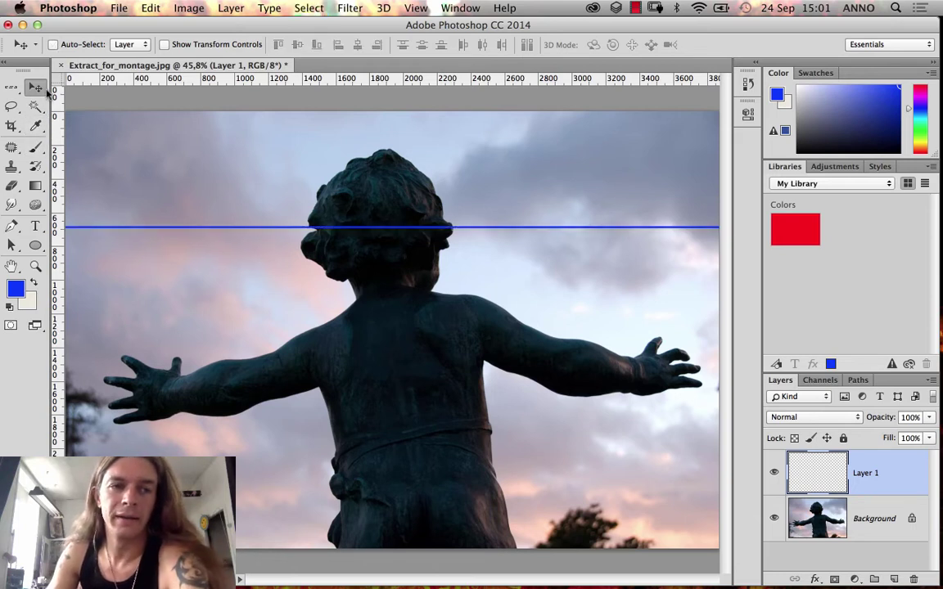
# - Move the blue line down across the statue's hips and delete its layer
pyautogui.moveTo(250, 230); pyautogui.dragTo(223, 500)
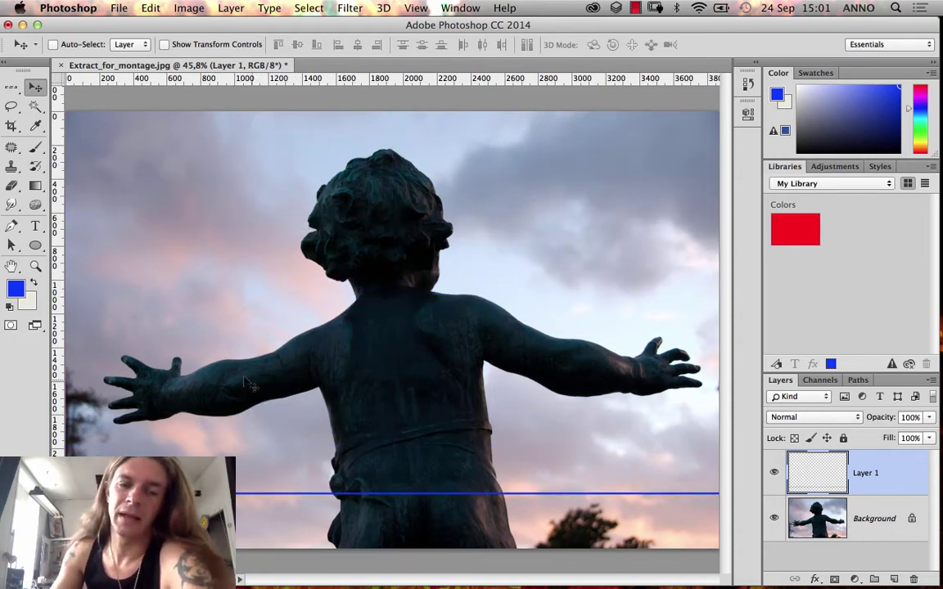
pyautogui.press('BackSpace')
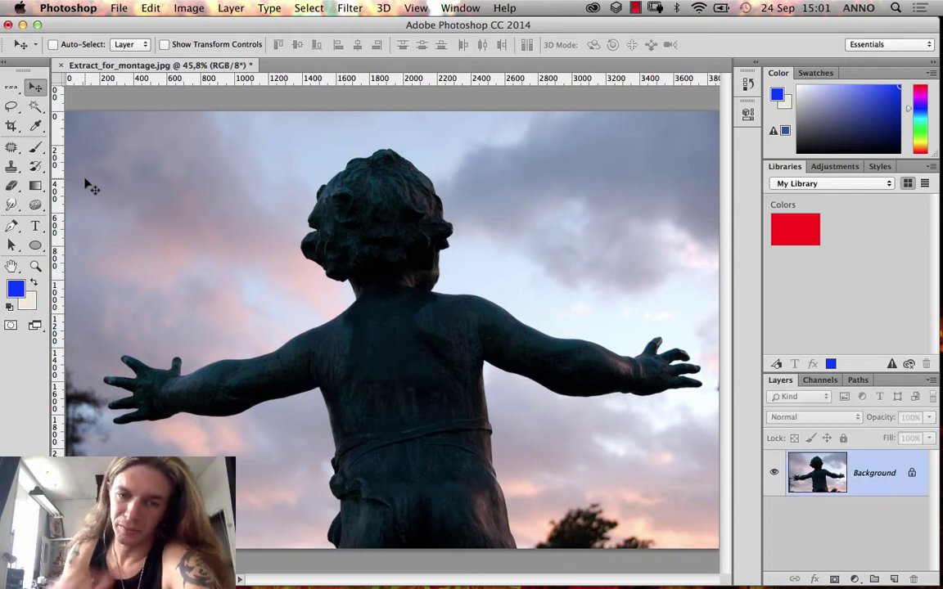
# - Select a single vertical column of pixels with the Single Column Marquee tool, placing it through the statue's head and back
pyautogui.click(11, 86)
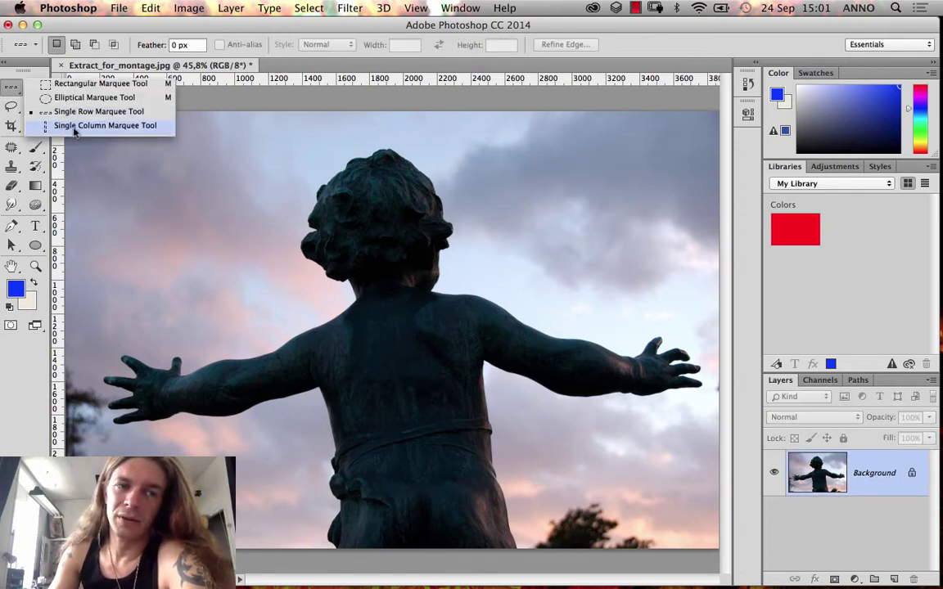
pyautogui.click(123, 128)
pyautogui.click(187, 221)
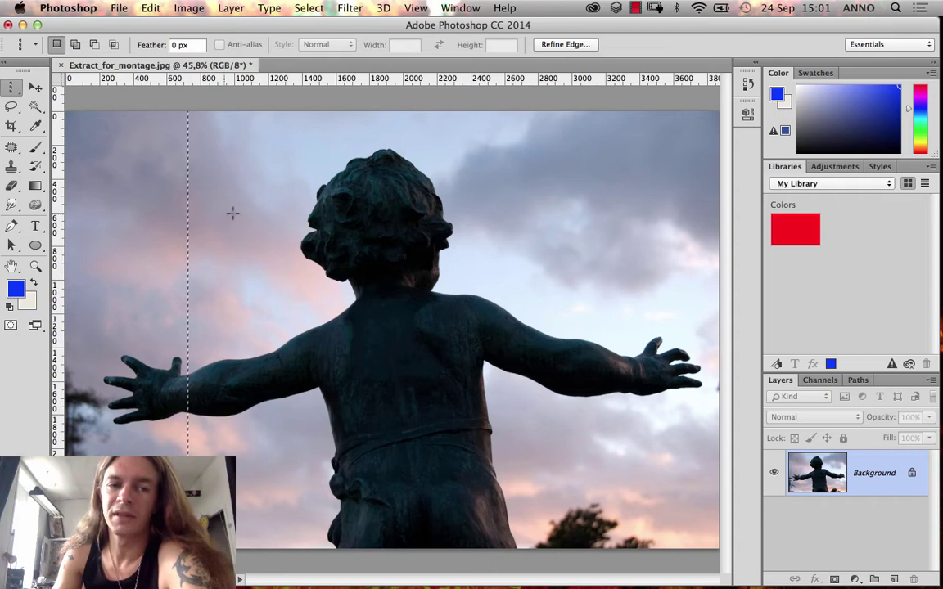
pyautogui.moveTo(233, 213); pyautogui.dragTo(406, 234)
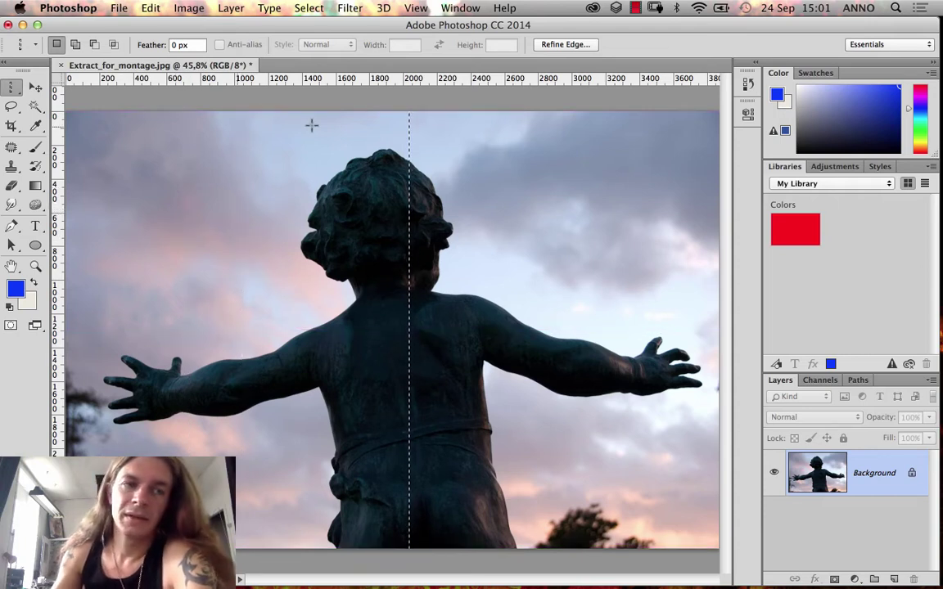
# - Draw a rough freehand Lasso selection around the left part of the statue's head and neck
pyautogui.click(11, 107)
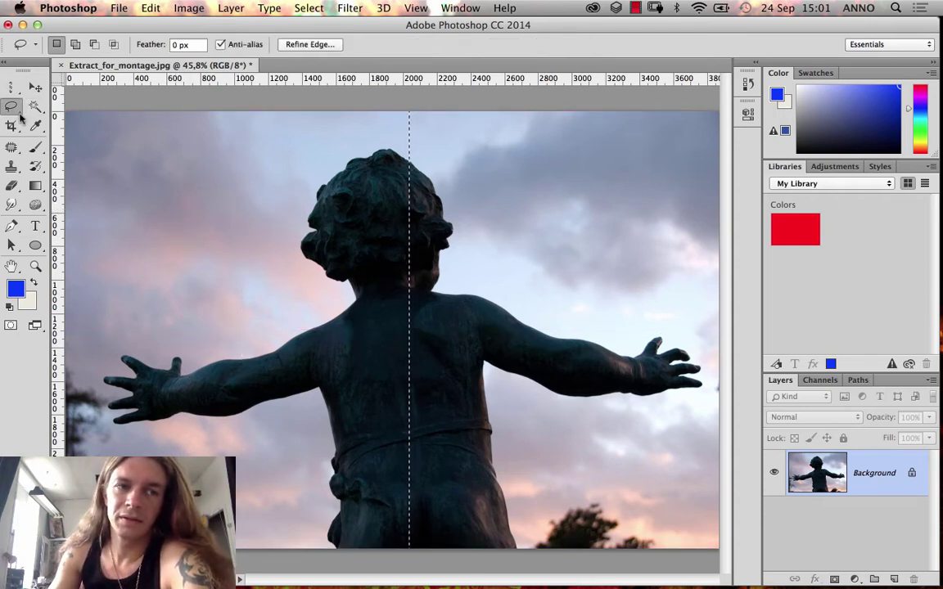
pyautogui.click(131, 189)
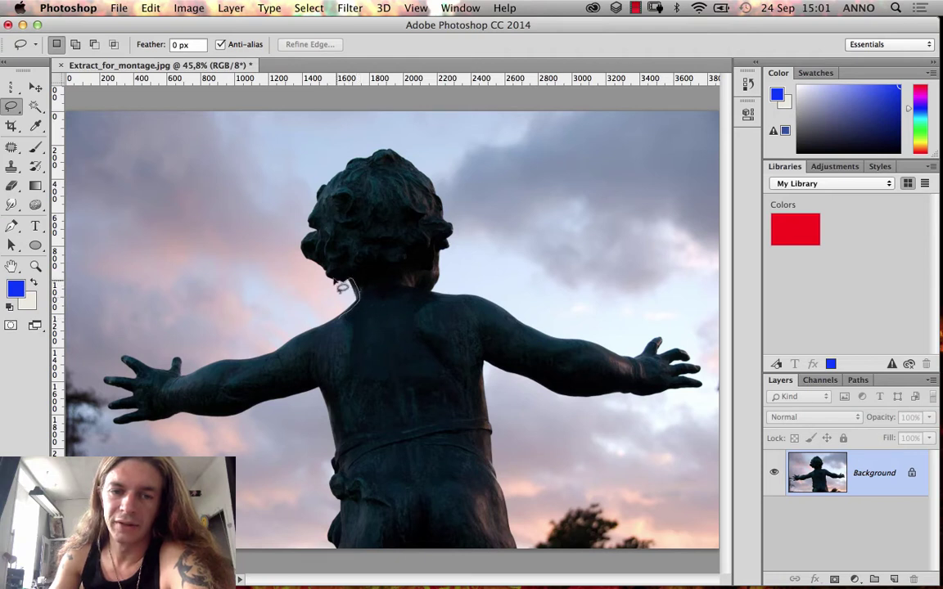
pyautogui.moveTo(342, 286); pyautogui.dragTo(325, 268)
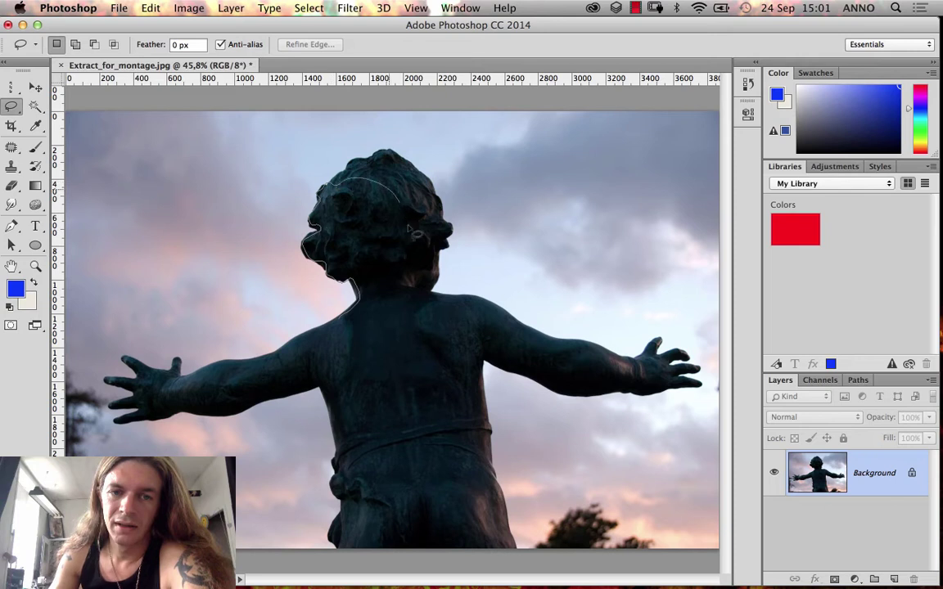
pyautogui.moveTo(411, 233)
pyautogui.mouseDown()
pyautogui.moveTo(399, 305)
pyautogui.moveTo(352, 323)
pyautogui.mouseUp()
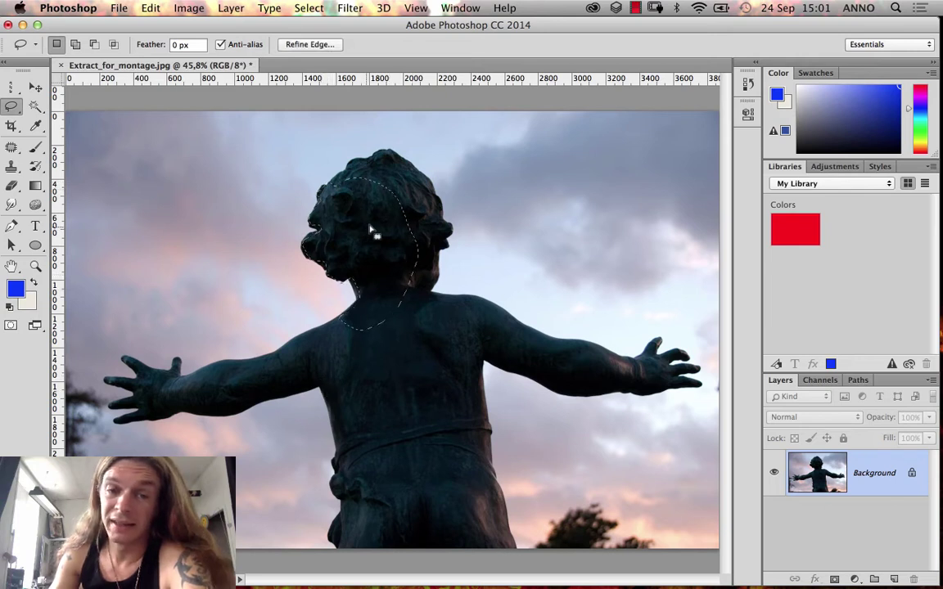
# - Replace the selection with a new freehand Lasso outline around the upper part of the statue's head
pyautogui.click(302, 245)
pyautogui.moveTo(321, 258); pyautogui.dragTo(314, 267)
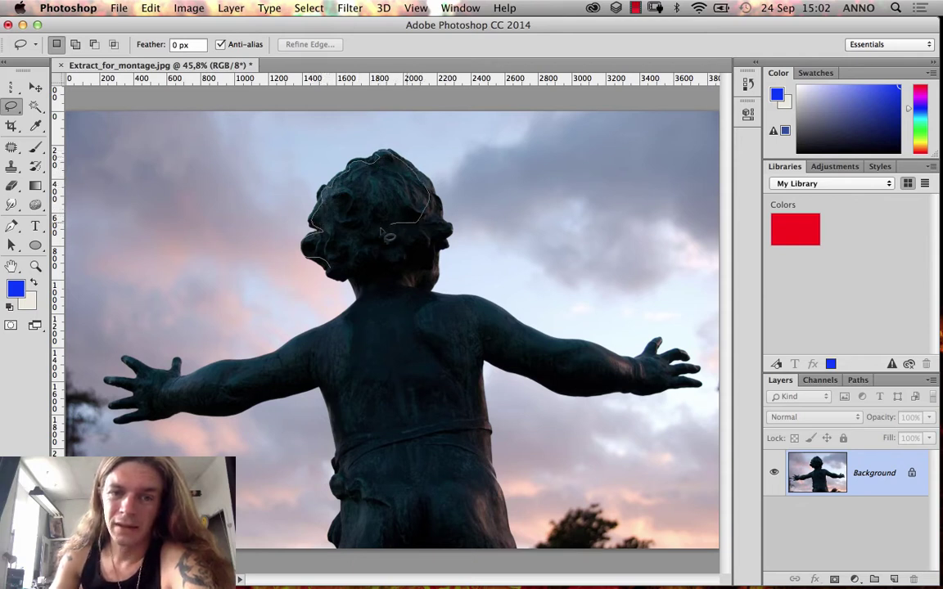
pyautogui.moveTo(389, 236); pyautogui.dragTo(319, 272)
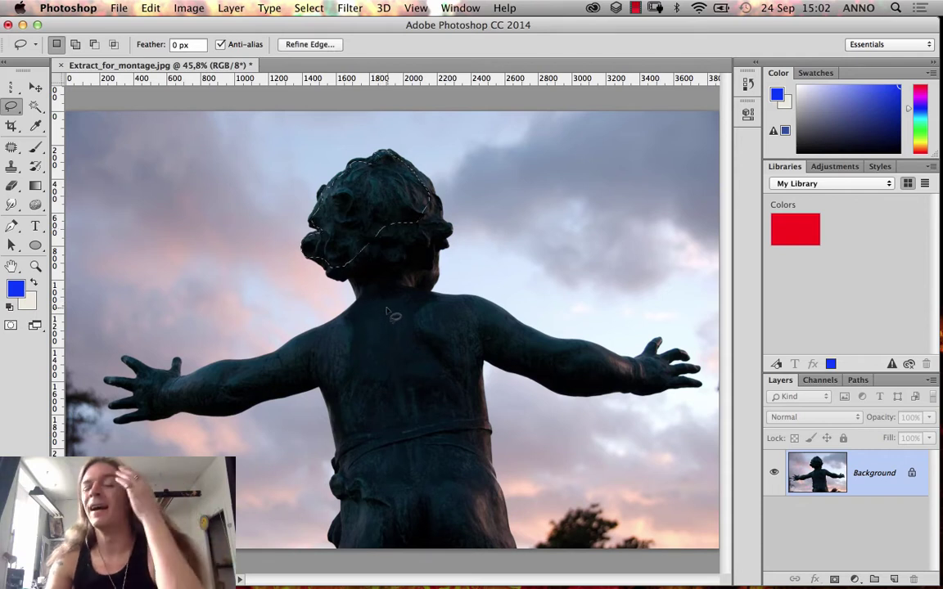
# - Add the lower head and neck to the existing Lasso selection, filling in the remaining gap
pyautogui.press('shift')
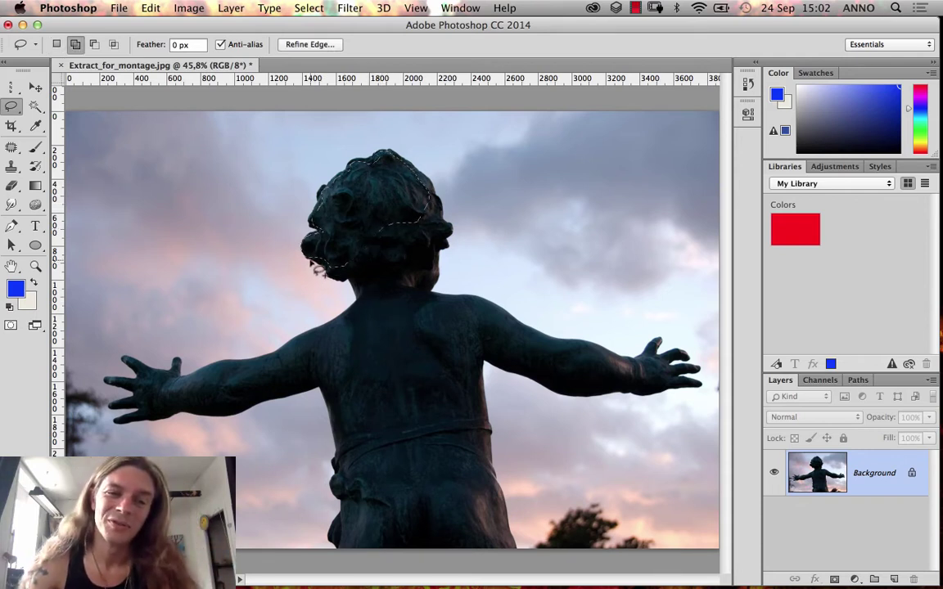
pyautogui.moveTo(316, 270); pyautogui.dragTo(314, 262)
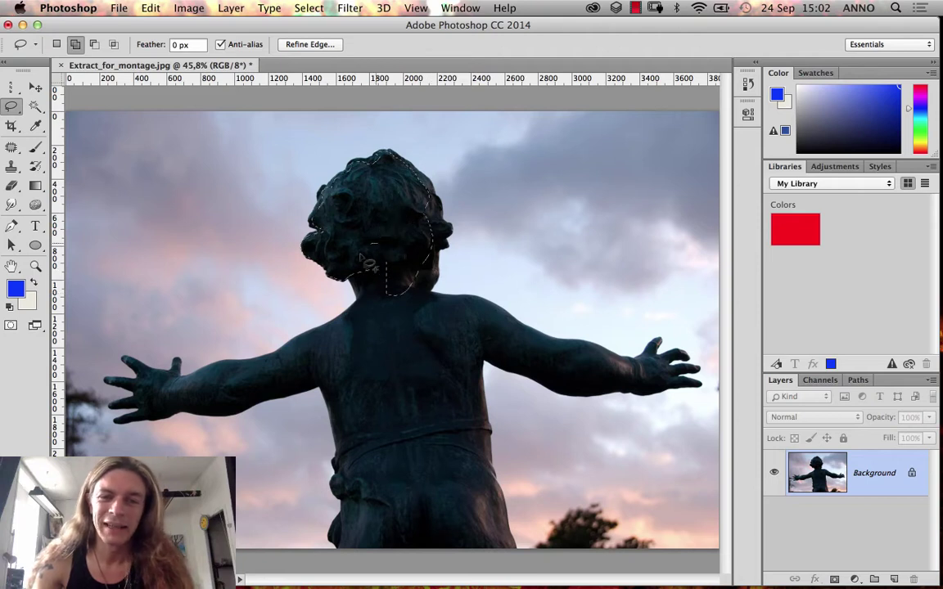
pyautogui.moveTo(396, 250); pyautogui.dragTo(399, 248)
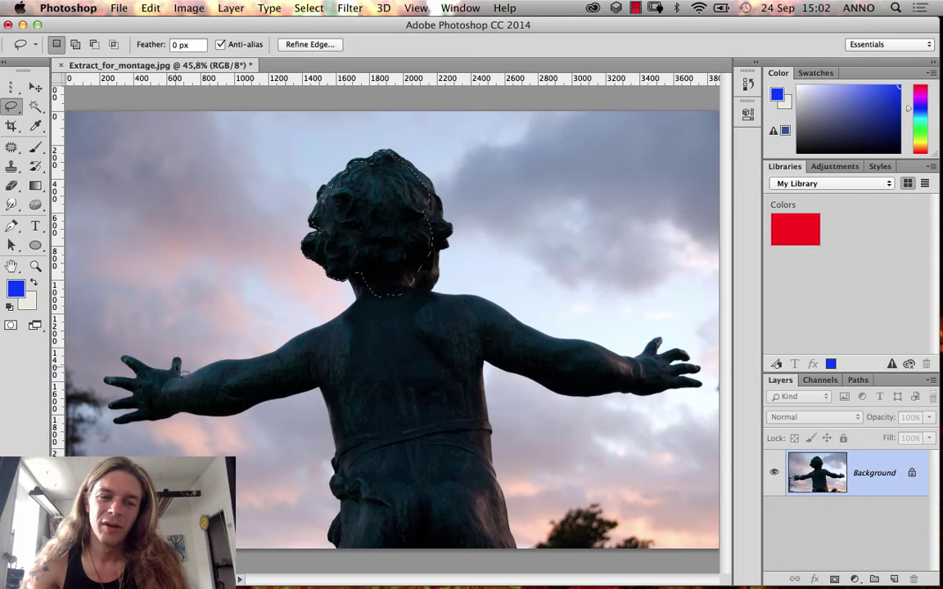
# - Add the neck, the left side of the back and the left arm to the existing freehand Lasso selection
pyautogui.press('shift')
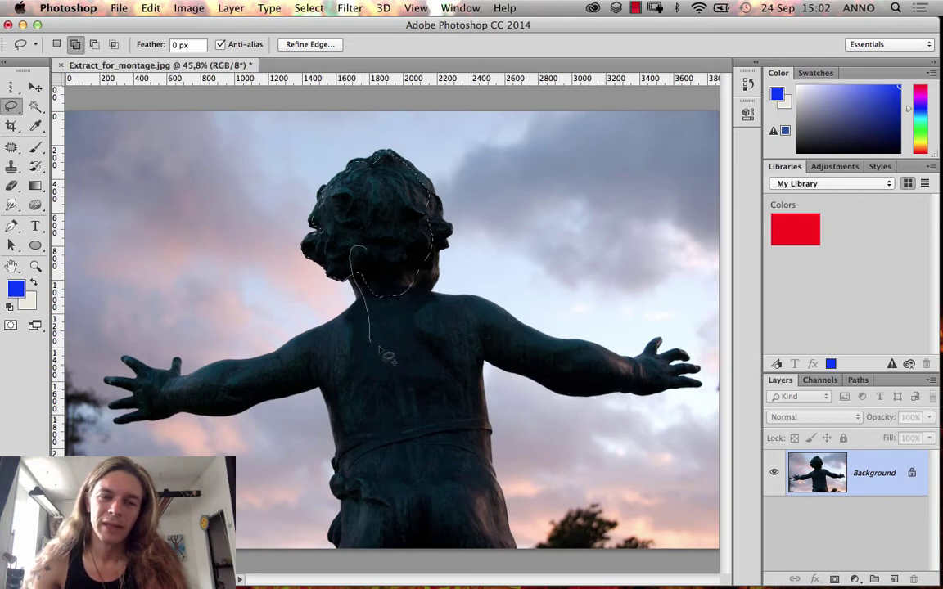
pyautogui.moveTo(381, 350); pyautogui.dragTo(408, 274)
pyautogui.moveTo(396, 331)
pyautogui.mouseDown()
pyautogui.moveTo(331, 360)
pyautogui.moveTo(364, 311)
pyautogui.mouseUp()
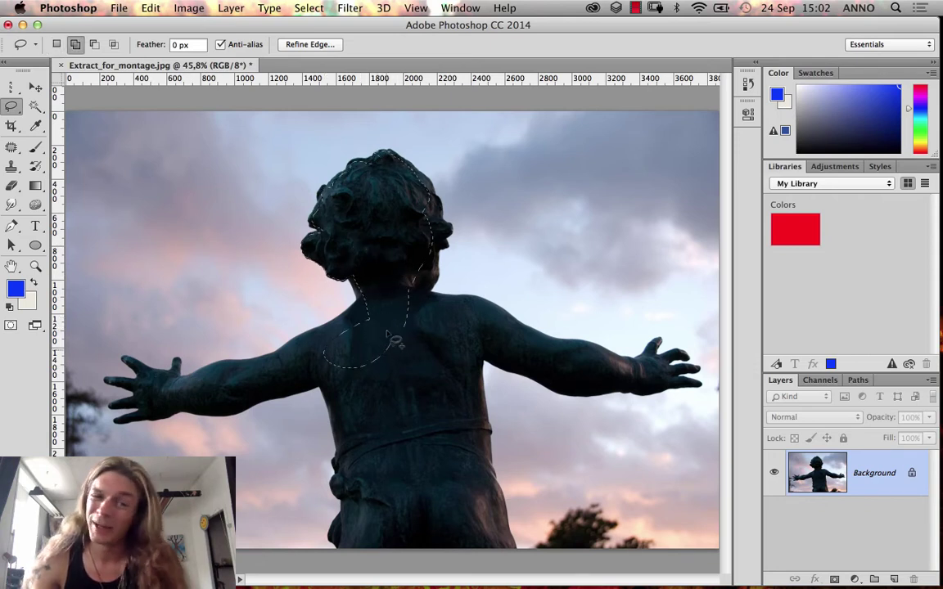
pyautogui.press('shift')
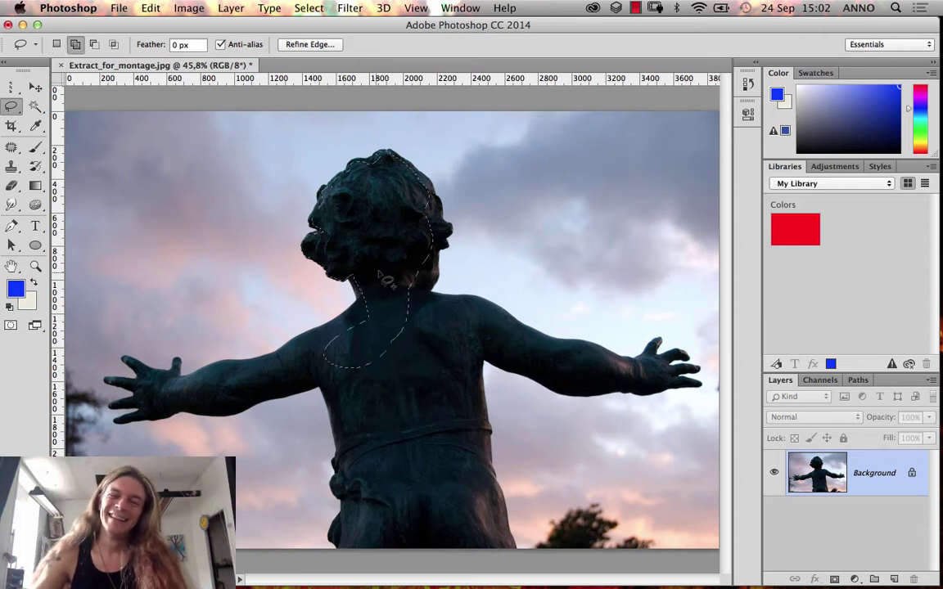
pyautogui.moveTo(333, 334)
pyautogui.mouseDown()
pyautogui.moveTo(176, 392)
pyautogui.moveTo(141, 380)
pyautogui.moveTo(221, 394)
pyautogui.moveTo(327, 378)
pyautogui.moveTo(370, 479)
pyautogui.moveTo(417, 351)
pyautogui.moveTo(366, 324)
pyautogui.moveTo(323, 358)
pyautogui.mouseUp()
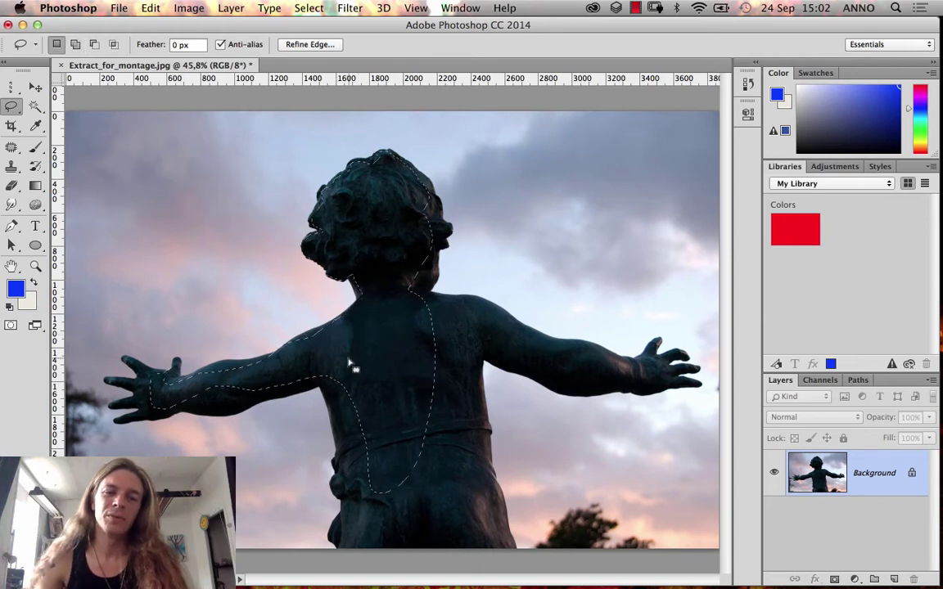
# - Add the right part of the upper back and the right shoulder to the Lasso selection
pyautogui.press('alt')
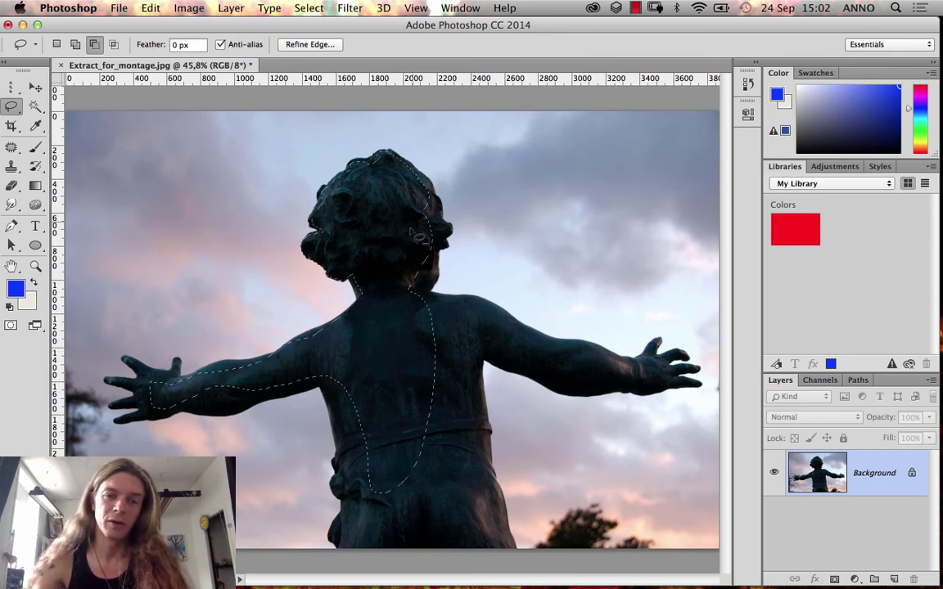
pyautogui.press('shift')
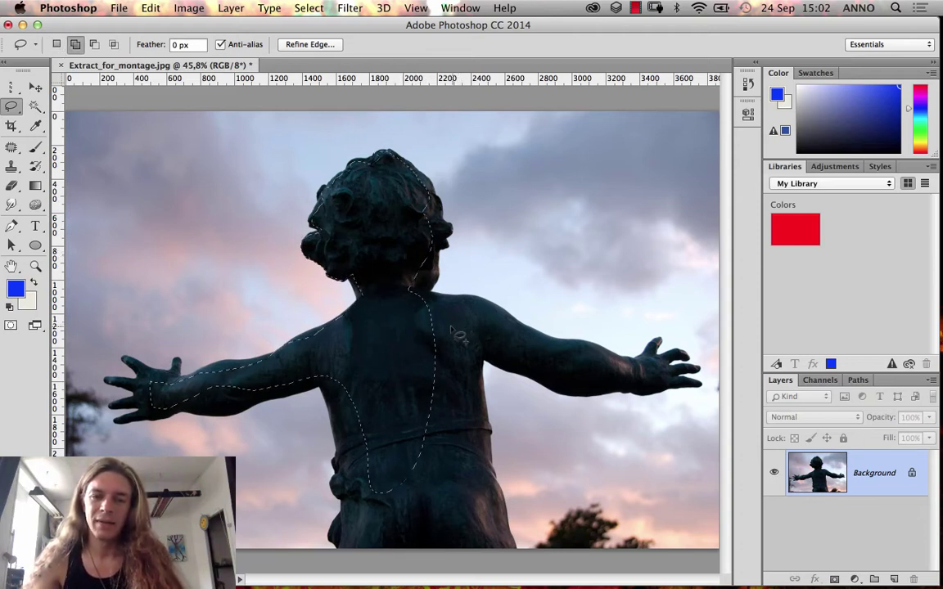
pyautogui.moveTo(411, 395); pyautogui.dragTo(420, 384)
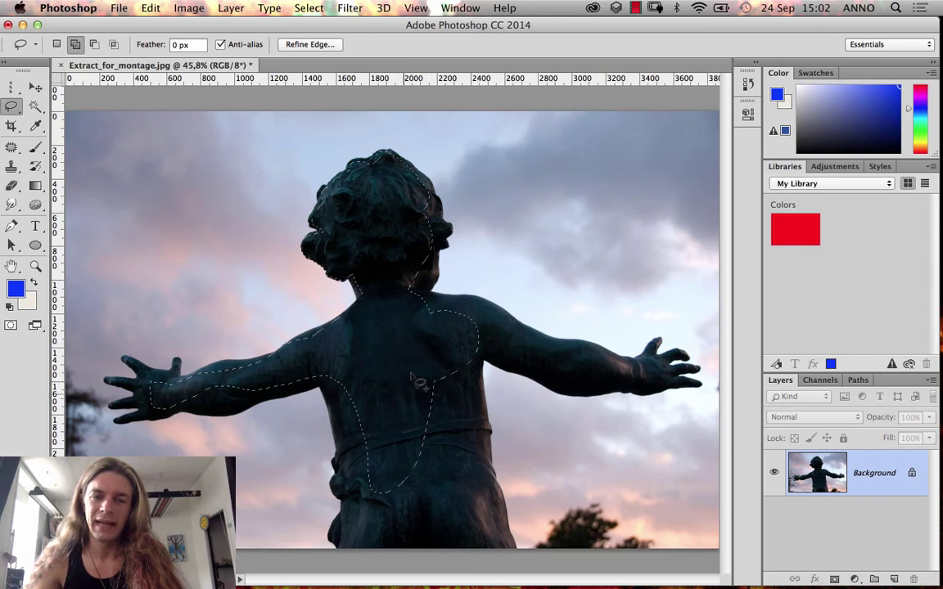
pyautogui.moveTo(468, 342); pyautogui.dragTo(514, 349)
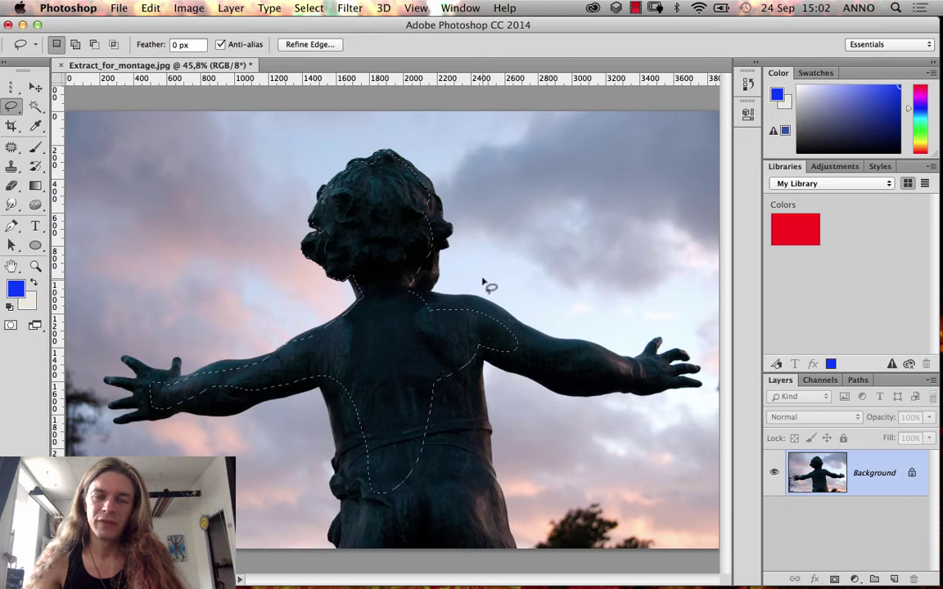
pyautogui.click(469, 252)
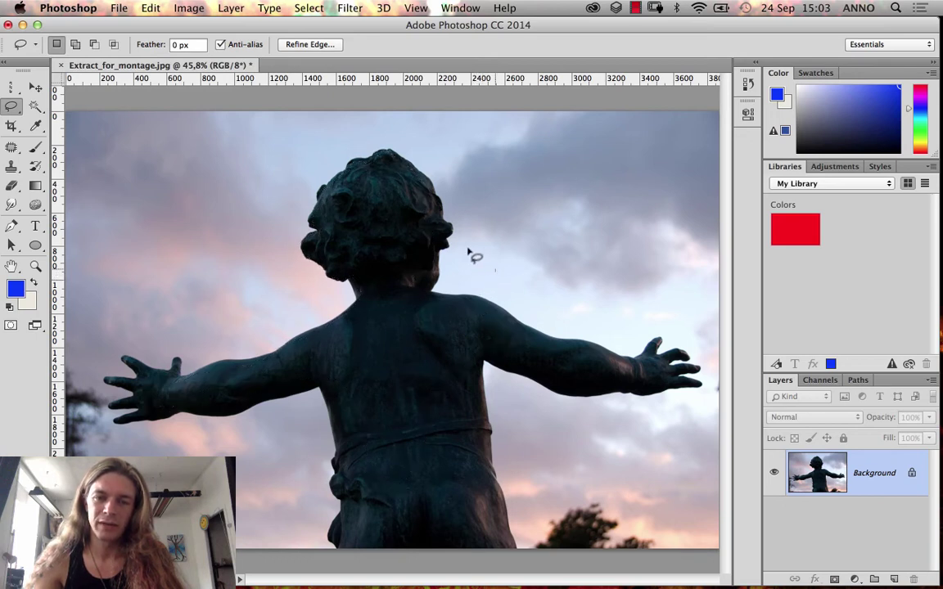
pyautogui.moveTo(549, 299)
pyautogui.mouseDown()
pyautogui.moveTo(532, 260)
pyautogui.moveTo(499, 245)
pyautogui.mouseUp()
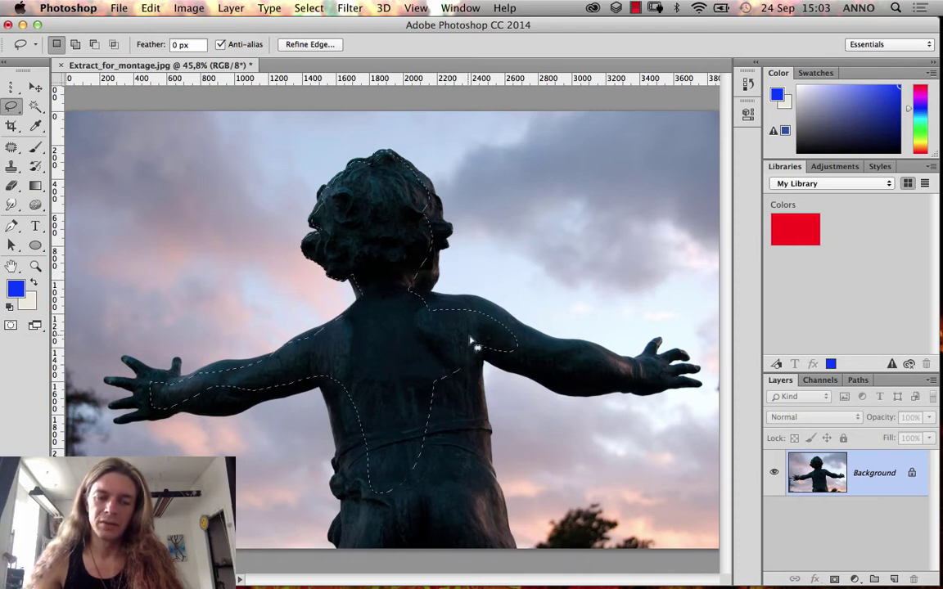
# - Extend the Lasso selection along the top of the right shoulder and down the upper arm to the forearm
pyautogui.moveTo(472, 344); pyautogui.dragTo(454, 342)
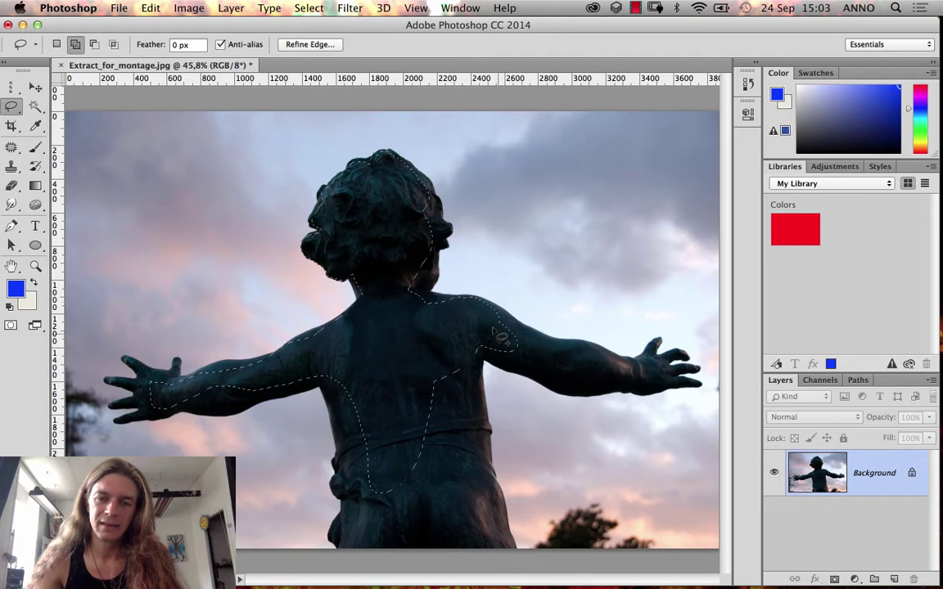
pyautogui.moveTo(532, 337)
pyautogui.mouseDown()
pyautogui.moveTo(540, 372)
pyautogui.moveTo(477, 347)
pyautogui.mouseUp()
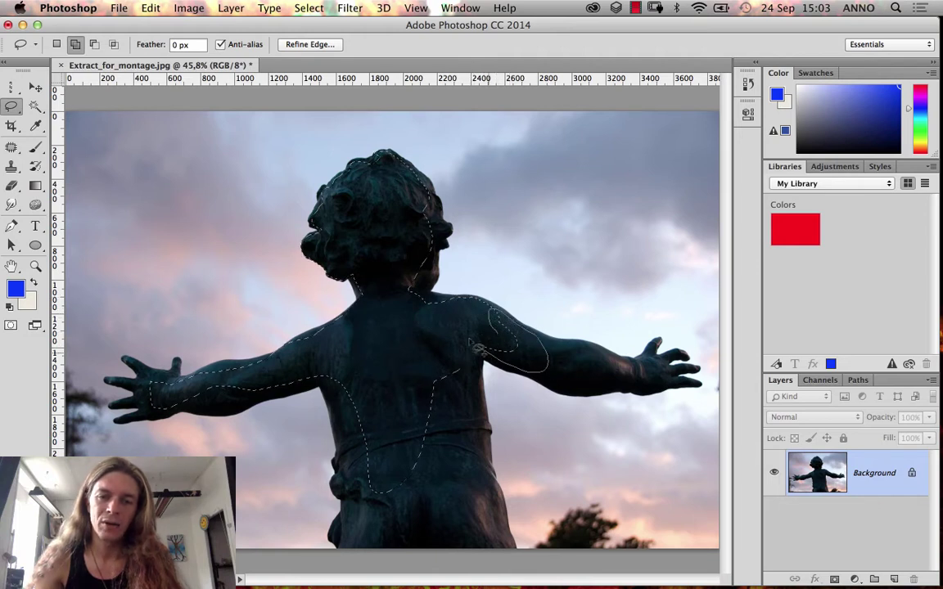
pyautogui.moveTo(509, 381)
pyautogui.mouseDown()
pyautogui.moveTo(554, 366)
pyautogui.moveTo(540, 368)
pyautogui.moveTo(569, 392)
pyautogui.moveTo(597, 394)
pyautogui.moveTo(610, 370)
pyautogui.moveTo(571, 349)
pyautogui.moveTo(533, 360)
pyautogui.mouseUp()
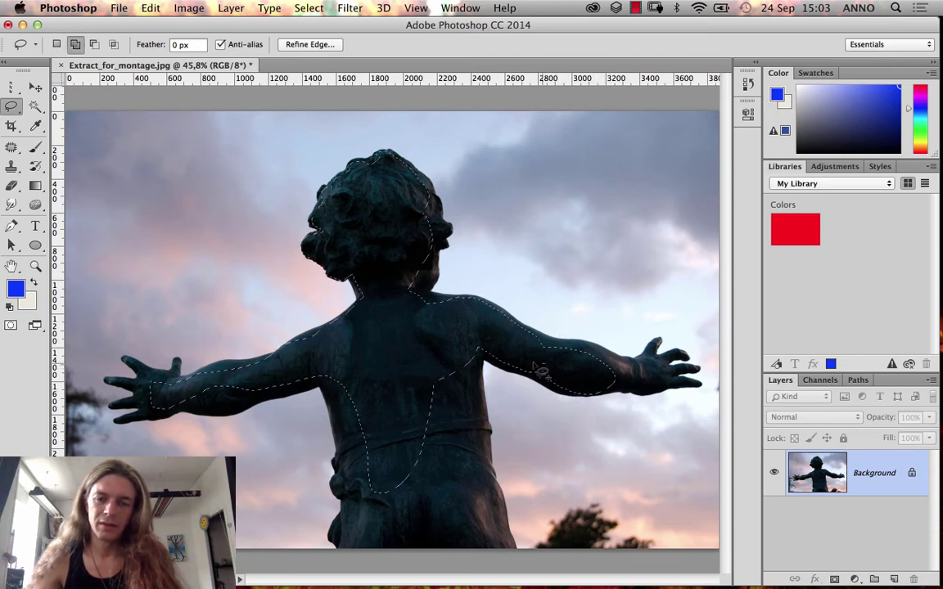
# - Add a patch of sky below the right forearm to the selection and subtract it again along the arm's edge
pyautogui.moveTo(581, 417); pyautogui.dragTo(568, 422)
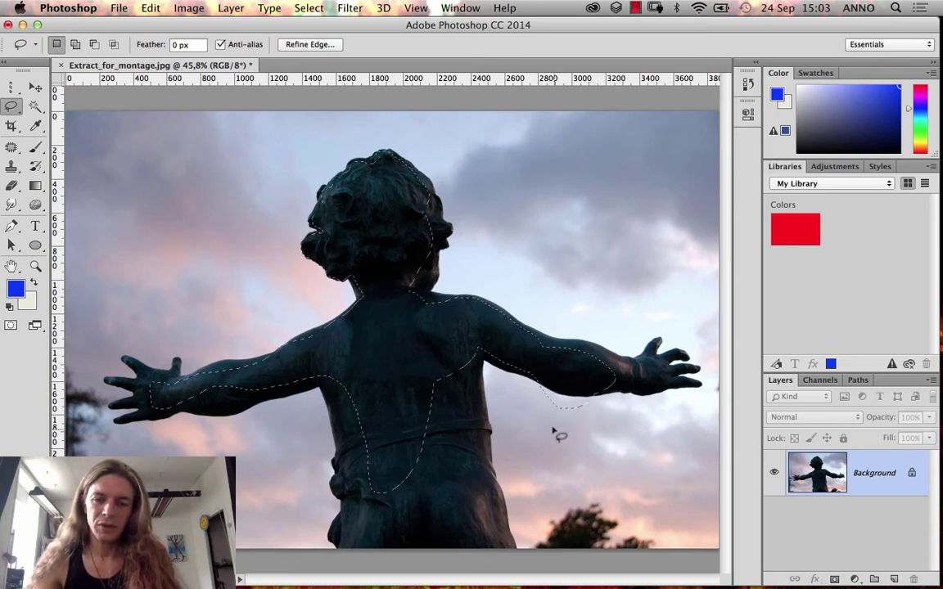
pyautogui.press('alt')
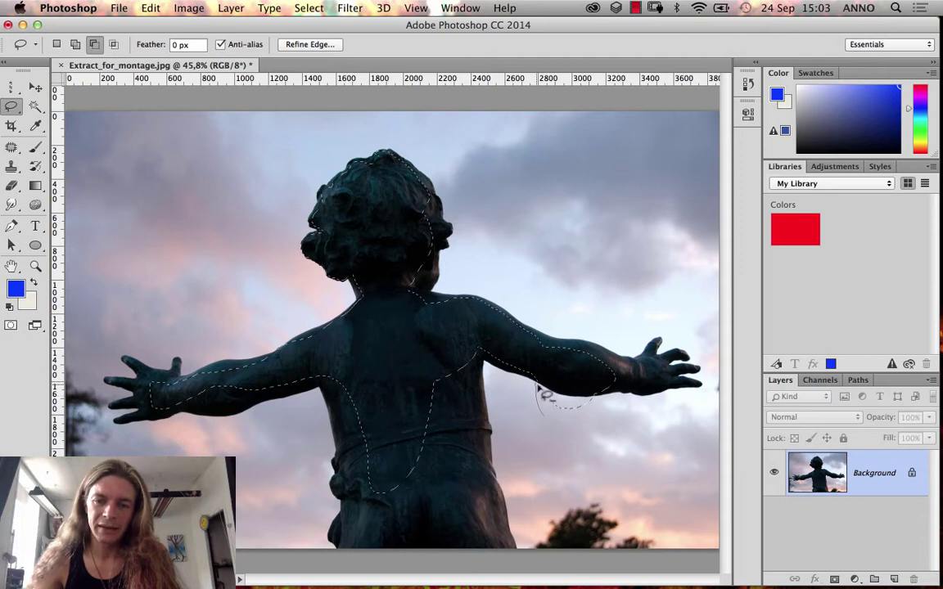
pyautogui.moveTo(591, 433); pyautogui.dragTo(598, 329)
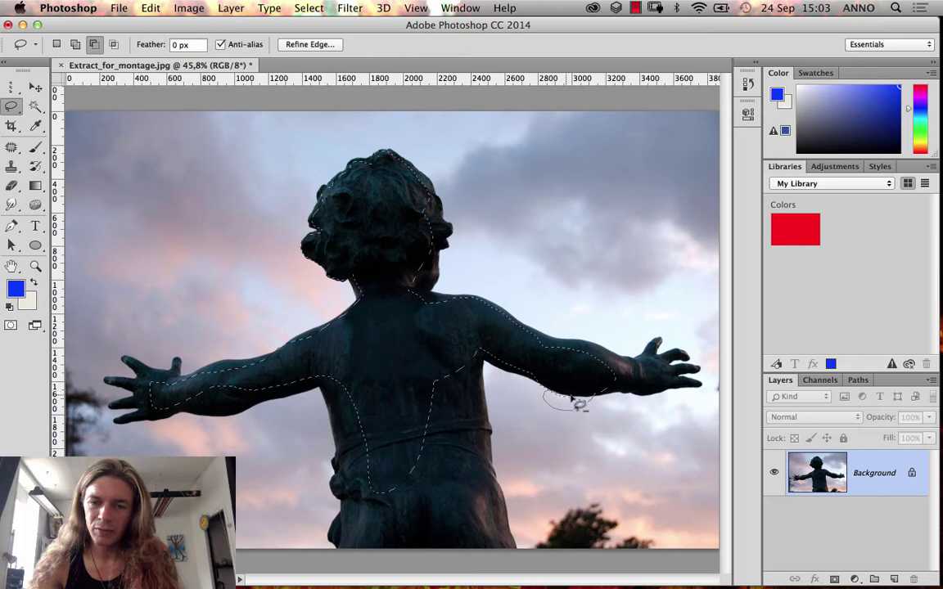
pyautogui.moveTo(604, 404); pyautogui.dragTo(582, 439)
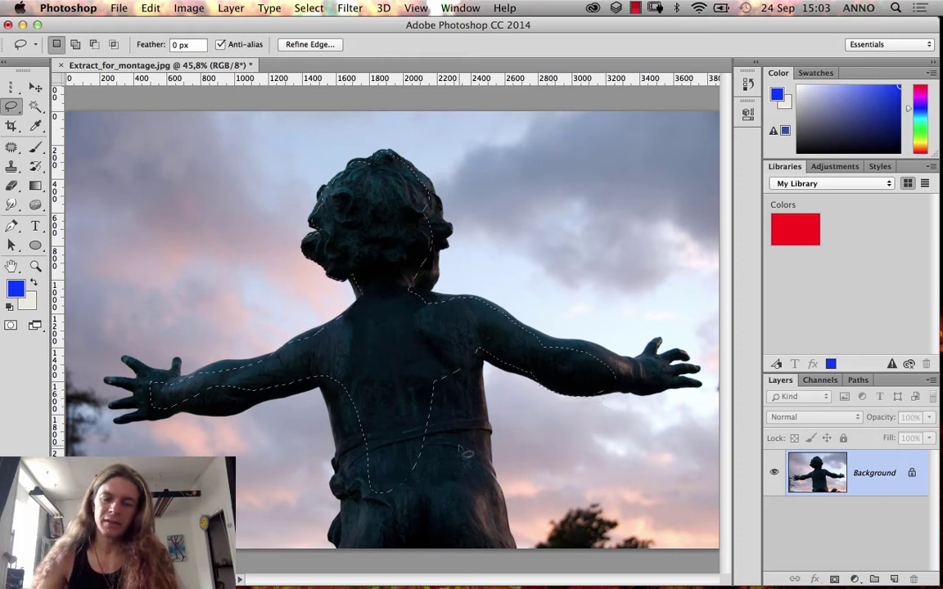
# - Add the right side of the torso and hip, plus the right forearm and hand, to the Lasso selection
pyautogui.press('shift')
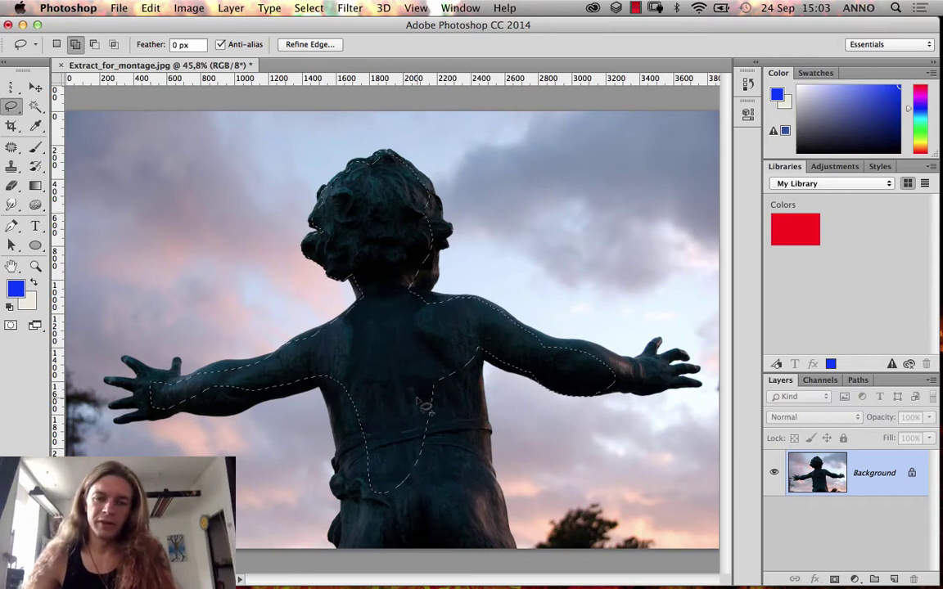
pyautogui.moveTo(409, 430)
pyautogui.mouseDown()
pyautogui.moveTo(415, 483)
pyautogui.moveTo(442, 520)
pyautogui.moveTo(481, 525)
pyautogui.moveTo(505, 515)
pyautogui.moveTo(492, 435)
pyautogui.moveTo(473, 419)
pyautogui.moveTo(419, 422)
pyautogui.mouseUp()
pyautogui.moveTo(430, 372)
pyautogui.mouseDown()
pyautogui.moveTo(413, 384)
pyautogui.moveTo(411, 413)
pyautogui.moveTo(446, 435)
pyautogui.moveTo(497, 438)
pyautogui.moveTo(489, 373)
pyautogui.moveTo(429, 317)
pyautogui.moveTo(401, 324)
pyautogui.moveTo(394, 337)
pyautogui.mouseUp()
pyautogui.press('shift')
pyautogui.moveTo(468, 340)
pyautogui.mouseDown()
pyautogui.moveTo(522, 383)
pyautogui.moveTo(549, 376)
pyautogui.moveTo(482, 344)
pyautogui.mouseUp()
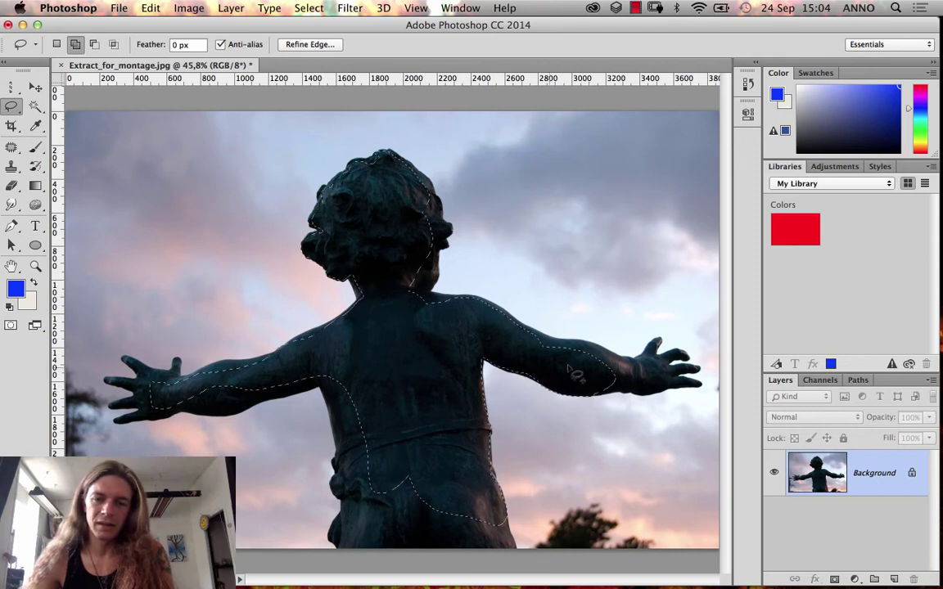
pyautogui.moveTo(592, 393)
pyautogui.mouseDown()
pyautogui.moveTo(667, 401)
pyautogui.moveTo(700, 391)
pyautogui.moveTo(674, 378)
pyautogui.mouseUp()
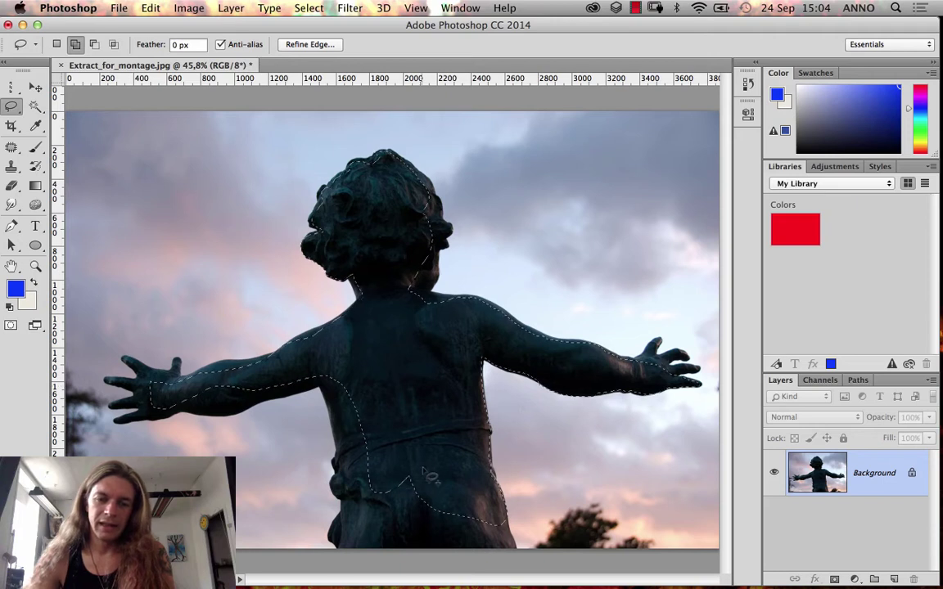
# - Add the lower body down to the image's bottom edge and the left side of the torso to the selection
pyautogui.moveTo(421, 463)
pyautogui.mouseDown()
pyautogui.moveTo(382, 476)
pyautogui.moveTo(402, 563)
pyautogui.moveTo(458, 557)
pyautogui.moveTo(479, 499)
pyautogui.moveTo(467, 434)
pyautogui.moveTo(441, 455)
pyautogui.mouseUp()
pyautogui.moveTo(465, 536)
pyautogui.mouseDown()
pyautogui.moveTo(458, 511)
pyautogui.moveTo(471, 495)
pyautogui.moveTo(491, 495)
pyautogui.moveTo(513, 517)
pyautogui.moveTo(503, 544)
pyautogui.mouseUp()
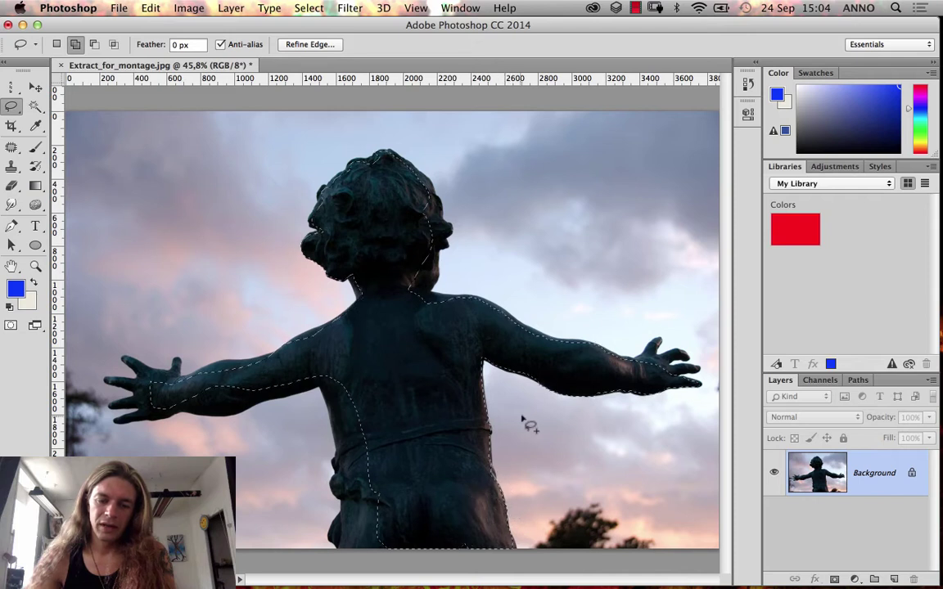
pyautogui.moveTo(471, 506)
pyautogui.mouseDown()
pyautogui.moveTo(456, 549)
pyautogui.moveTo(481, 532)
pyautogui.mouseUp()
pyautogui.moveTo(385, 442)
pyautogui.mouseDown()
pyautogui.moveTo(364, 462)
pyautogui.moveTo(348, 528)
pyautogui.moveTo(426, 540)
pyautogui.moveTo(401, 456)
pyautogui.moveTo(357, 409)
pyautogui.mouseUp()
pyautogui.moveTo(331, 368)
pyautogui.mouseDown()
pyautogui.moveTo(383, 489)
pyautogui.moveTo(332, 368)
pyautogui.mouseUp()
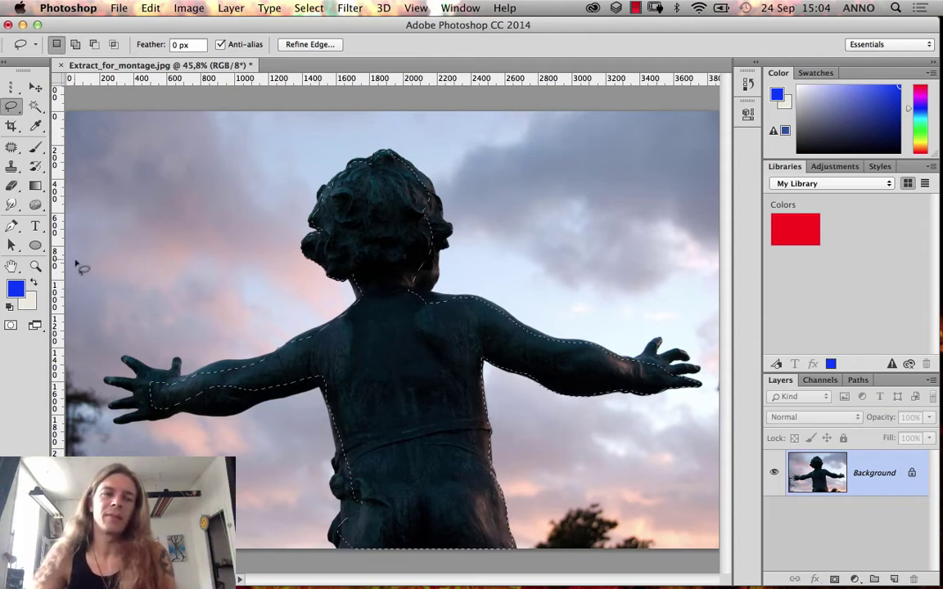
# - Clear the selection and draw a closed straight-edged Polygonal Lasso selection across the statue's back, neck and both upper arms
pyautogui.press('super+d')
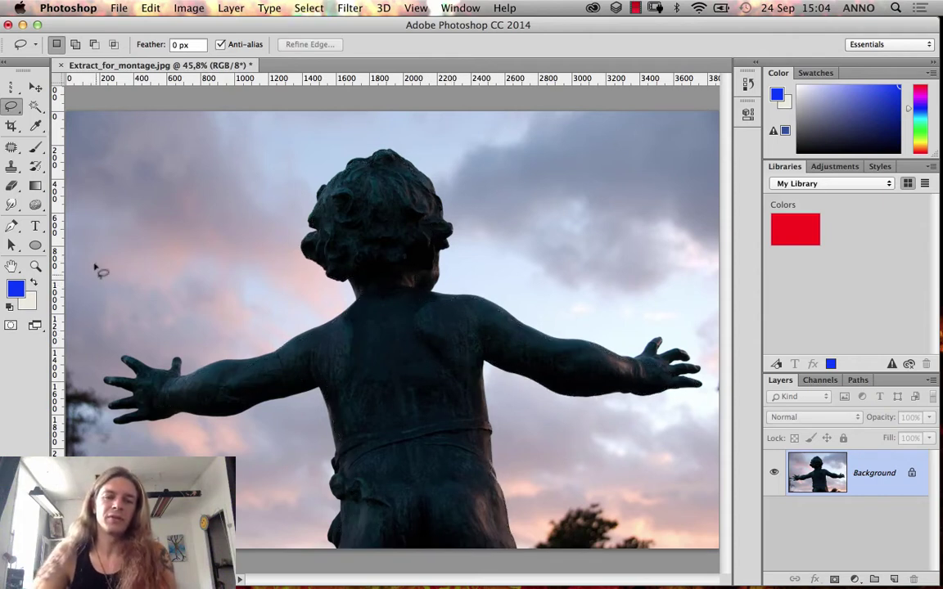
pyautogui.click(11, 106)
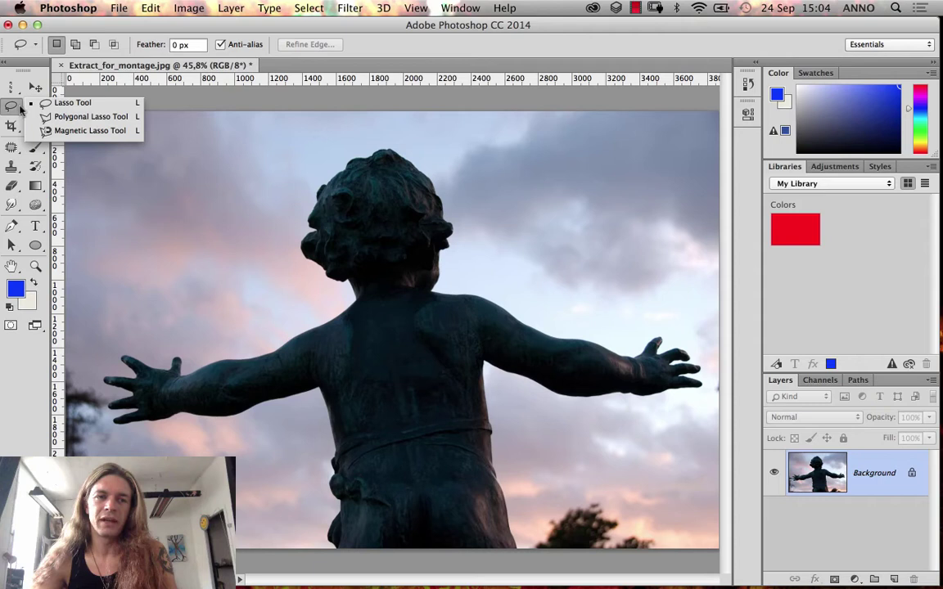
pyautogui.click(72, 117)
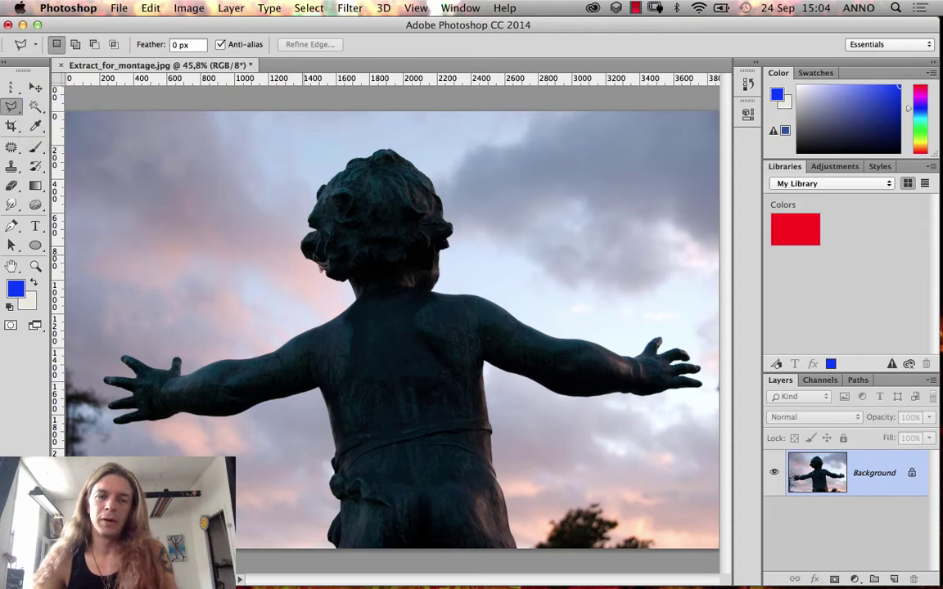
pyautogui.click(381, 368)
pyautogui.click(361, 457)
pyautogui.click(472, 427)
pyautogui.click(455, 350)
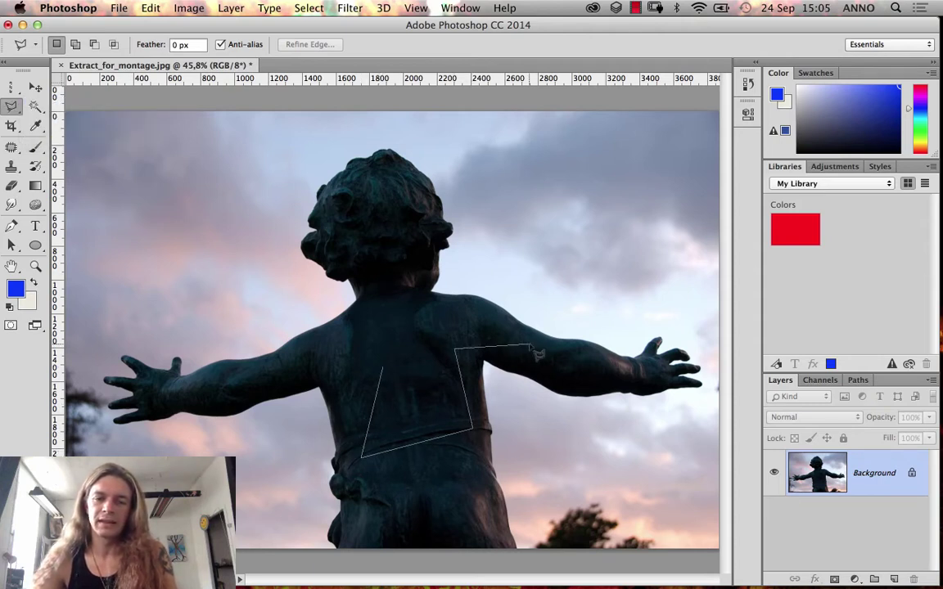
pyautogui.click(528, 344)
pyautogui.click(472, 311)
pyautogui.click(398, 315)
pyautogui.click(384, 260)
pyautogui.click(346, 336)
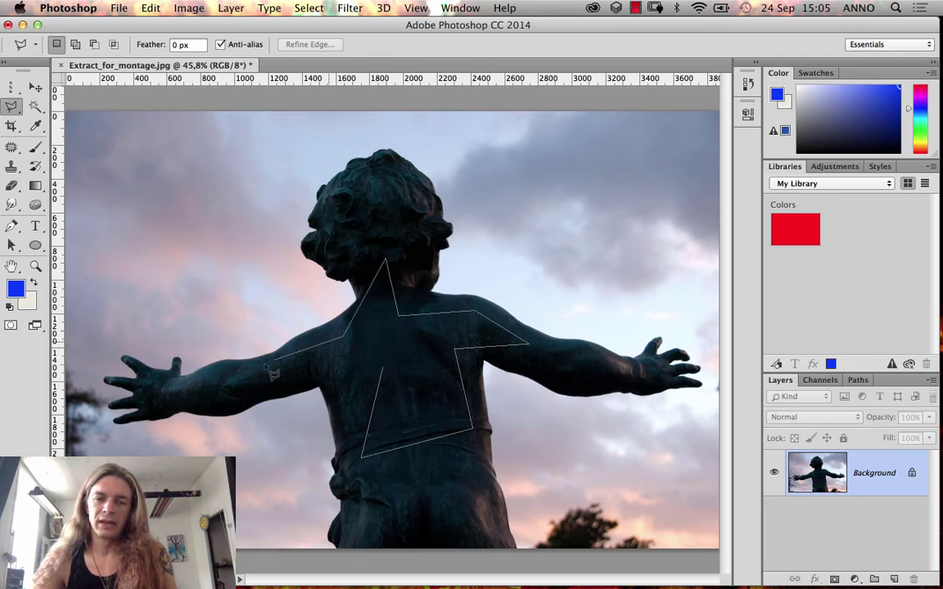
pyautogui.click(257, 368)
pyautogui.click(257, 391)
pyautogui.click(381, 369)
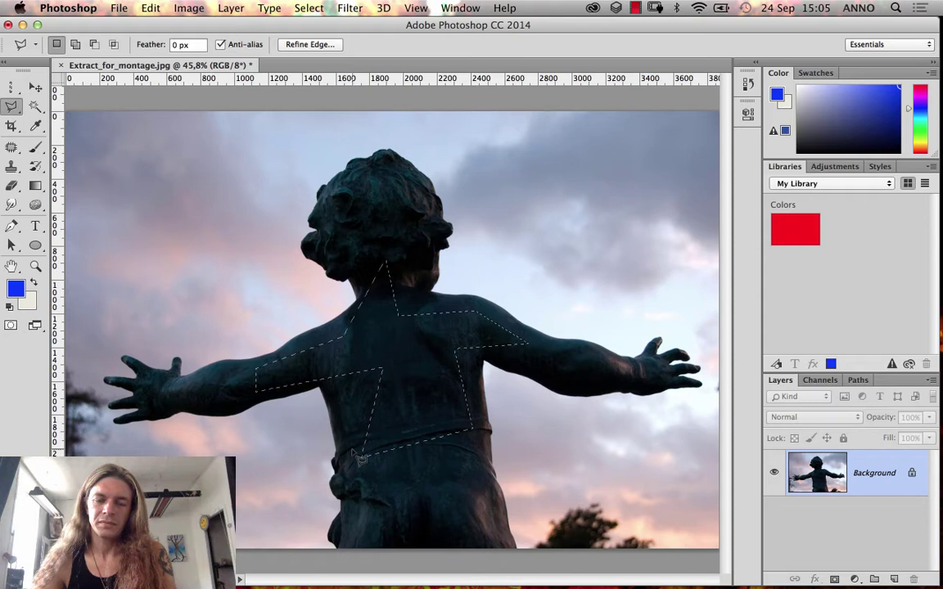
# - Clear the selection and trace with the Magnetic Lasso from the statue's lower left edge along the left arm and hand, continuing loosely across the sky and head
pyautogui.press('super+d')
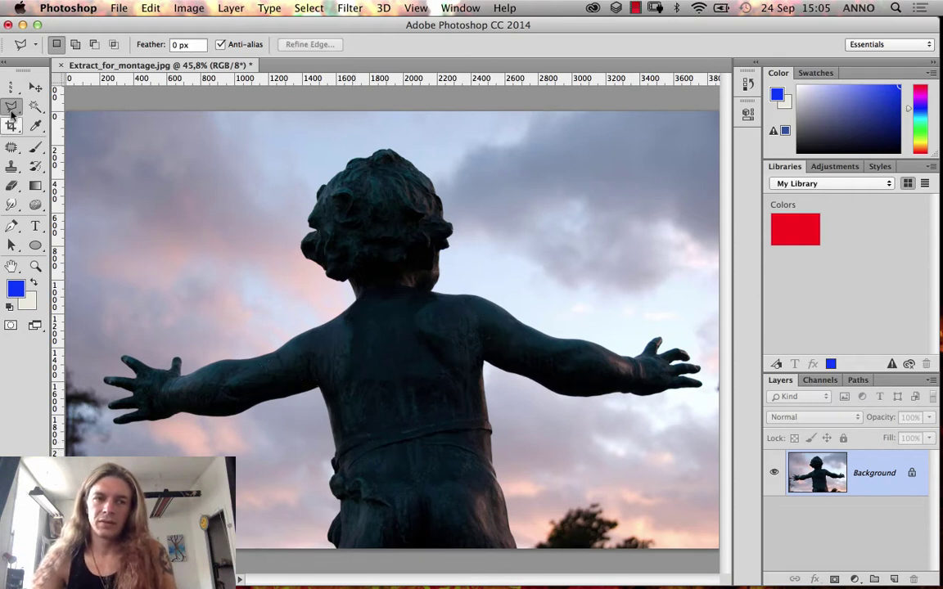
pyautogui.click(15, 107)
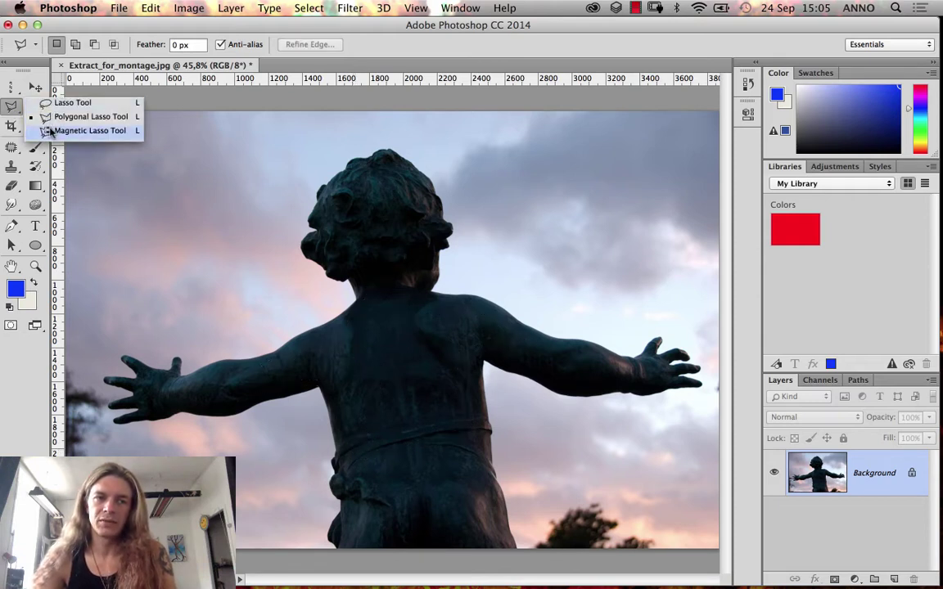
pyautogui.click(82, 130)
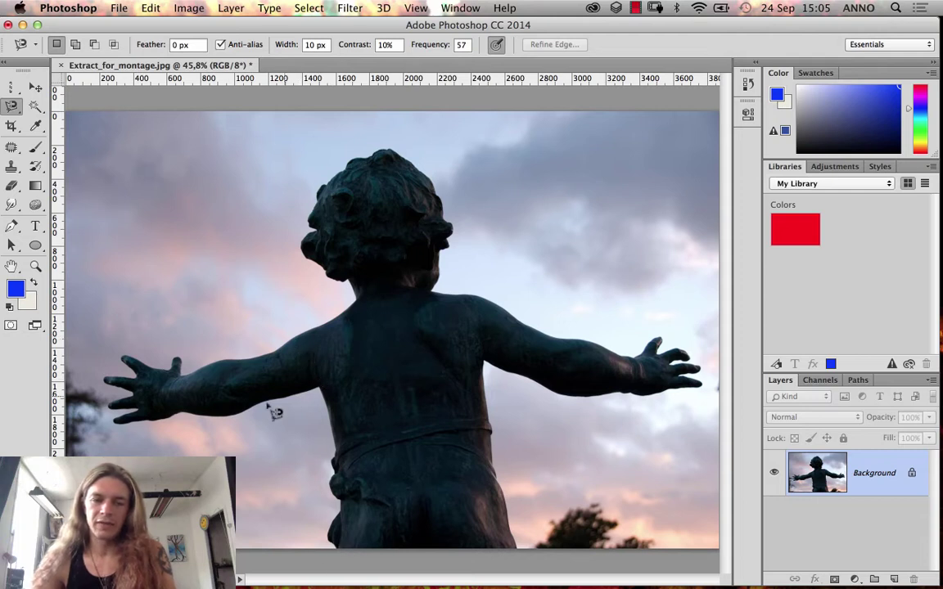
pyautogui.click(333, 546)
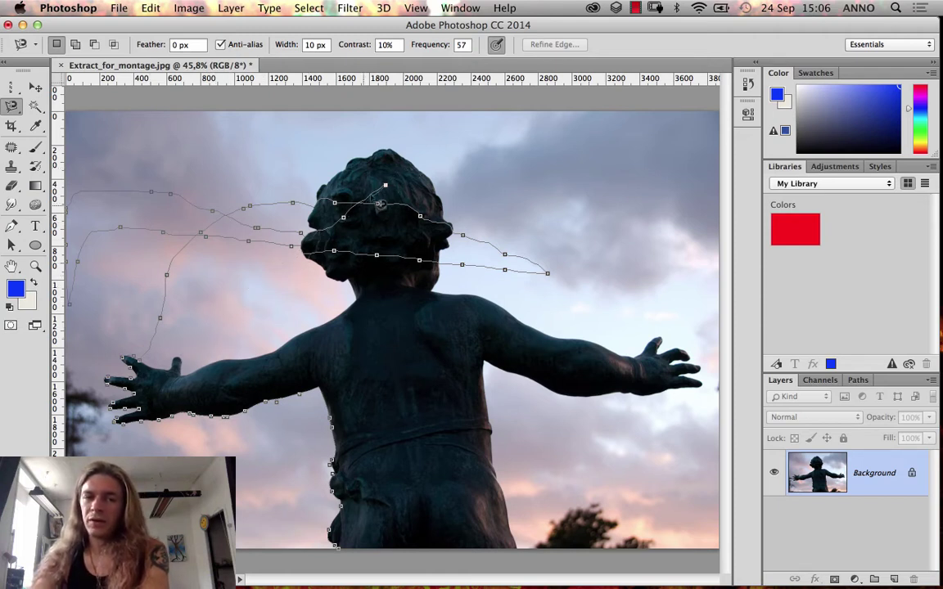
# - Remove the stray Magnetic Lasso points back to the left hand, trace the rest of the statue's outline, and close the selection along the bottom edge
pyautogui.press('BackSpace')
pyautogui.press('BackSpace')
pyautogui.press('BackSpace')
pyautogui.press('BackSpace')
pyautogui.press('BackSpace')
pyautogui.press('BackSpace')
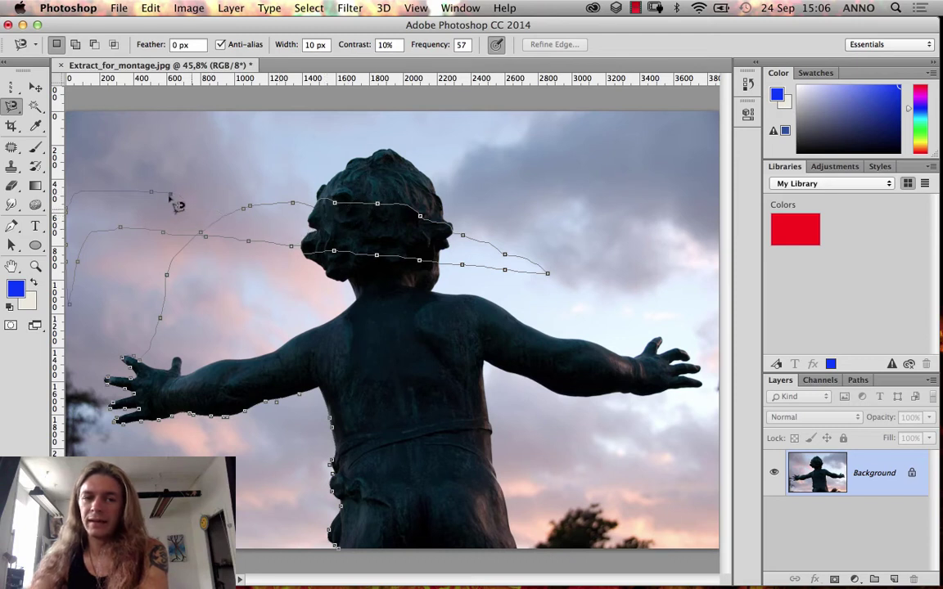
pyautogui.press('BackSpace')
pyautogui.press('BackSpace')
pyautogui.press('BackSpace')
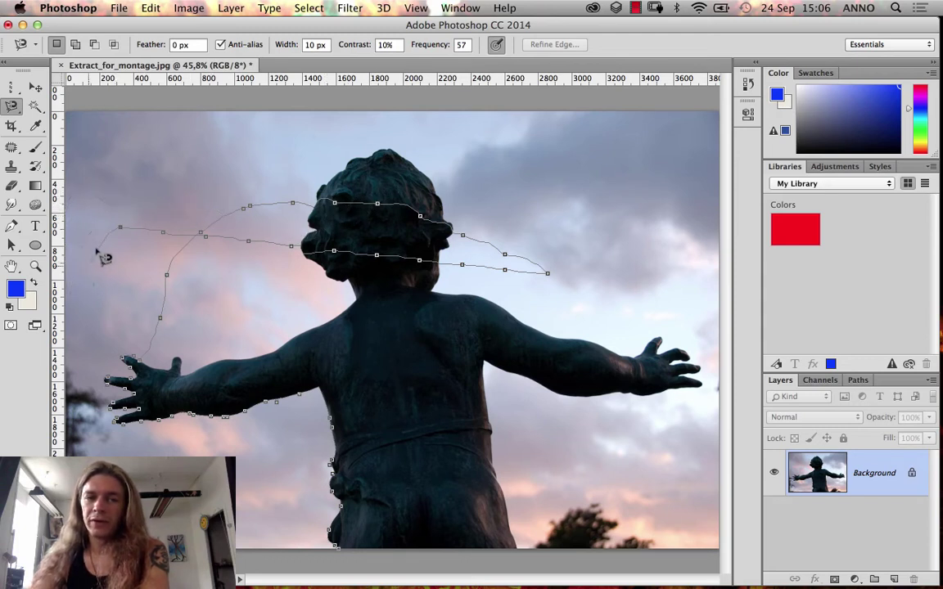
pyautogui.press('BackSpace')
pyautogui.press('BackSpace')
pyautogui.press('BackSpace')
pyautogui.press('BackSpace')
pyautogui.press('BackSpace')
pyautogui.press('BackSpace')
pyautogui.press('BackSpace')
pyautogui.press('BackSpace')
pyautogui.press('BackSpace')
pyautogui.press('BackSpace')
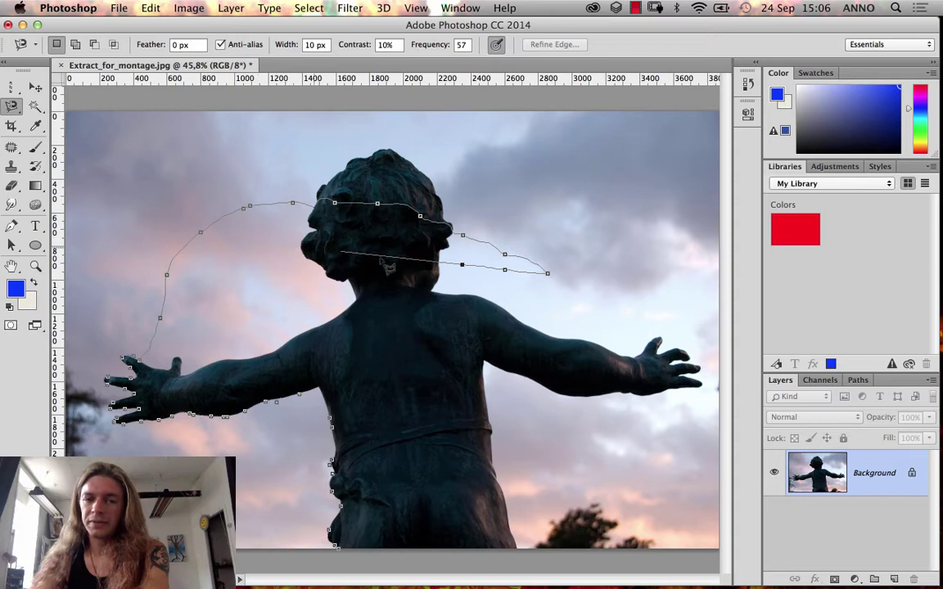
pyautogui.press('BackSpace')
pyautogui.press('BackSpace')
pyautogui.press('BackSpace')
pyautogui.press('BackSpace')
pyautogui.press('BackSpace')
pyautogui.press('BackSpace')
pyautogui.press('BackSpace')
pyautogui.press('BackSpace')
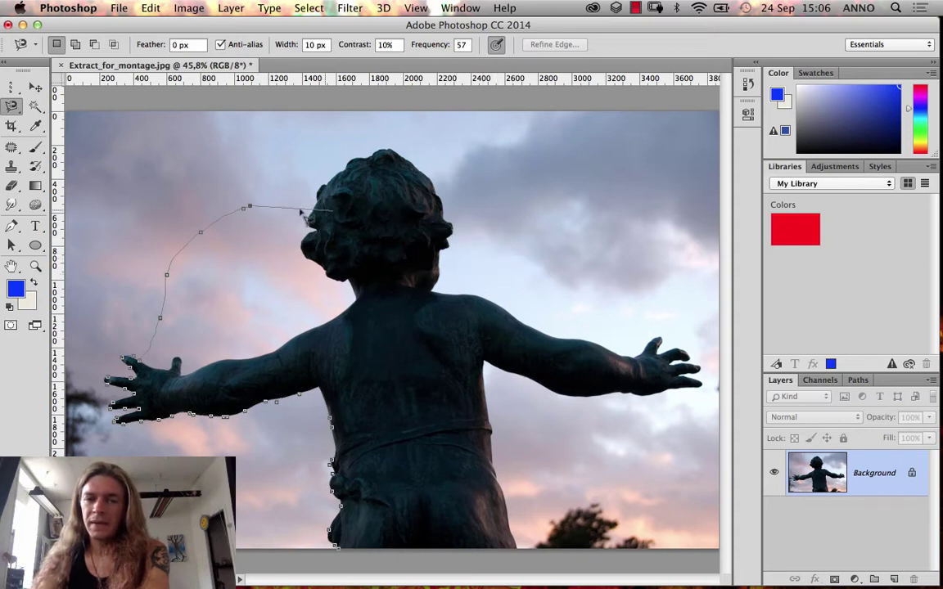
pyautogui.press('BackSpace')
pyautogui.press('BackSpace')
pyautogui.press('BackSpace')
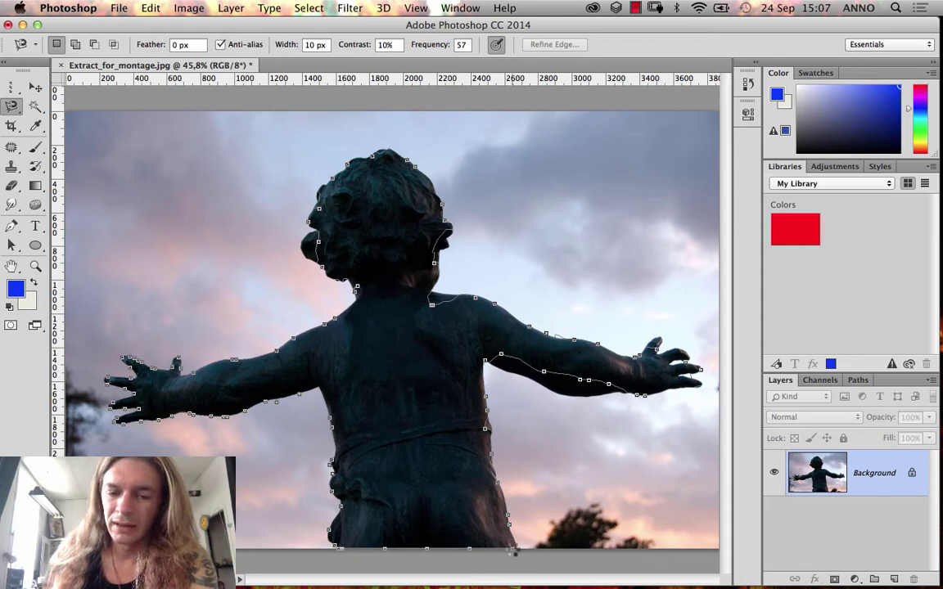
pyautogui.doubleClick(479, 548)
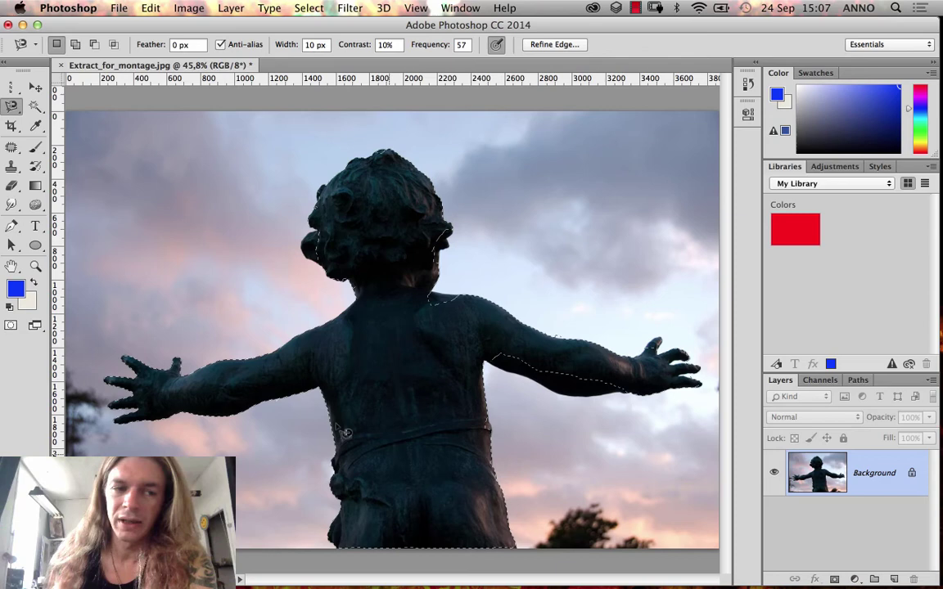
# - Examine the selection outline up close along the image's bottom edge and up the left side of the torso, including the whole figure
pyautogui.click(35, 266)
pyautogui.moveTo(367, 511); pyautogui.dragTo(433, 558)
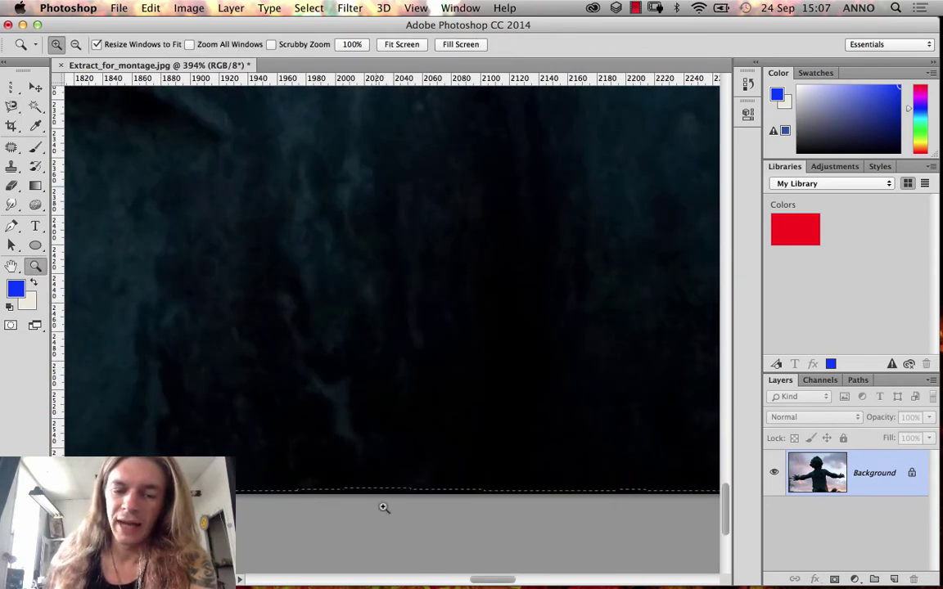
pyautogui.press('super+minus')
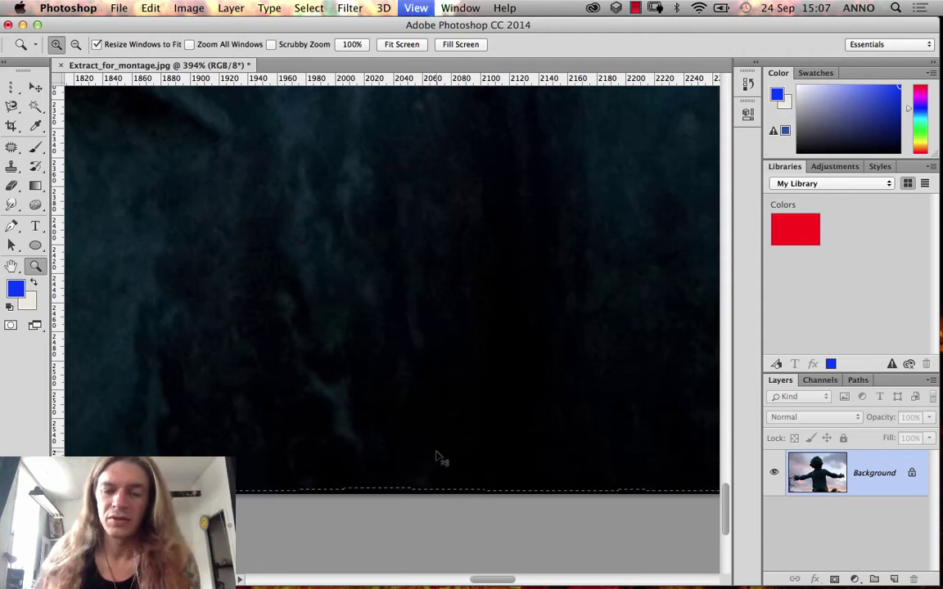
pyautogui.press('super+minus')
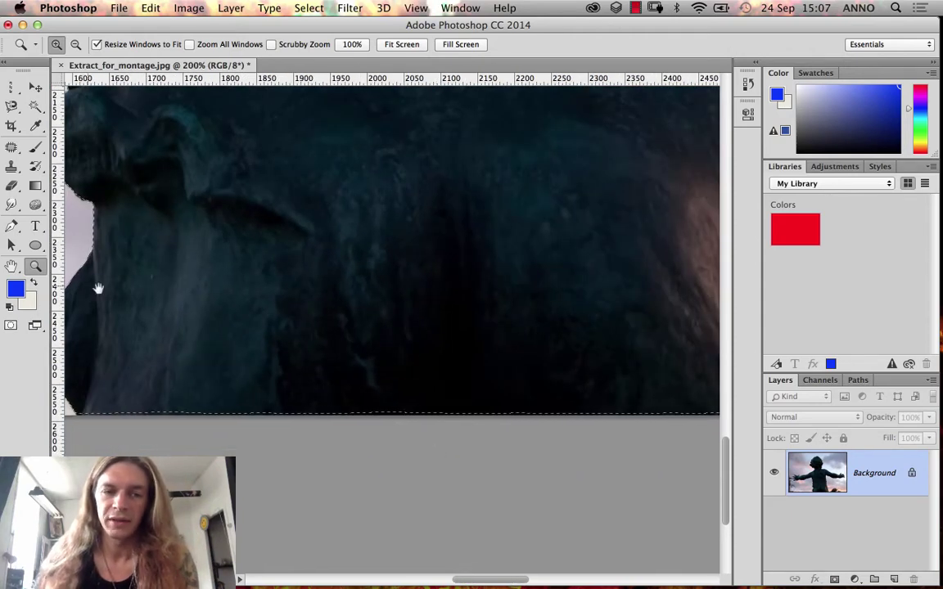
pyautogui.scroll(5, 290, 371)
pyautogui.hscroll(-10, 291, 370)
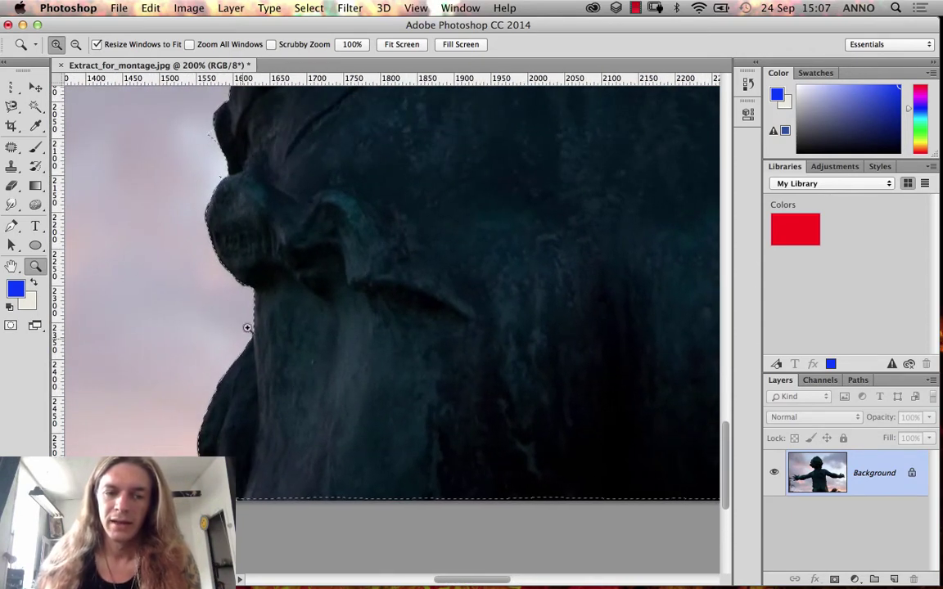
pyautogui.scroll(3, 279, 245)
pyautogui.scroll(5, 279, 246)
pyautogui.hscroll(-2, 279, 245)
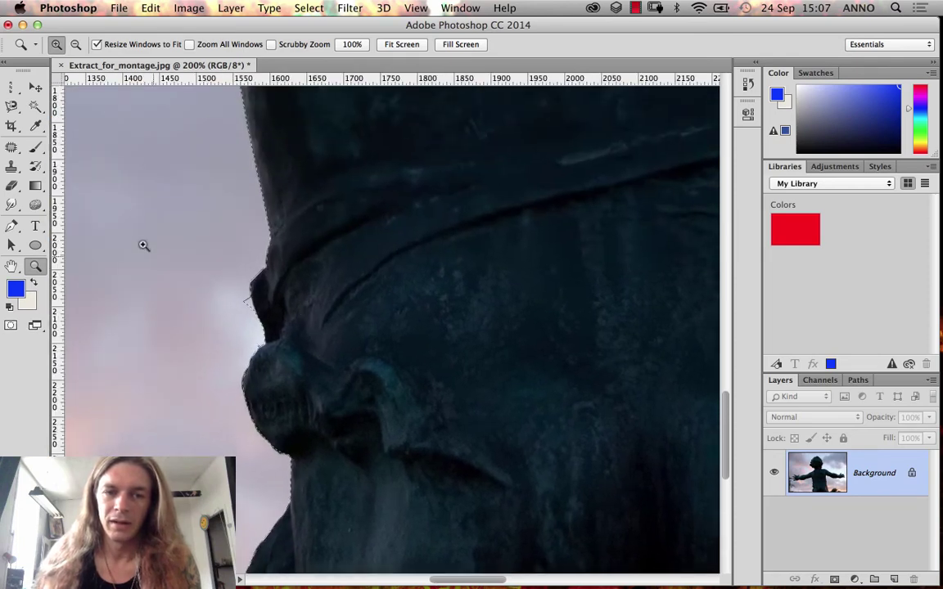
pyautogui.scroll(-10, 278, 262)
pyautogui.hscroll(-3, 263, 310)
pyautogui.scroll(2, 194, 333)
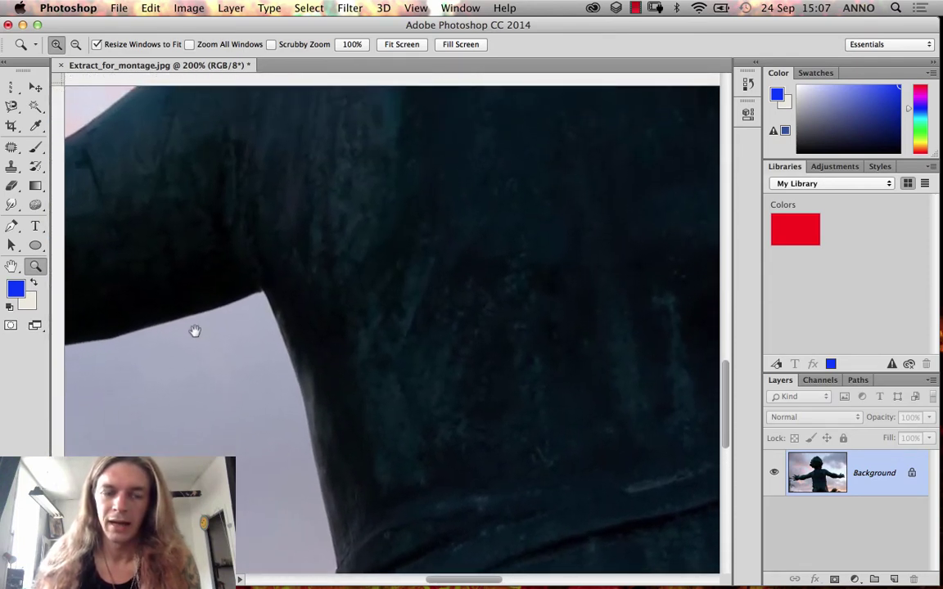
pyautogui.press('super+minus')
pyautogui.press('super+minus')
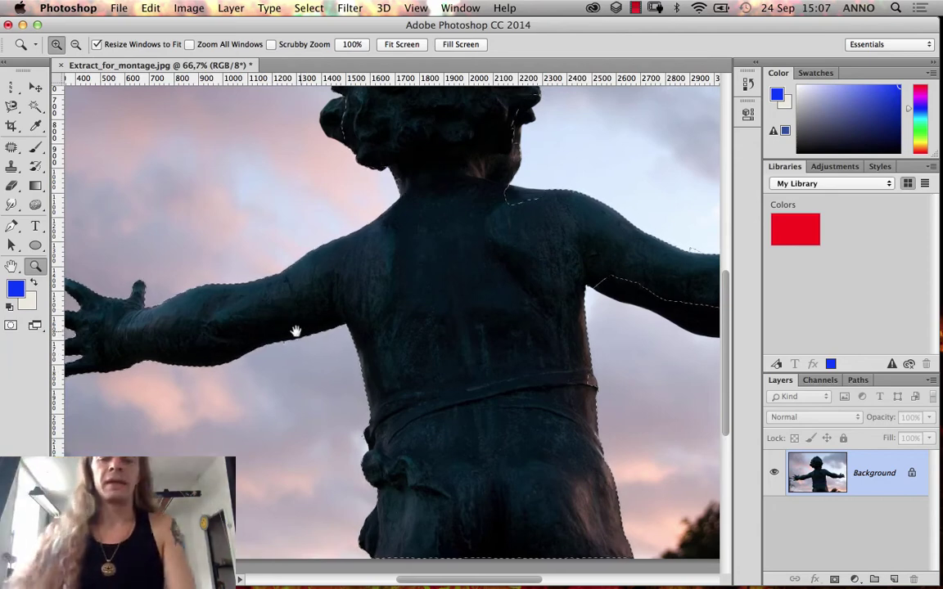
pyautogui.press('super+0')
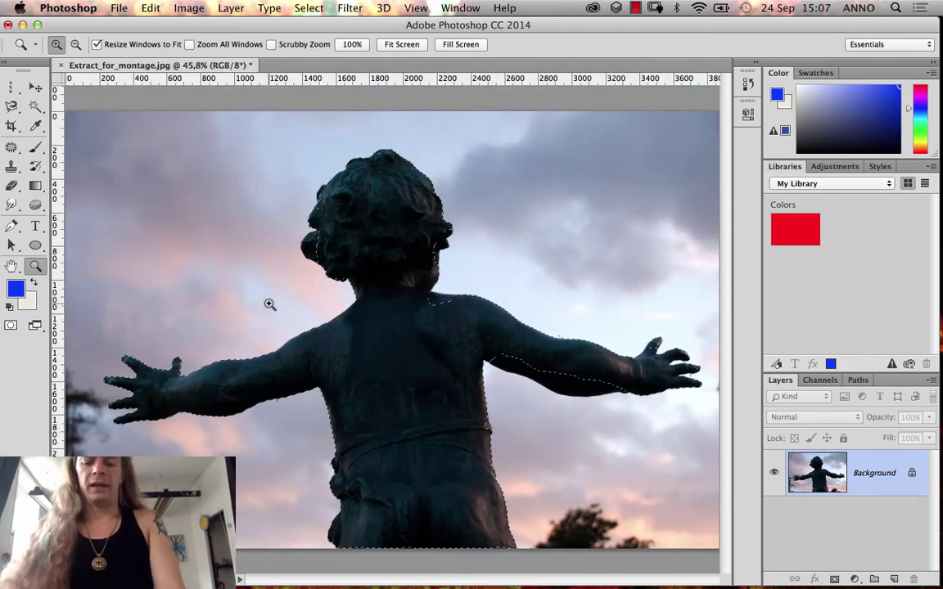
pyautogui.press('super+minus')
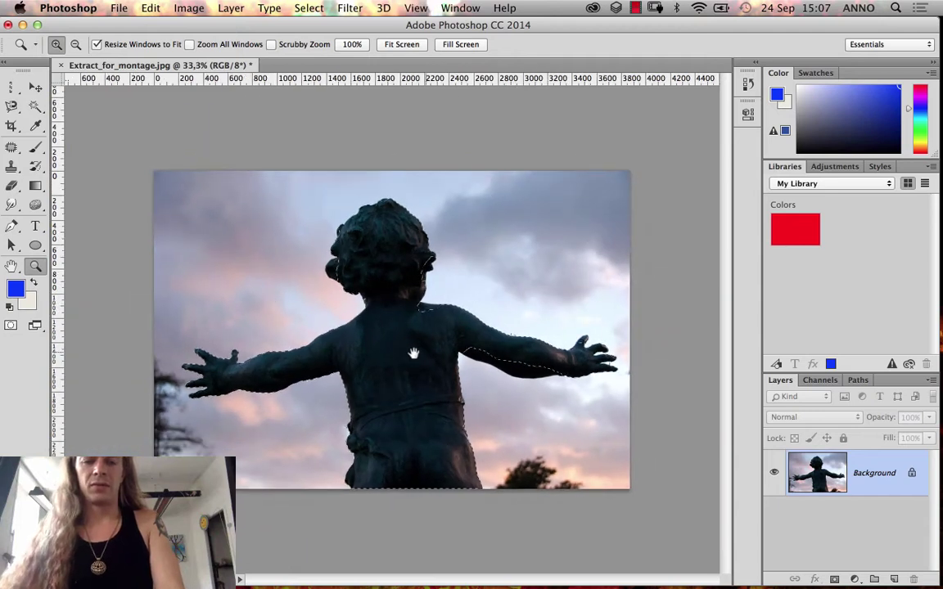
pyautogui.click(12, 106)
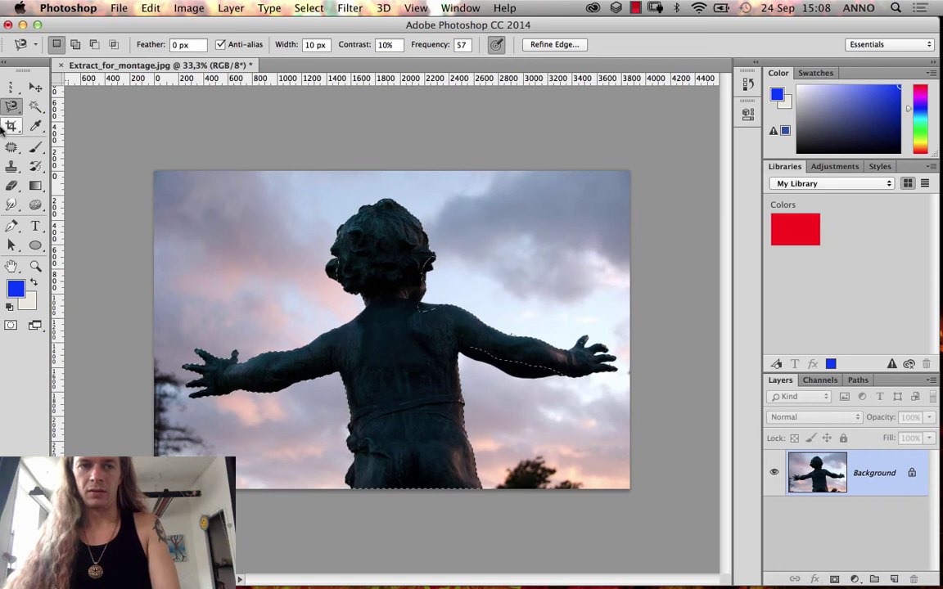
pyautogui.click(35, 126)
pyautogui.click(15, 110)
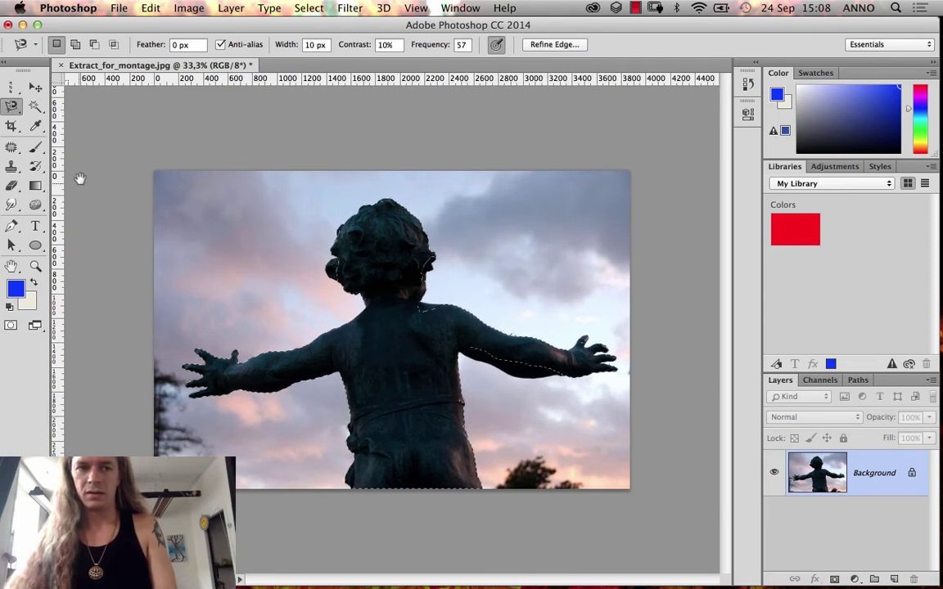
pyautogui.click(36, 106)
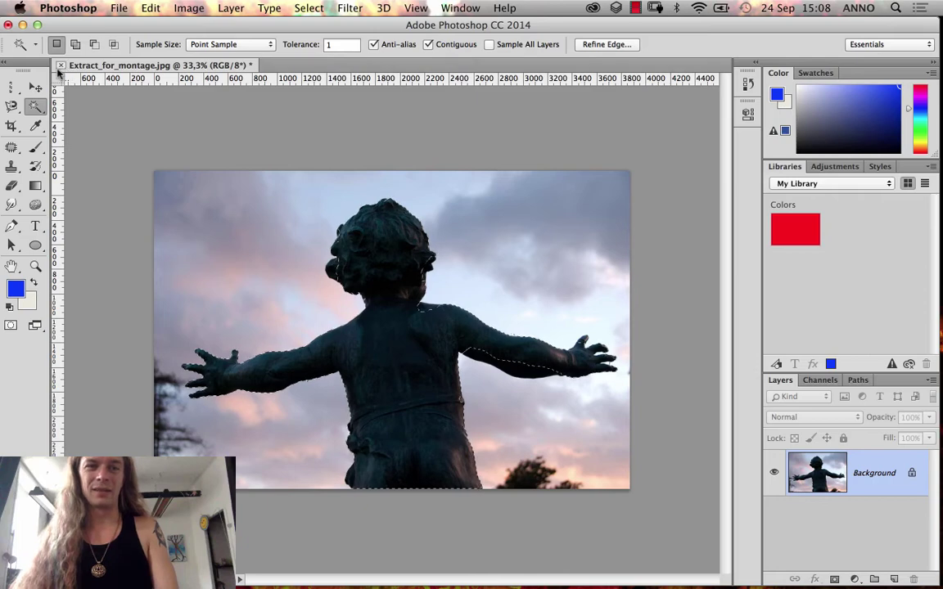
# - Close the statue photo without saving and reopen Extract_for_montage.jpg from the recent files
pyautogui.click(59, 64)
pyautogui.click(422, 226)
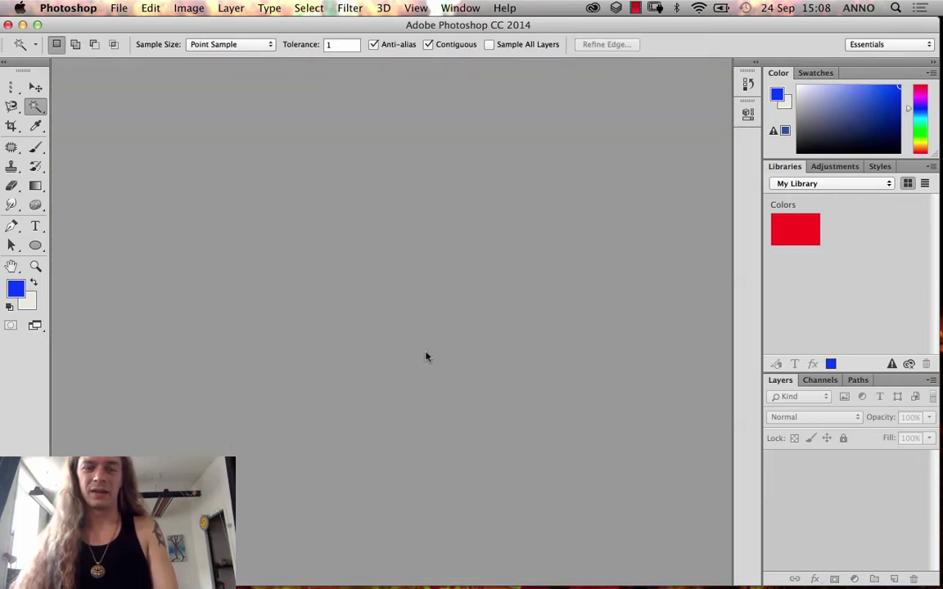
pyautogui.click(118, 7)
pyautogui.moveTo(193, 81)
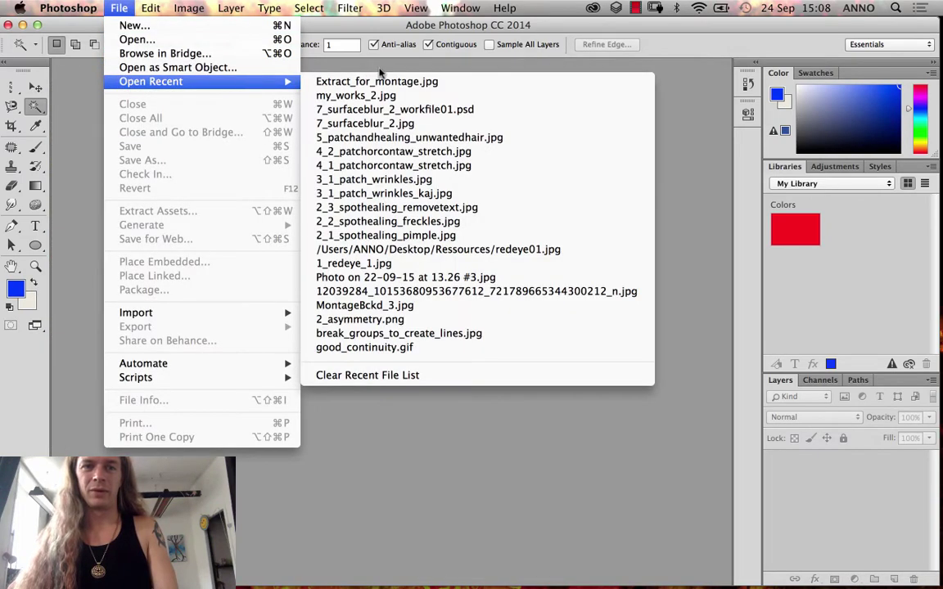
pyautogui.click(372, 85)
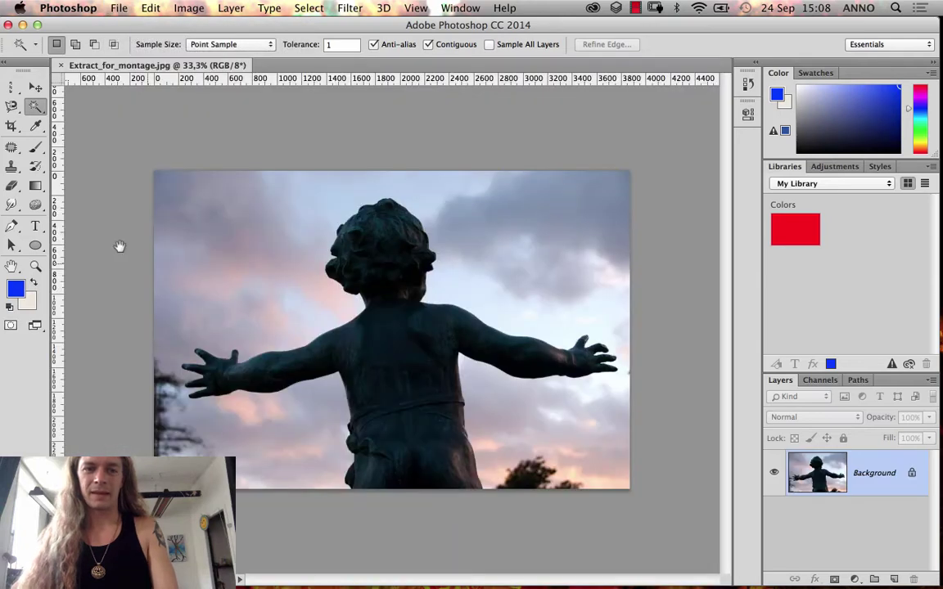
# - Trace a rough Magnetic Lasso selection from the statue's lower left edge around both arms and the head, closing it at the lower right edge
pyautogui.click(18, 110)
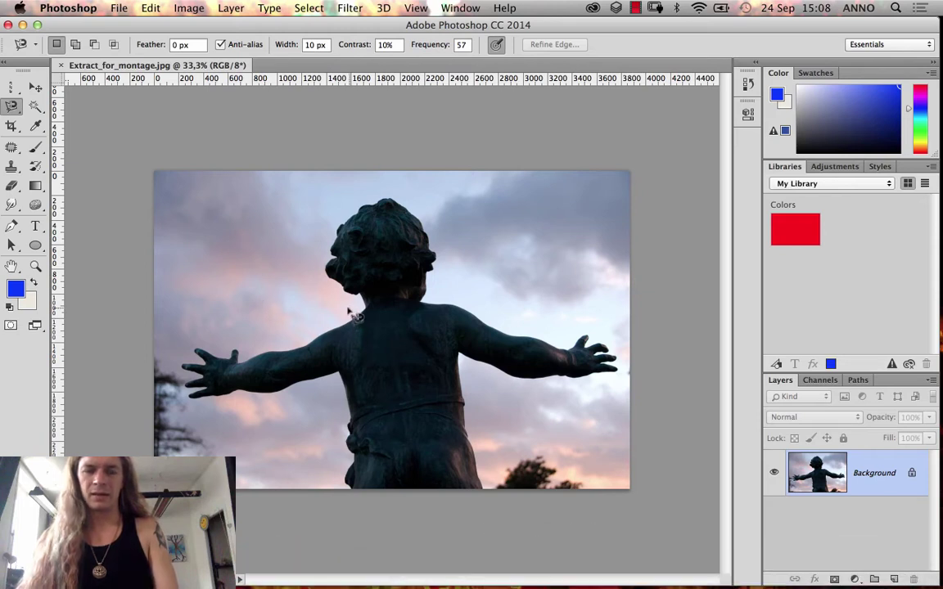
pyautogui.click(348, 489)
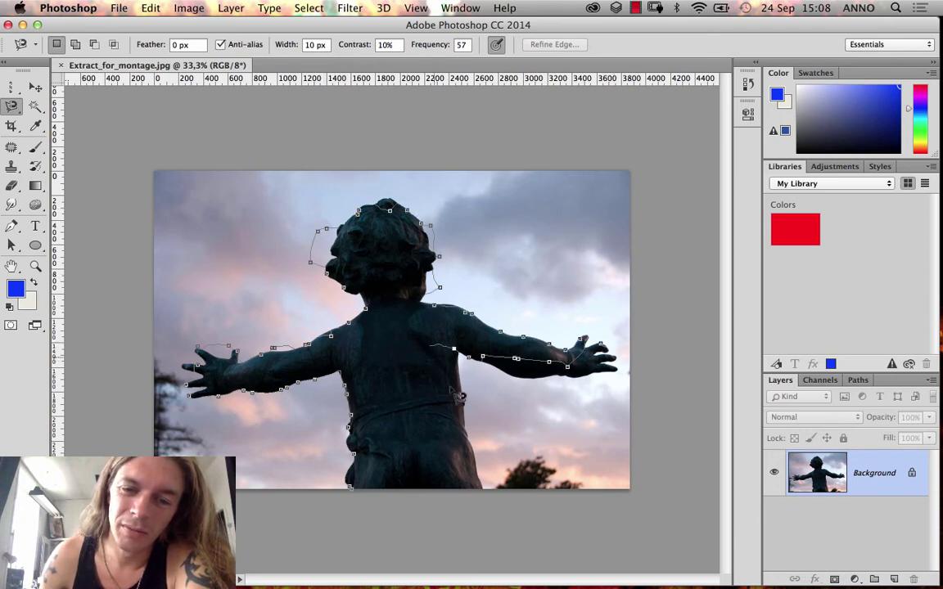
pyautogui.doubleClick(481, 508)
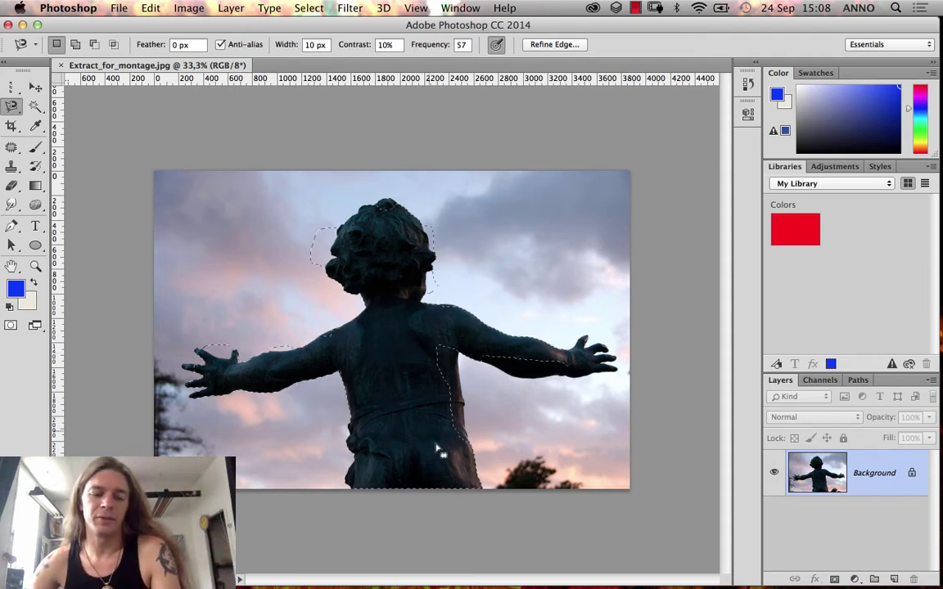
# - Add the missing right side of the torso to the selection and subtract the excess sky beside the waist
pyautogui.press('shift')
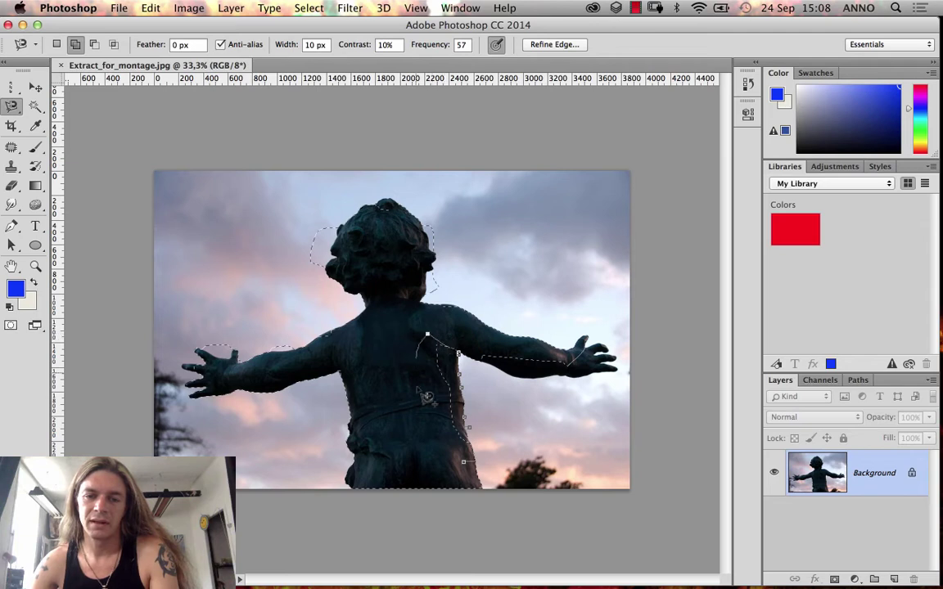
pyautogui.press('Escape')
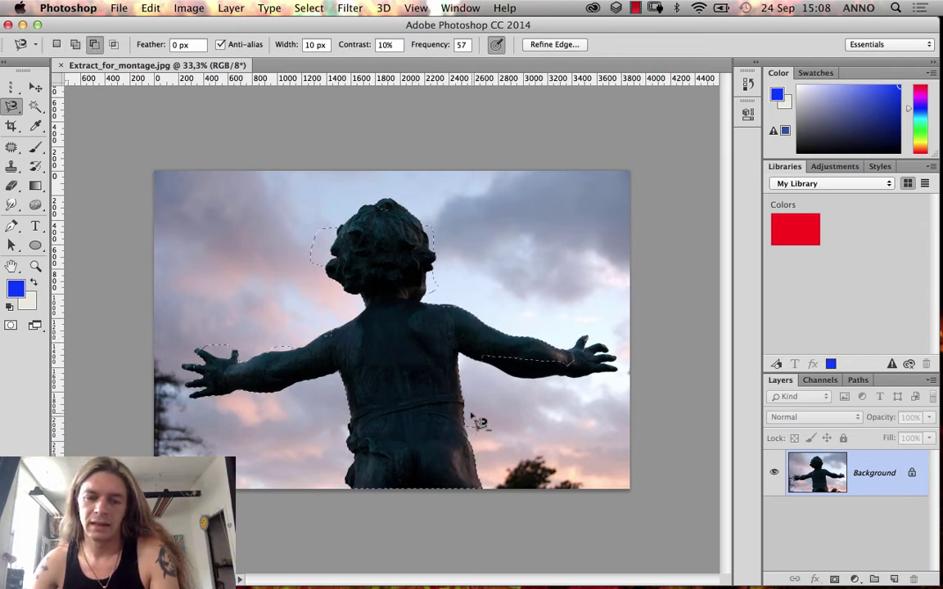
pyautogui.keyDown('shift'); pyautogui.click(474, 398); pyautogui.keyUp('shift')
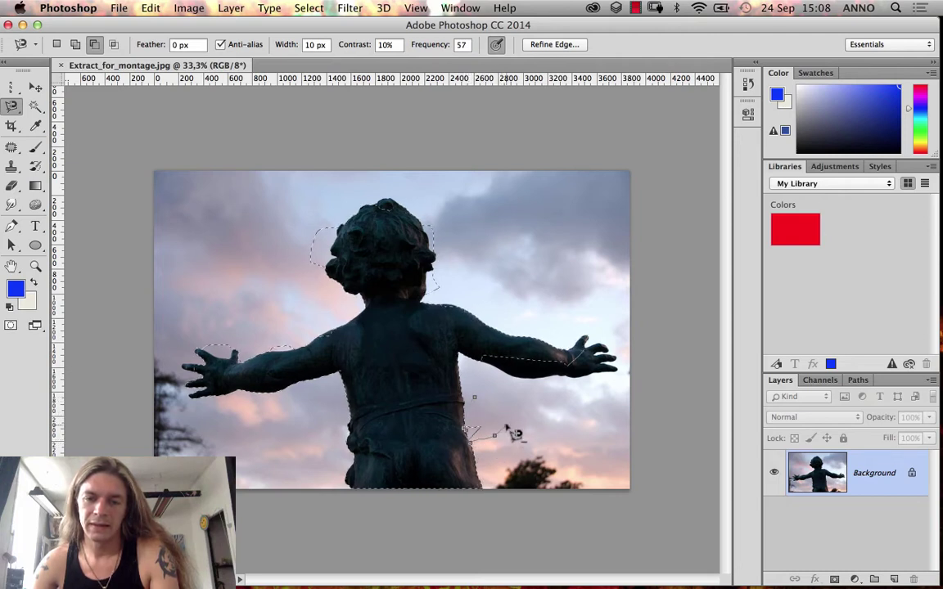
pyautogui.press('Escape')
# - Add the underside of the right arm and the whole right hand to the selection with the Magnetic Lasso
pyautogui.click(476, 356)
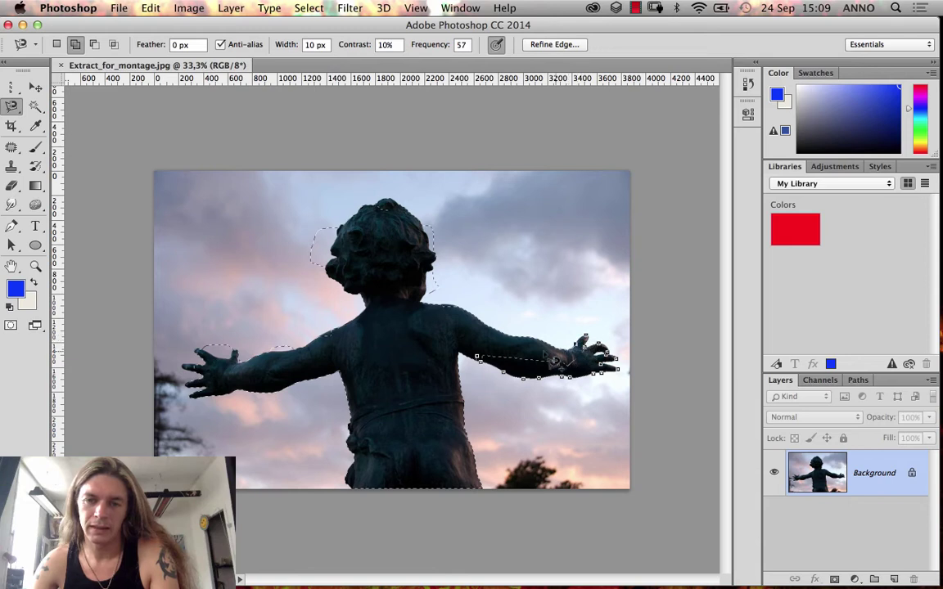
pyautogui.press('Escape')
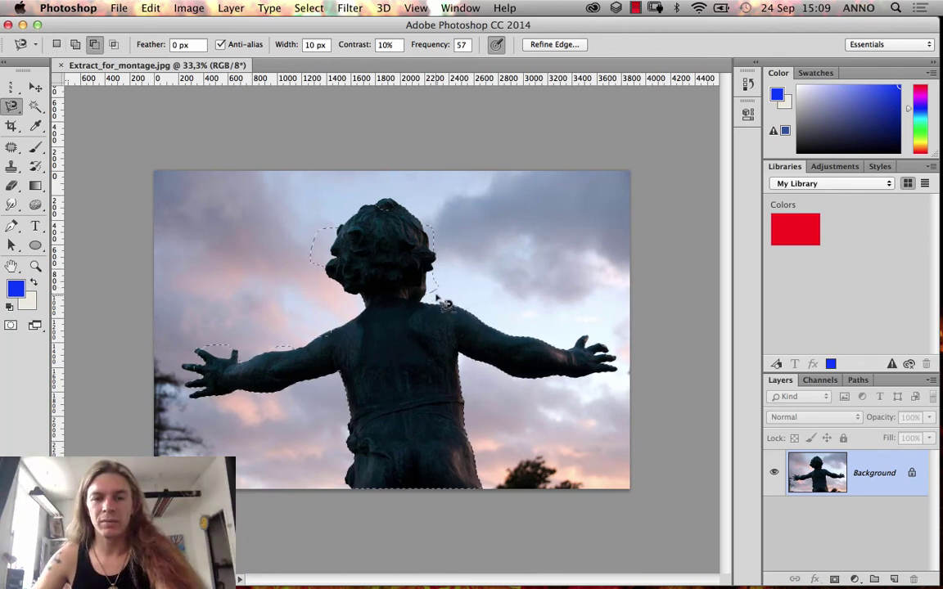
# - Subtract the excess sky beside the right side of the neck and lower head from the selection
pyautogui.press('alt')
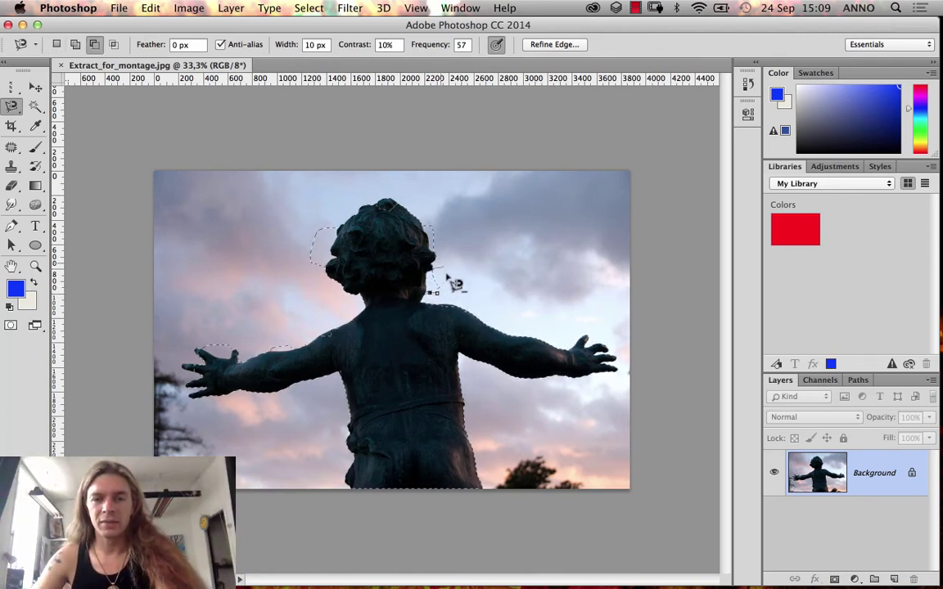
pyautogui.click(431, 292)
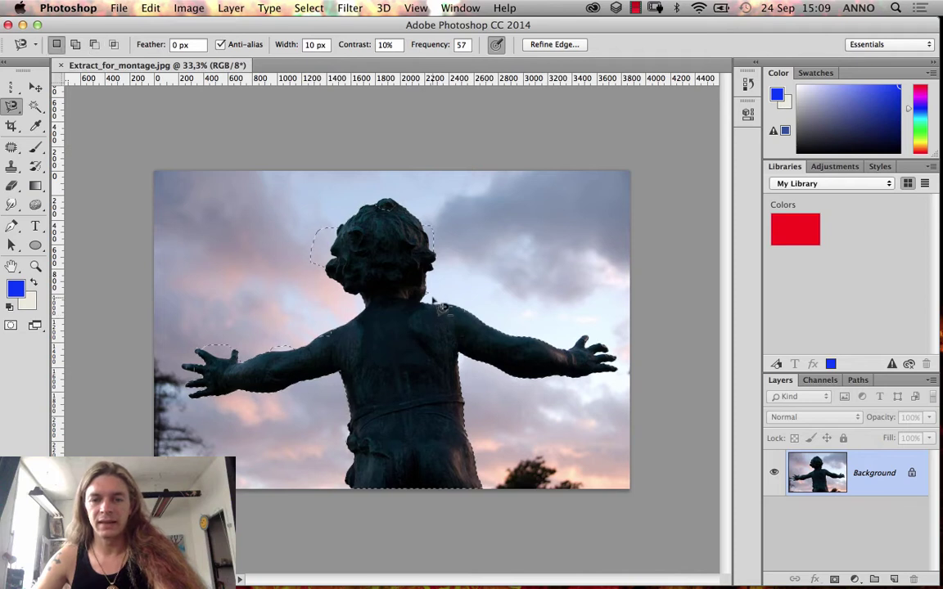
pyautogui.keyDown('alt'); pyautogui.click(431, 300); pyautogui.keyUp('alt')
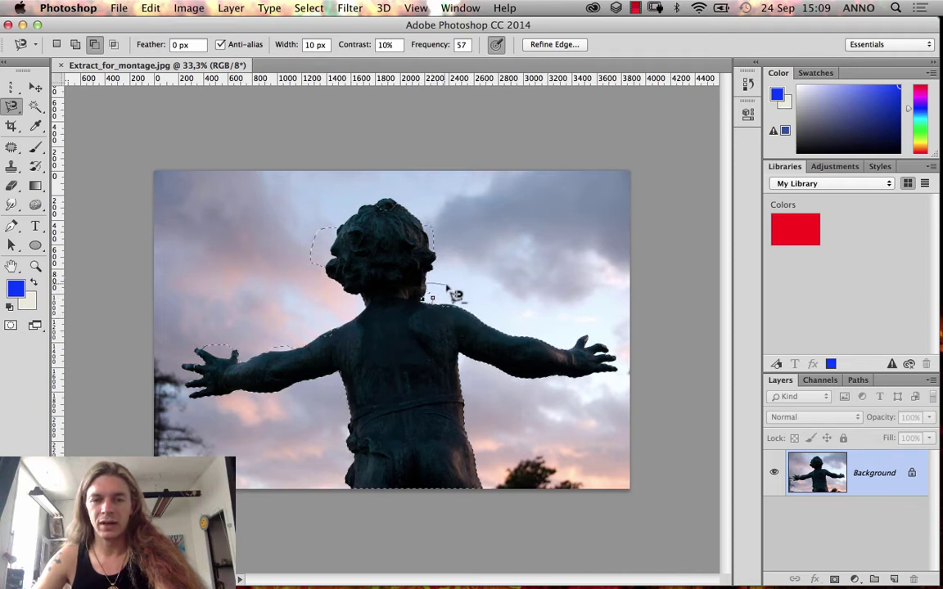
pyautogui.press('Escape')
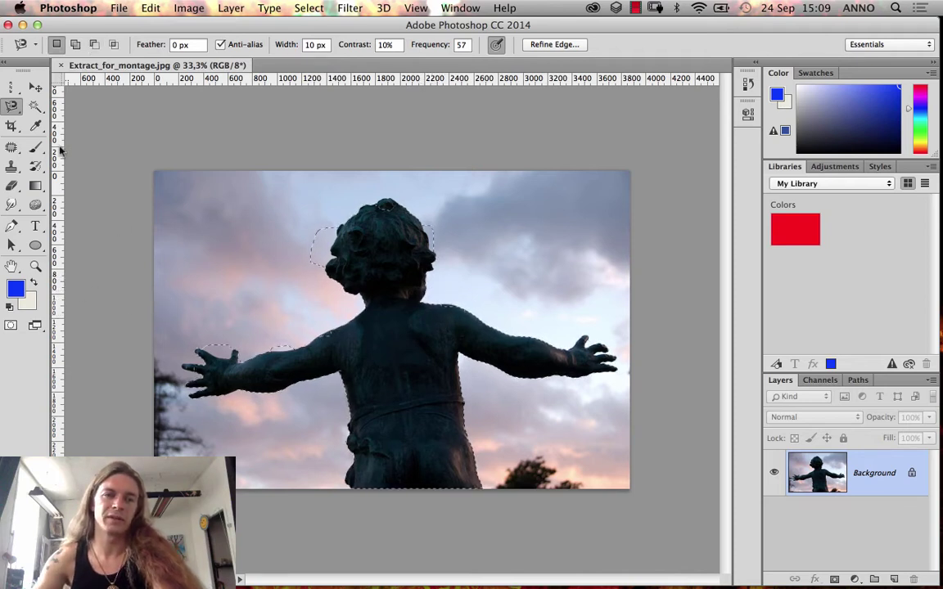
# - Clear the existing selection and sample the statue's back with the Magic Wand at tolerance 1
pyautogui.moveTo(35, 106); pyautogui.dragTo(104, 123)
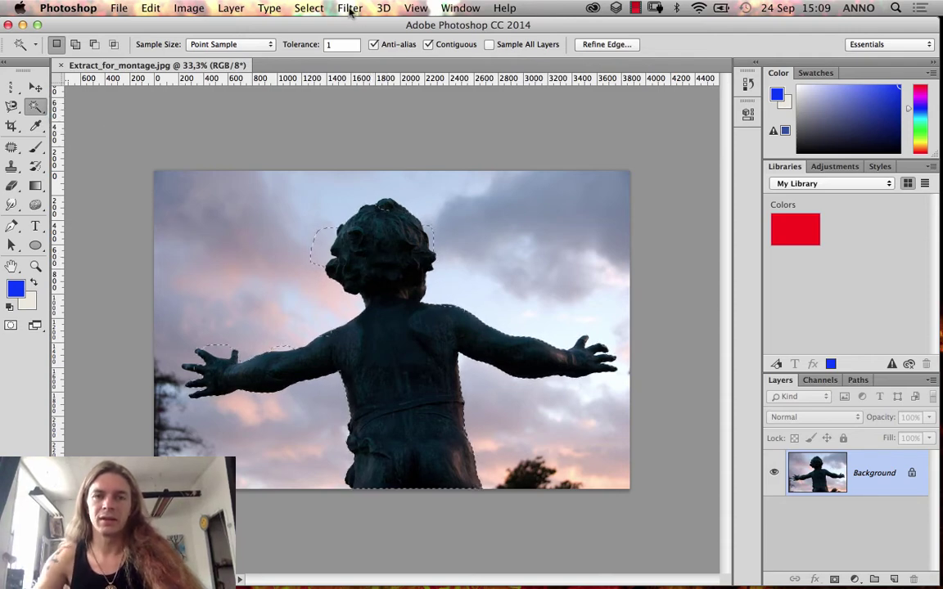
pyautogui.click(309, 7)
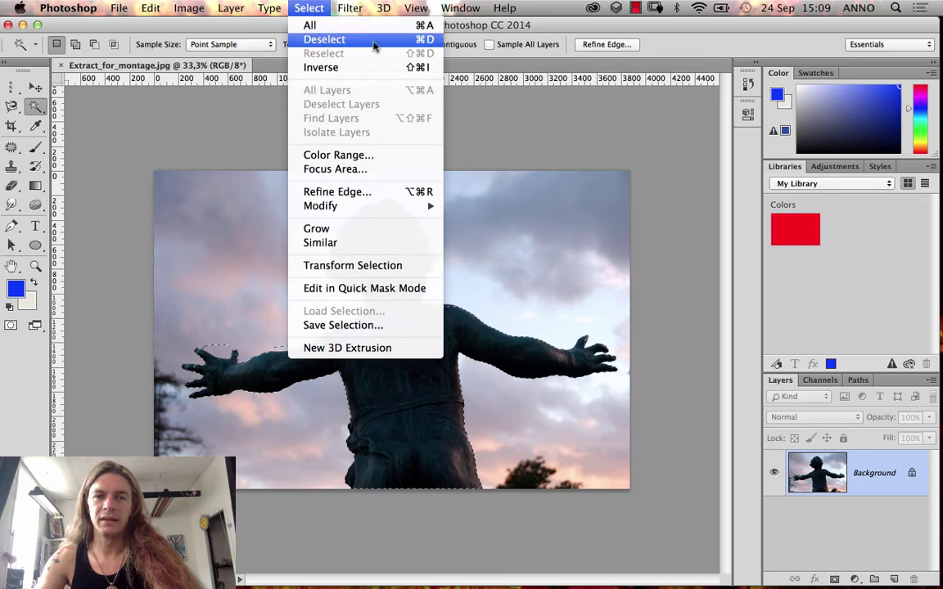
pyautogui.click(414, 41)
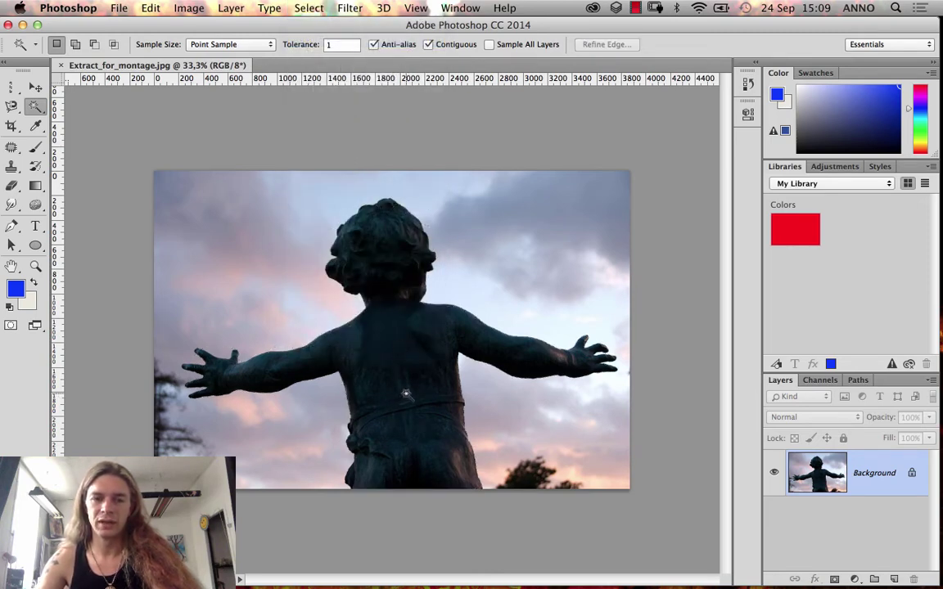
pyautogui.click(397, 370)
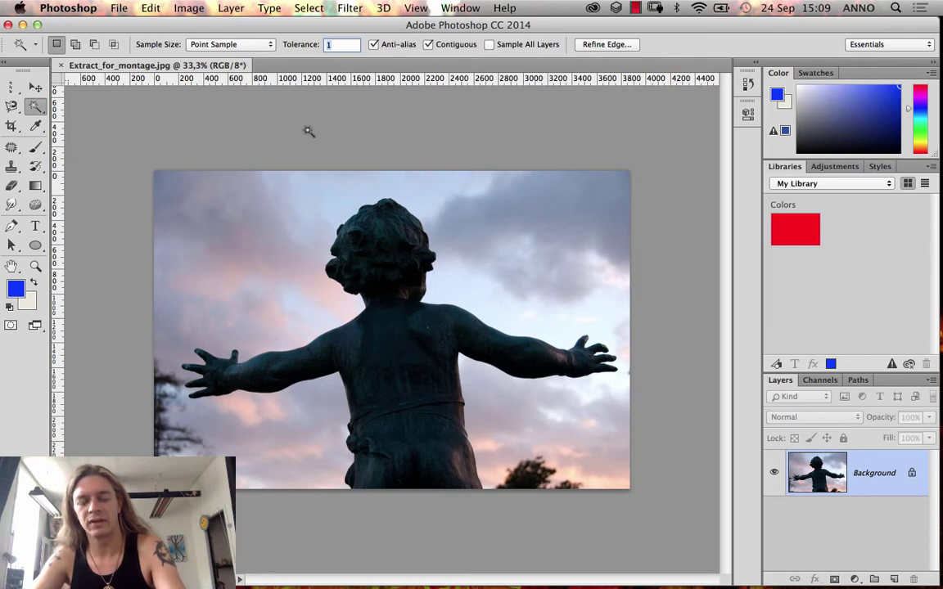
# - Select the statue from its back with the Magic Wand at tolerance 32, then again at tolerance 100
pyautogui.write('32')
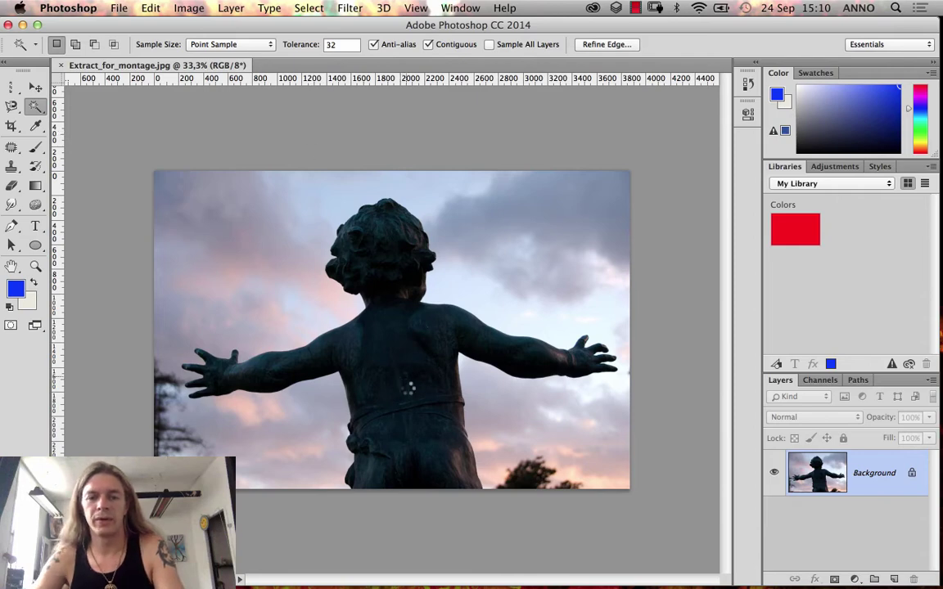
pyautogui.click(405, 409)
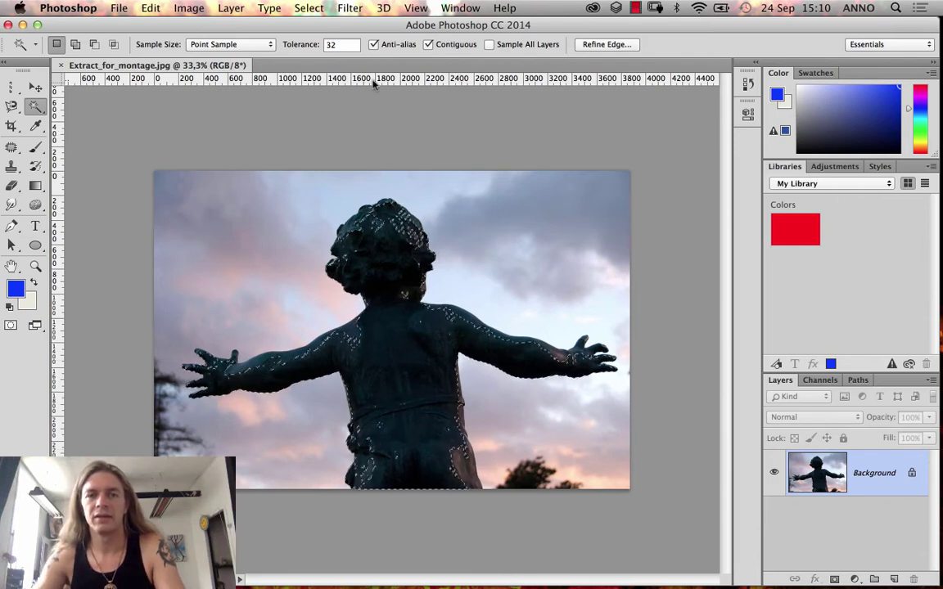
pyautogui.doubleClick(350, 46)
pyautogui.write('100')
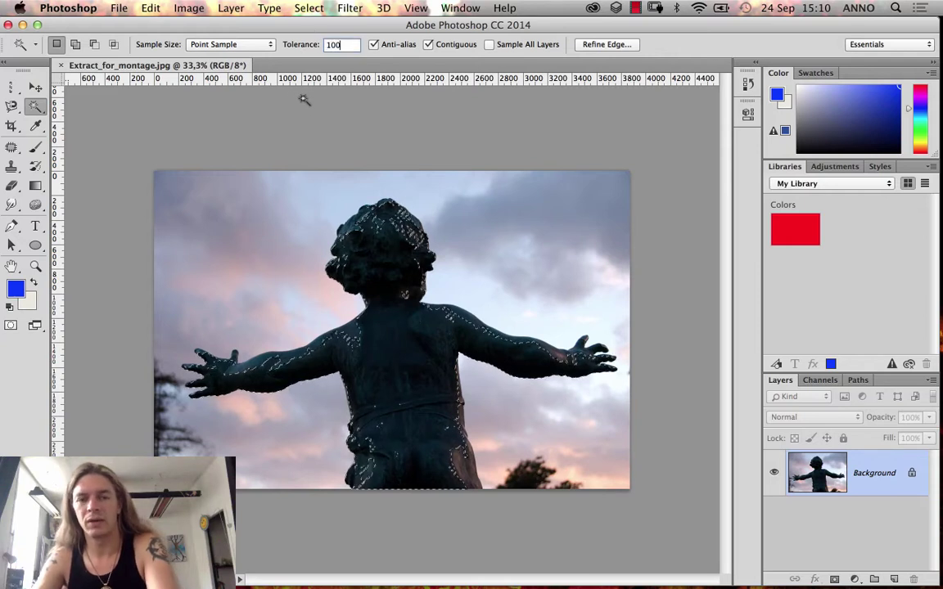
pyautogui.click(390, 376)
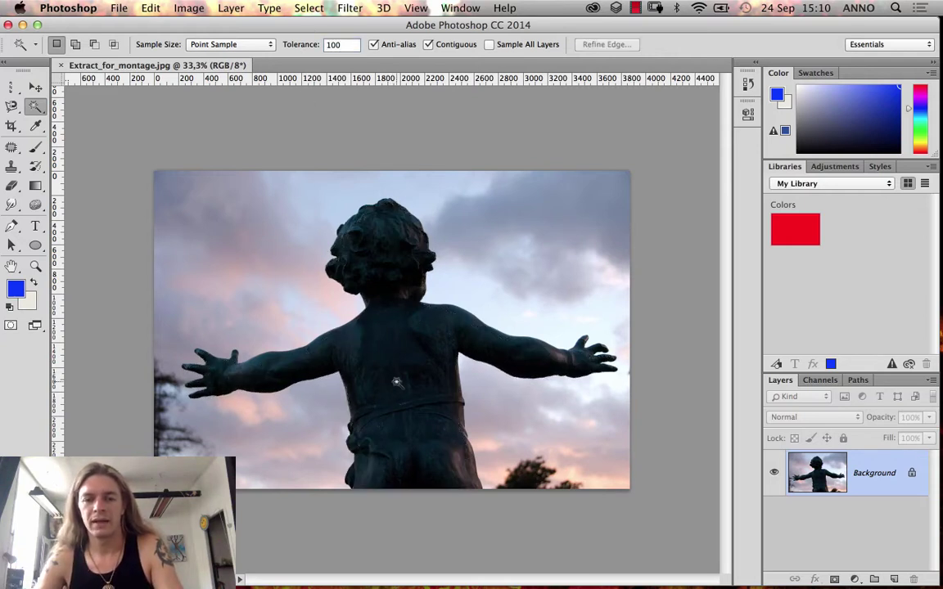
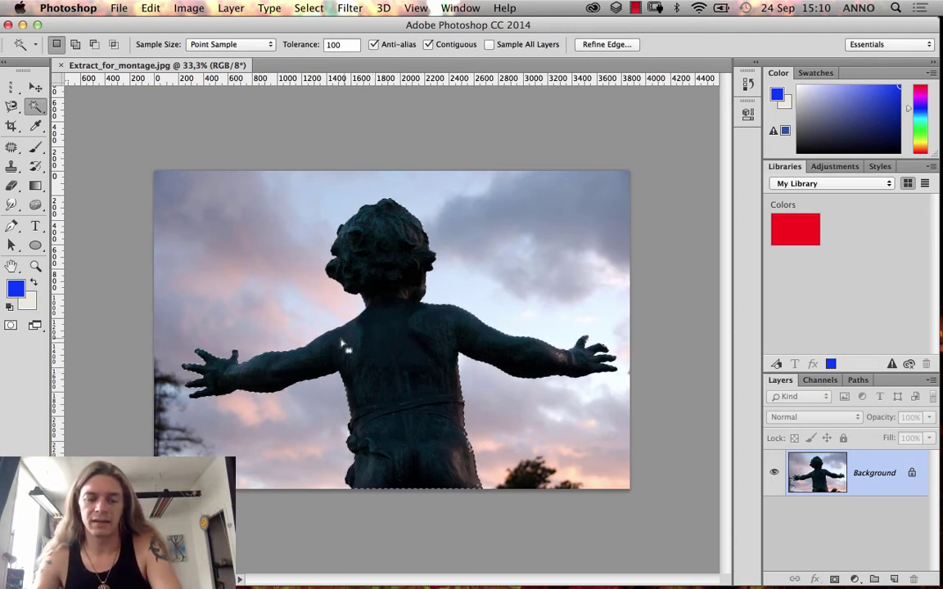
# - Add the dark tree at the photo's left edge to the Magic Wand selection
pyautogui.press('shift')
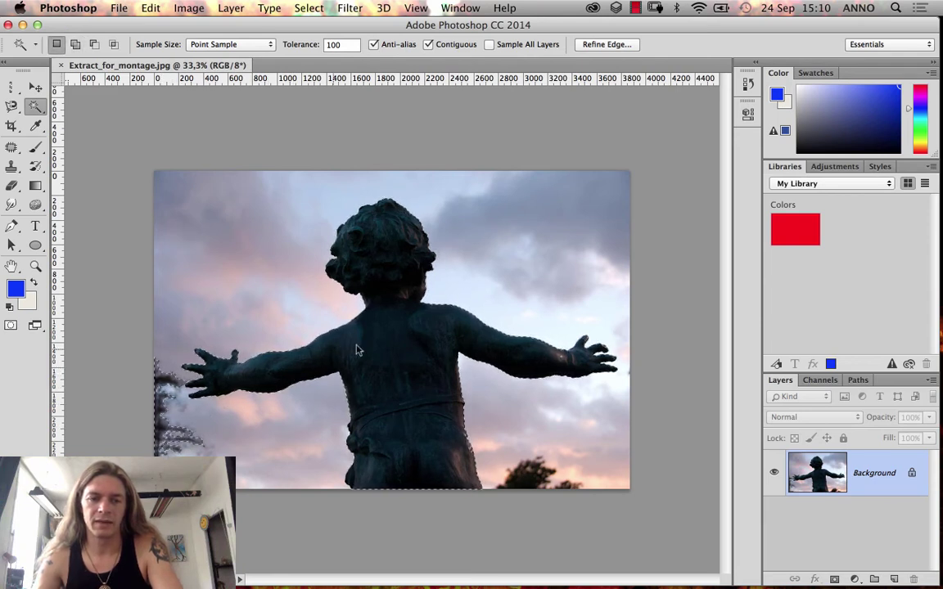
pyautogui.press('shift')
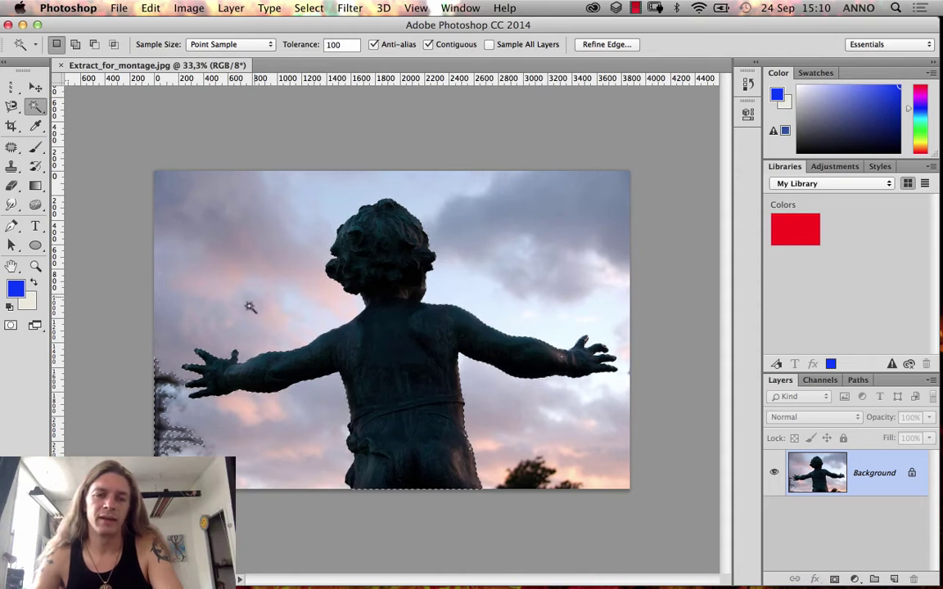
pyautogui.press('shift')
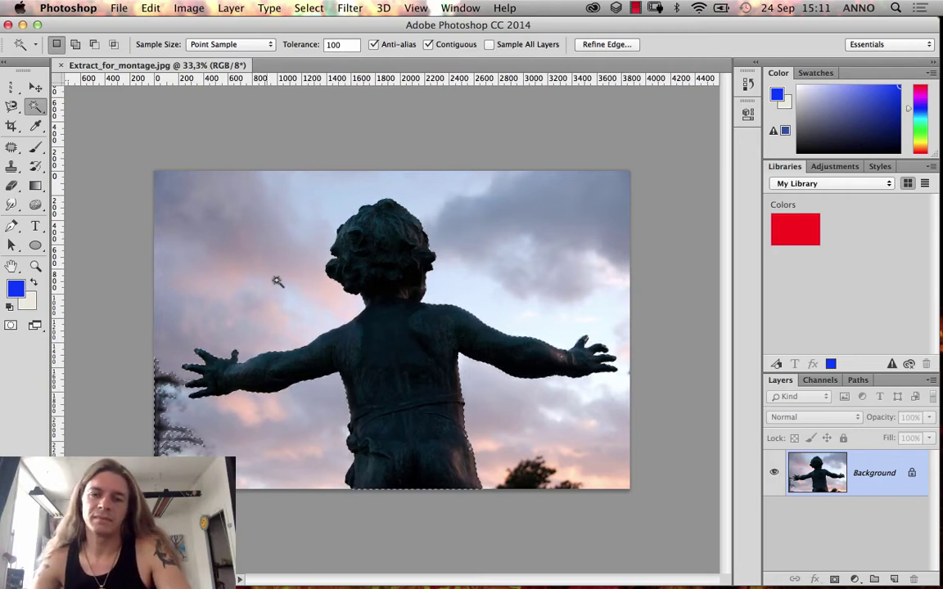
# - Examine the input and output level ranges in the Levels adjustment and close it without applying changes
pyautogui.press('super+l')
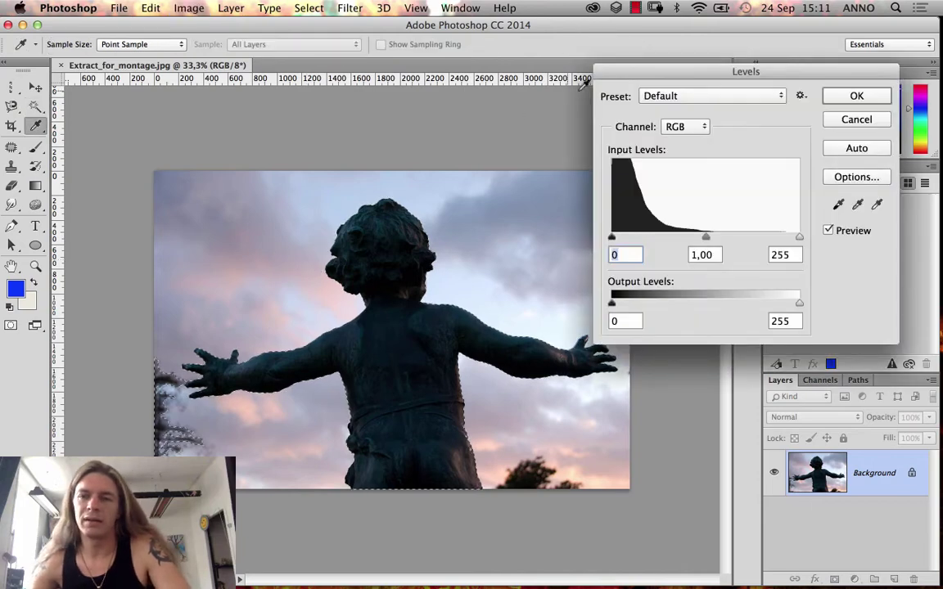
pyautogui.moveTo(605, 78); pyautogui.dragTo(384, 127)
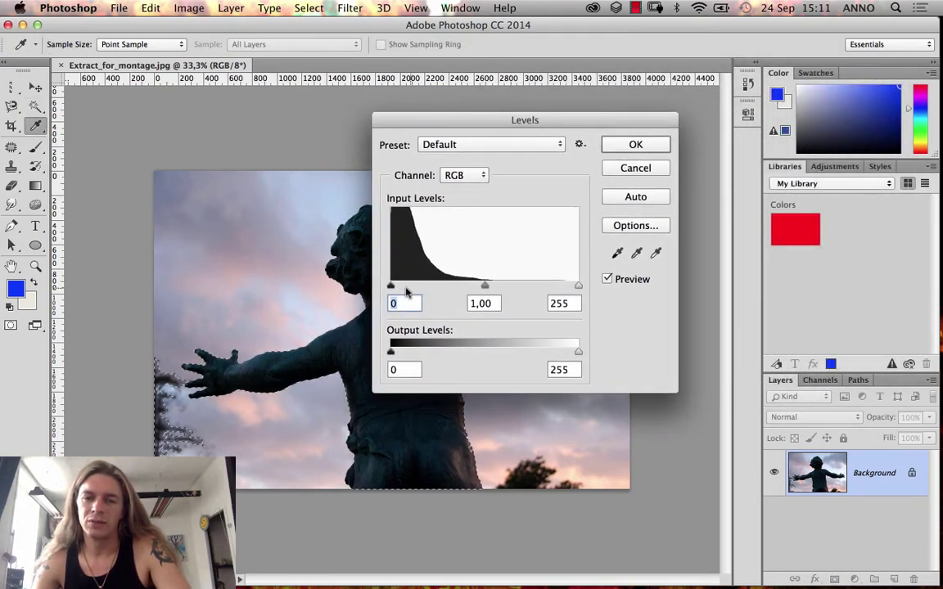
pyautogui.doubleClick(557, 302)
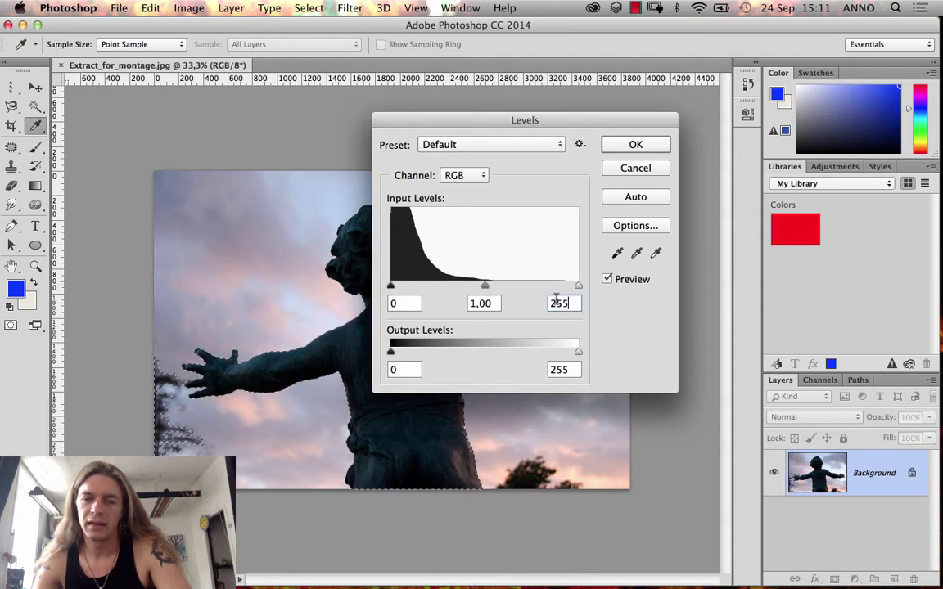
pyautogui.doubleClick(398, 304)
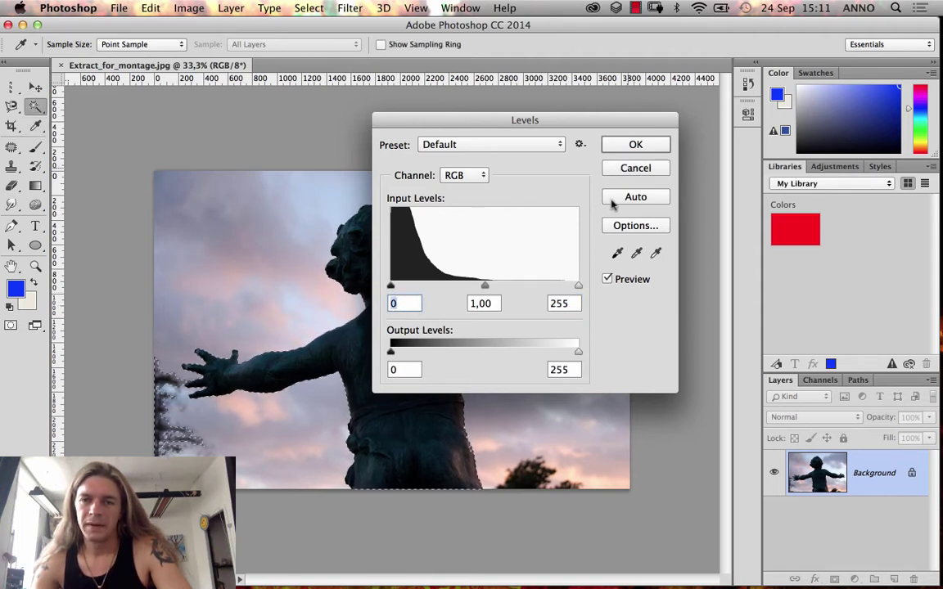
pyautogui.press('Escape')
pyautogui.press('w')
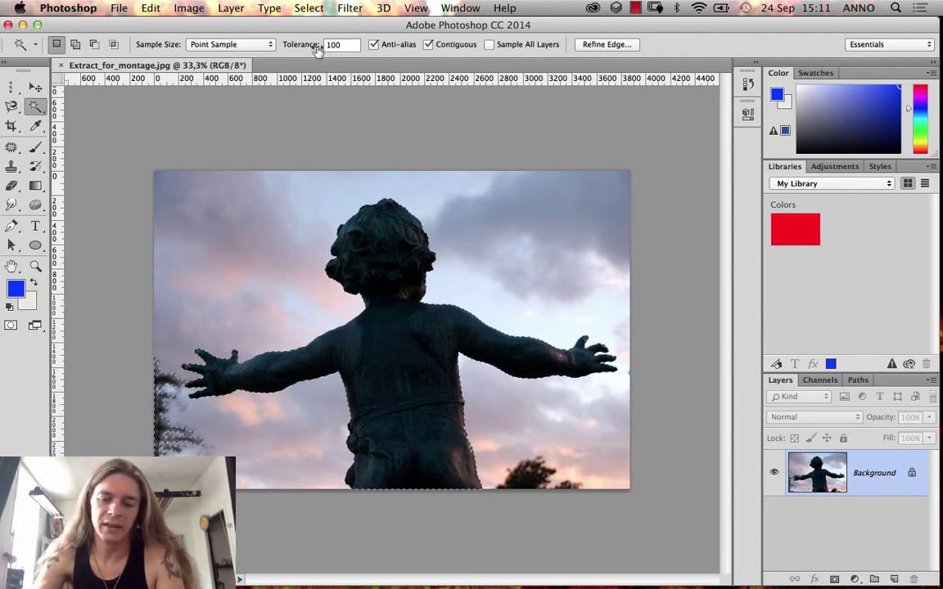
pyautogui.press('super+l')
pyautogui.moveTo(431, 120); pyautogui.dragTo(256, 176)
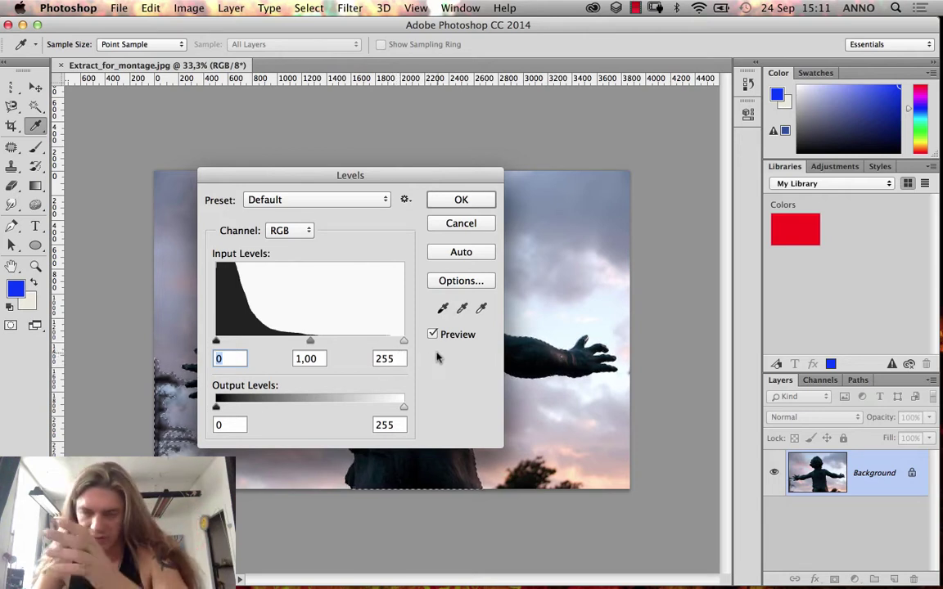
pyautogui.click(461, 223)
pyautogui.press('w')
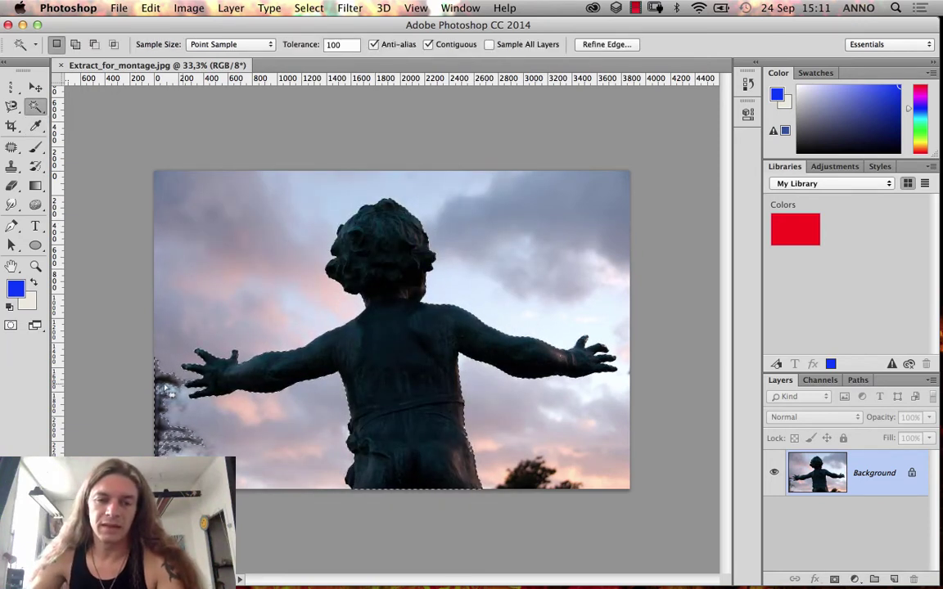
# - Clear the selection and select the dark areas across the whole photo with the Magic Wand, with Contiguous turned off
pyautogui.keyDown('alt'); pyautogui.click(242, 439); pyautogui.keyUp('alt')
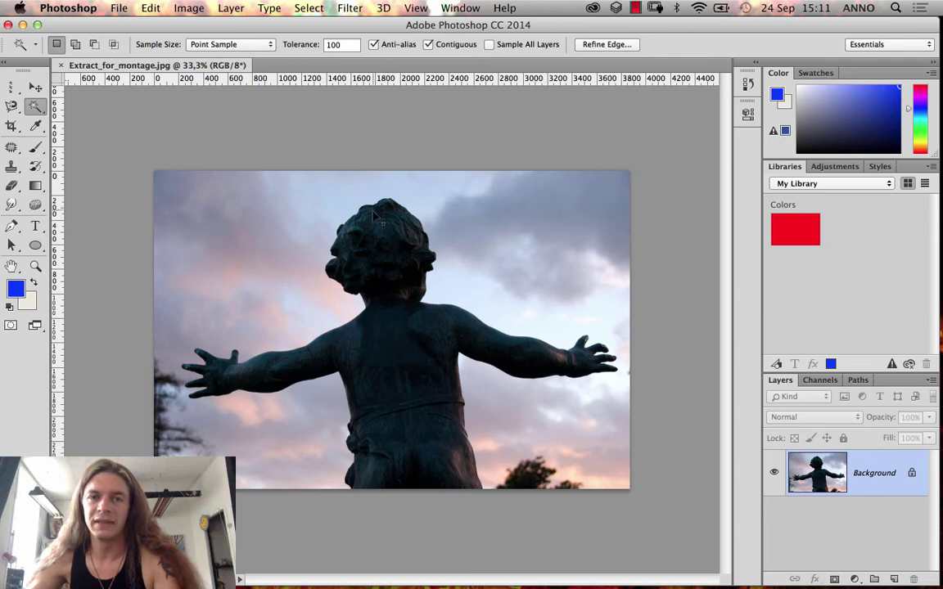
pyautogui.press('super+d')
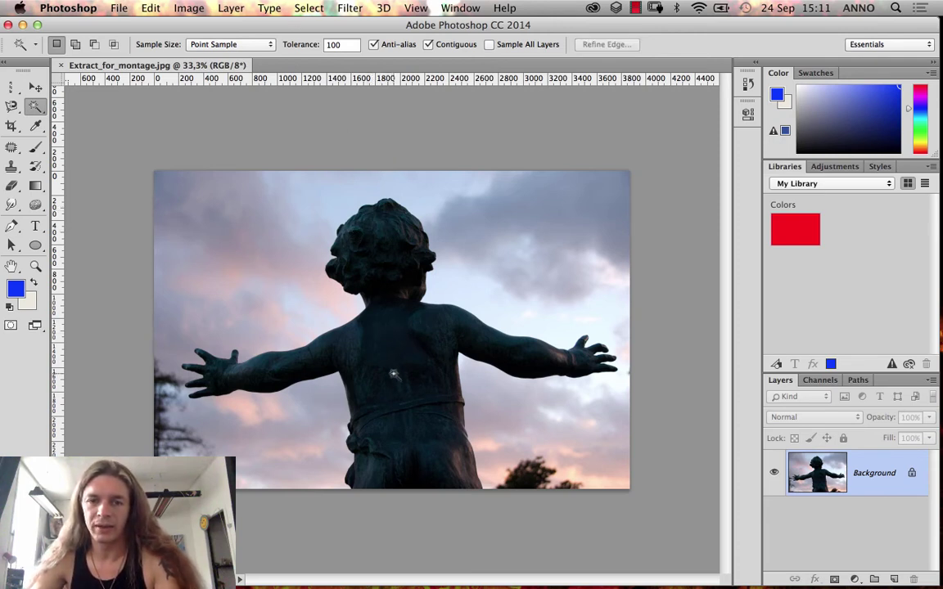
pyautogui.click(427, 45)
pyautogui.click(385, 343)
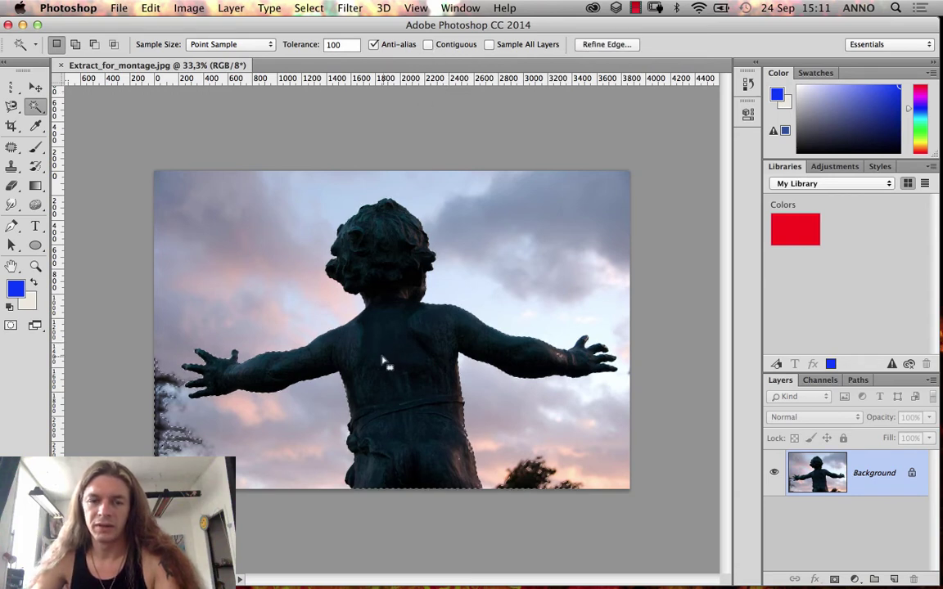
# - Reselect the statue with Contiguous turned back on and add the left-hand tree to the selection
pyautogui.press('shift')
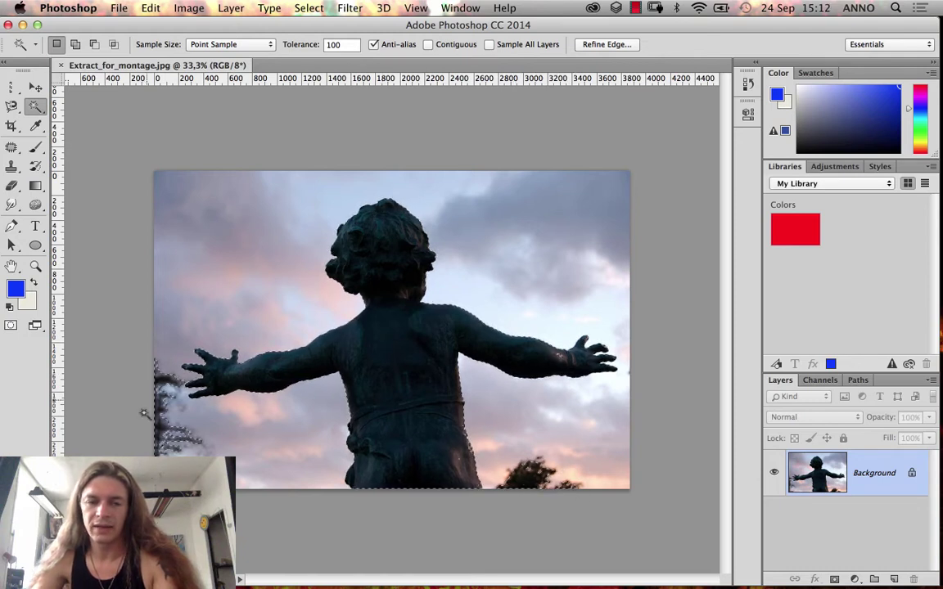
pyautogui.keyDown('shift'); pyautogui.click(511, 483); pyautogui.keyUp('shift')
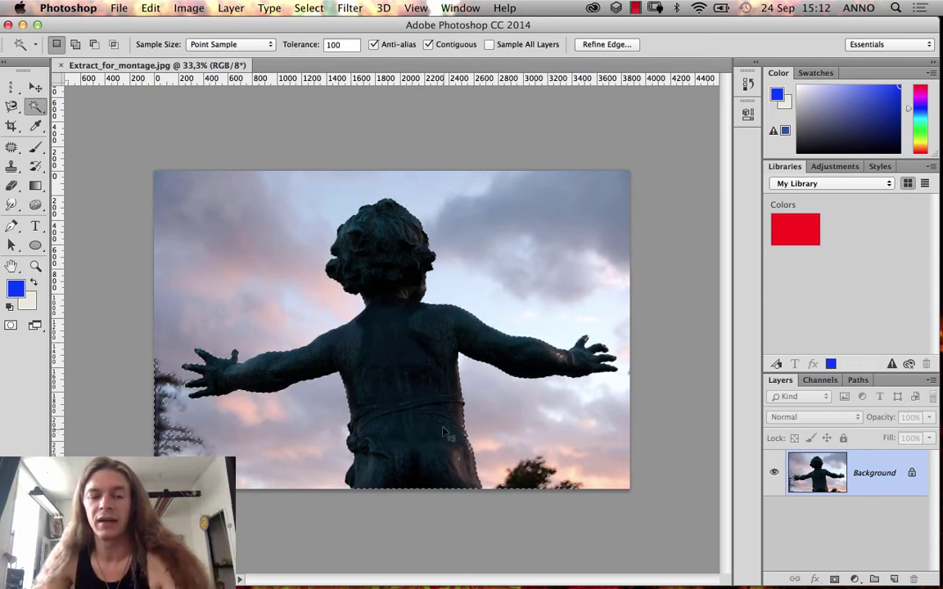
pyautogui.press('super+d')
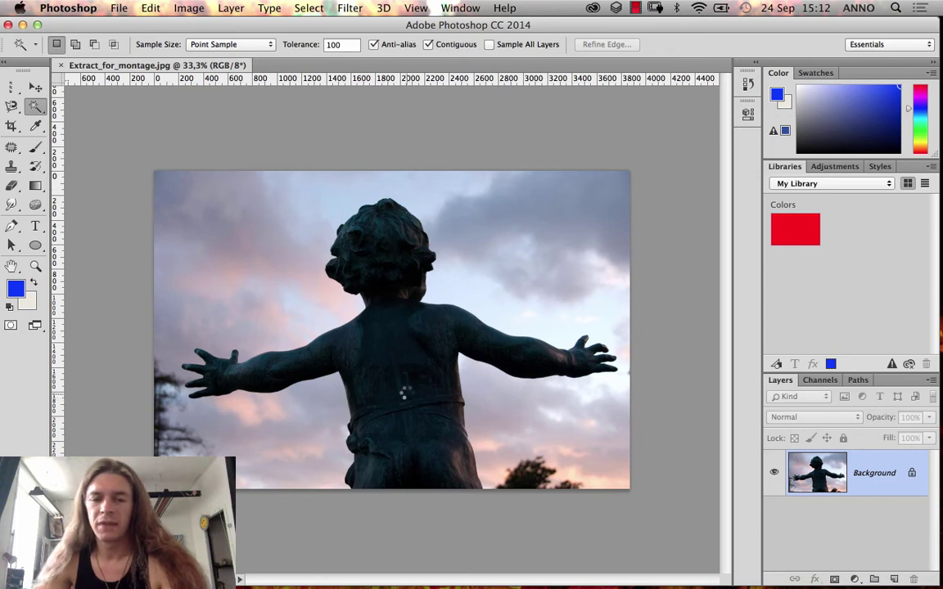
pyautogui.press('shift')
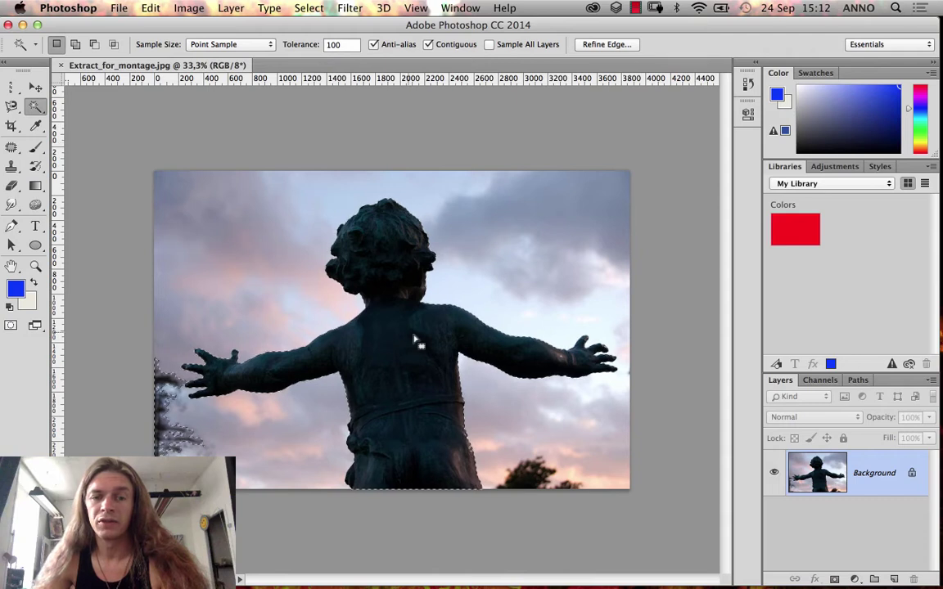
pyautogui.press('shift')
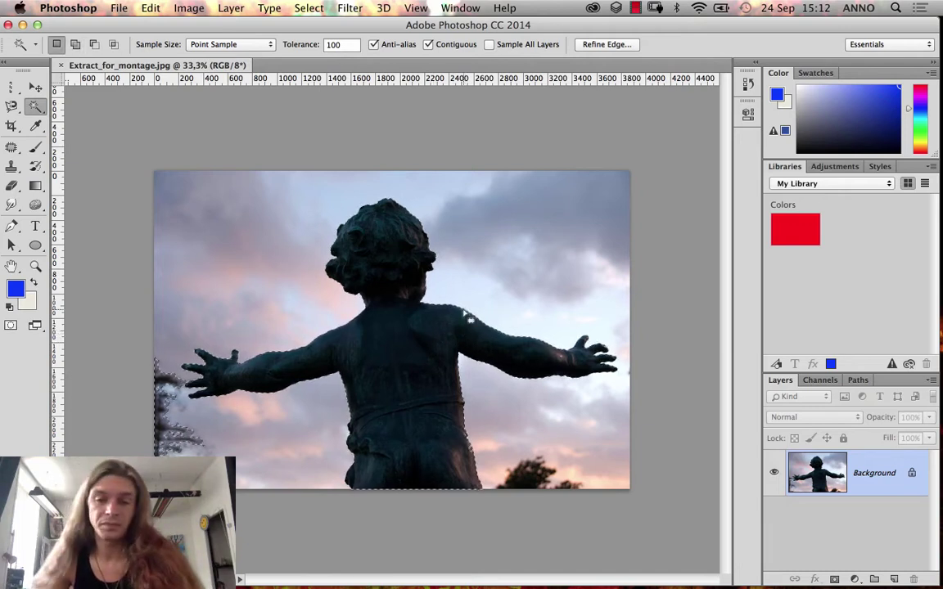
# - Try to add the unselected highlights on the statue's right hip with the Magic Wand, reverting each attempt to the previous selection
pyautogui.press('z')
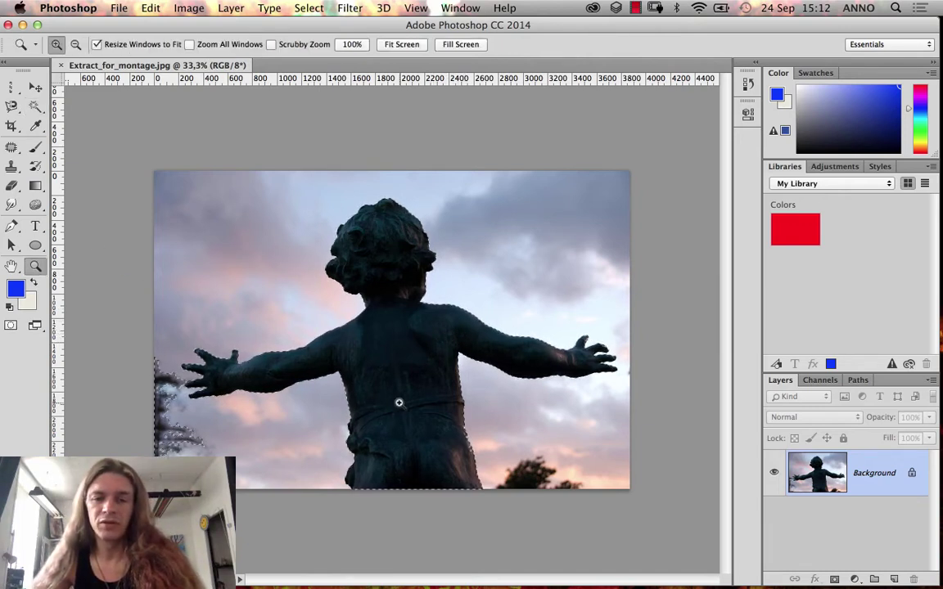
pyautogui.moveTo(399, 372); pyautogui.dragTo(509, 499)
pyautogui.moveTo(280, 164); pyautogui.dragTo(512, 491)
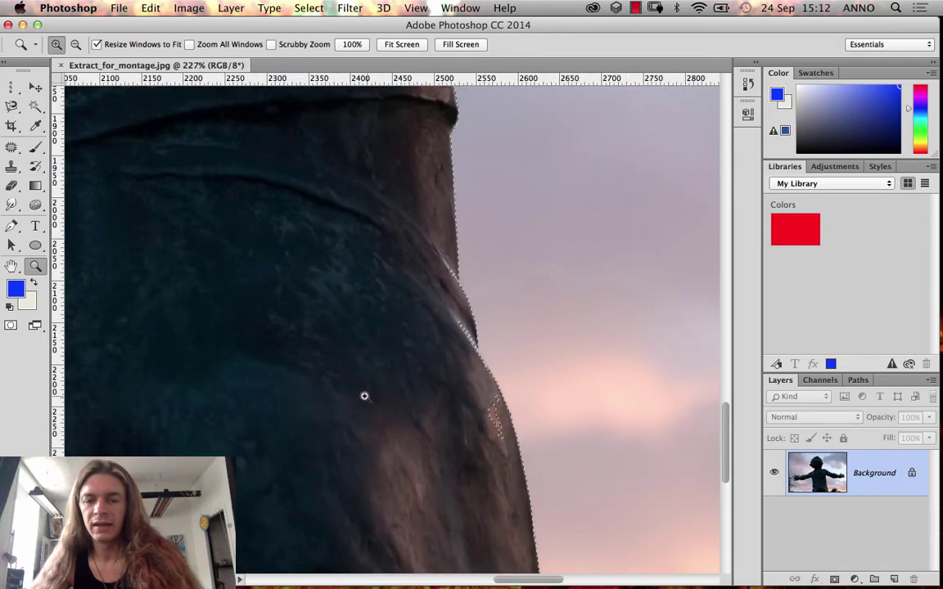
pyautogui.click(35, 108)
pyautogui.press('shift')
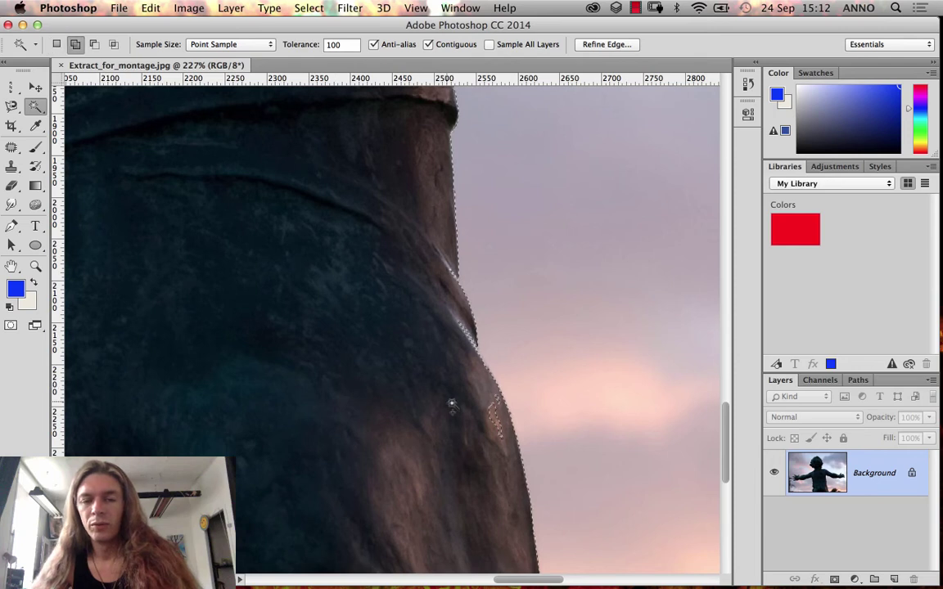
pyautogui.keyDown('shift'); pyautogui.click(489, 419); pyautogui.keyUp('shift')
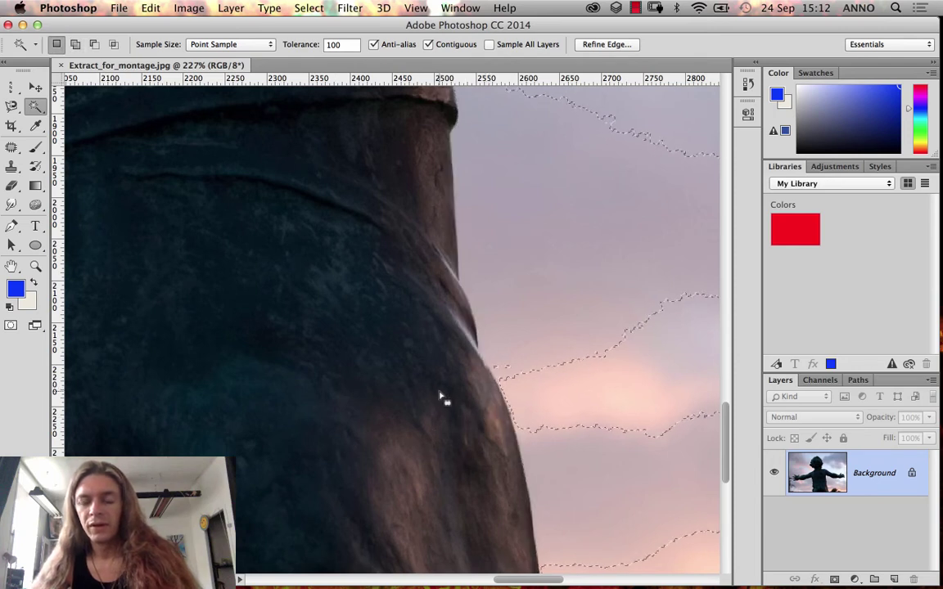
pyautogui.press('super+z')
pyautogui.press('shift')
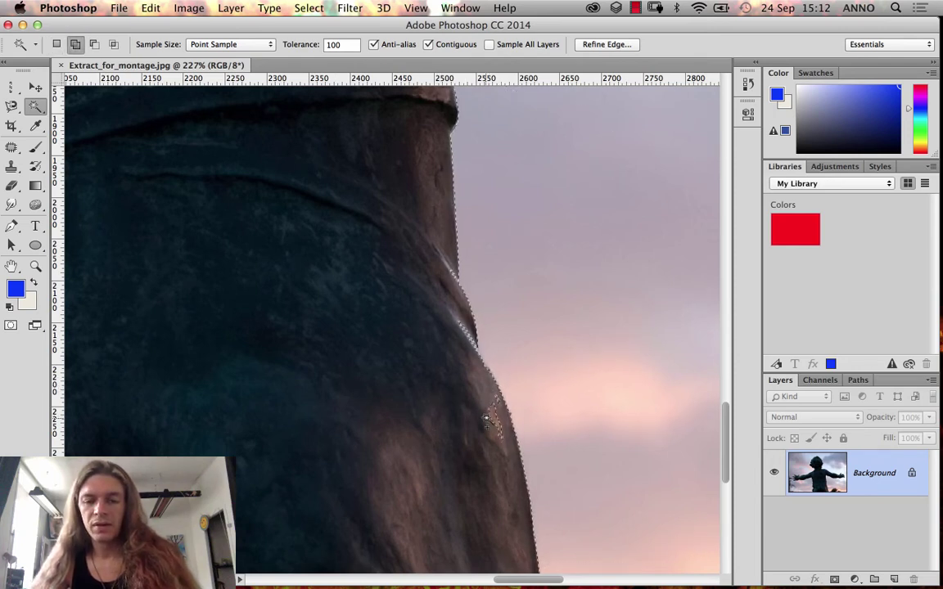
pyautogui.keyDown('shift'); pyautogui.click(479, 431); pyautogui.keyUp('shift')
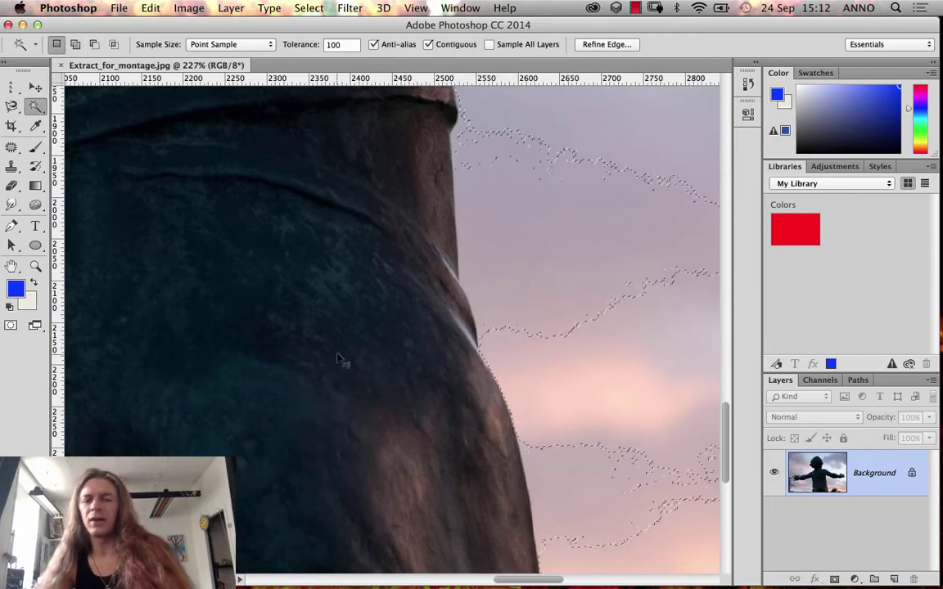
pyautogui.click(437, 360)
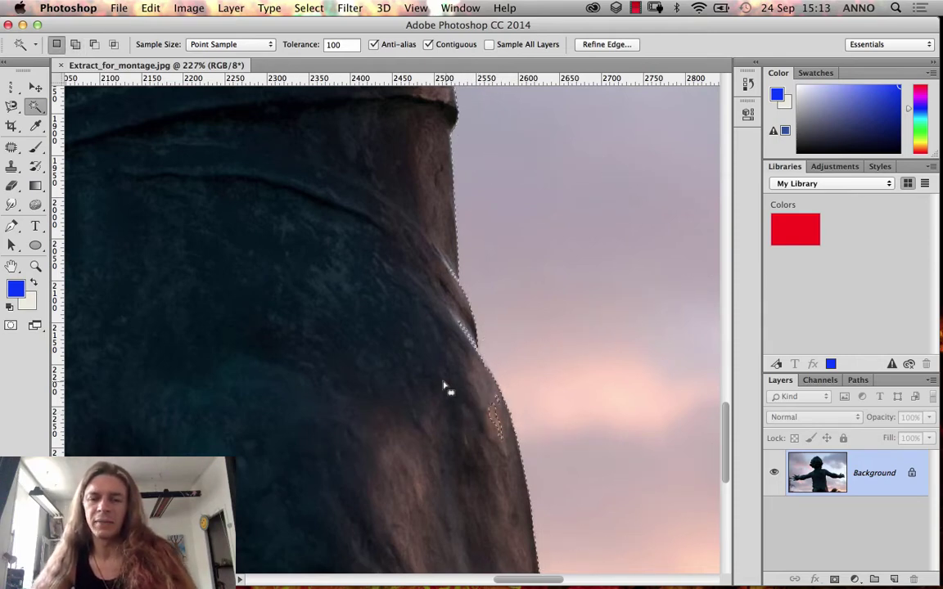
# - Set the Magic Wand tolerance to 50 and add the unselected orange highlight on the statue's right hip to the selection
pyautogui.click(301, 45)
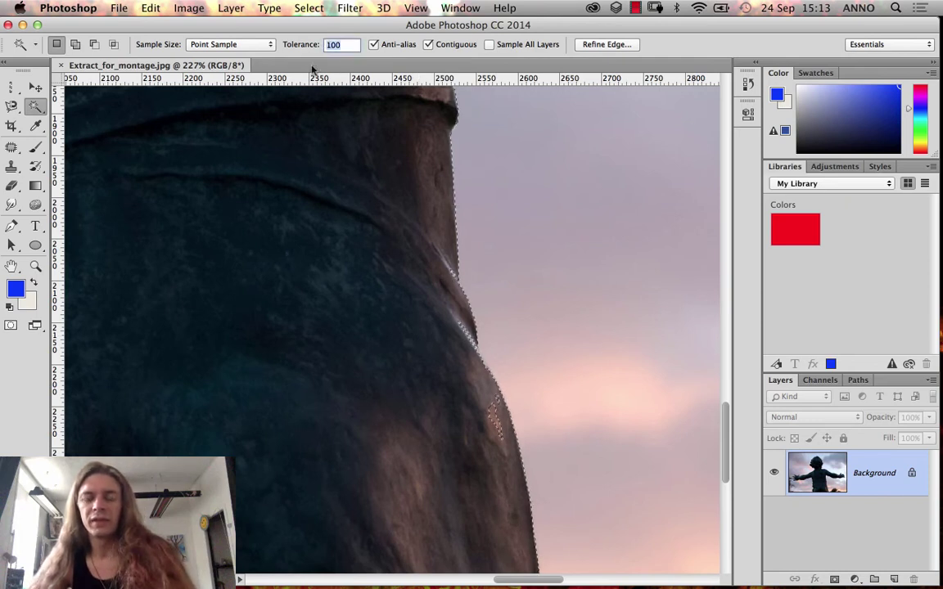
pyautogui.write('5')
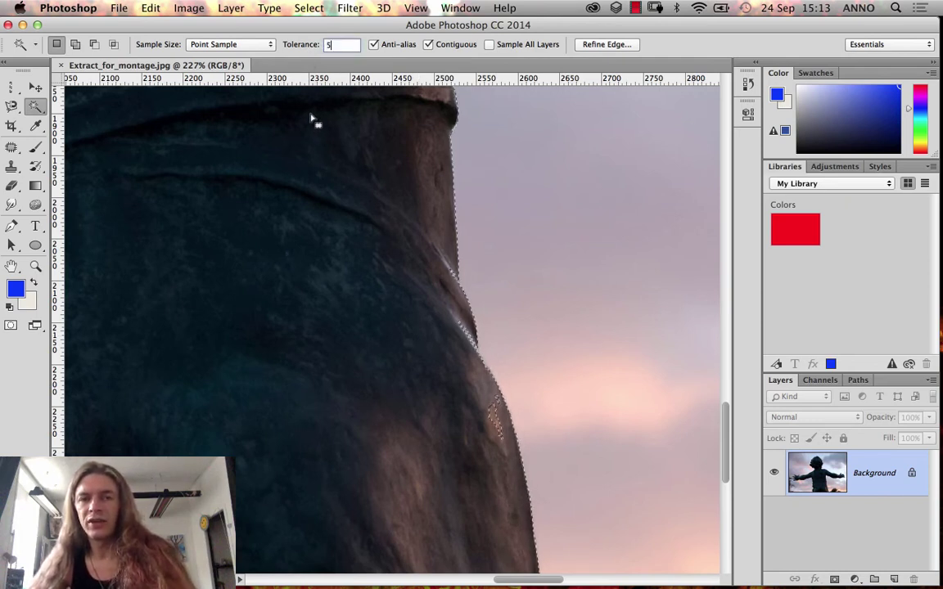
pyautogui.write('0')
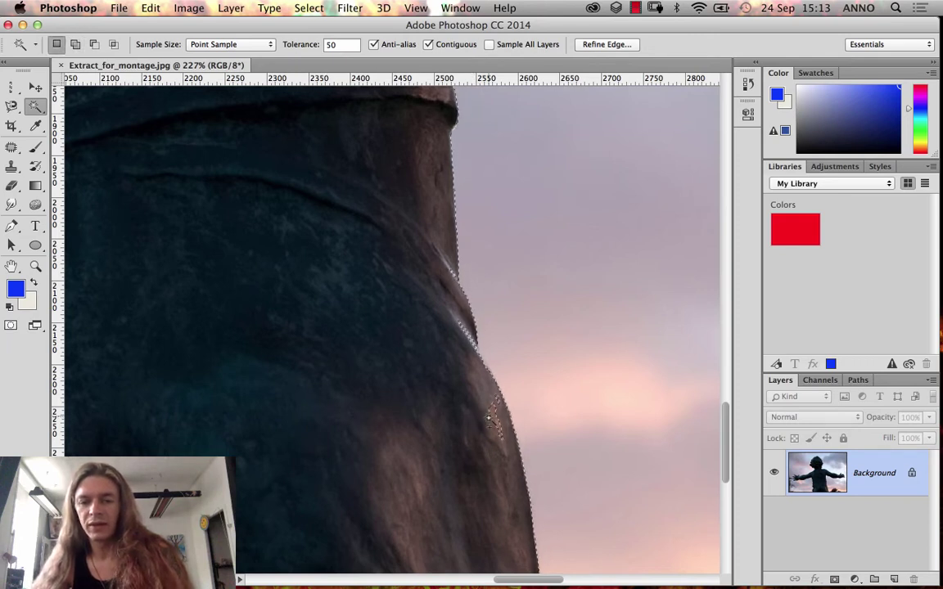
pyautogui.press('shift')
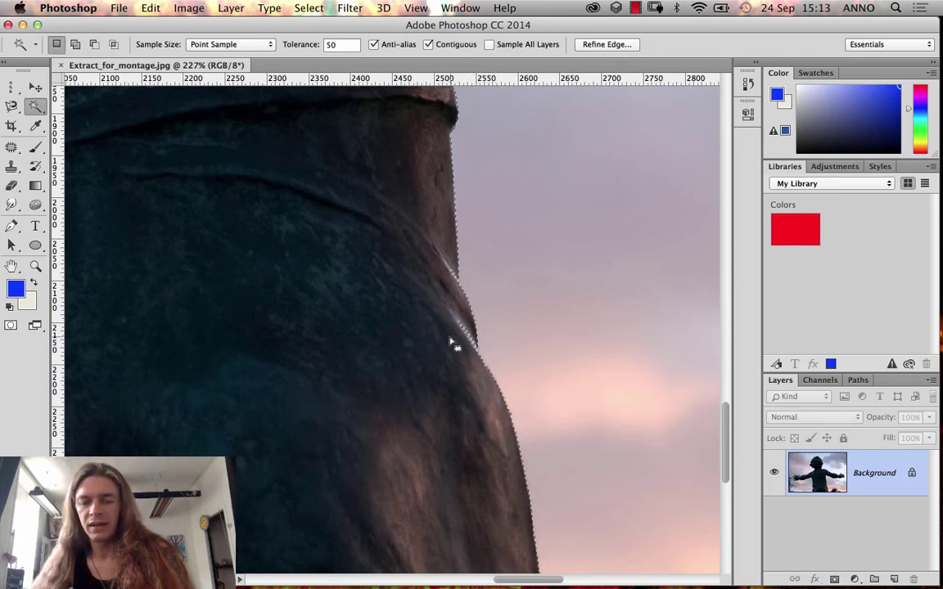
pyautogui.moveTo(507, 195); pyautogui.dragTo(477, 324)
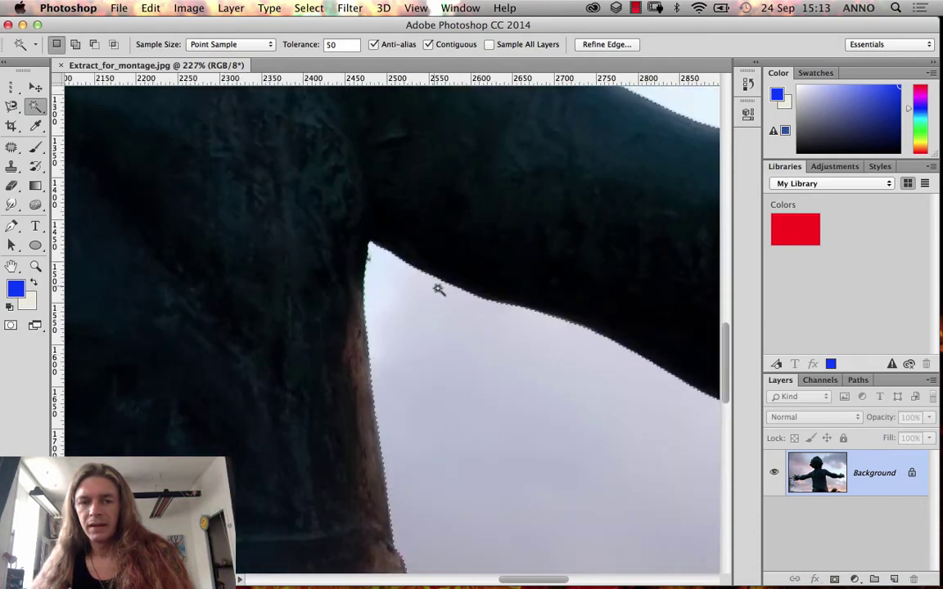
pyautogui.scroll(-10, 423, 284)
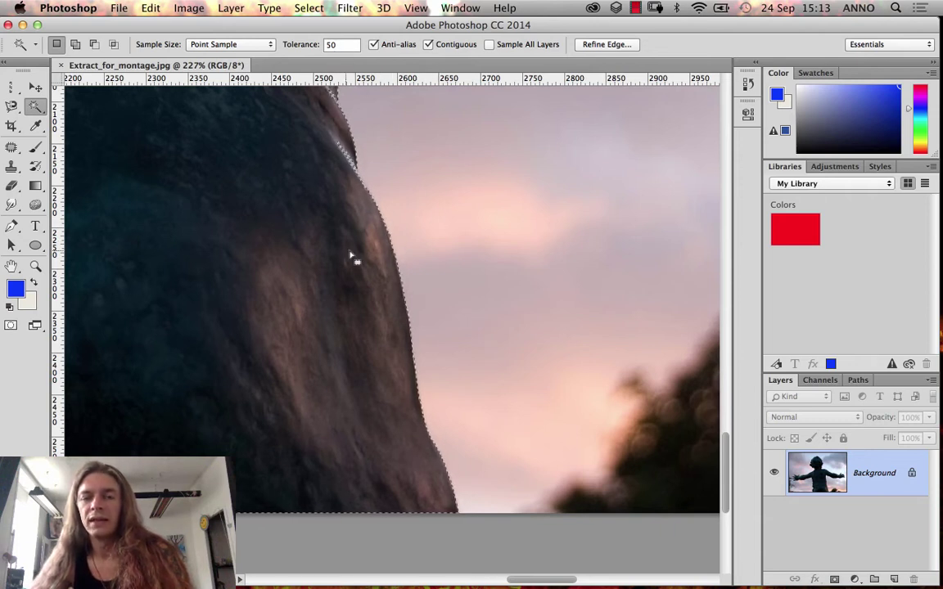
pyautogui.hscroll(3, 354, 257)
pyautogui.scroll(3, 353, 257)
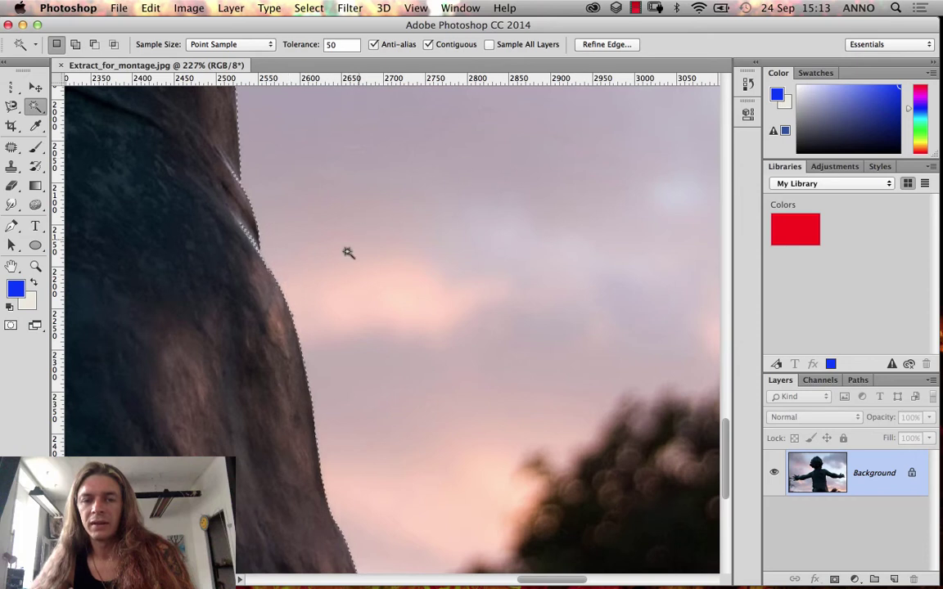
# - Add the remaining bright cloth-fold highlights along the statue's right hip to the selection with the Lasso tool
pyautogui.press('shift')
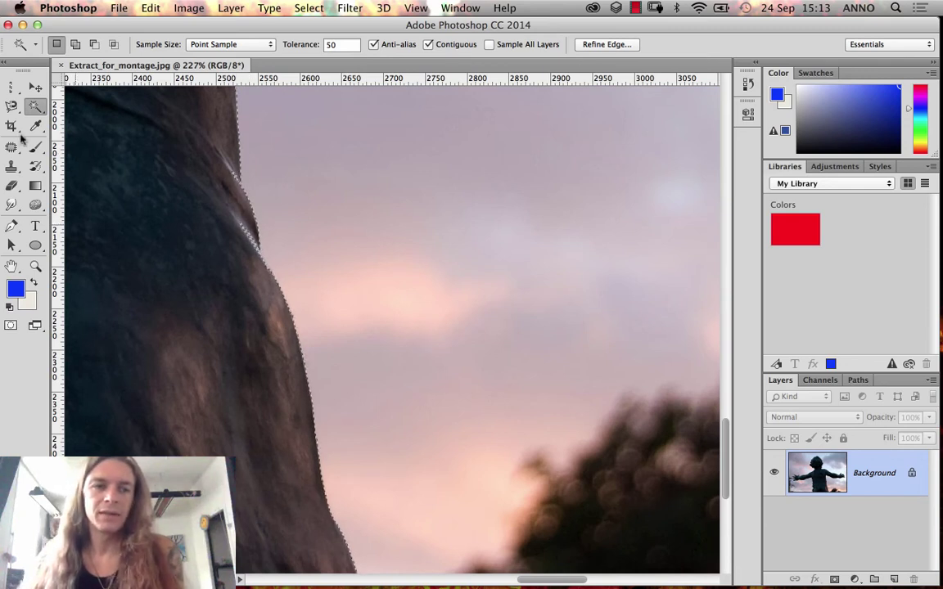
pyautogui.moveTo(12, 105); pyautogui.dragTo(62, 105)
pyautogui.scroll(2, 206, 189)
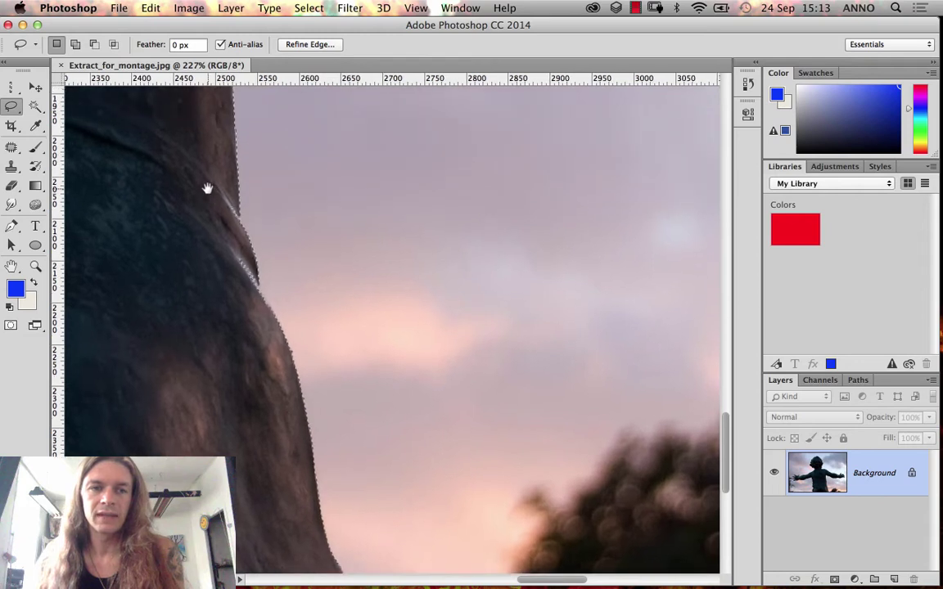
pyautogui.press('shift')
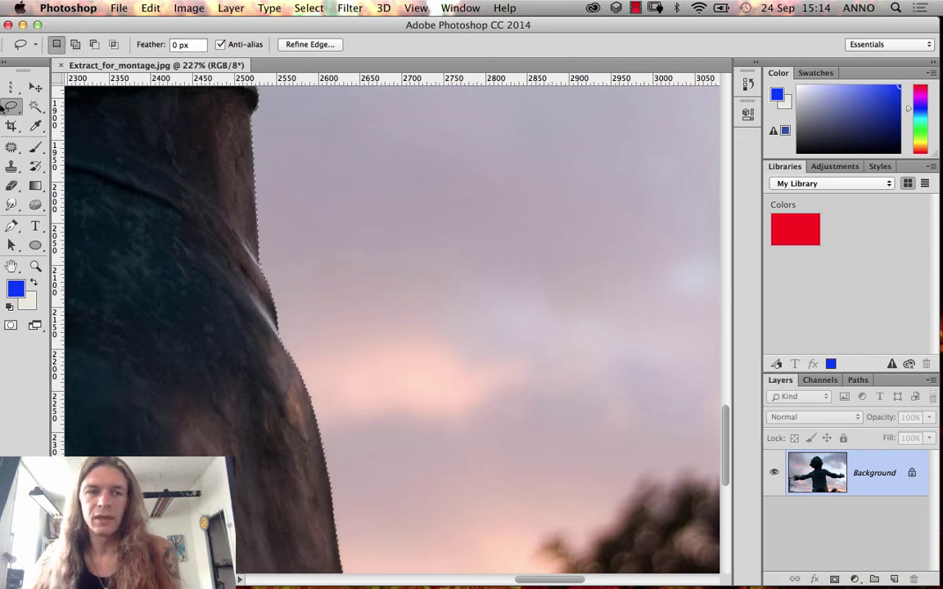
# - Add the unselected highlights on the thumb and index fingertip of the statue's right-hand side hand to the Lasso selection
pyautogui.press('space')
pyautogui.moveTo(351, 204); pyautogui.dragTo(333, 314)
pyautogui.scroll(10, 341, 294)
pyautogui.hscroll(-5, 341, 292)
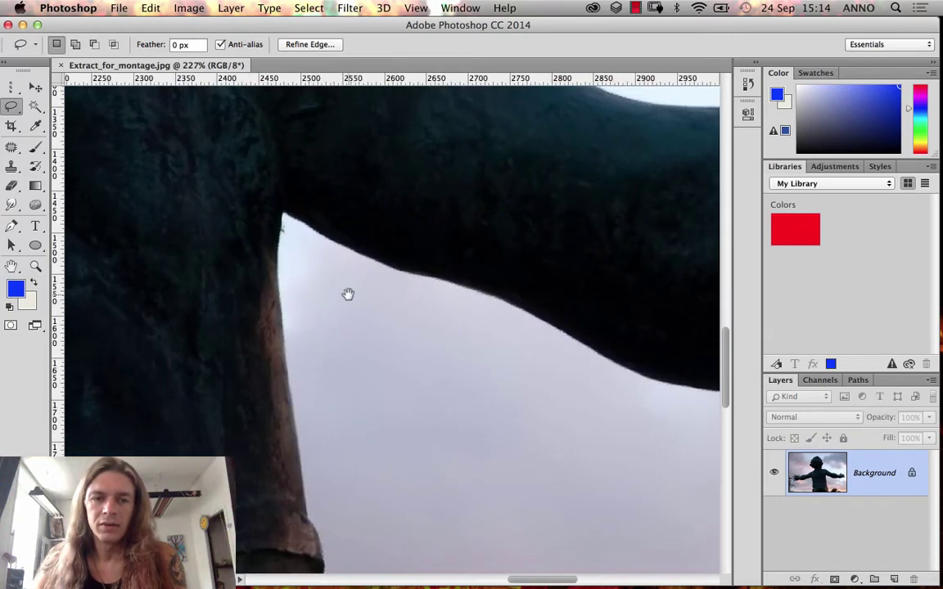
pyautogui.hscroll(15, 499, 284)
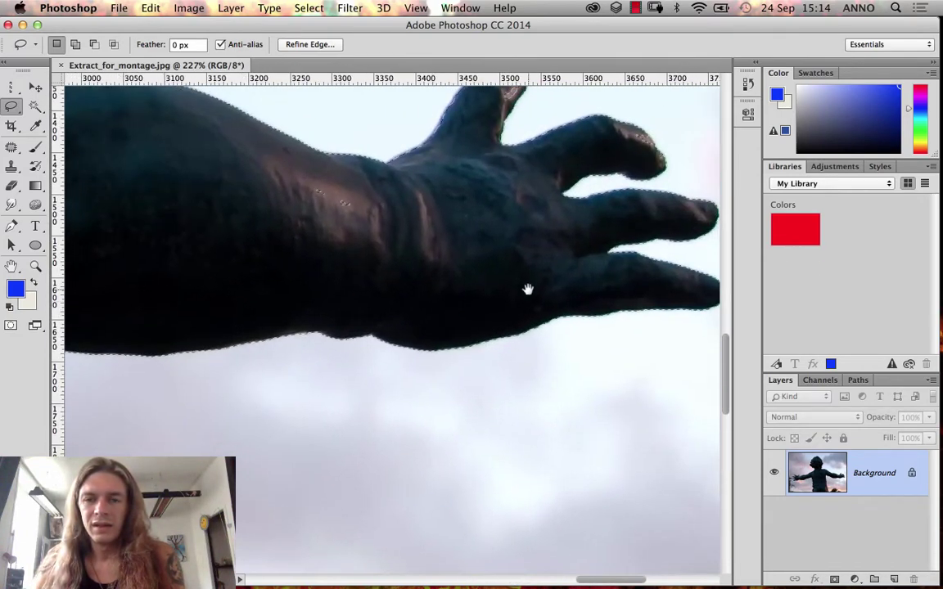
pyautogui.scroll(2, 460, 340)
pyautogui.hscroll(1, 460, 341)
pyautogui.press('shift')
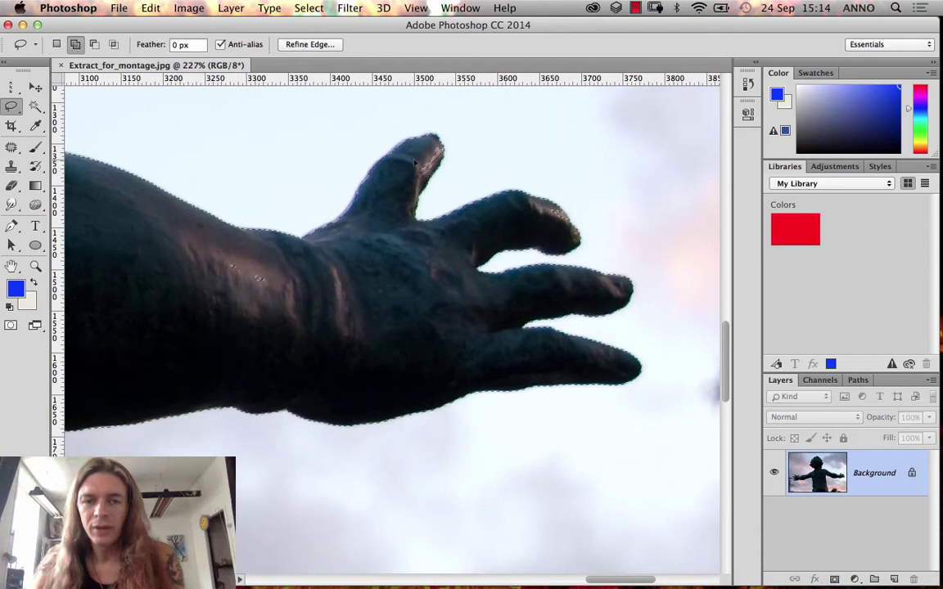
pyautogui.moveTo(432, 170)
pyautogui.mouseDown()
pyautogui.moveTo(445, 152)
pyautogui.moveTo(408, 180)
pyautogui.mouseUp()
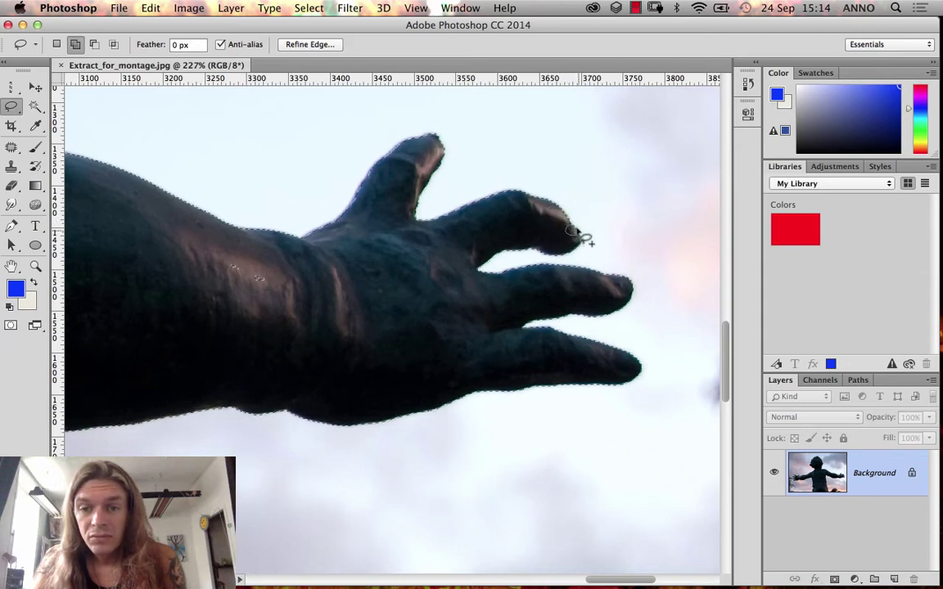
pyautogui.moveTo(576, 237); pyautogui.dragTo(564, 250)
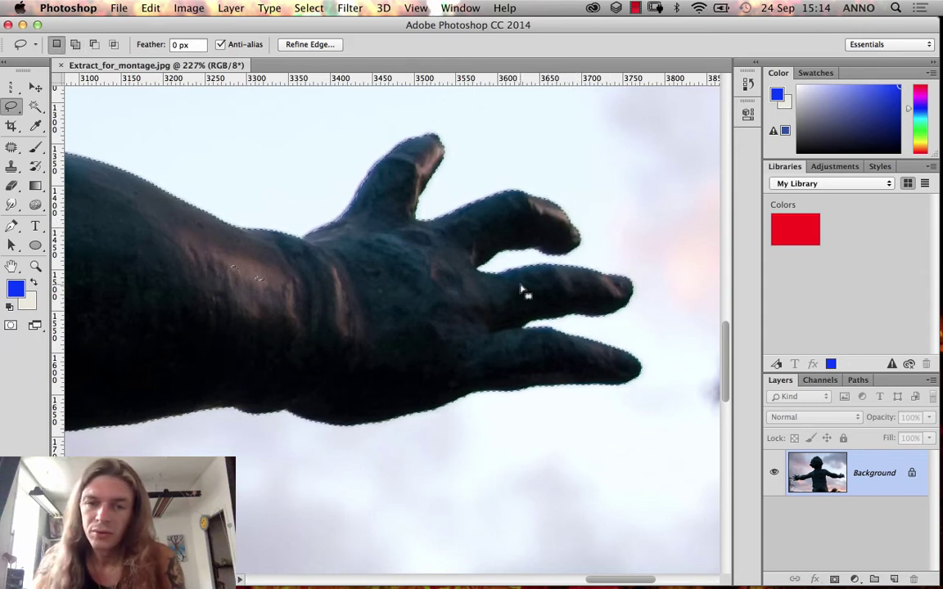
# - Add the small unselected highlights on the forearm near the same hand's wrist to the selection with the Lasso
pyautogui.press('shift')
pyautogui.moveTo(324, 296)
pyautogui.mouseDown()
pyautogui.moveTo(259, 354)
pyautogui.moveTo(311, 357)
pyautogui.moveTo(284, 307)
pyautogui.mouseUp()
pyautogui.moveTo(341, 341); pyautogui.dragTo(365, 353)
pyautogui.moveTo(284, 317); pyautogui.dragTo(363, 342)
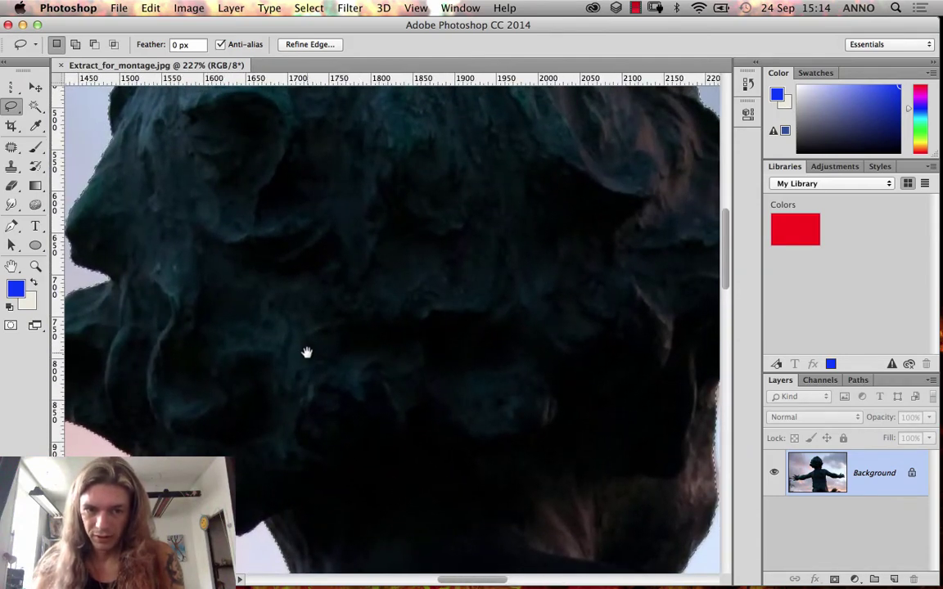
# - Separate the left-hand fingertip from the tree and subtract the tree's upper branches from the selection with the Lasso
pyautogui.moveTo(307, 351); pyautogui.dragTo(464, 410)
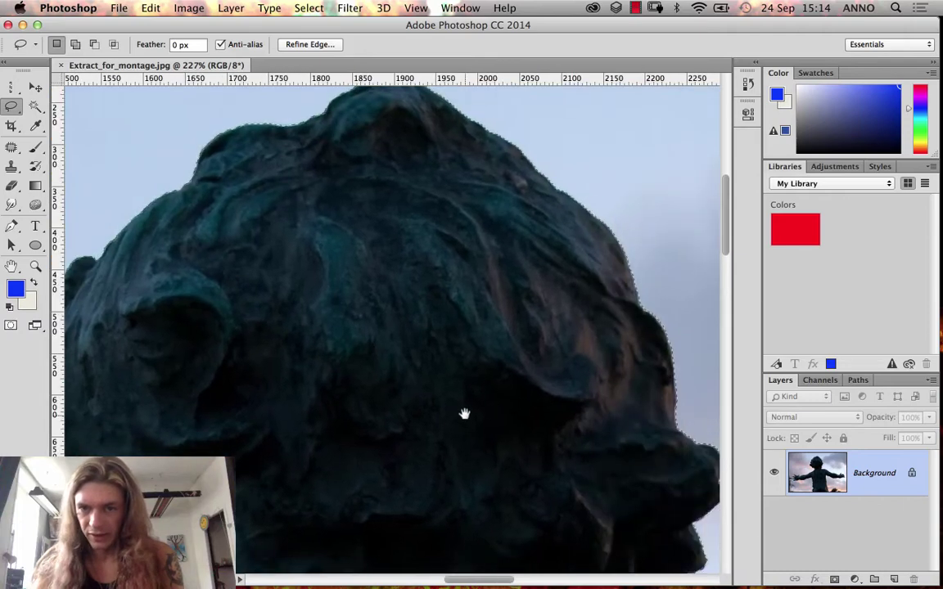
pyautogui.moveTo(423, 471); pyautogui.dragTo(522, 423)
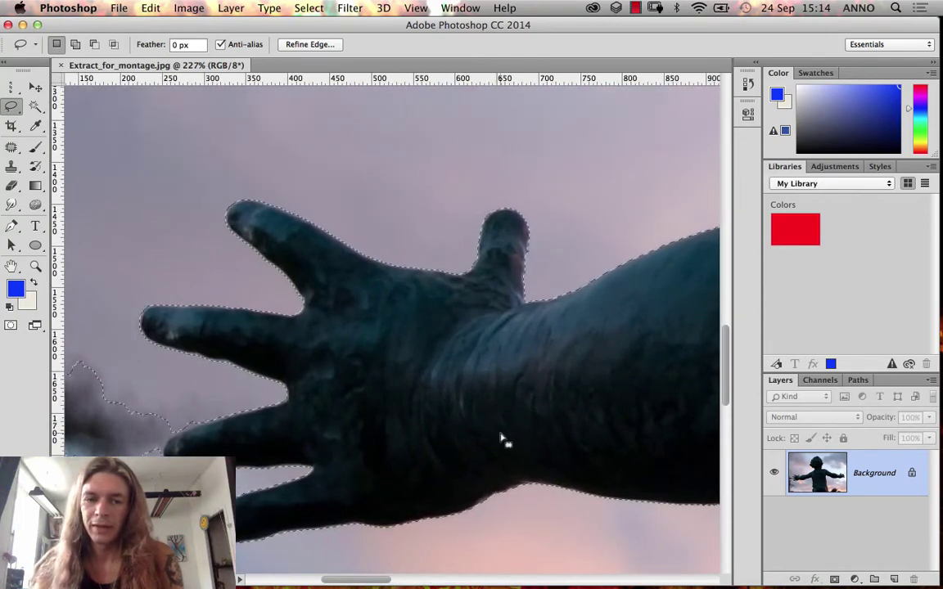
pyautogui.moveTo(320, 430); pyautogui.dragTo(562, 350)
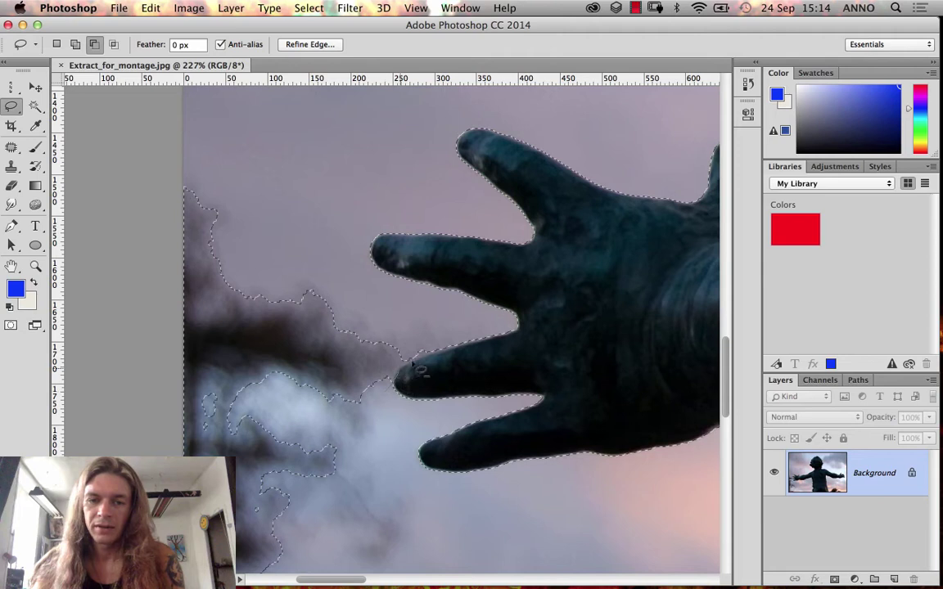
pyautogui.moveTo(378, 337)
pyautogui.mouseDown()
pyautogui.moveTo(331, 421)
pyautogui.moveTo(390, 343)
pyautogui.mouseUp()
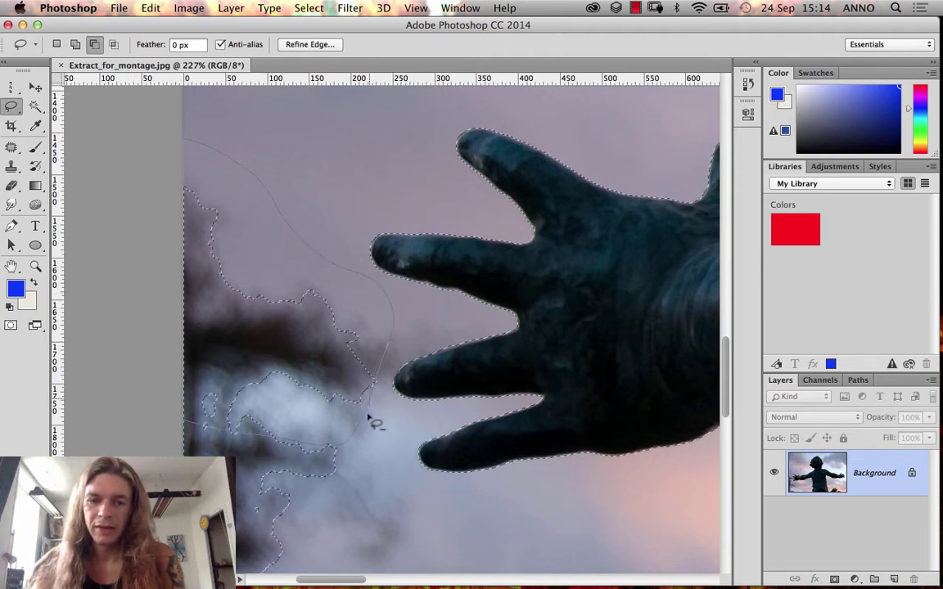
pyautogui.moveTo(370, 419); pyautogui.dragTo(368, 421)
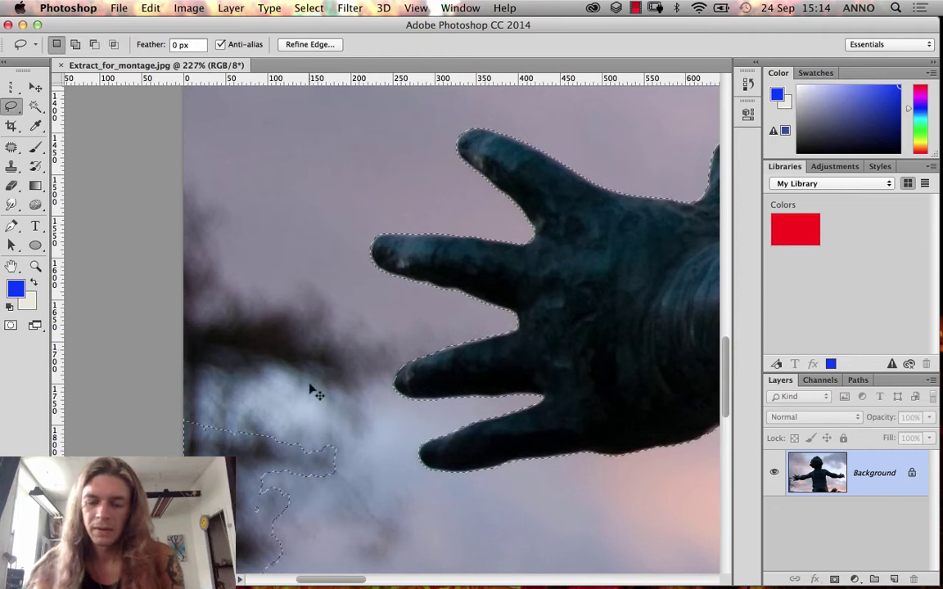
# - Add a freehand Lasso area around the rest of the left-hand tree to the selection
pyautogui.press('super+minus')
pyautogui.press('super+minus')
pyautogui.moveTo(301, 436); pyautogui.dragTo(292, 304)
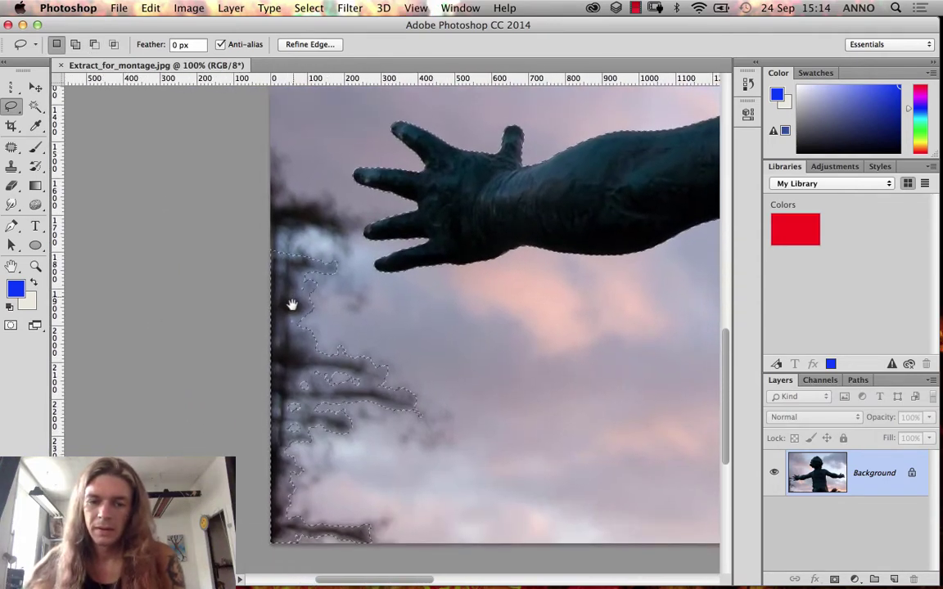
pyautogui.moveTo(219, 224)
pyautogui.mouseDown()
pyautogui.moveTo(274, 214)
pyautogui.moveTo(458, 479)
pyautogui.moveTo(405, 545)
pyautogui.mouseUp()
pyautogui.moveTo(233, 258); pyautogui.dragTo(235, 260)
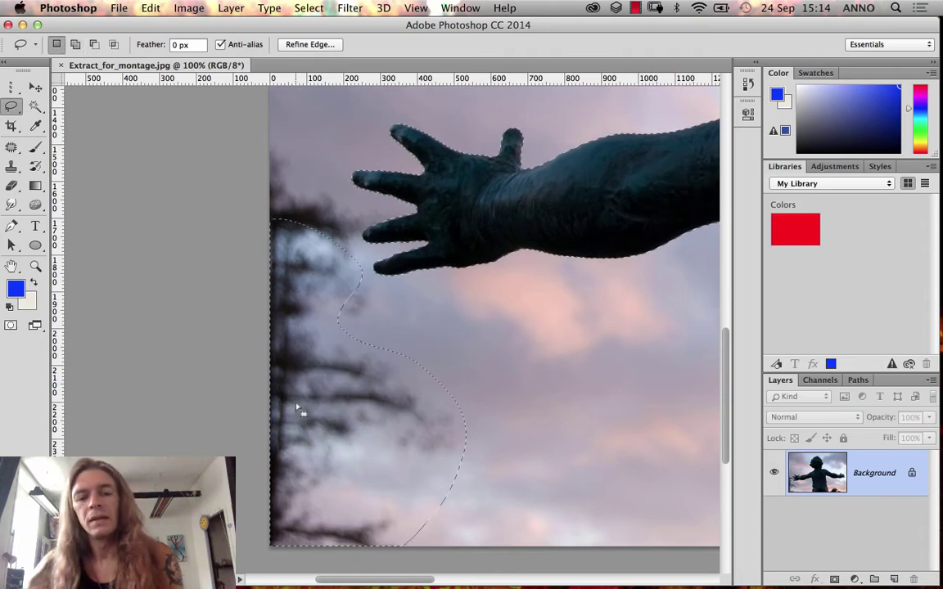
# - Subtract the whole remaining tree area beneath the left hand from the selection with freehand Lasso outlines
pyautogui.press('alt')
pyautogui.moveTo(288, 290); pyautogui.dragTo(304, 196)
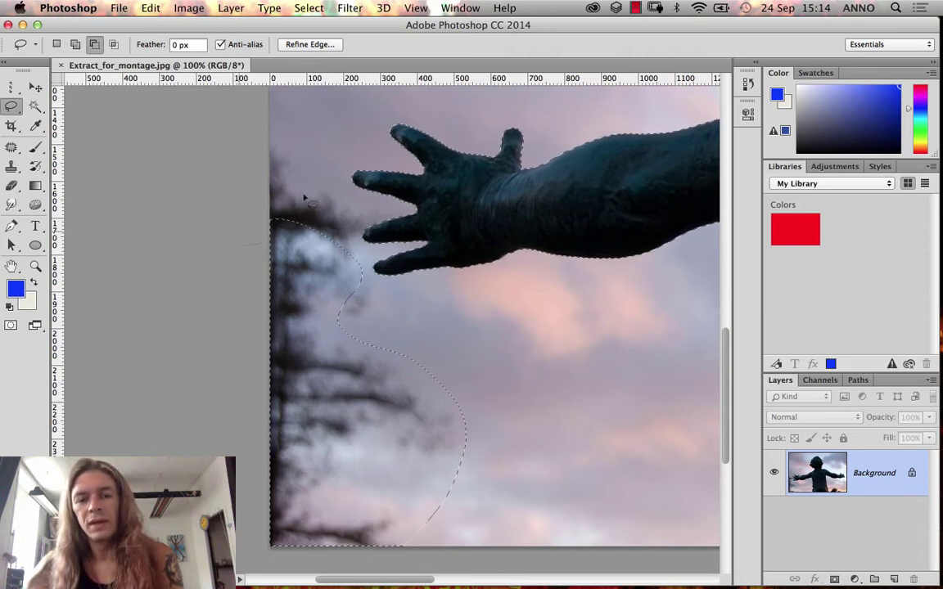
pyautogui.moveTo(100, 223); pyautogui.dragTo(101, 224)
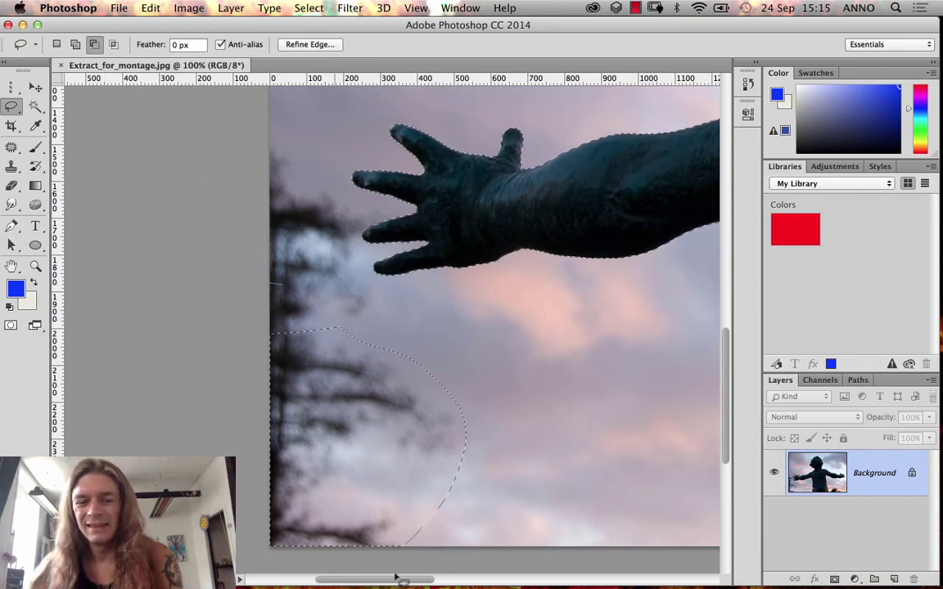
pyautogui.moveTo(396, 577)
pyautogui.mouseDown()
pyautogui.moveTo(544, 481)
pyautogui.moveTo(426, 354)
pyautogui.moveTo(247, 293)
pyautogui.moveTo(229, 270)
pyautogui.mouseUp()
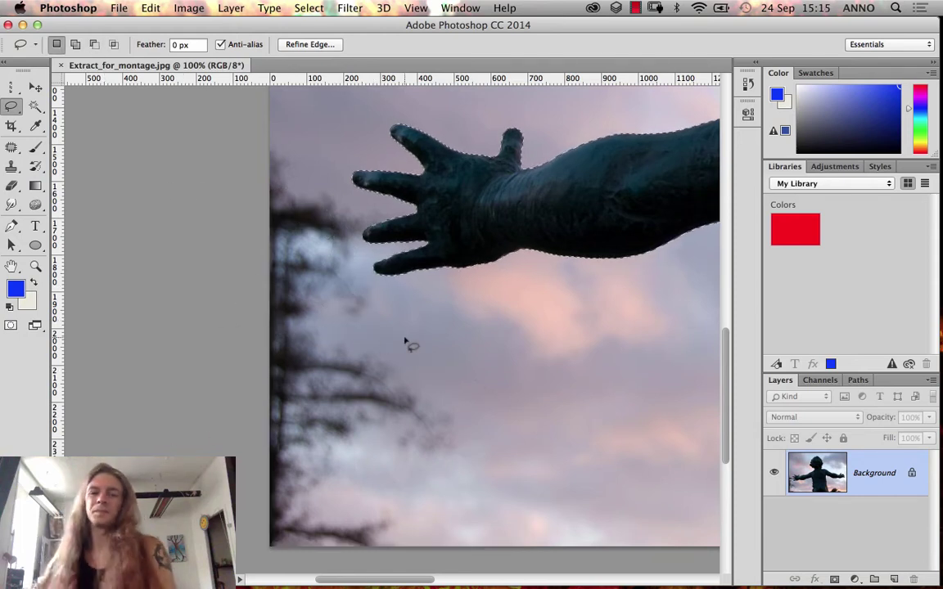
# - Clear the selection and reselect the whole statue by brushing over its back with the Quick Selection tool
pyautogui.press('super+0')
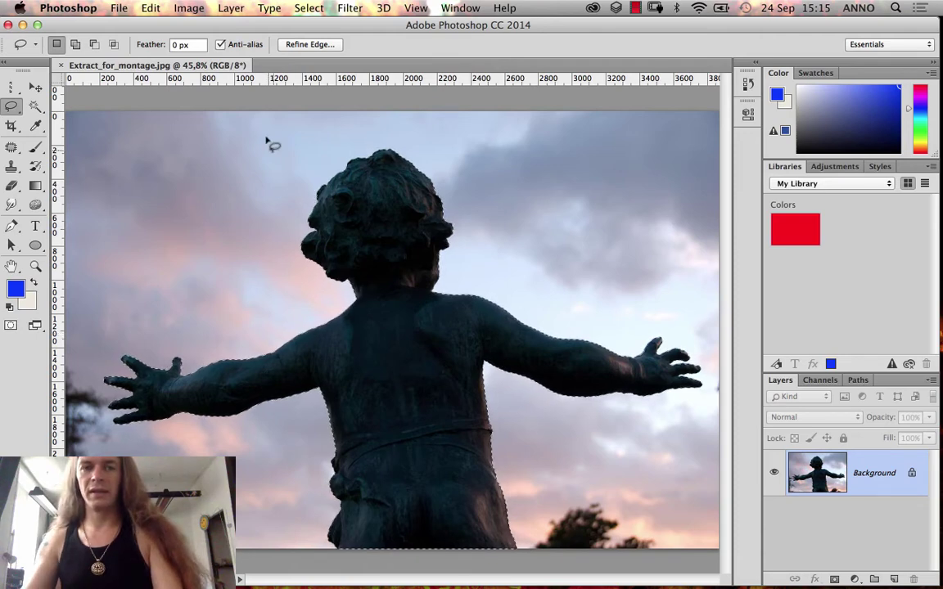
pyautogui.click(296, 8)
pyautogui.click(288, 39)
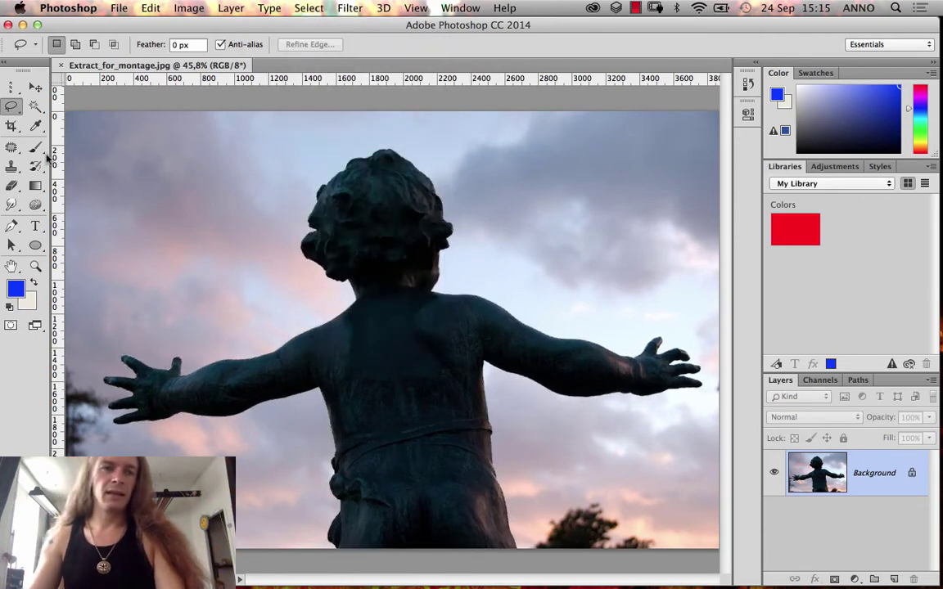
pyautogui.click(35, 107)
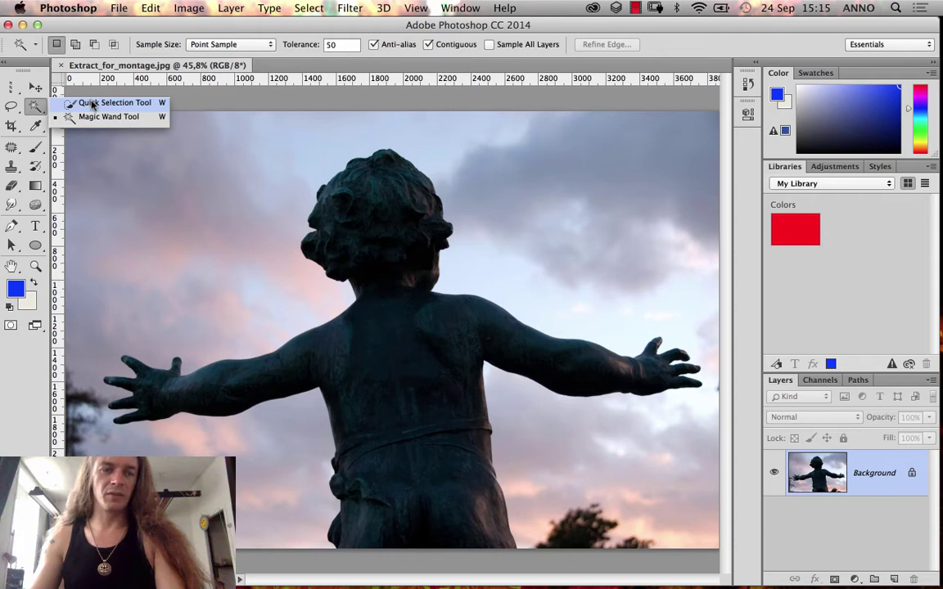
pyautogui.click(93, 105)
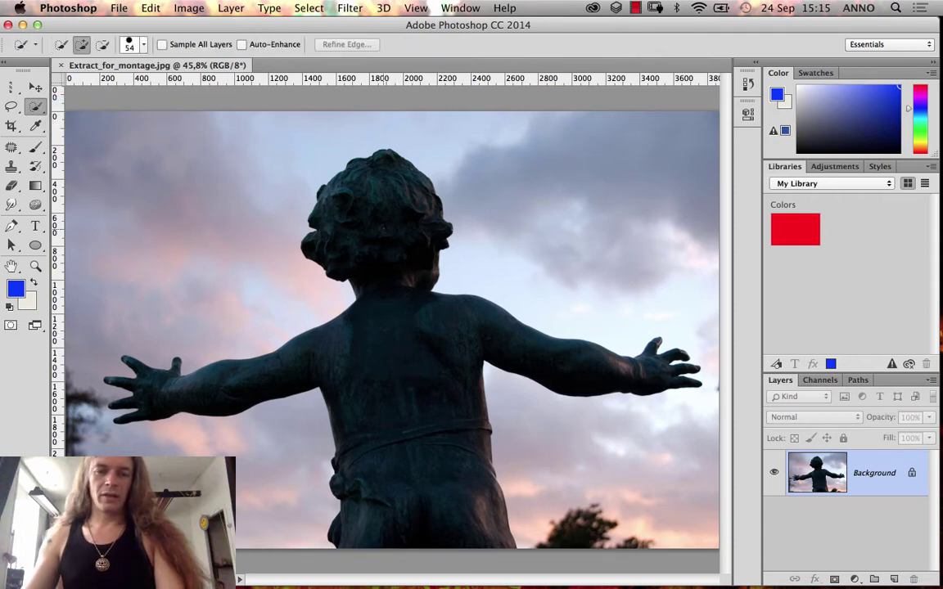
pyautogui.moveTo(373, 439); pyautogui.dragTo(378, 400)
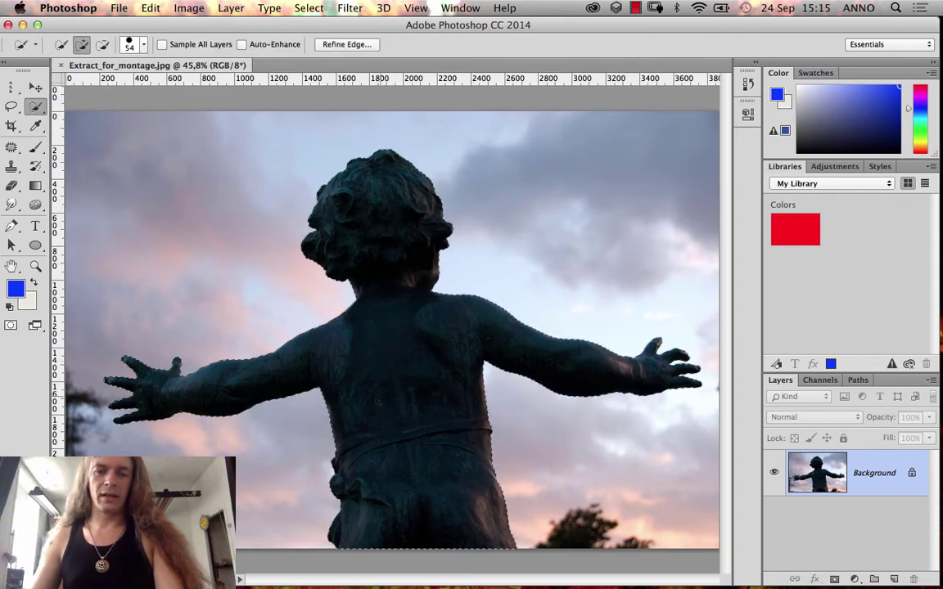
# - Review the Quick Selection brush options and the available Lasso tool variants, ending back on the Quick Selection tool
pyautogui.click(144, 45)
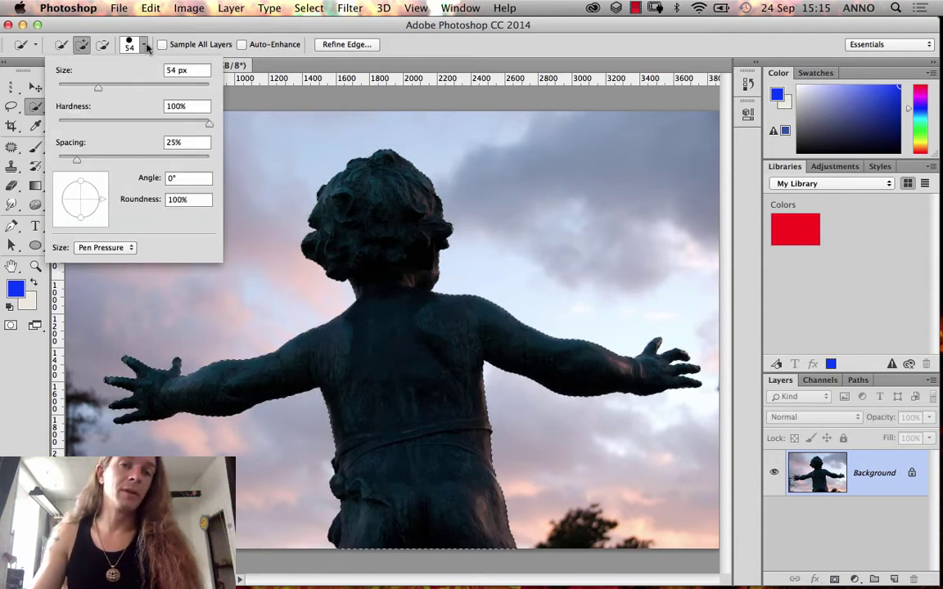
pyautogui.click(146, 46)
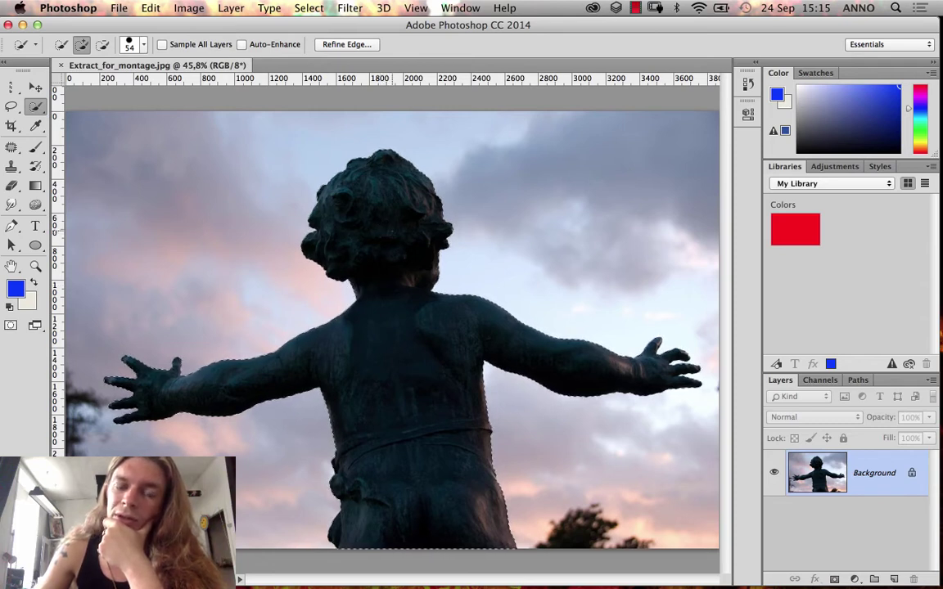
pyautogui.click(11, 107)
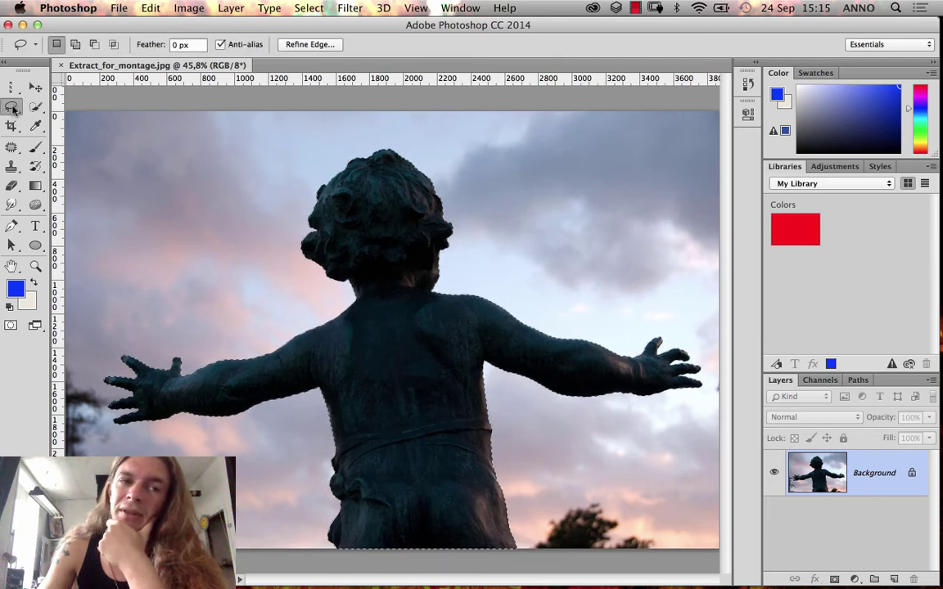
pyautogui.click(12, 107)
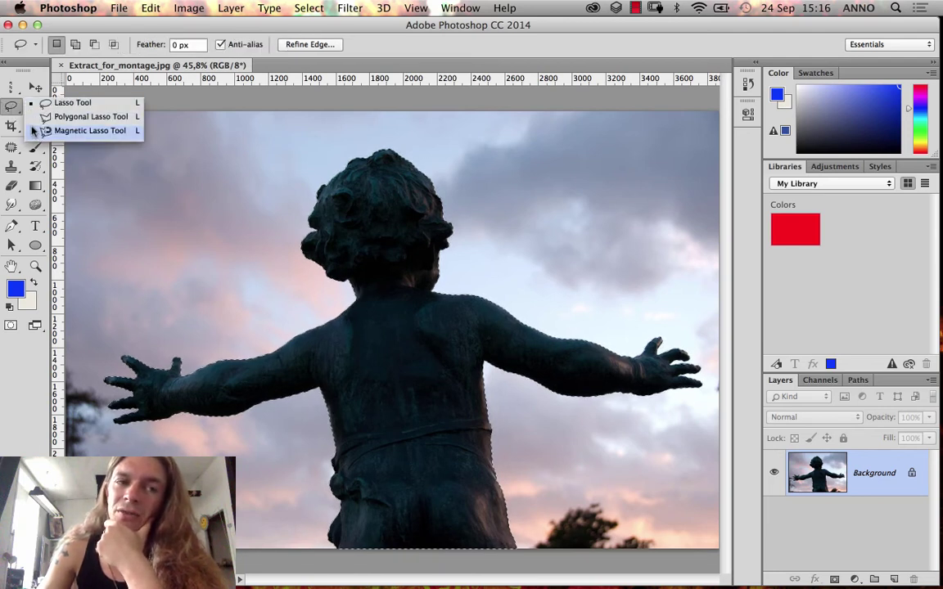
pyautogui.click(12, 107)
pyautogui.click(36, 107)
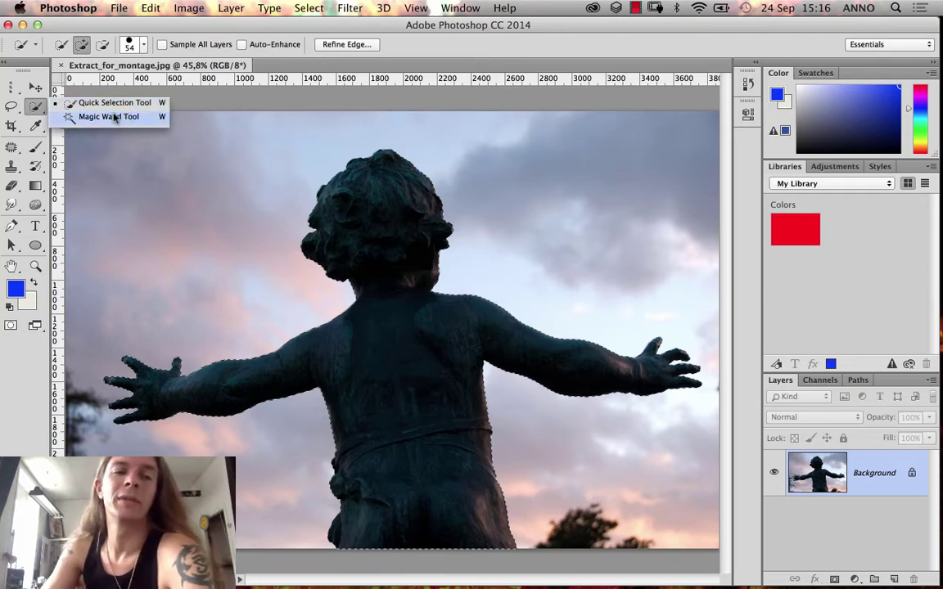
pyautogui.click(105, 106)
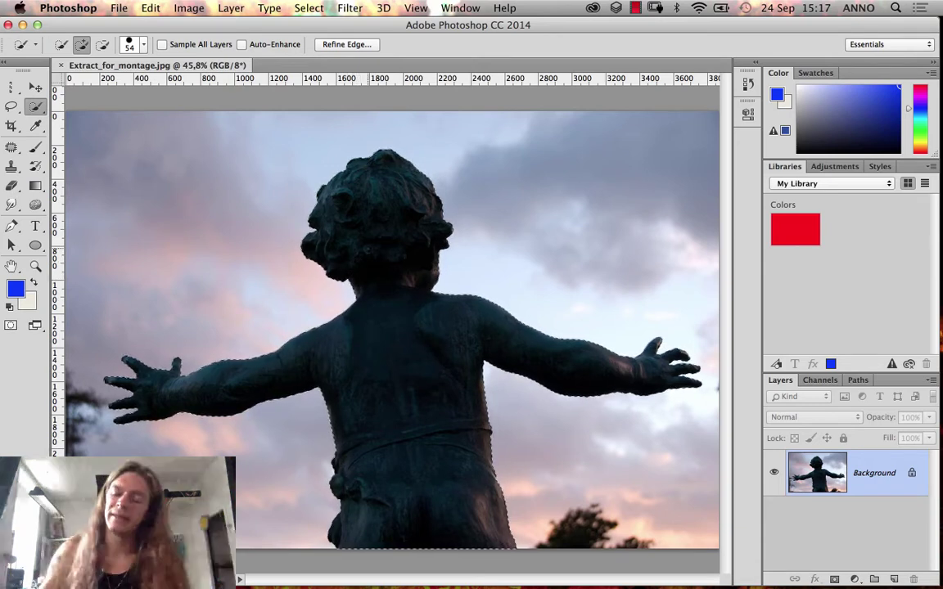
# - Try a Content-Aware fill on the statue selection in Normal mode at 100% opacity, and undo the deselection and the fill
pyautogui.hotkey('shift', 'BackSpace')
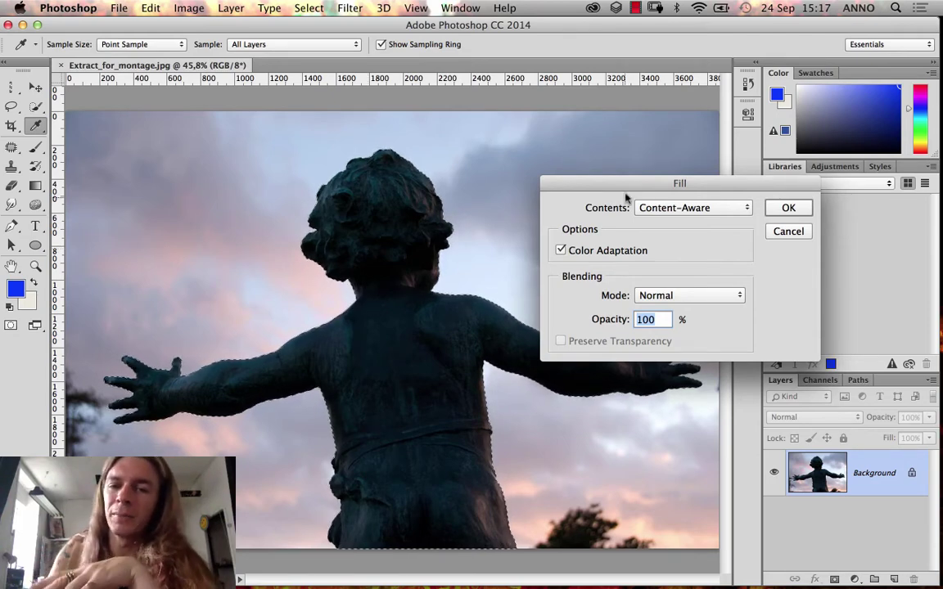
pyautogui.moveTo(626, 182); pyautogui.dragTo(582, 107)
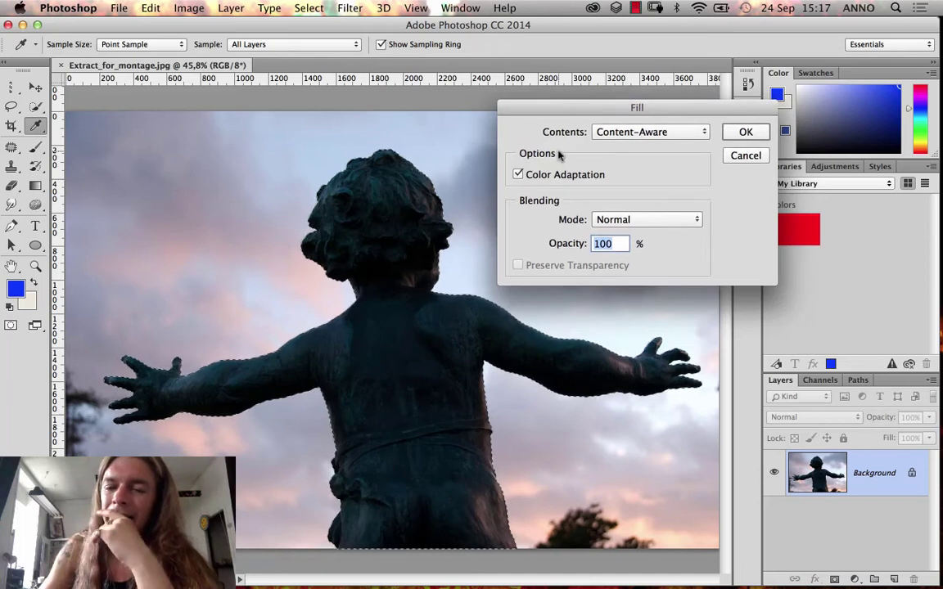
pyautogui.click(653, 137)
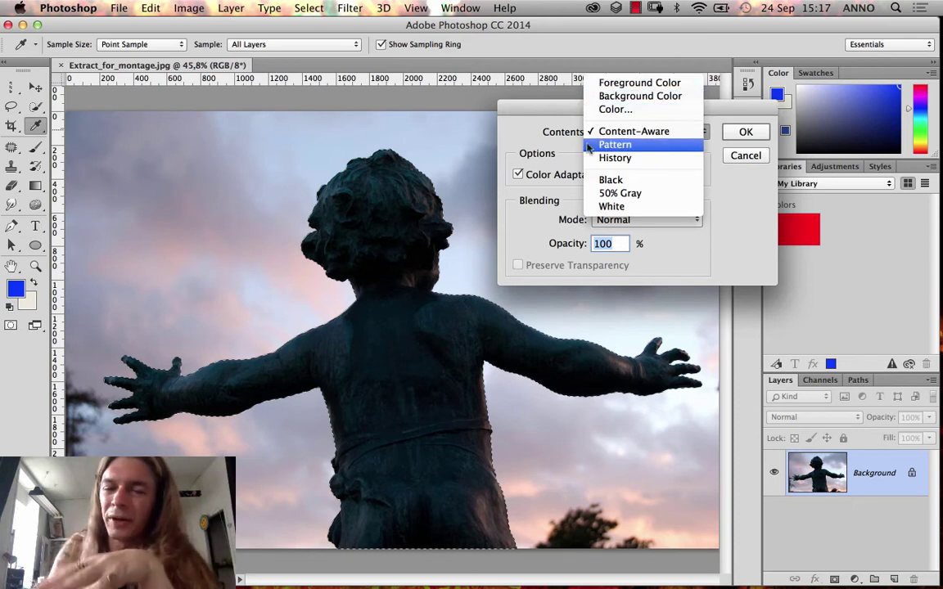
pyautogui.click(637, 133)
pyautogui.click(741, 135)
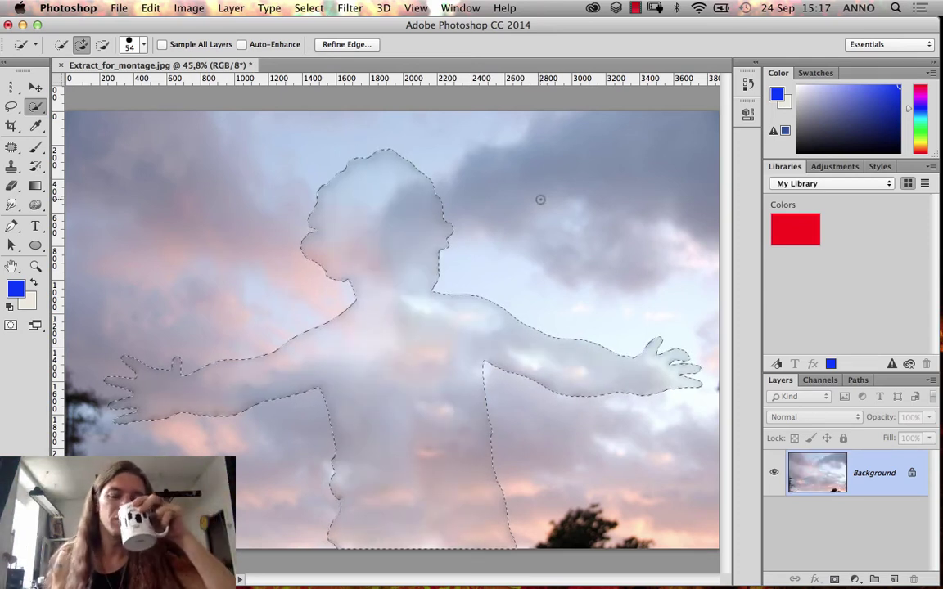
pyautogui.press('super+d')
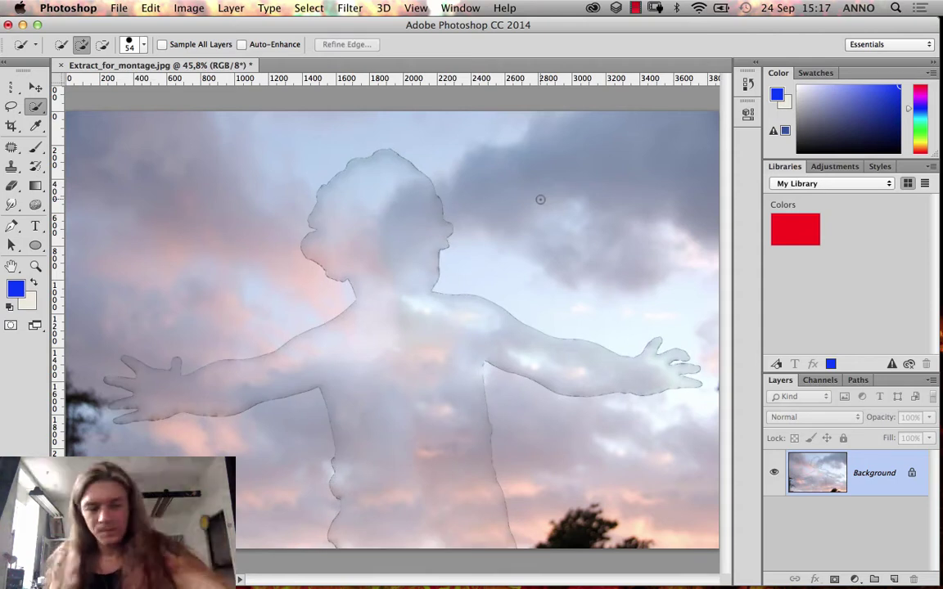
pyautogui.press('super+z')
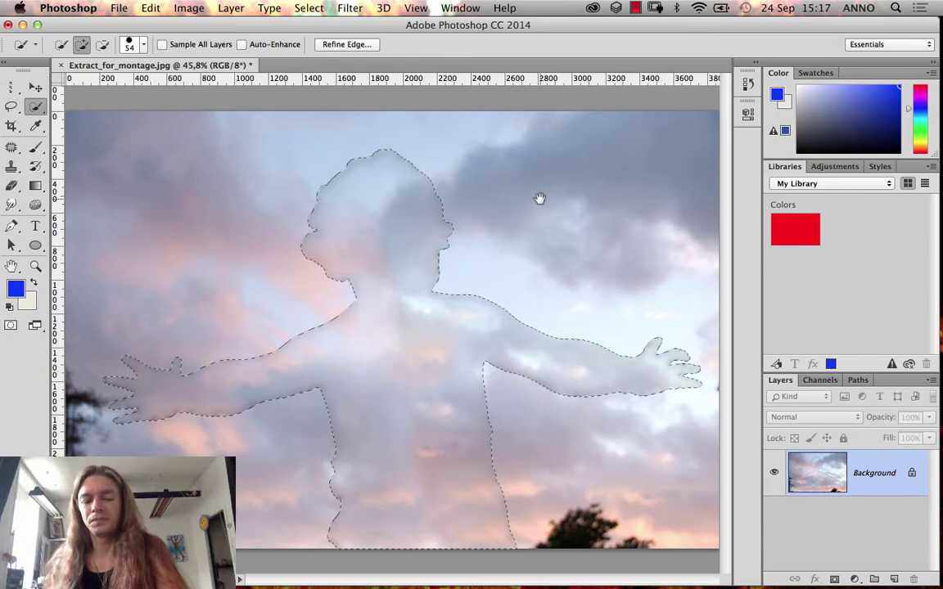
pyautogui.press('super+alt+z')
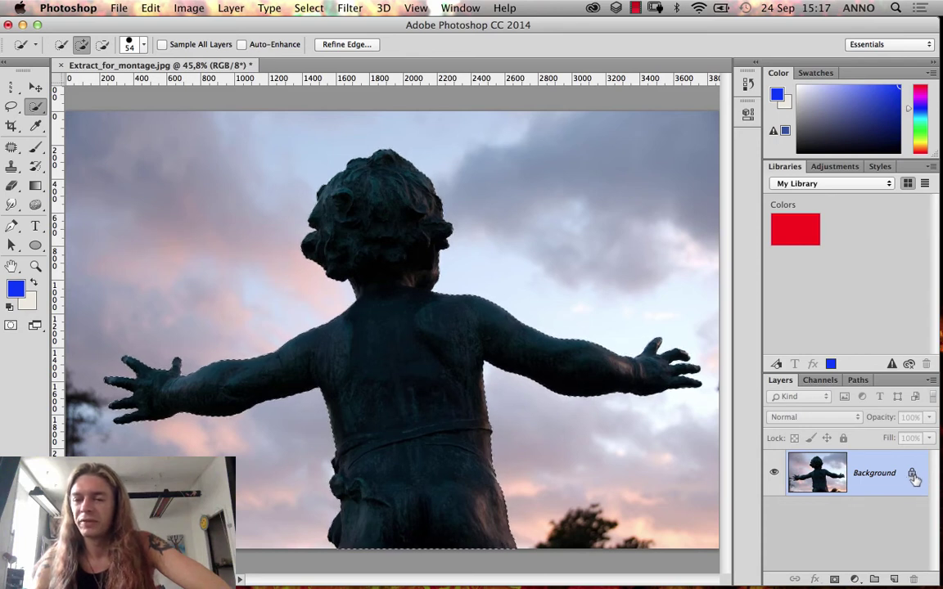
# - Convert the Background into a regular layer named Layer 0, and undo a trial deletion of the selected statue
pyautogui.doubleClick(912, 475)
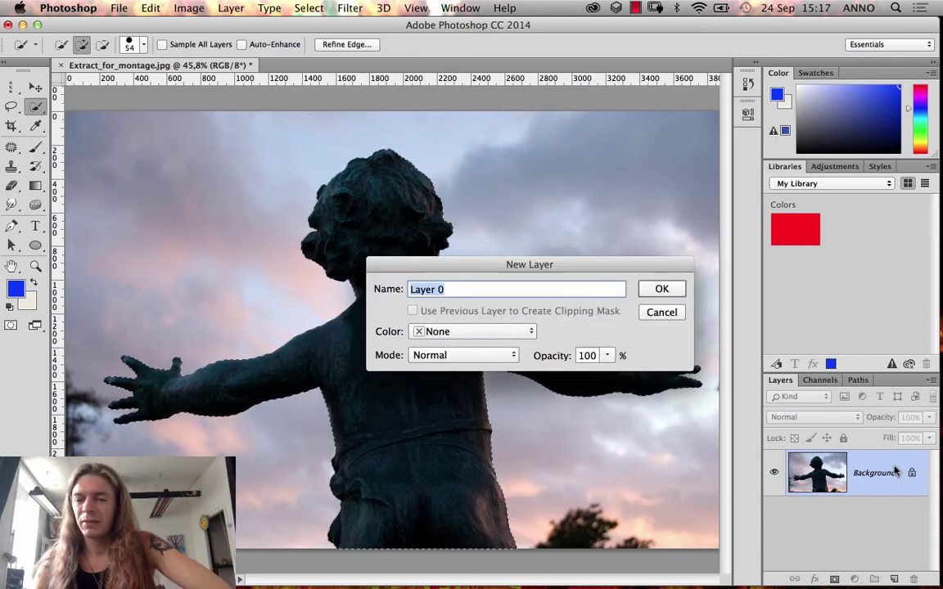
pyautogui.click(660, 292)
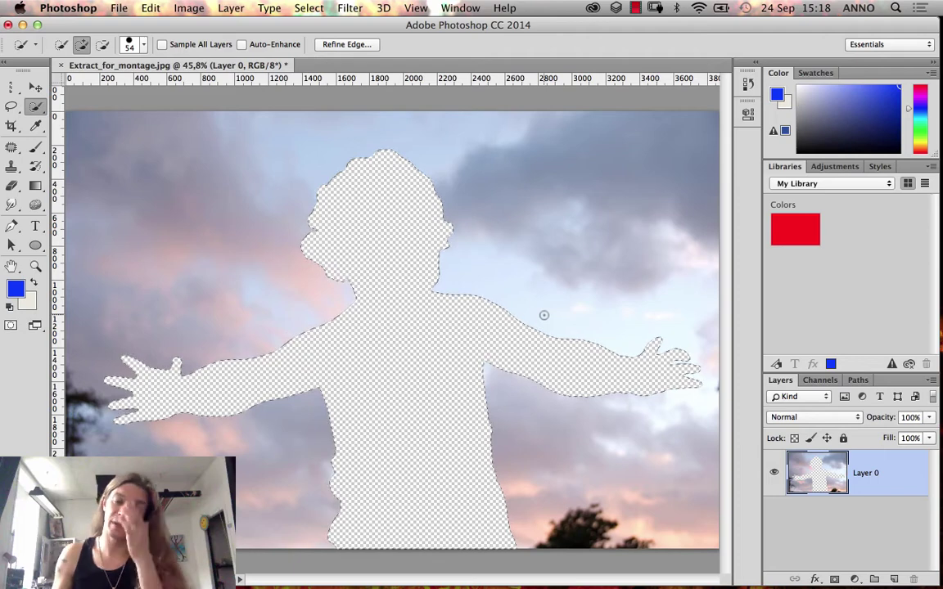
pyautogui.press('super+z')
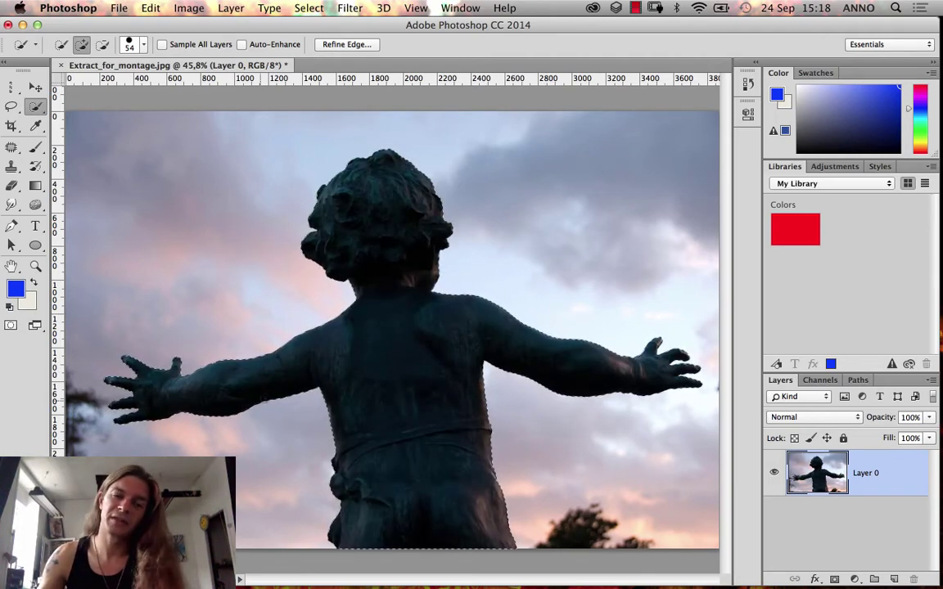
# - Invert the statue selection, delete the sky around the statue, and clear the selection
pyautogui.click(305, 10)
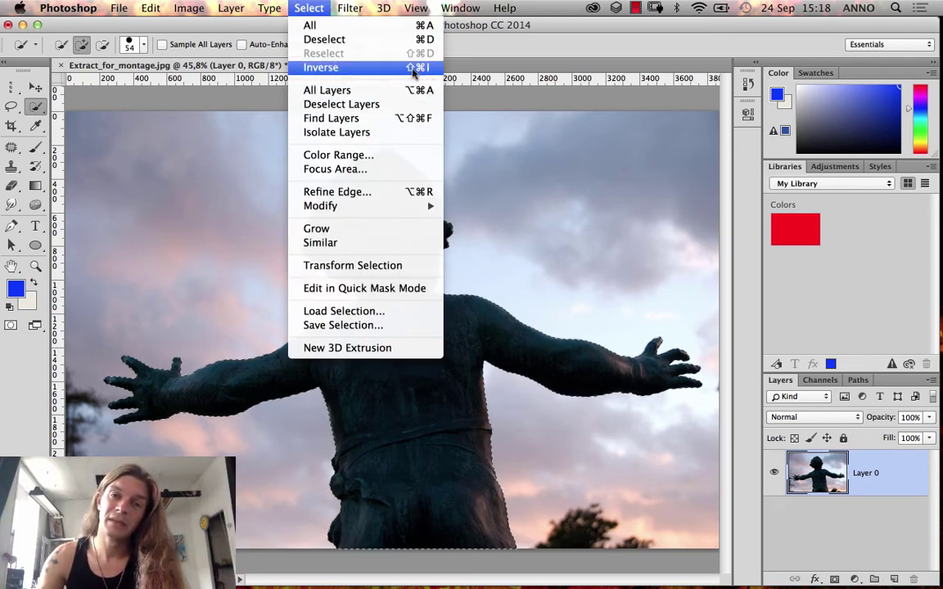
pyautogui.click(373, 68)
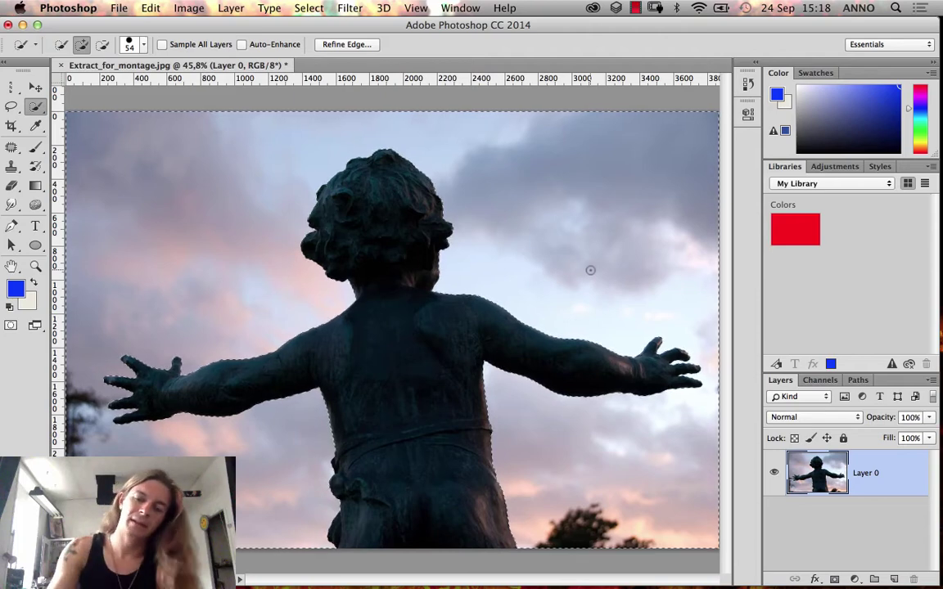
pyautogui.press('Delete')
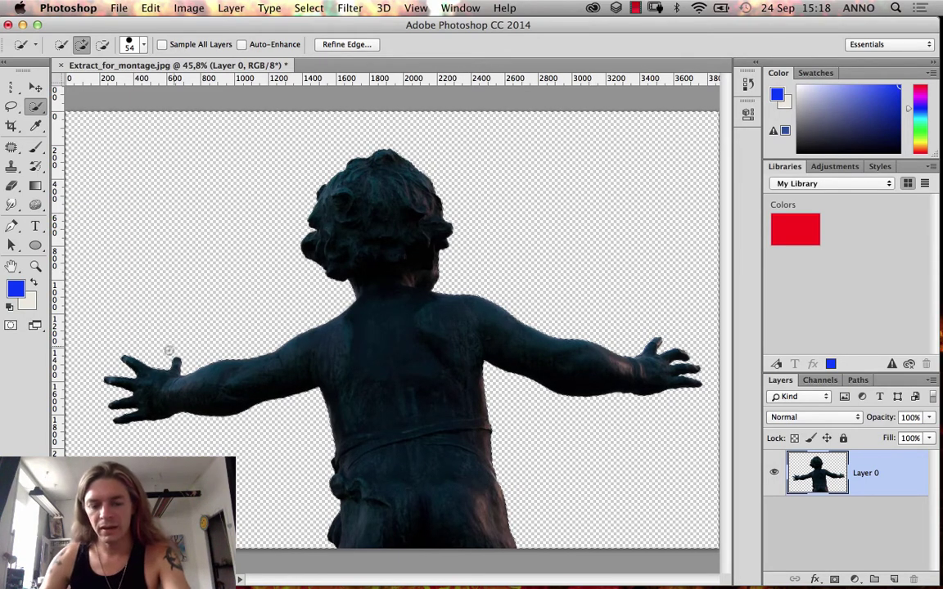
pyautogui.press('super+d')
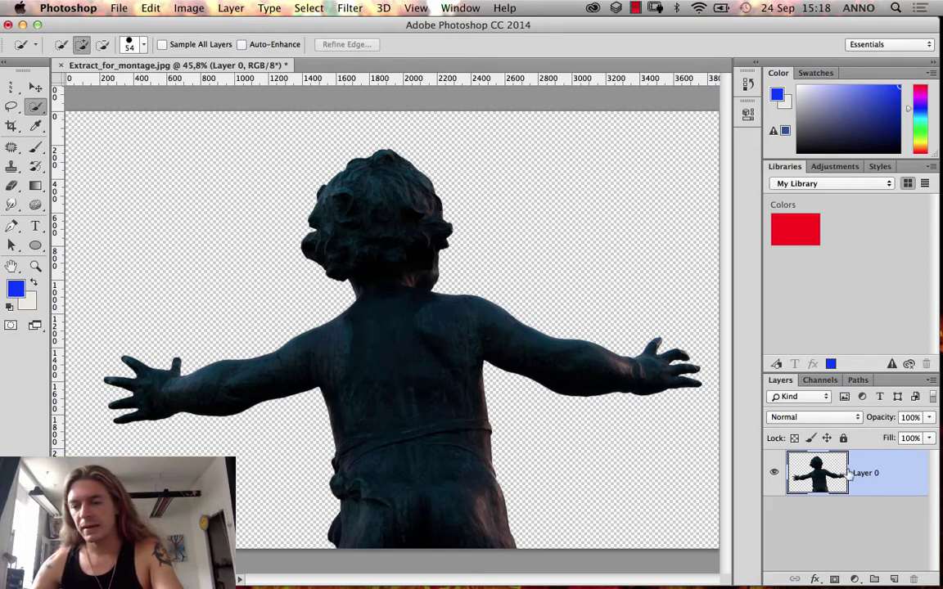
# - Add a new empty layer above the statue and set the foreground color to a light yellow
pyautogui.click(894, 578)
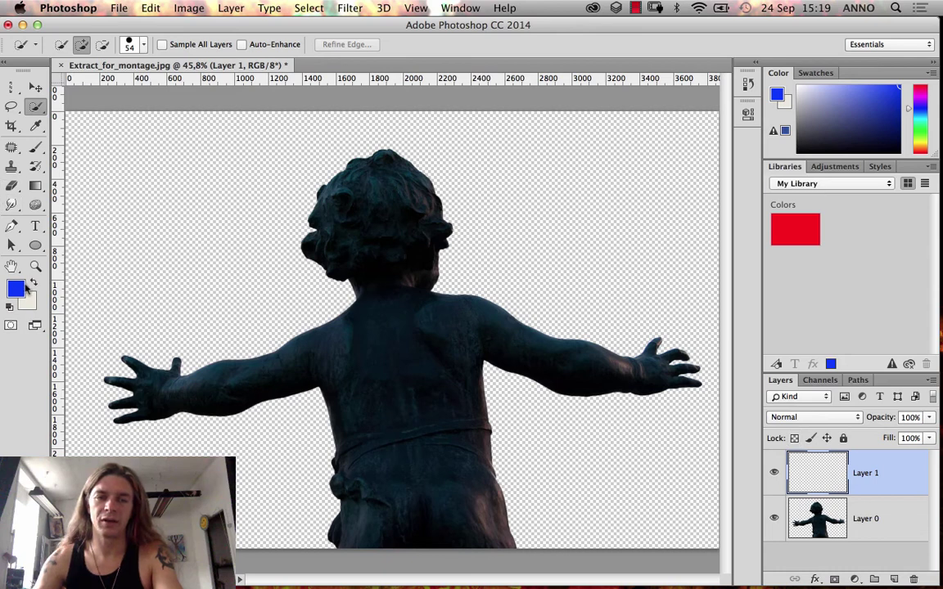
pyautogui.click(22, 290)
pyautogui.moveTo(436, 112); pyautogui.dragTo(653, 144)
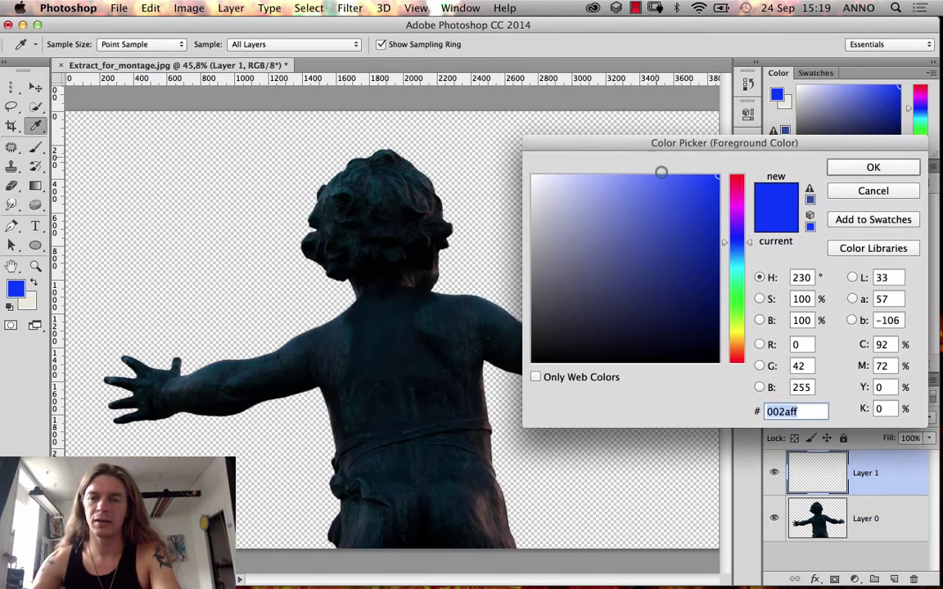
pyautogui.click(736, 340)
pyautogui.moveTo(679, 219)
pyautogui.mouseDown()
pyautogui.moveTo(629, 194)
pyautogui.moveTo(672, 172)
pyautogui.moveTo(565, 152)
pyautogui.moveTo(582, 154)
pyautogui.mouseUp()
pyautogui.click(873, 167)
pyautogui.press('w')
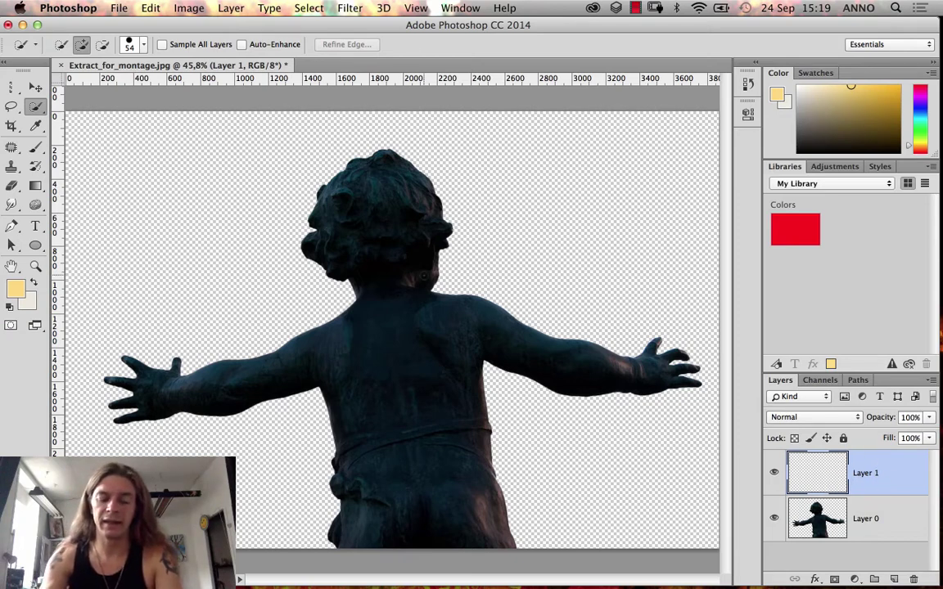
# - Fill the new layer with the light yellow foreground color and place it beneath the statue layer
pyautogui.hotkey('alt', 'BackSpace')
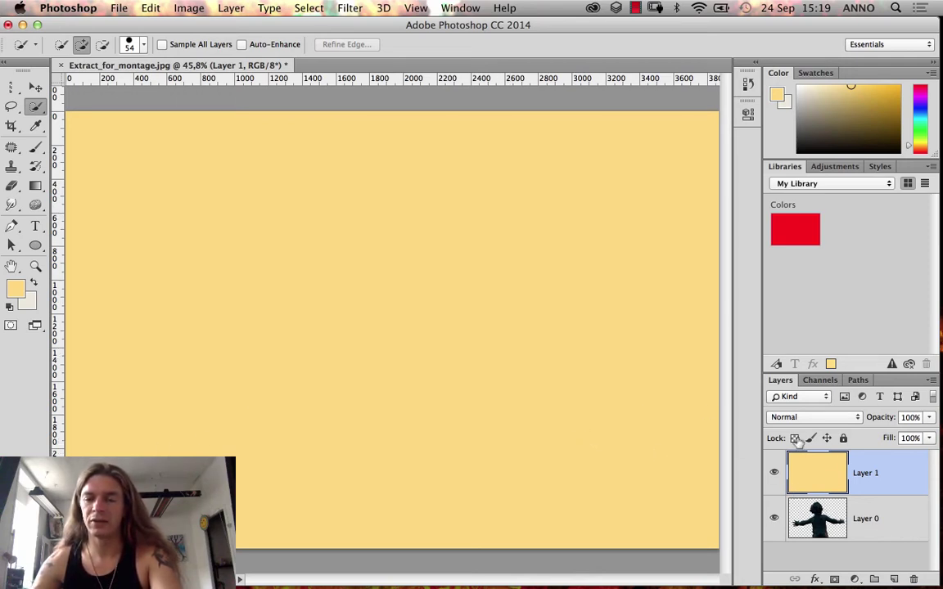
pyautogui.moveTo(885, 477); pyautogui.dragTo(861, 533)
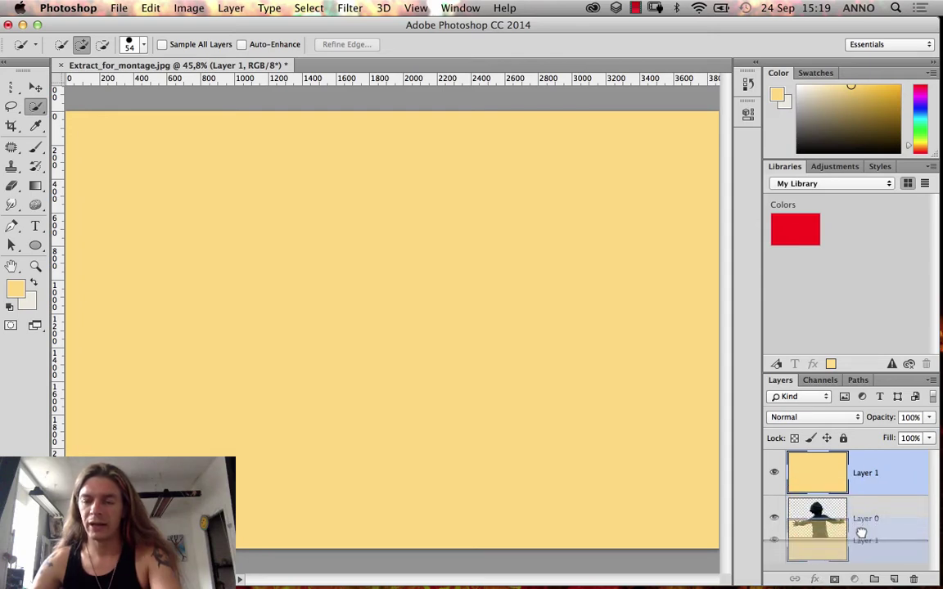
pyautogui.moveTo(861, 532); pyautogui.dragTo(861, 528)
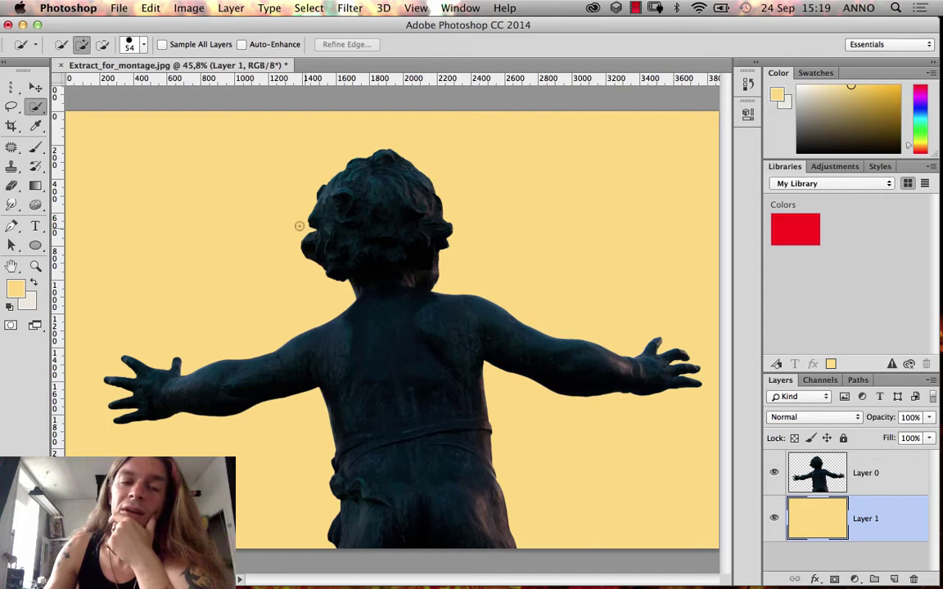
# - Examine the statue's cut-out edges up close along the arm, hand, shoulder and between the fingers of the other hand
pyautogui.click(36, 267)
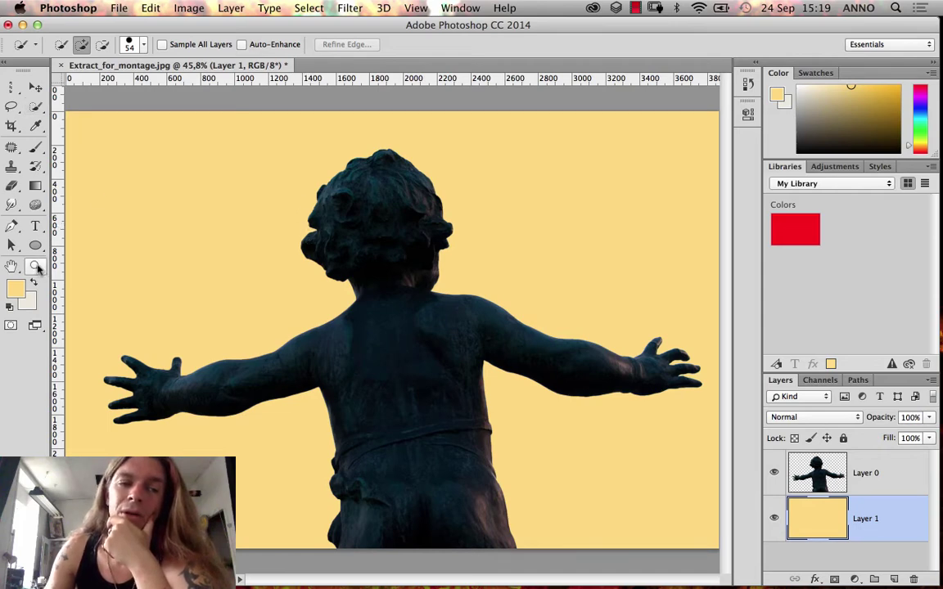
pyautogui.moveTo(180, 257); pyautogui.dragTo(368, 456)
pyautogui.moveTo(216, 233); pyautogui.dragTo(397, 462)
pyautogui.moveTo(286, 238); pyautogui.dragTo(542, 519)
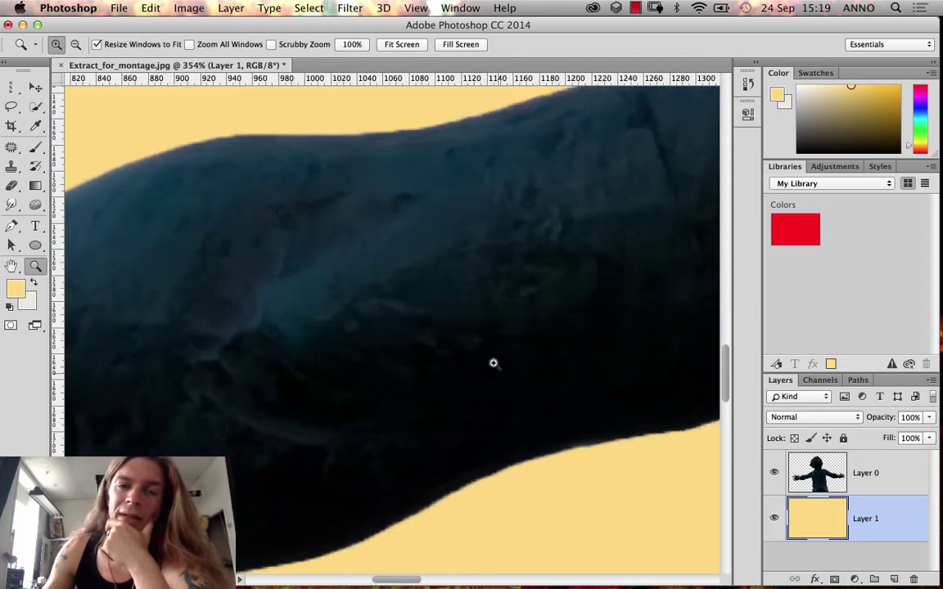
pyautogui.scroll(3, 293, 160)
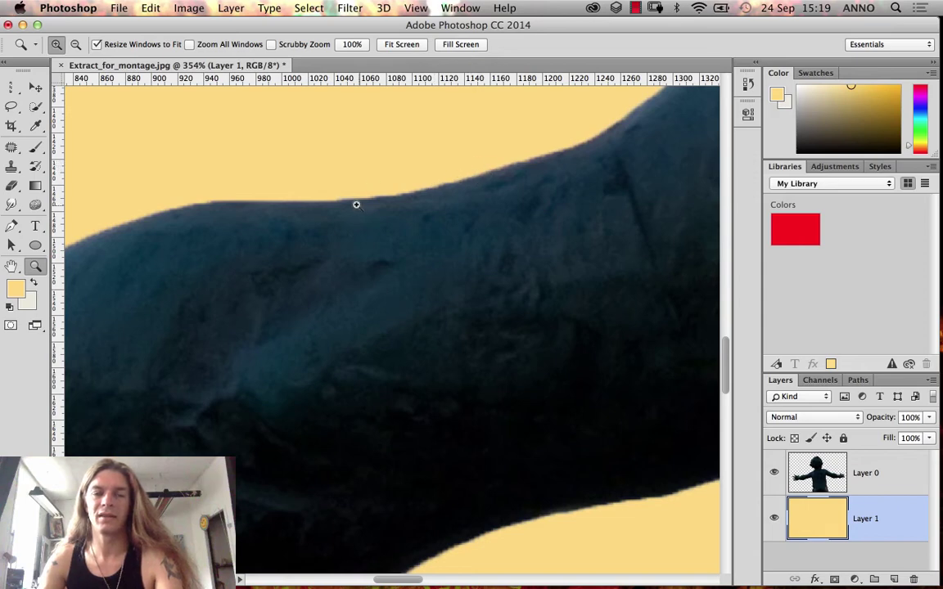
pyautogui.moveTo(307, 168); pyautogui.dragTo(441, 246)
pyautogui.keyDown('alt'); pyautogui.click(442, 216); pyautogui.keyUp('alt')
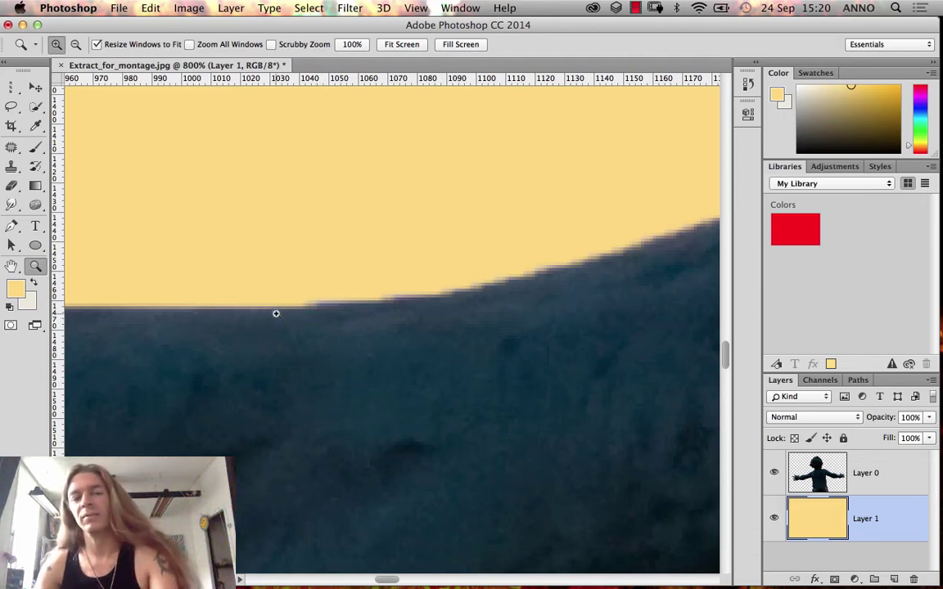
pyautogui.moveTo(334, 313); pyautogui.dragTo(368, 465)
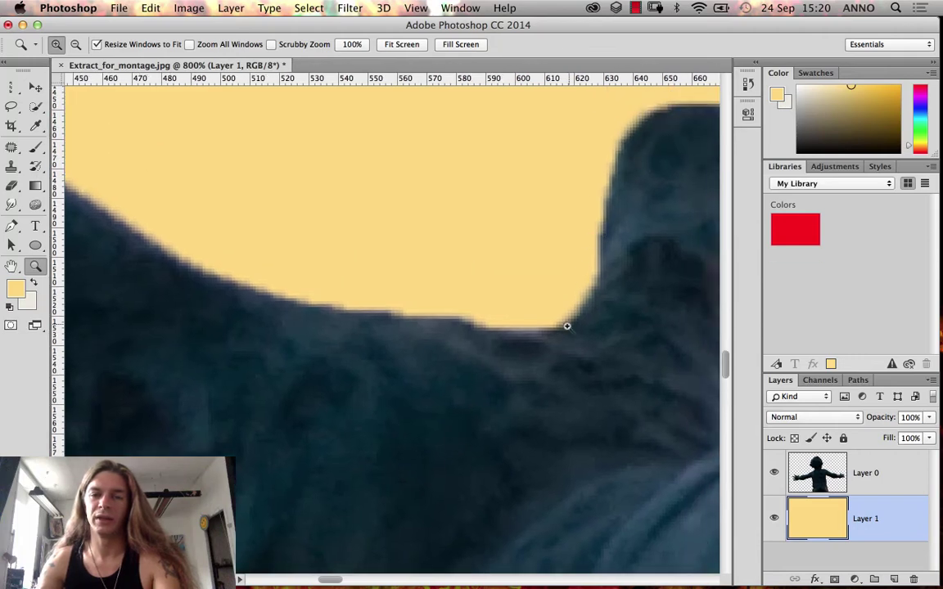
pyautogui.moveTo(307, 480); pyautogui.dragTo(375, 311)
pyautogui.press('super+0')
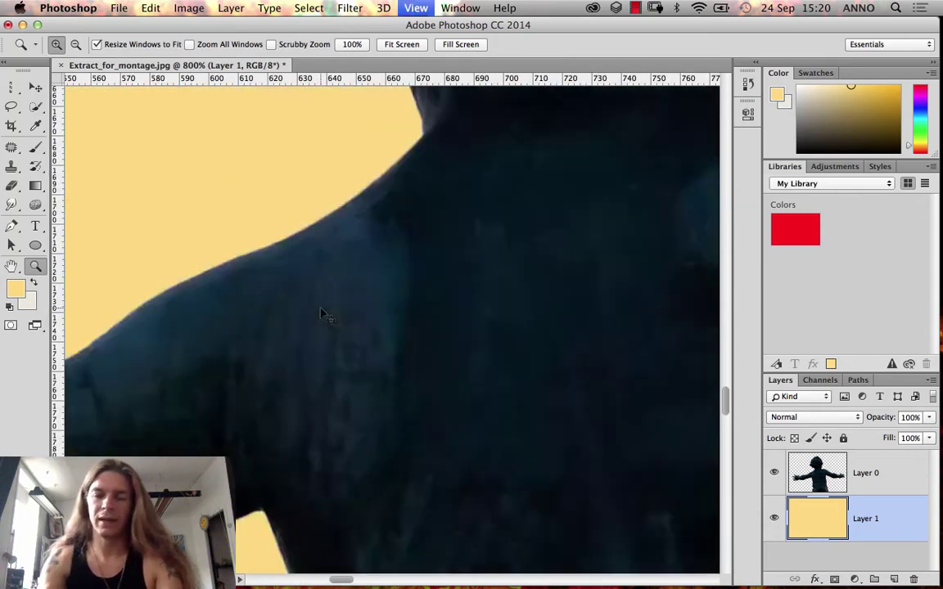
pyautogui.moveTo(631, 325); pyautogui.dragTo(706, 414)
pyautogui.moveTo(466, 361); pyautogui.dragTo(490, 419)
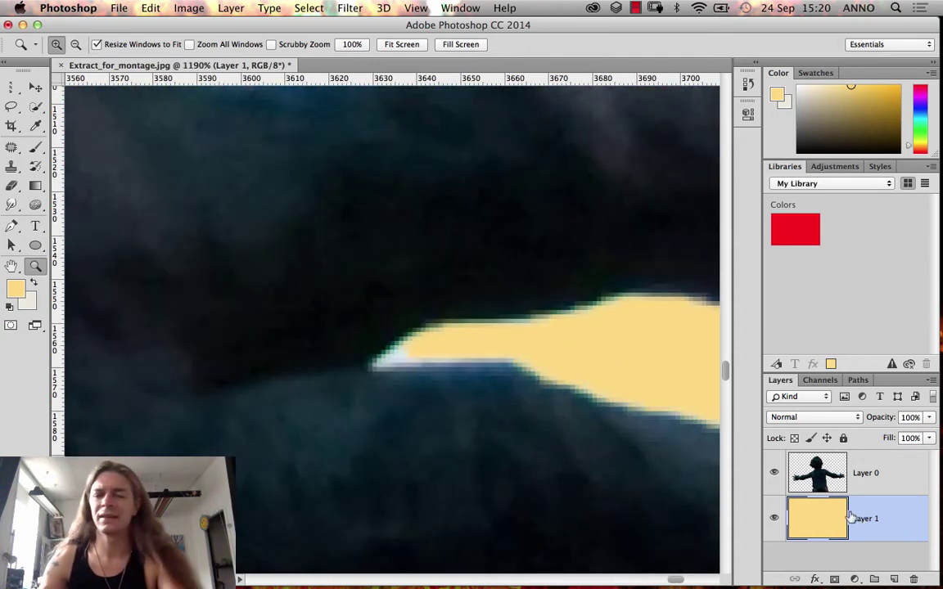
# - Change the foreground color to a strong orange and refill the backdrop layer beneath the statue with it
pyautogui.click(16, 286)
pyautogui.moveTo(737, 340); pyautogui.dragTo(742, 350)
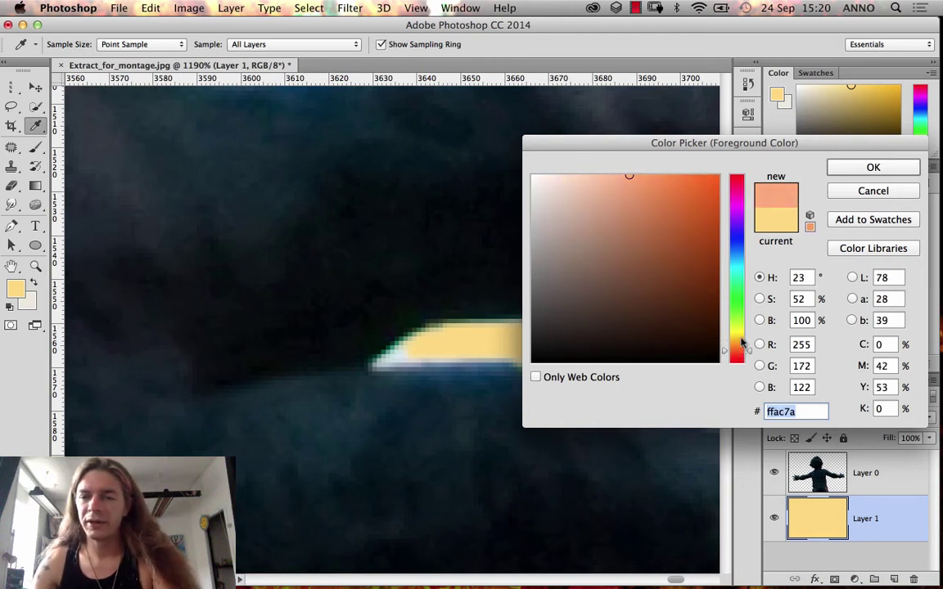
pyautogui.moveTo(705, 177); pyautogui.dragTo(696, 173)
pyautogui.click(839, 167)
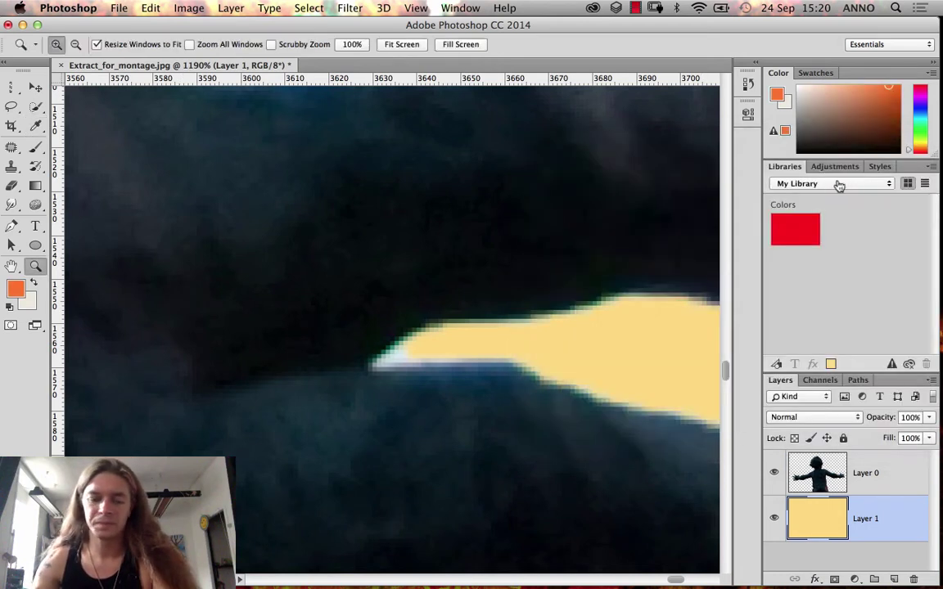
pyautogui.hotkey('alt', 'BackSpace')
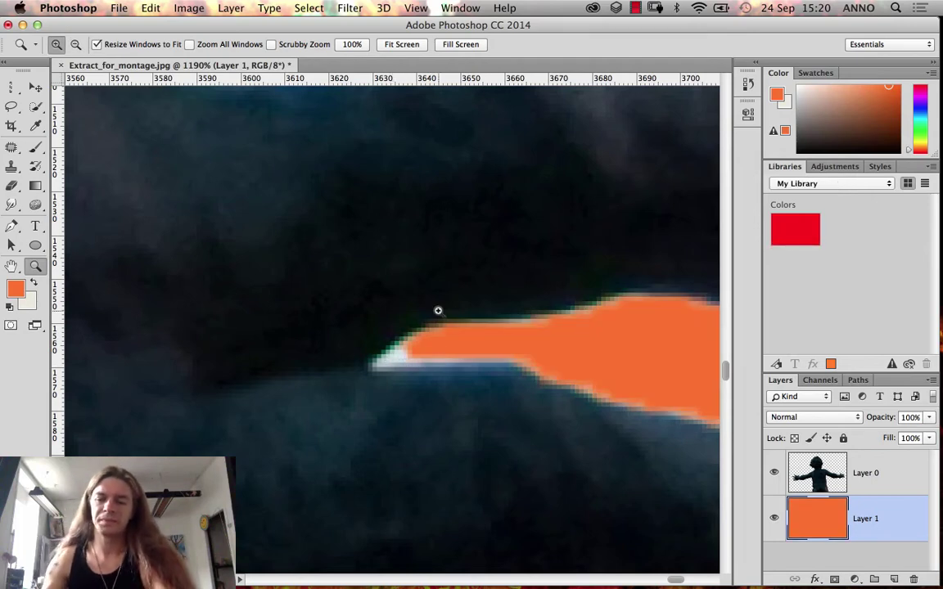
pyautogui.press('super+0')
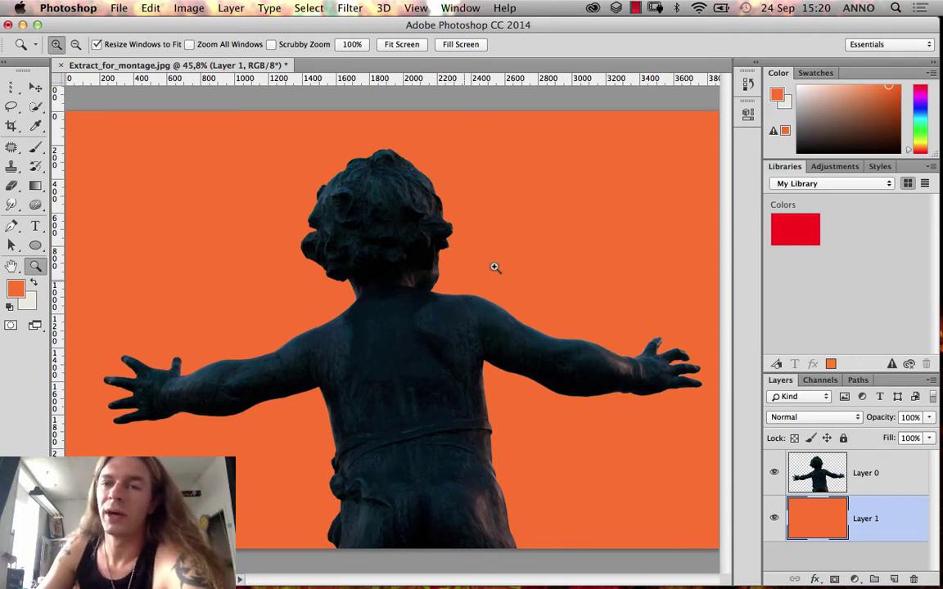
# - Revert the image to its original Extract_for_montage.jpg history snapshot
pyautogui.click(746, 85)
pyautogui.moveTo(724, 279); pyautogui.dragTo(723, 78)
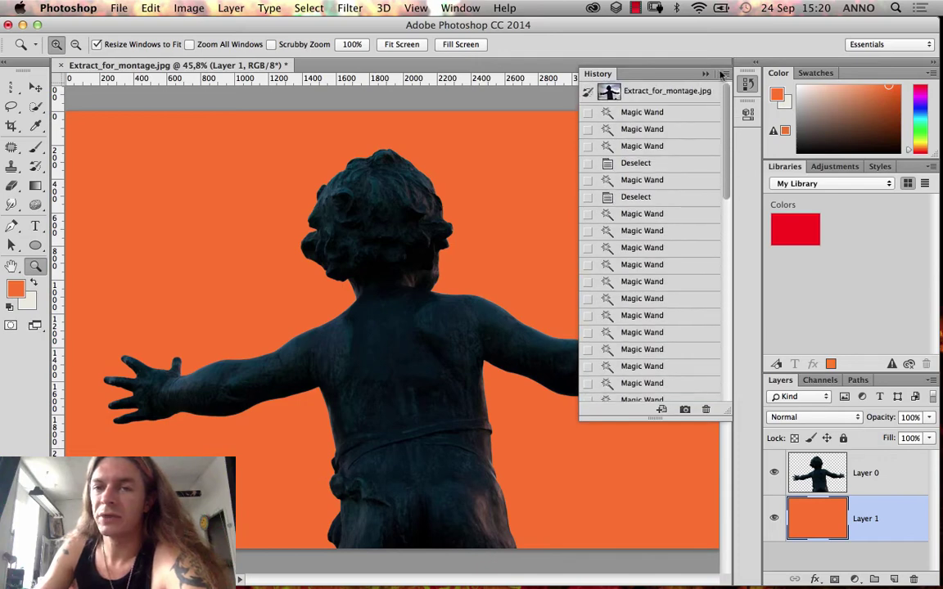
pyautogui.doubleClick(653, 93)
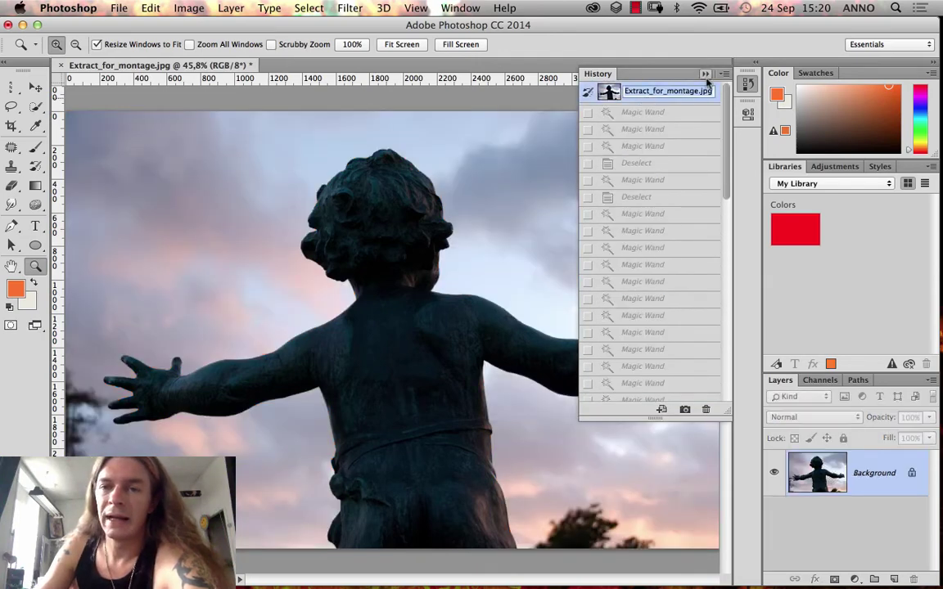
pyautogui.press('Return')
# - Quick-select the whole statue by painting across its head, body and arms with the Quick Selection tool
pyautogui.click(36, 109)
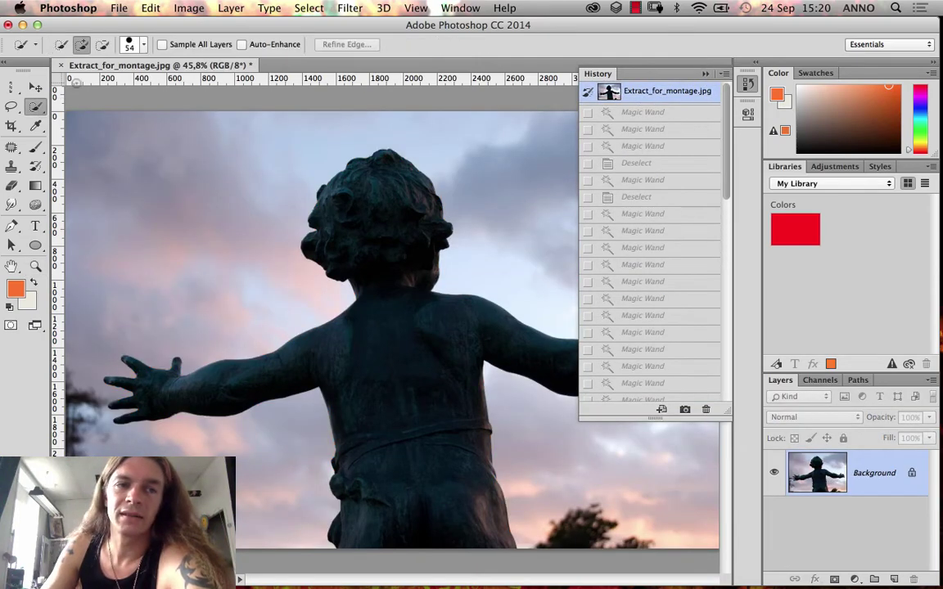
pyautogui.moveTo(39, 109); pyautogui.dragTo(88, 111)
pyautogui.click(90, 104)
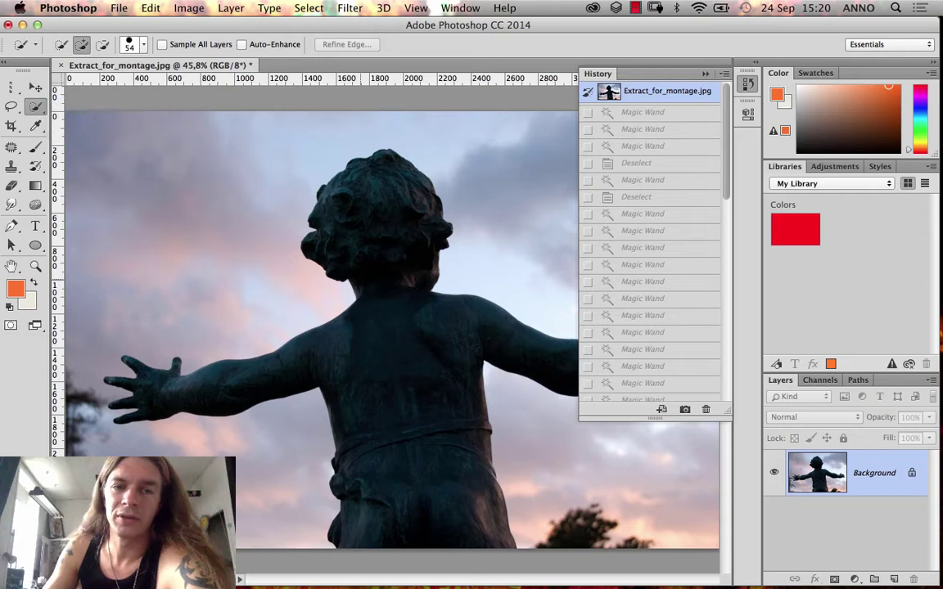
pyautogui.moveTo(366, 210); pyautogui.dragTo(256, 310)
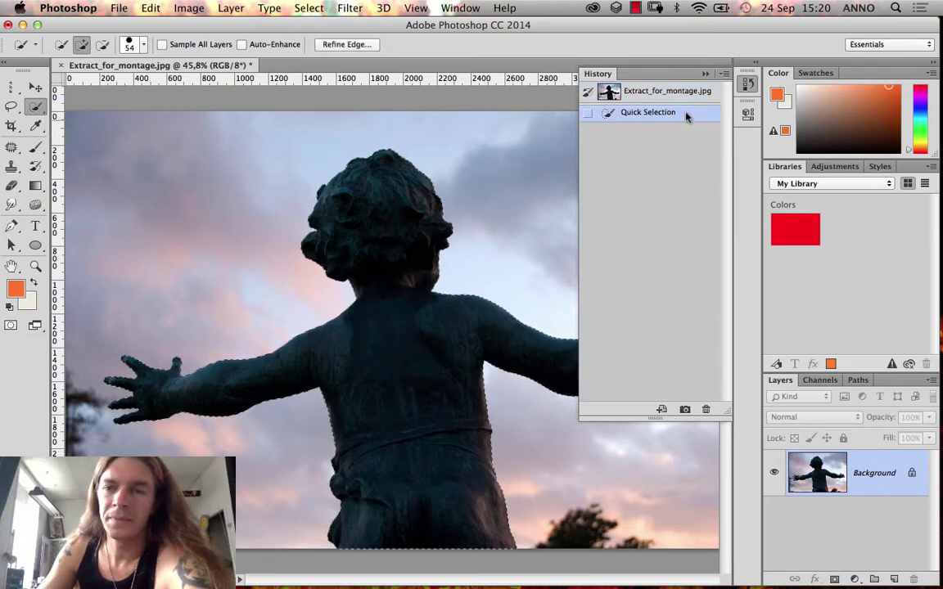
pyautogui.click(705, 73)
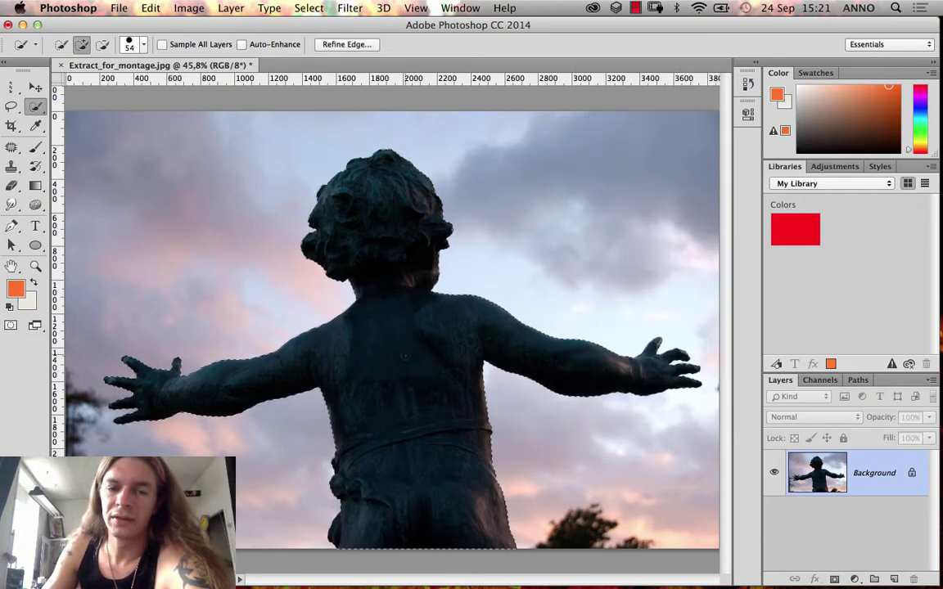
# - Examine the statue's selection edge up close along the shoulder, arm and hand, down to individual pixels between the fingers
pyautogui.click(309, 9)
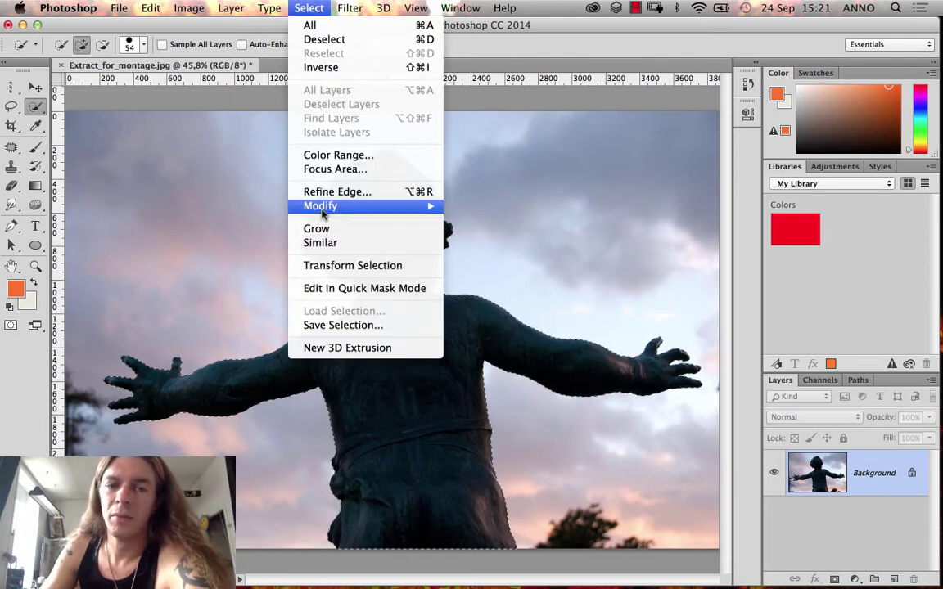
pyautogui.moveTo(322, 211)
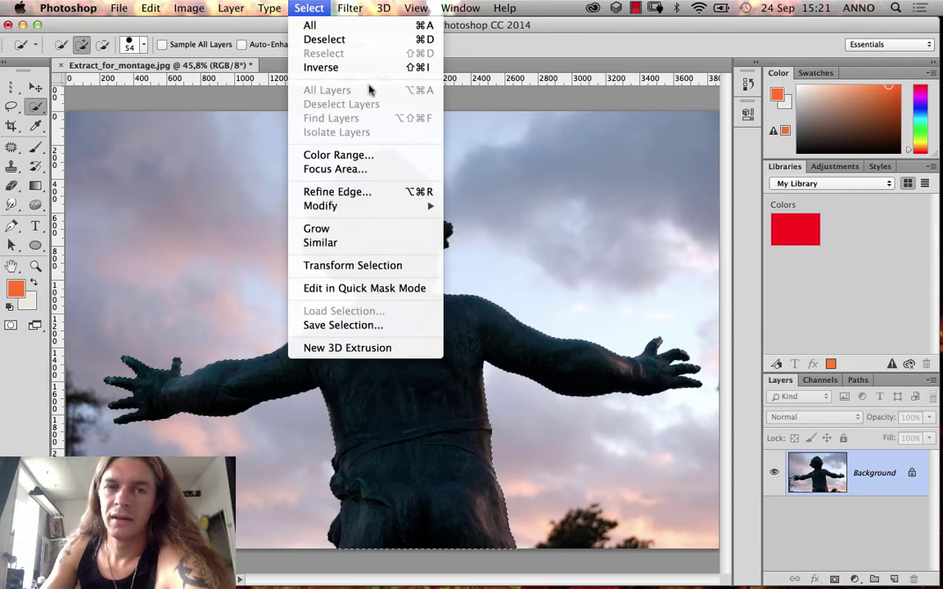
pyautogui.click(324, 40)
pyautogui.press('z')
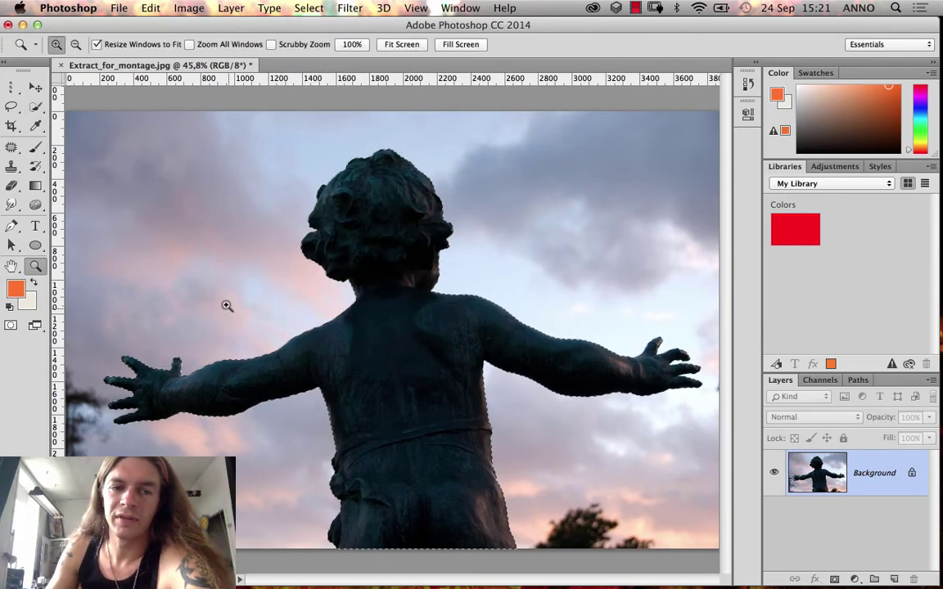
pyautogui.click(349, 384)
pyautogui.moveTo(350, 384); pyautogui.dragTo(279, 285)
pyautogui.moveTo(173, 248); pyautogui.dragTo(364, 409)
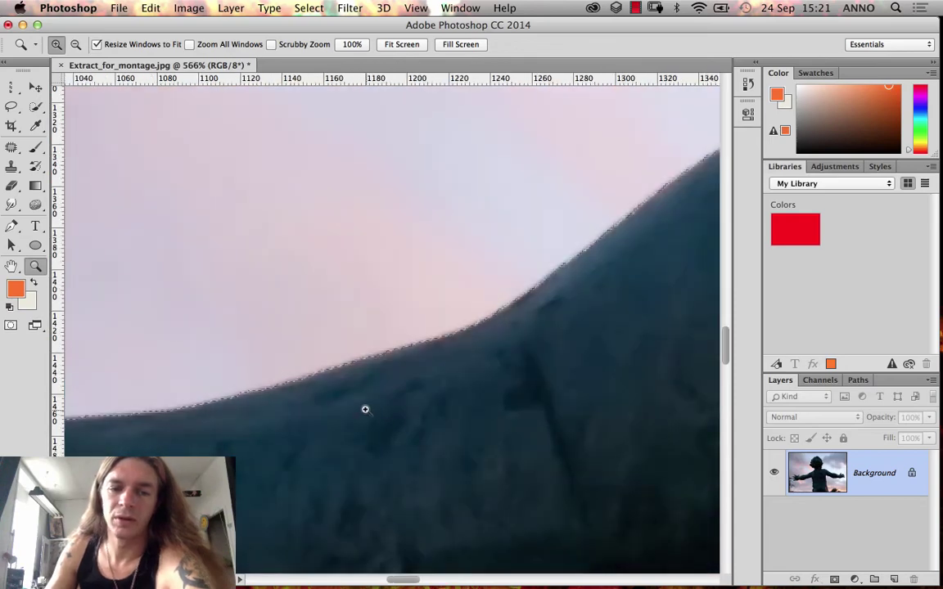
pyautogui.hscroll(-20, 280, 442)
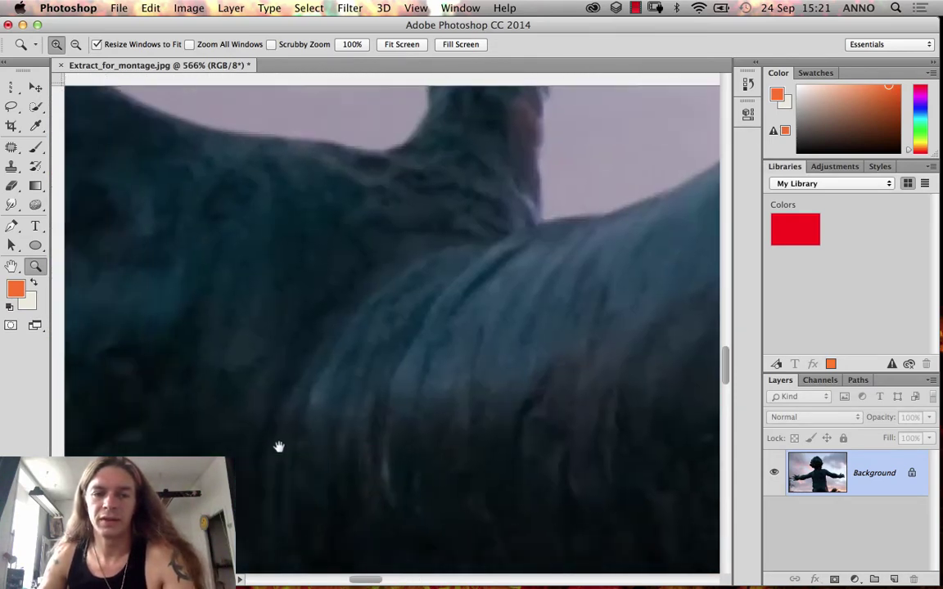
pyautogui.hscroll(-2, 370, 425)
pyautogui.scroll(2, 297, 343)
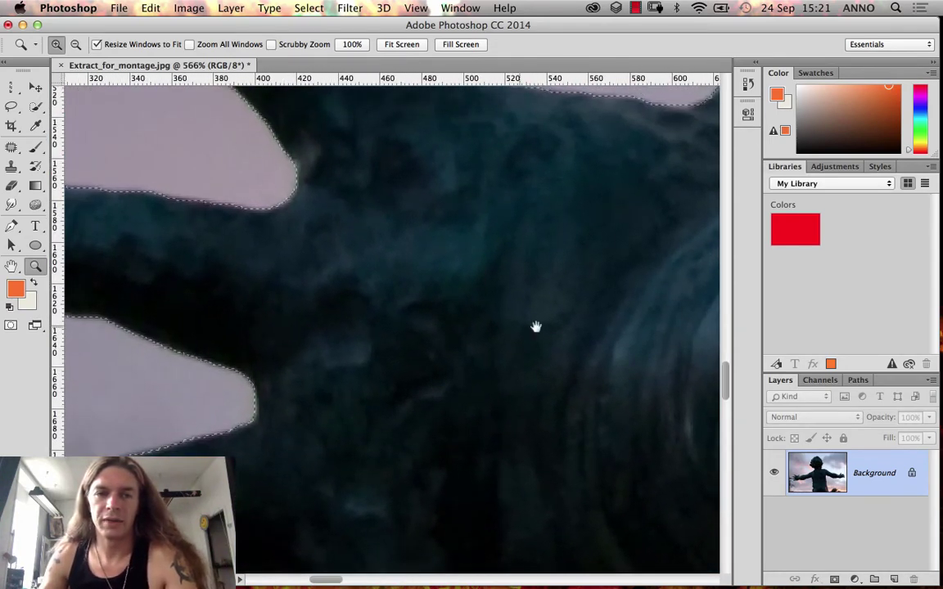
pyautogui.hscroll(-10, 349, 273)
pyautogui.scroll(10, 349, 273)
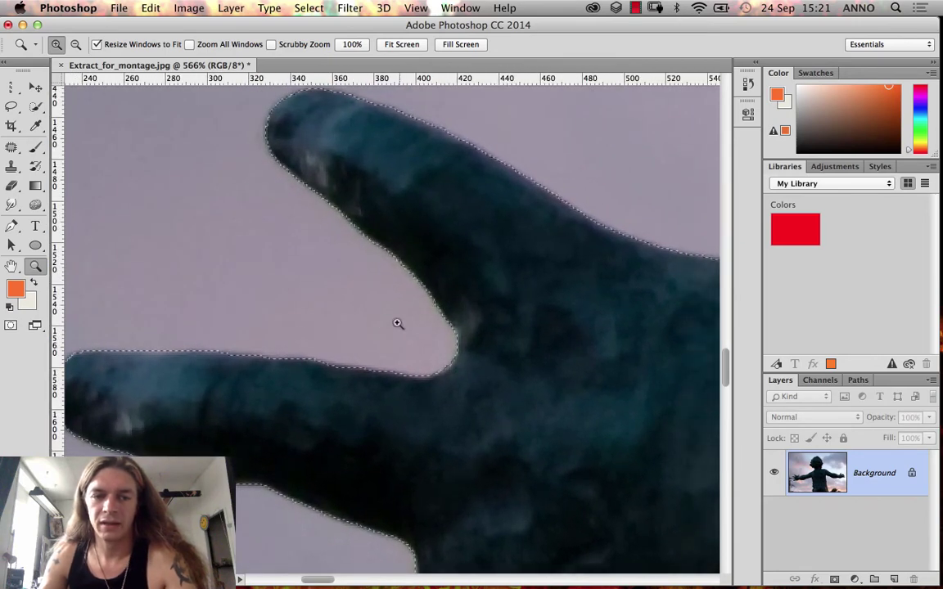
pyautogui.moveTo(341, 273); pyautogui.dragTo(533, 448)
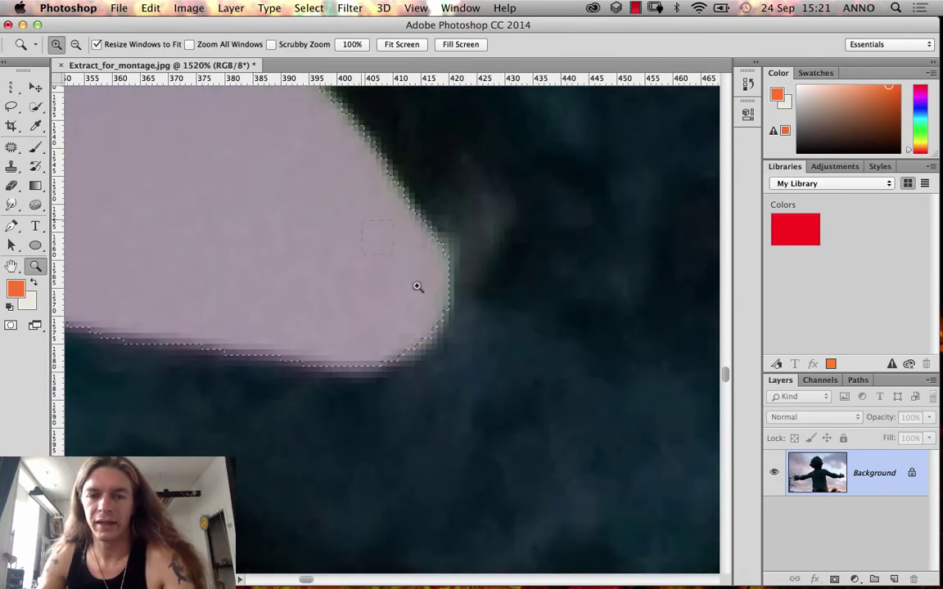
pyautogui.scroll(3, 458, 376)
pyautogui.moveTo(458, 376); pyautogui.dragTo(419, 213)
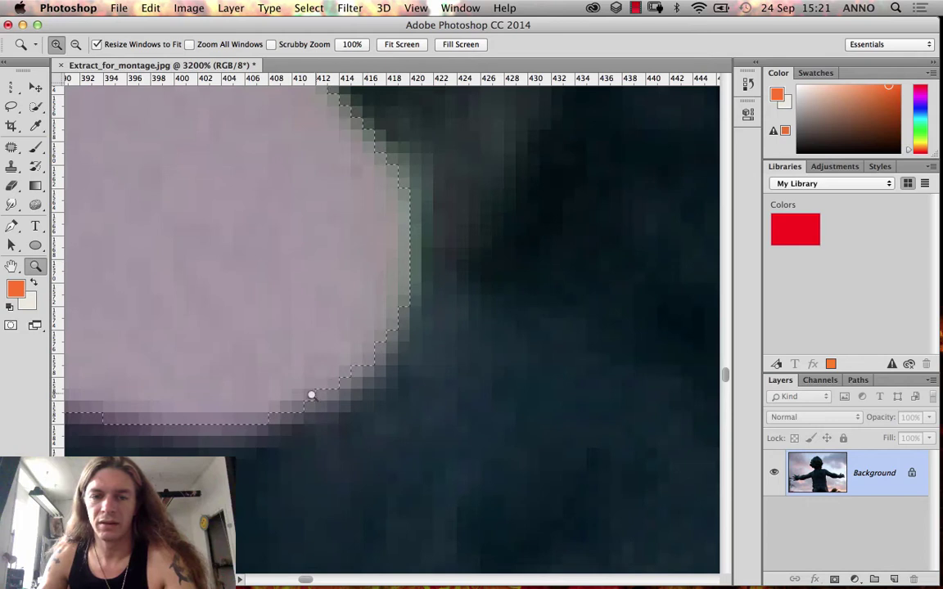
pyautogui.scroll(-3, 361, 336)
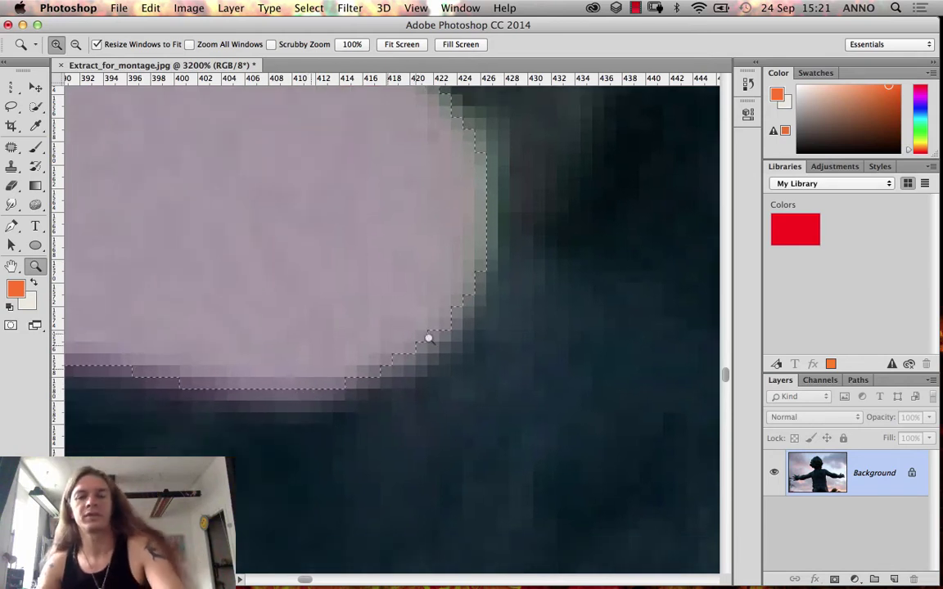
pyautogui.scroll(-2, 393, 356)
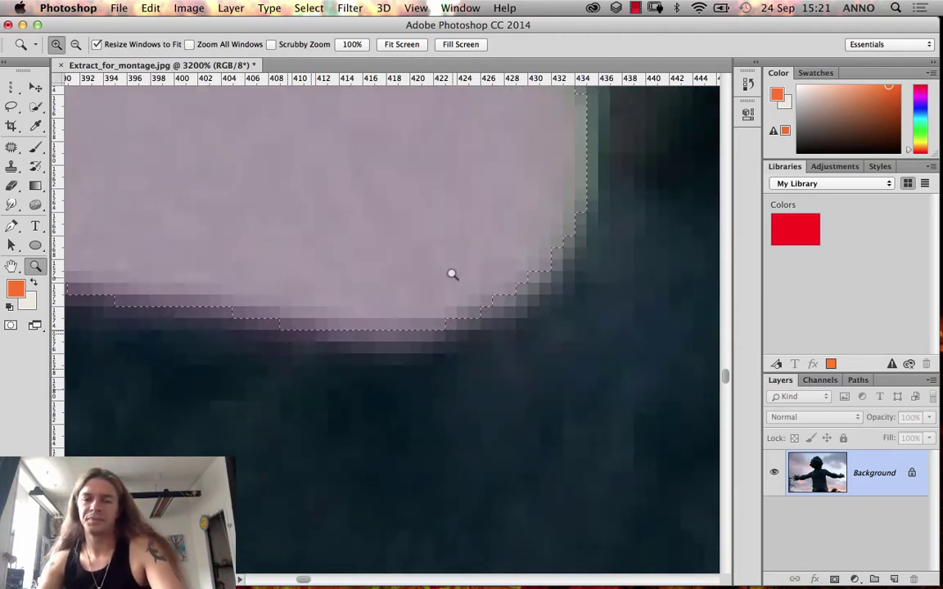
# - Contract the statue selection by 2 pixels
pyautogui.click(309, 8)
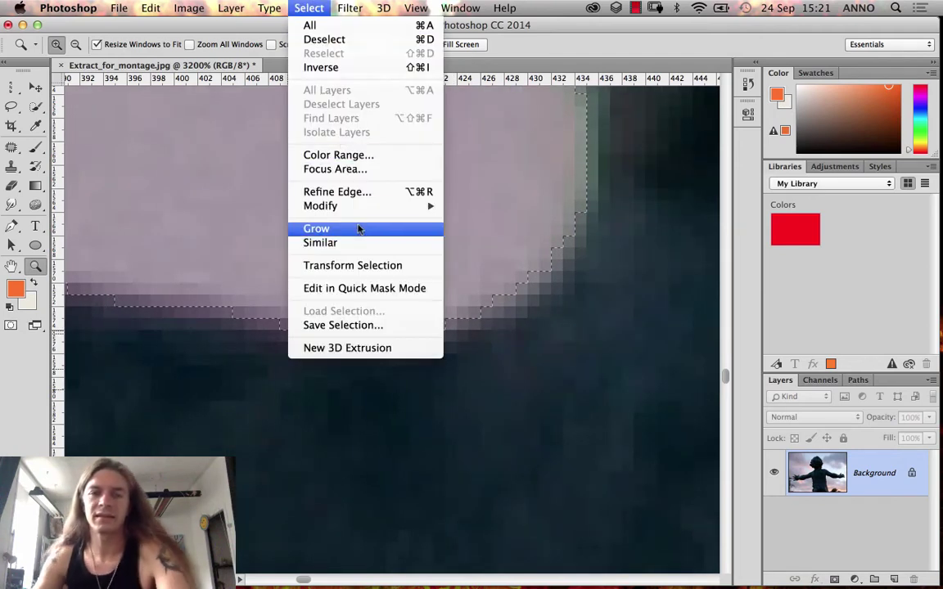
pyautogui.moveTo(371, 210)
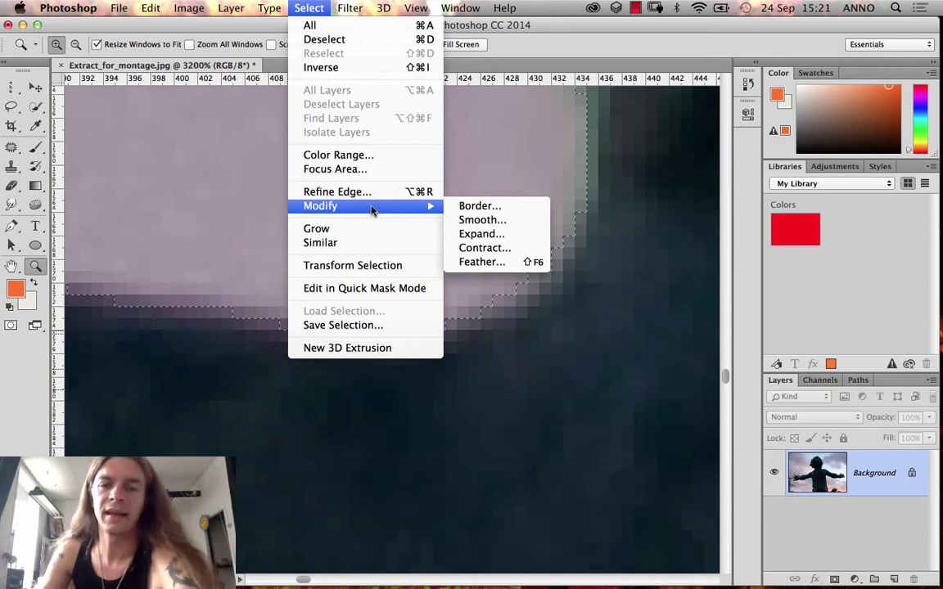
pyautogui.click(472, 247)
pyautogui.moveTo(463, 248); pyautogui.dragTo(508, 406)
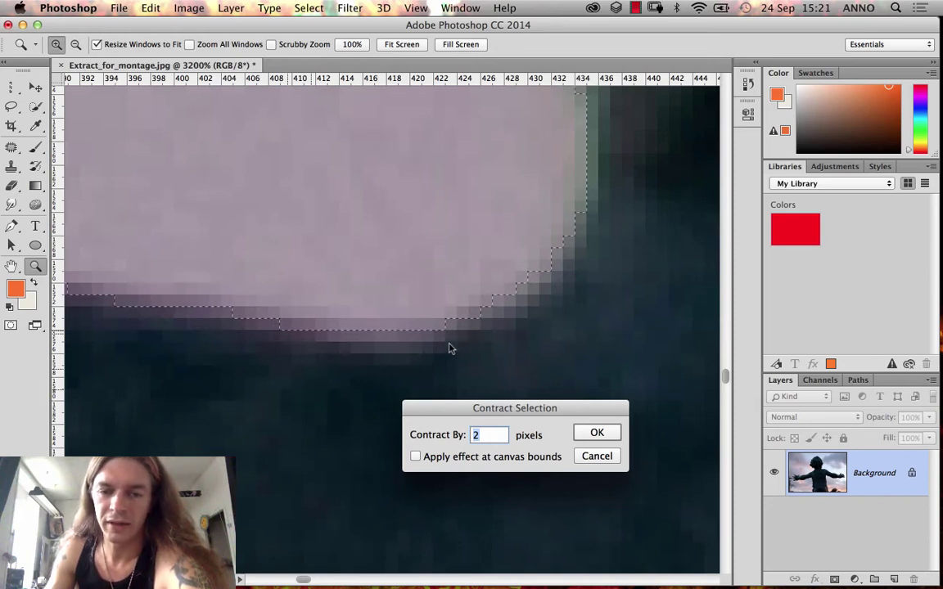
pyautogui.click(596, 432)
# - Inspect the contracted selection edge between the fingers and around the fingertip at several magnifications, then view the whole image
pyautogui.hscroll(-5, 584, 424)
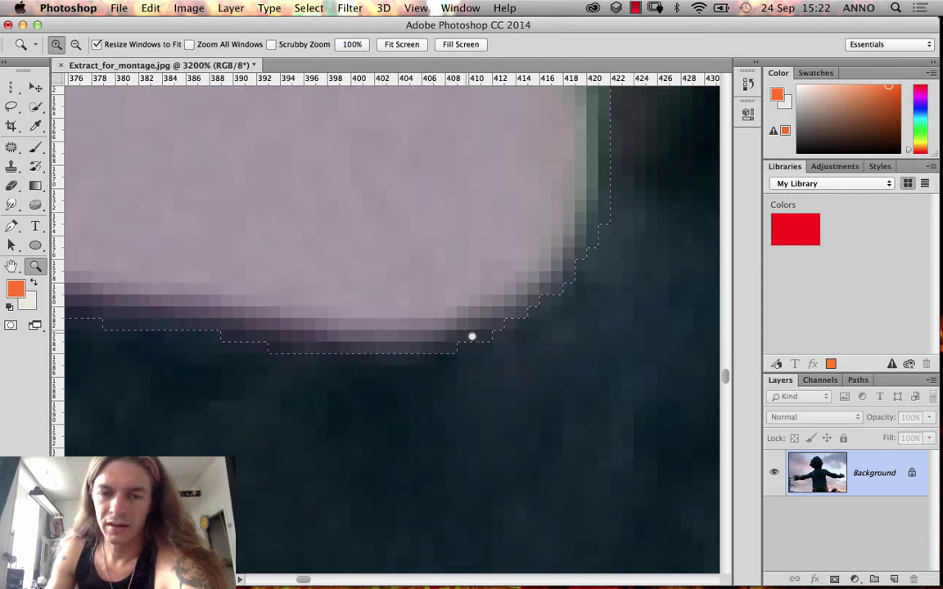
pyautogui.hscroll(3, 471, 334)
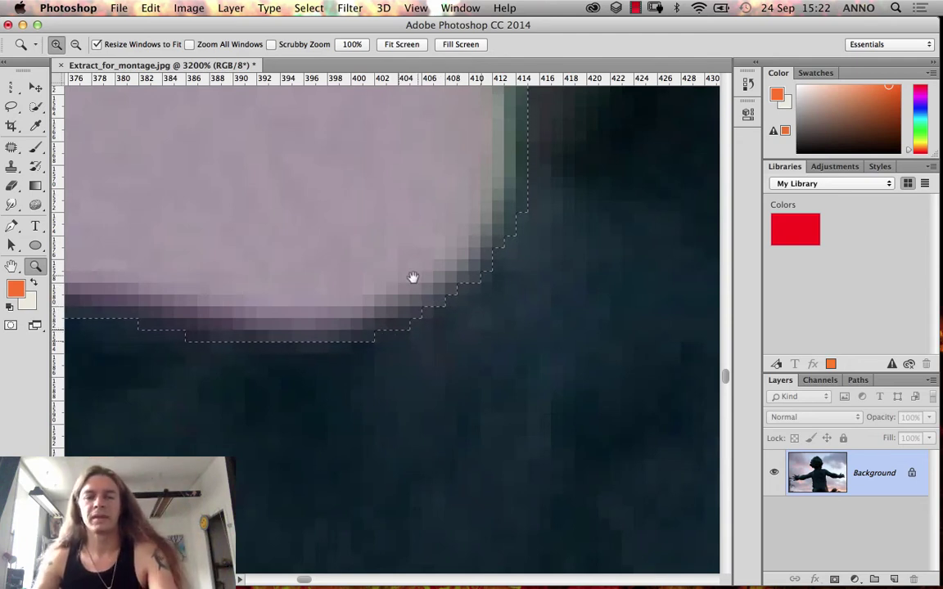
pyautogui.moveTo(412, 278); pyautogui.dragTo(410, 367)
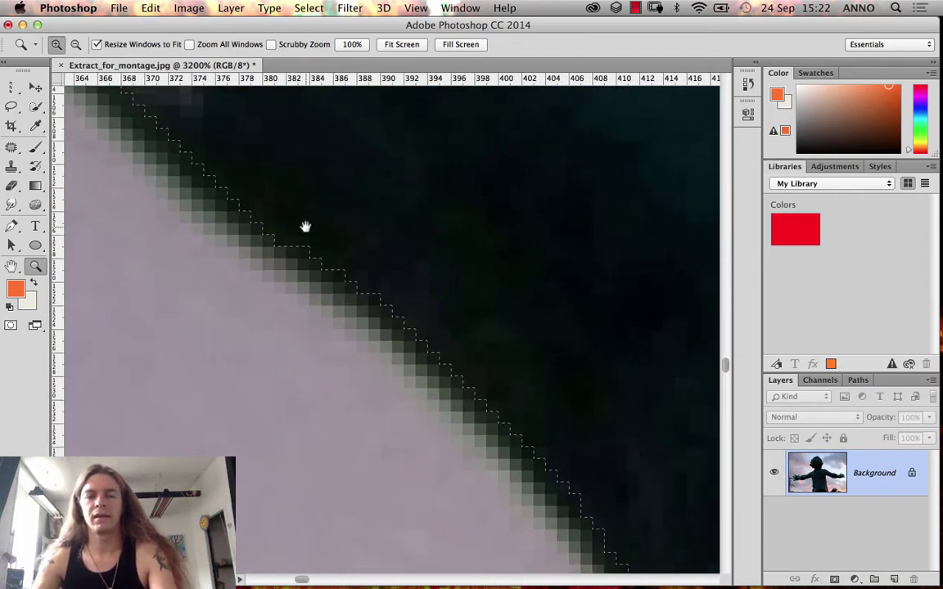
pyautogui.press('super+minus')
pyautogui.press('super+minus')
pyautogui.press('super+minus')
pyautogui.press('super+minus')
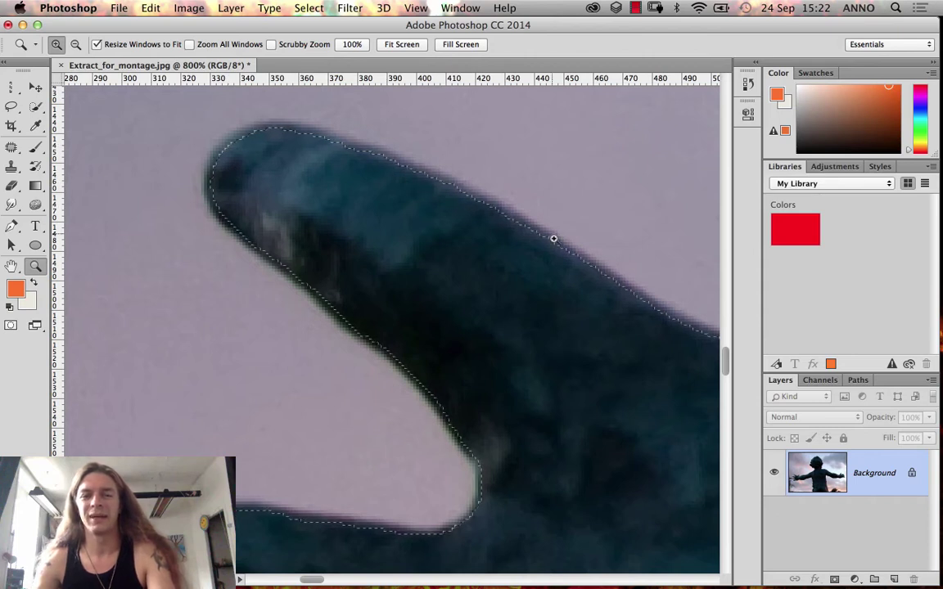
pyautogui.press('super+h')
pyautogui.press('super+minus')
pyautogui.press('super+minus')
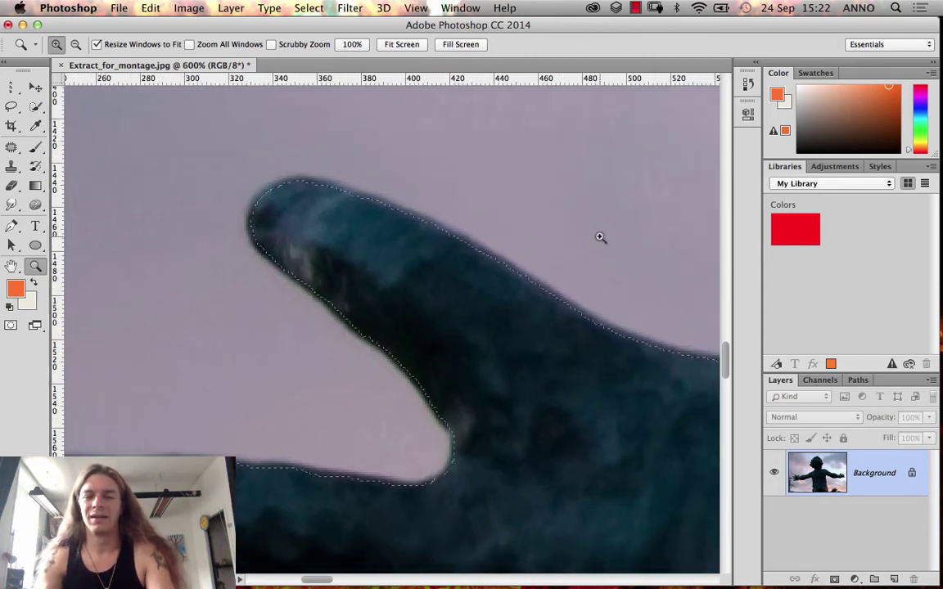
pyautogui.press('super+minus')
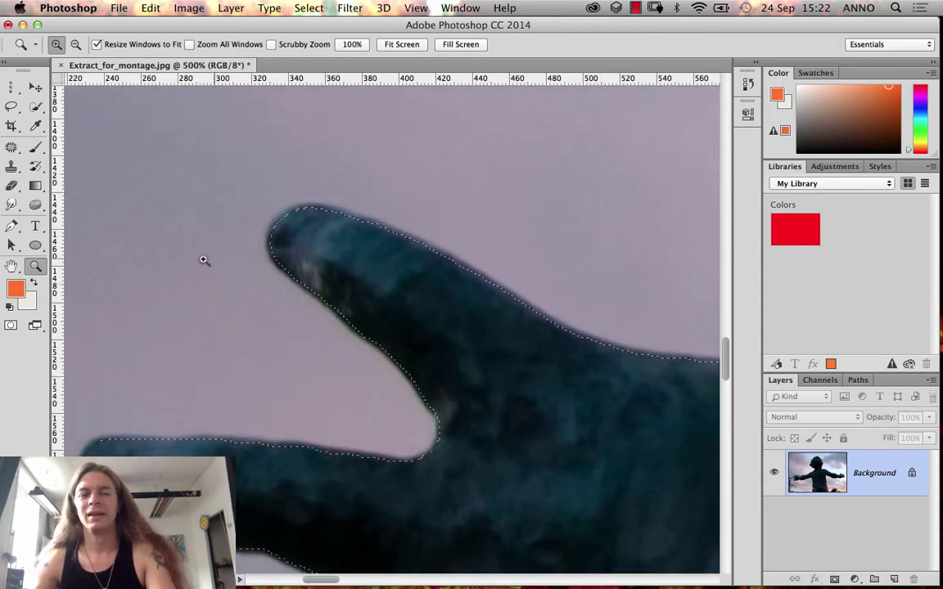
pyautogui.click(347, 310)
pyautogui.click(348, 309)
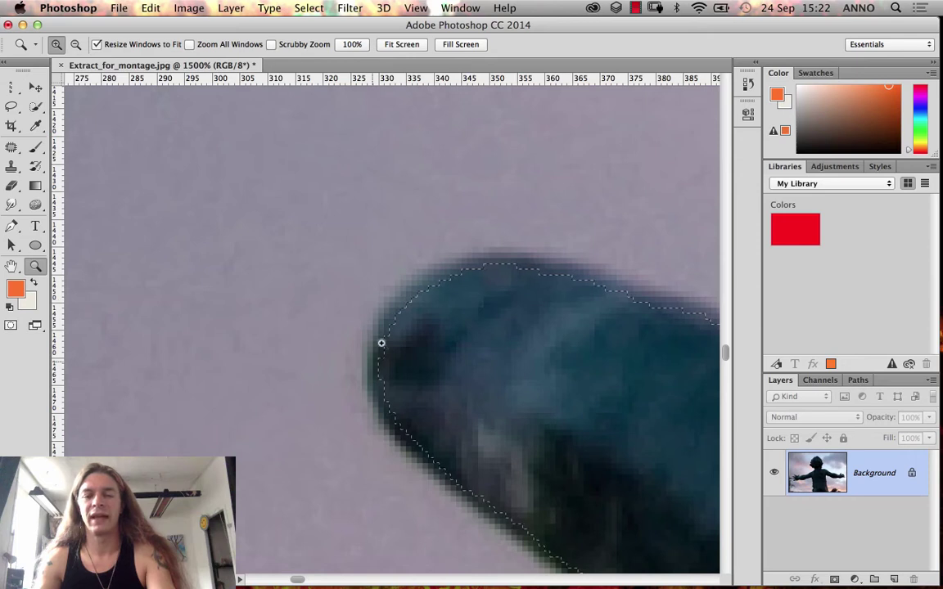
pyautogui.press('super+0')
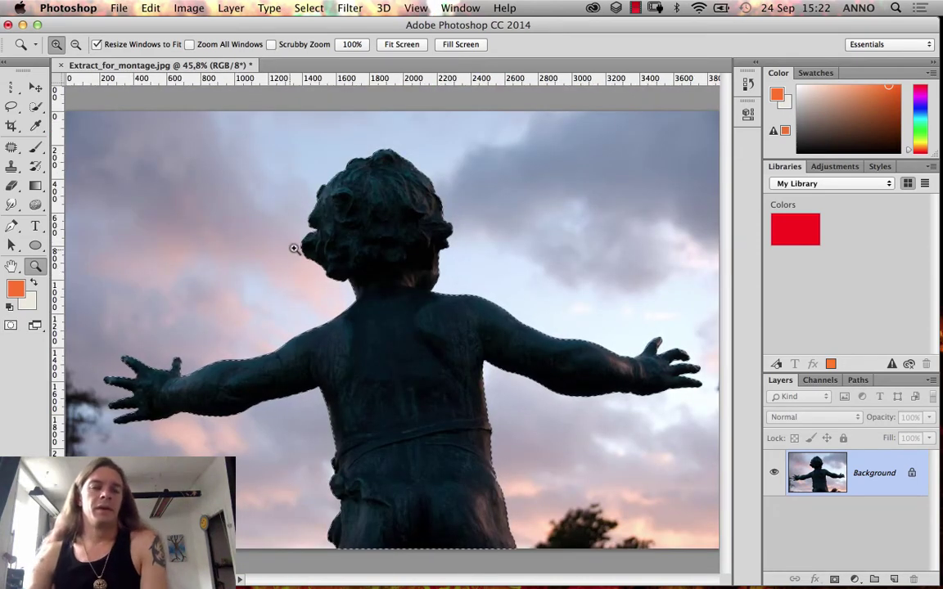
# - Feather the statue selection with a radius of 80 pixels
pyautogui.click(341, 307)
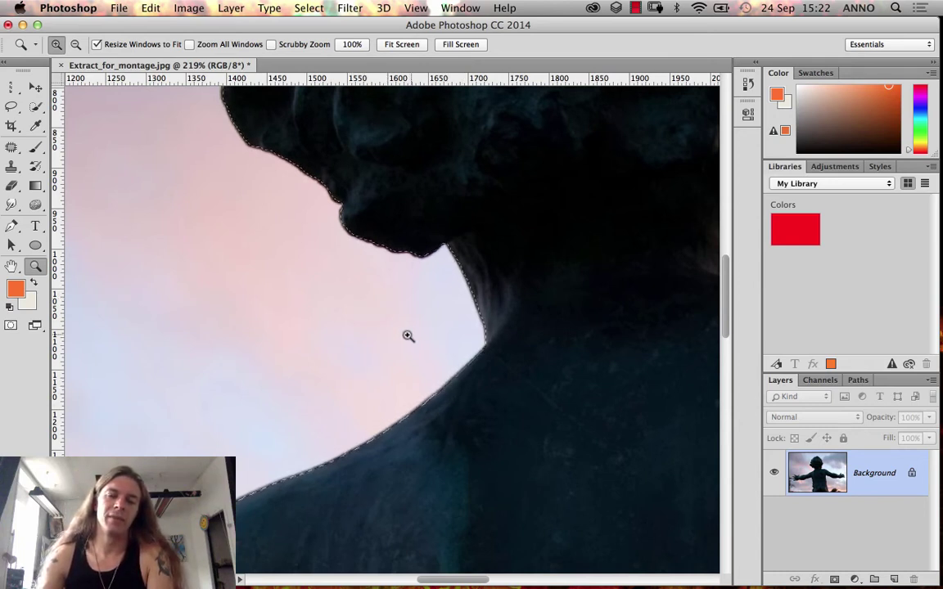
pyautogui.click(309, 8)
pyautogui.moveTo(335, 211)
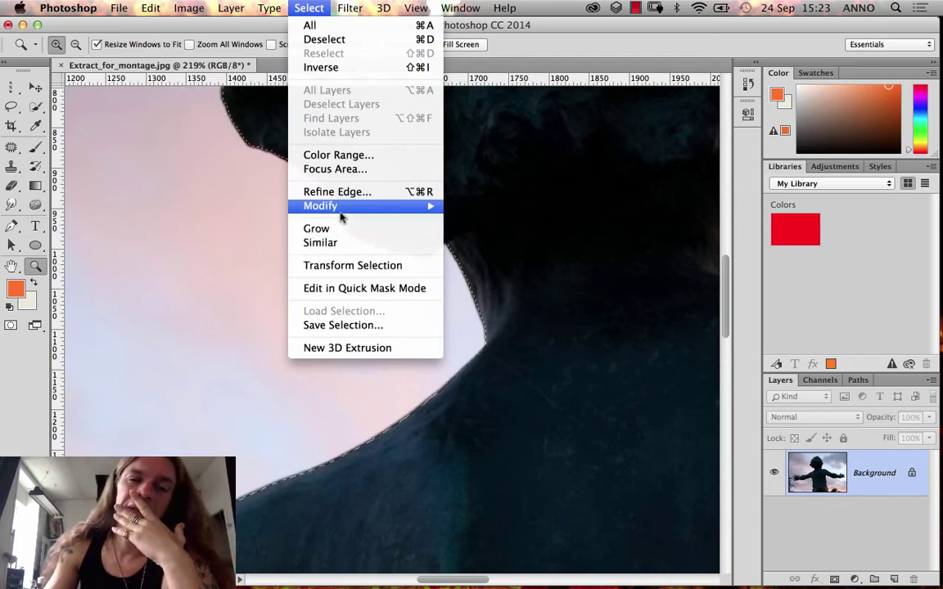
pyautogui.moveTo(373, 210)
pyautogui.click(460, 260)
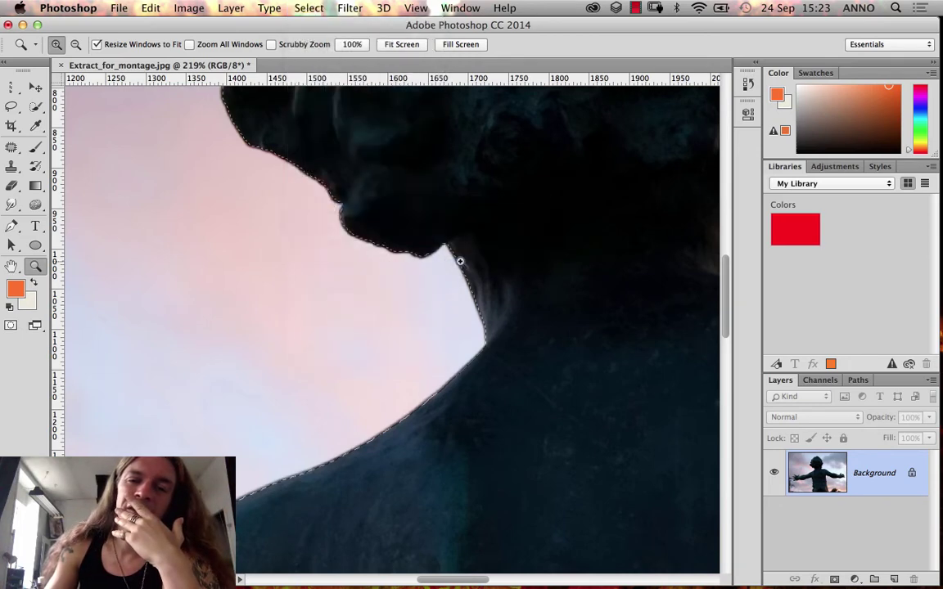
pyautogui.moveTo(279, 120); pyautogui.dragTo(506, 155)
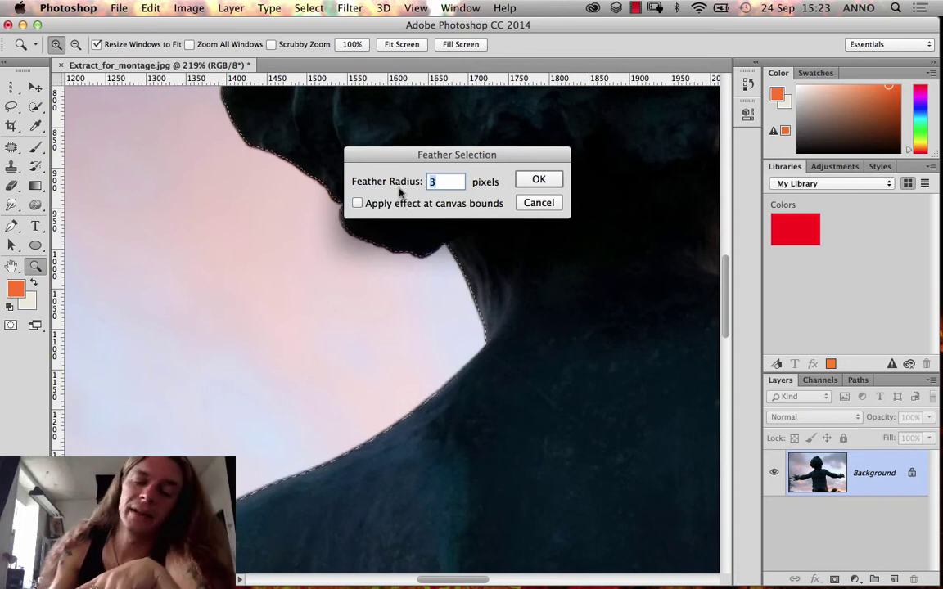
pyautogui.write('40')
pyautogui.press('BackSpace')
pyautogui.press('BackSpace')
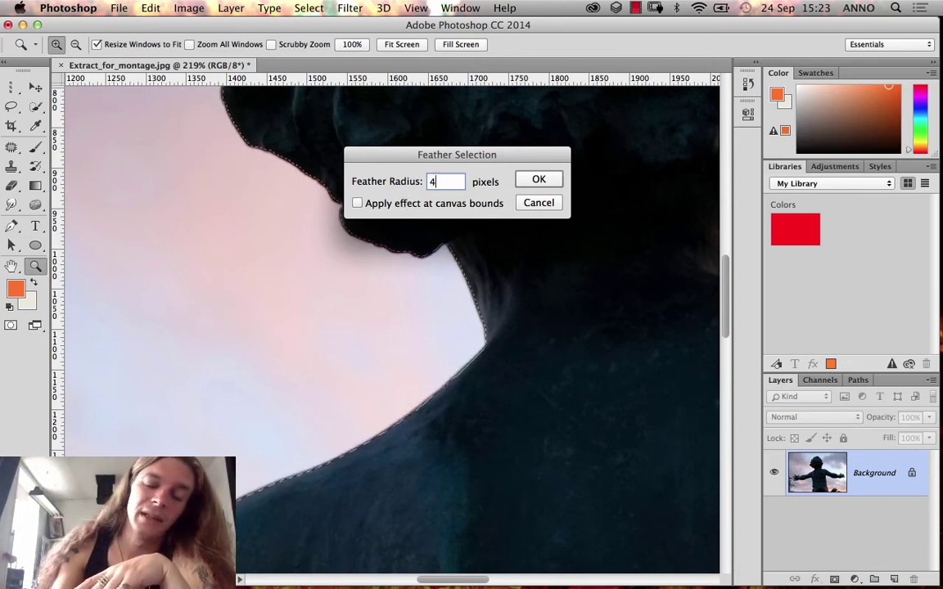
pyautogui.write('80')
pyautogui.press('Return')
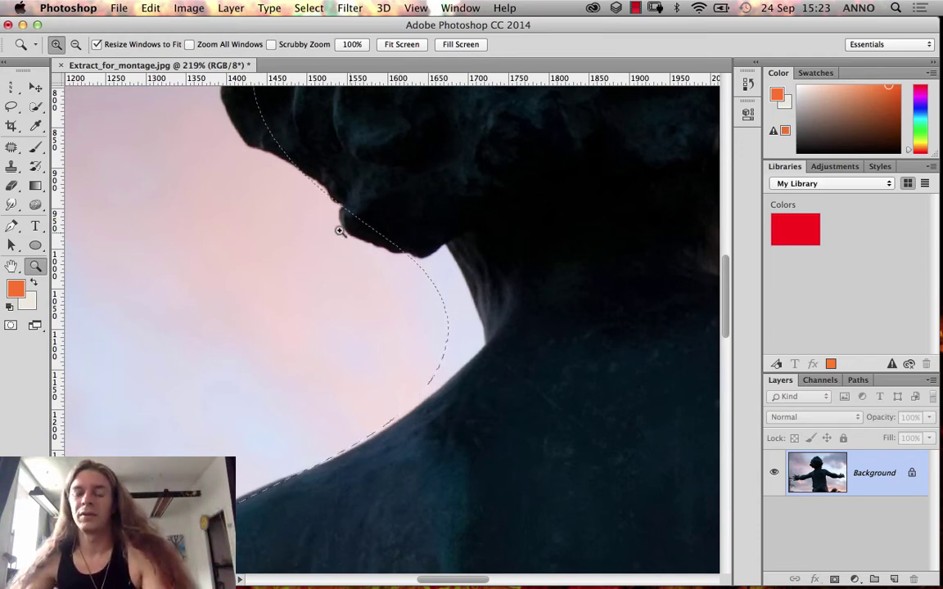
# - Convert the locked Background into a regular layer and invert the feathered selection so it covers the sky
pyautogui.press('super+0')
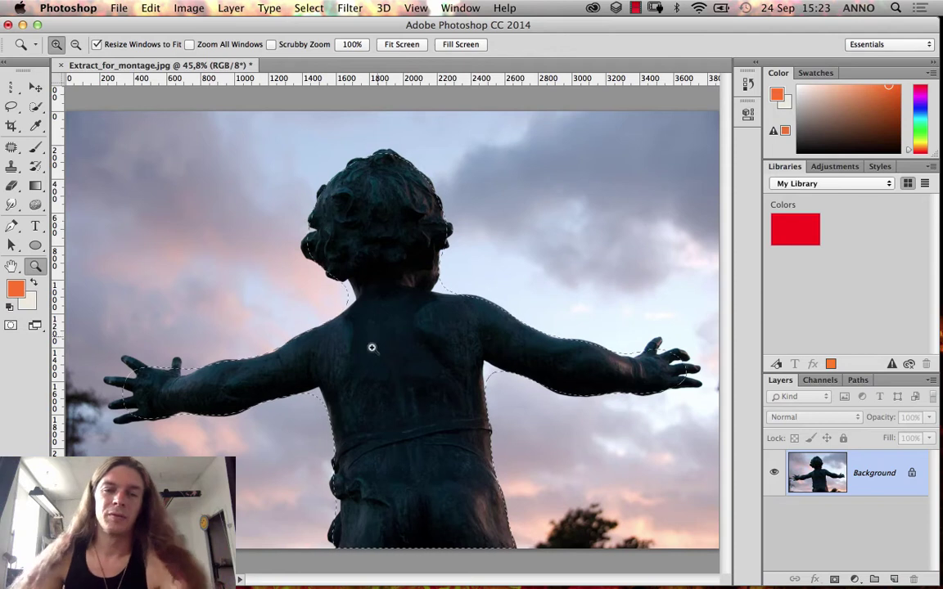
pyautogui.doubleClick(907, 477)
pyautogui.click(661, 290)
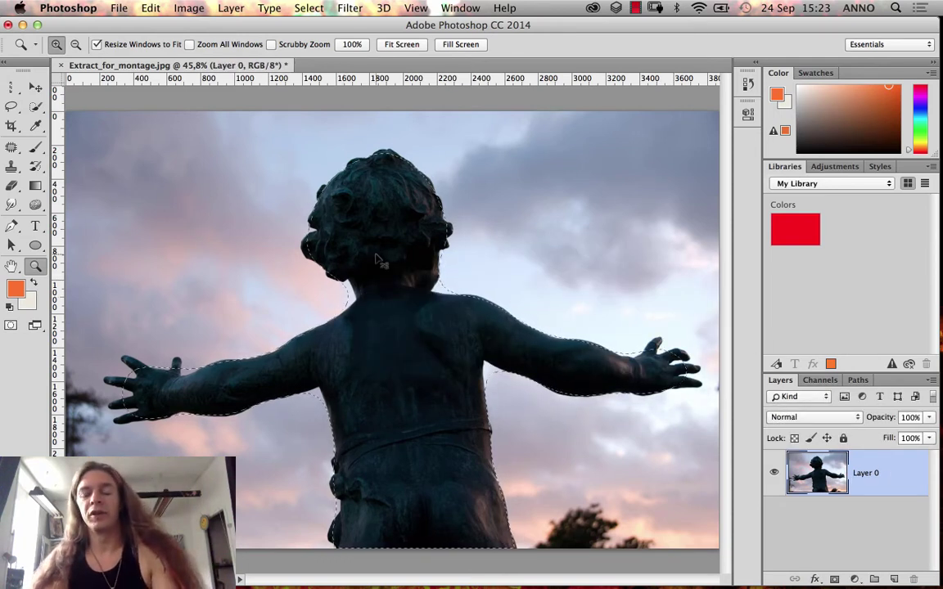
pyautogui.press('shift+super+i')
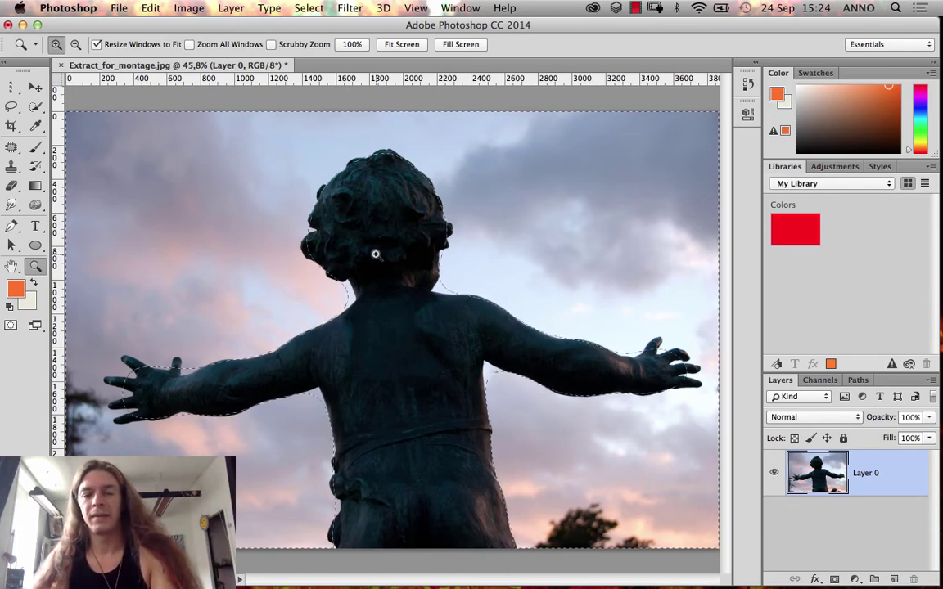
# - Try deleting the sky with the 80-pixel feathered selection, and undo back to the unfeathered statue selection on the locked Background
pyautogui.press('Delete')
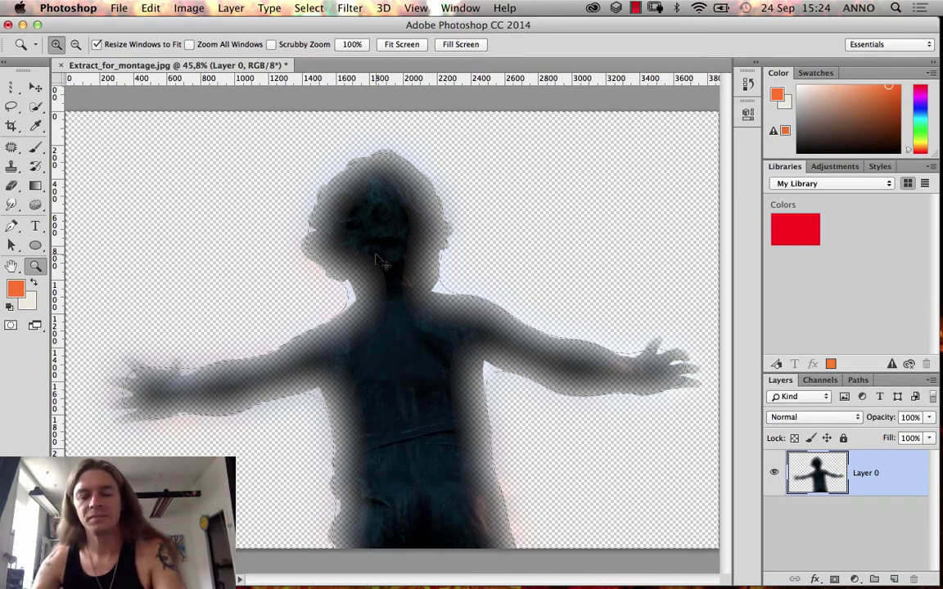
pyautogui.press('super+z')
pyautogui.press('super+c')
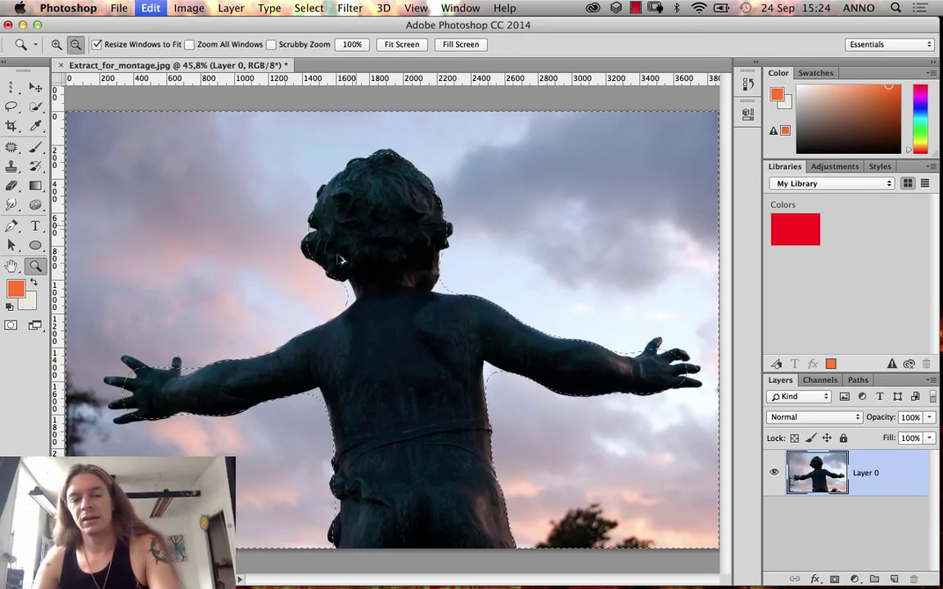
pyautogui.press('super+z')
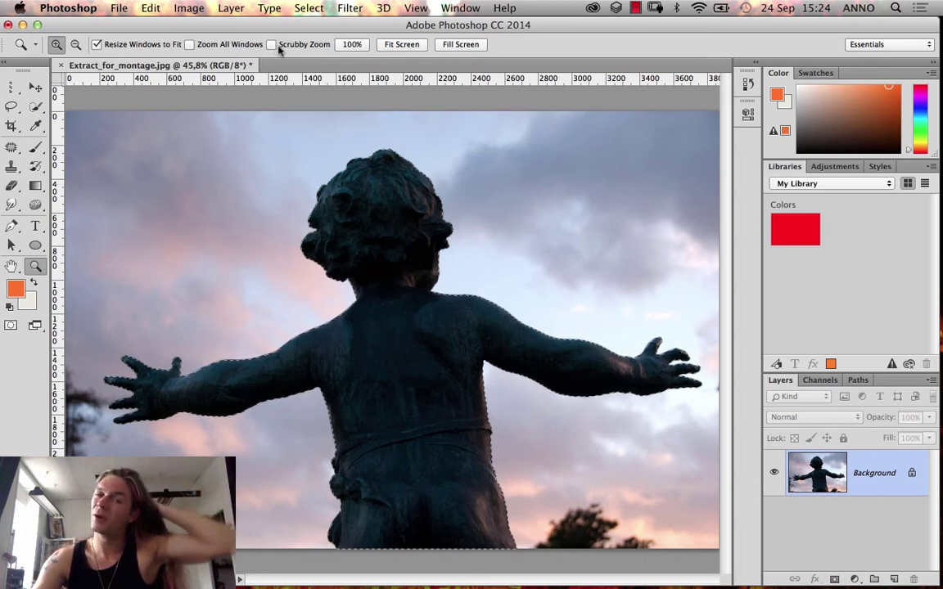
# - Feather the statue selection with a radius of 3 pixels
pyautogui.click(296, 8)
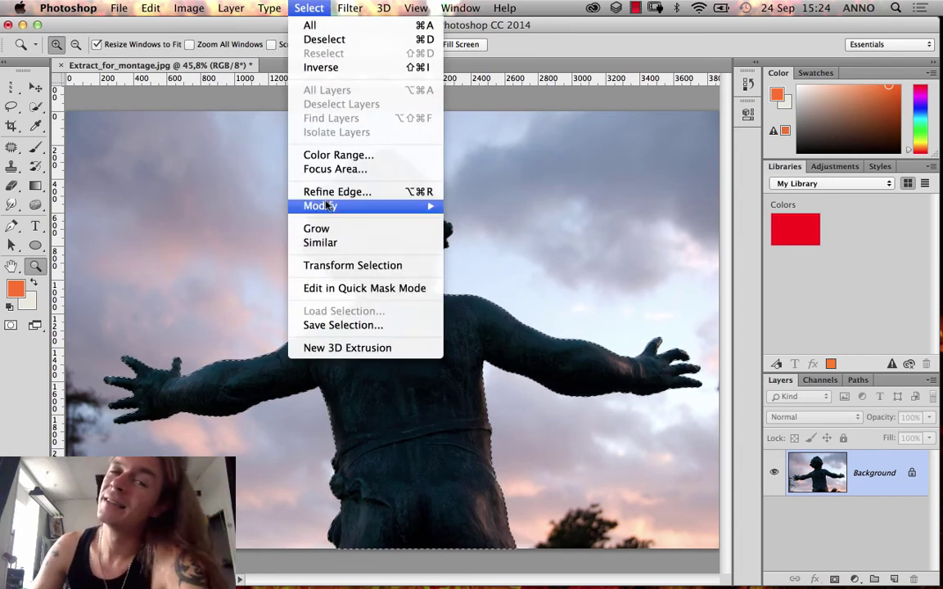
pyautogui.moveTo(334, 209)
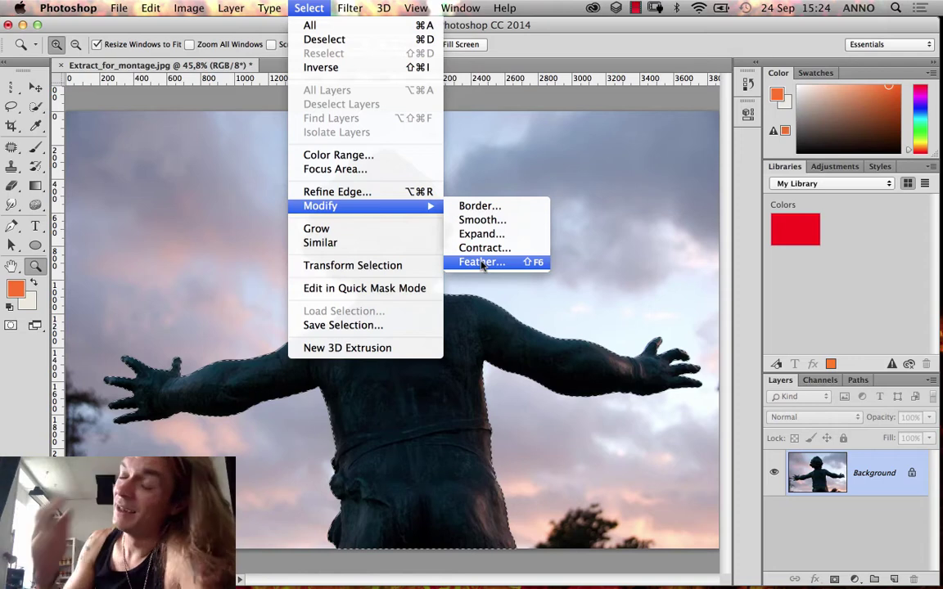
pyautogui.click(481, 262)
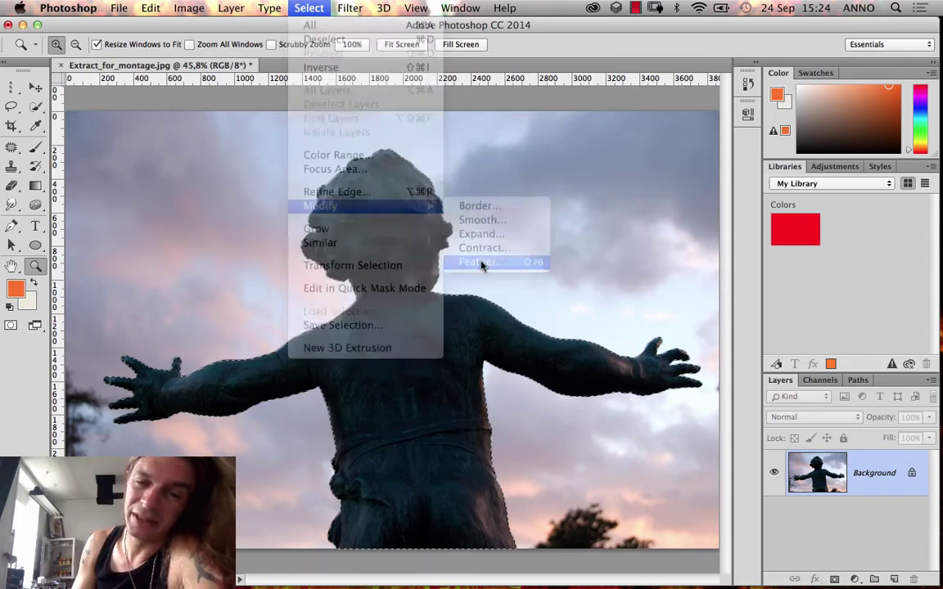
pyautogui.moveTo(486, 158); pyautogui.dragTo(620, 200)
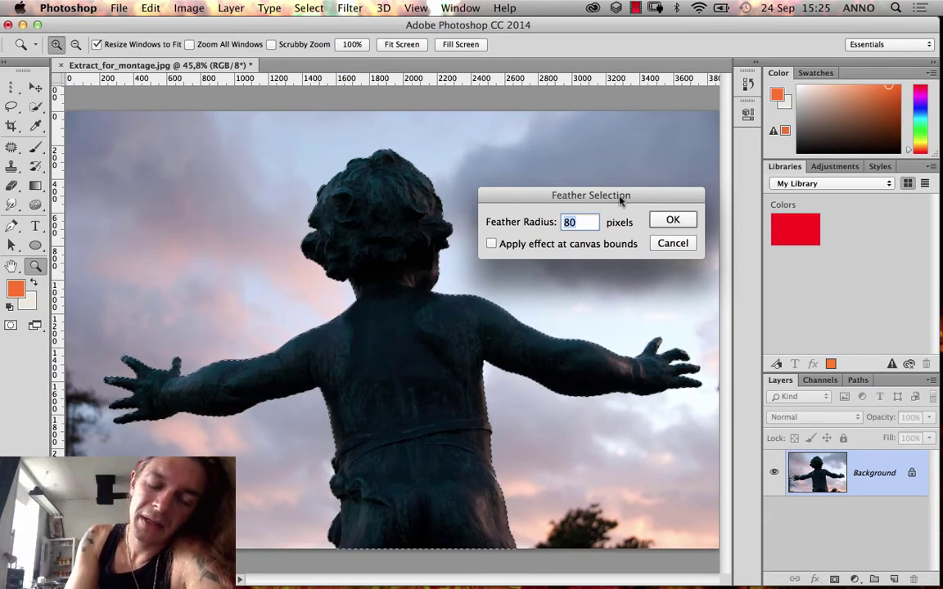
pyautogui.write('3')
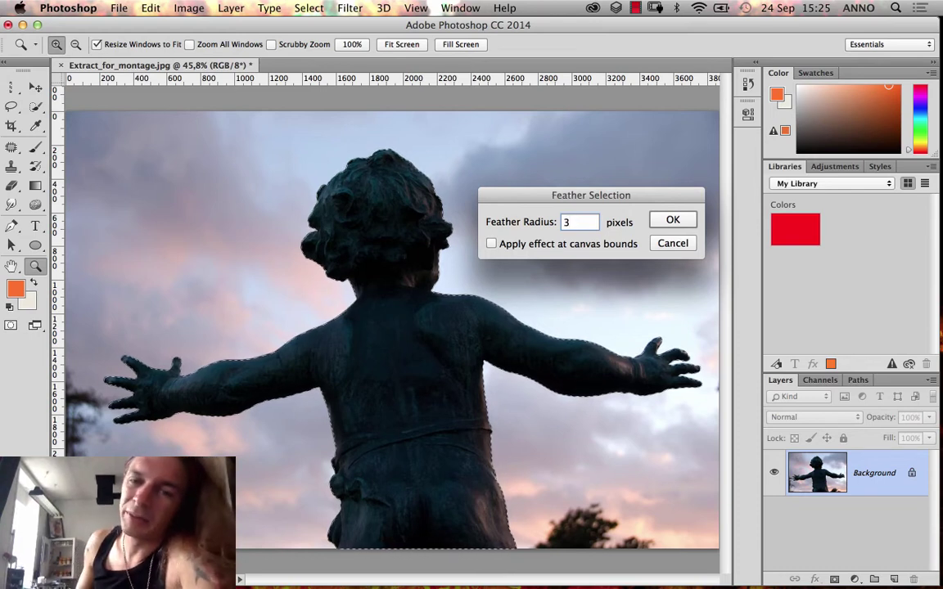
pyautogui.click(663, 221)
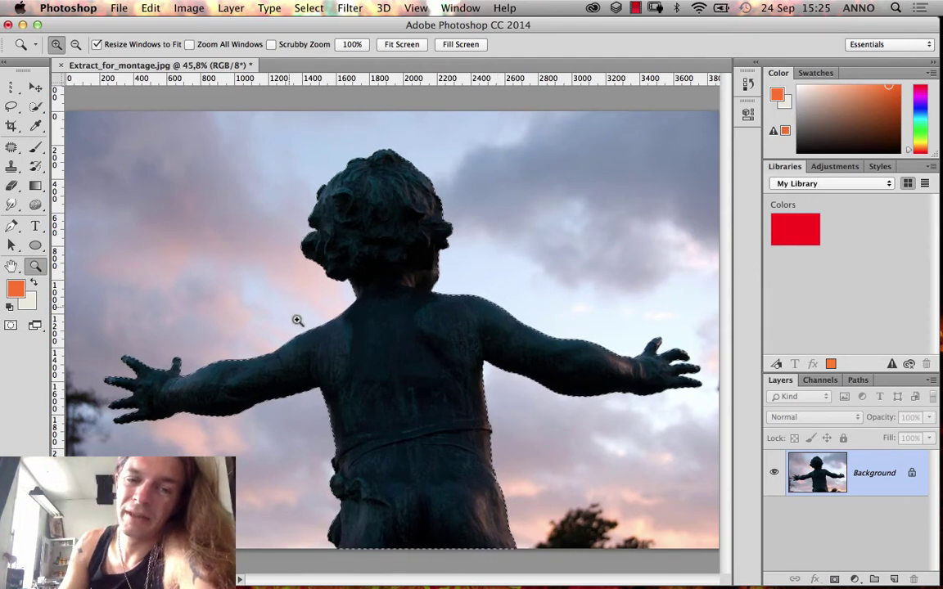
# - Convert the Background into the regular layer Layer 0 and invert the 3-pixel feathered selection so it covers the sky
pyautogui.moveTo(297, 320); pyautogui.dragTo(342, 328)
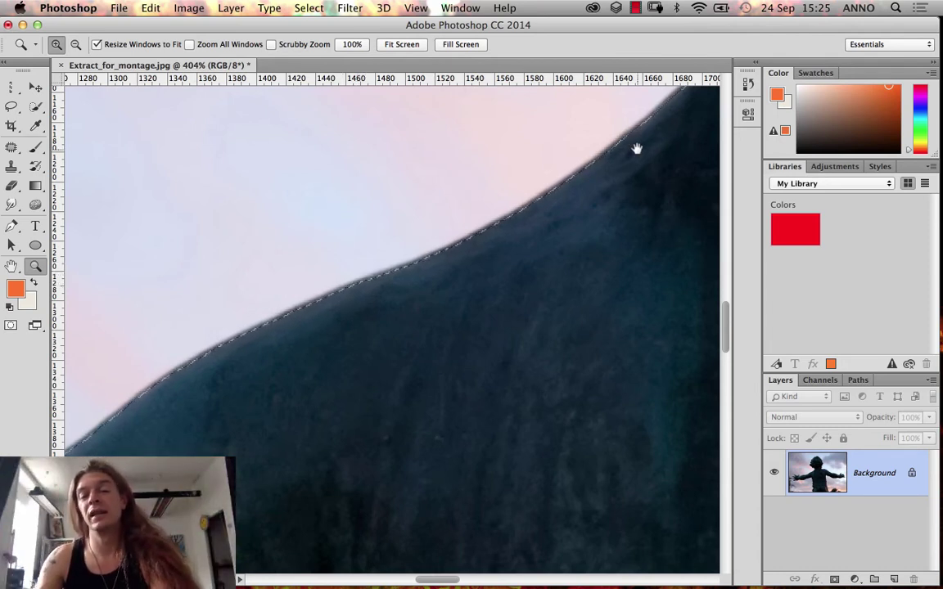
pyautogui.moveTo(636, 149); pyautogui.dragTo(509, 244)
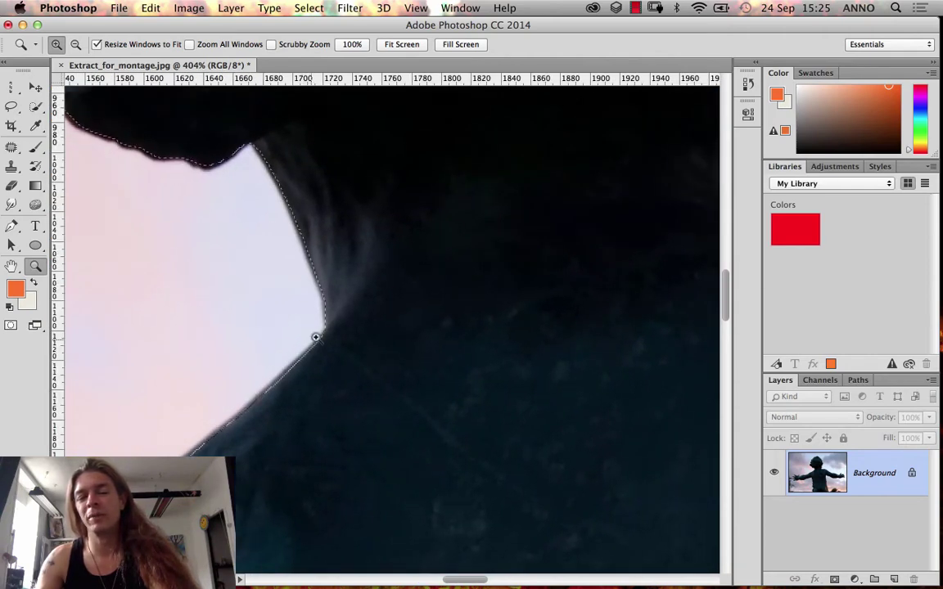
pyautogui.moveTo(275, 298); pyautogui.dragTo(394, 269)
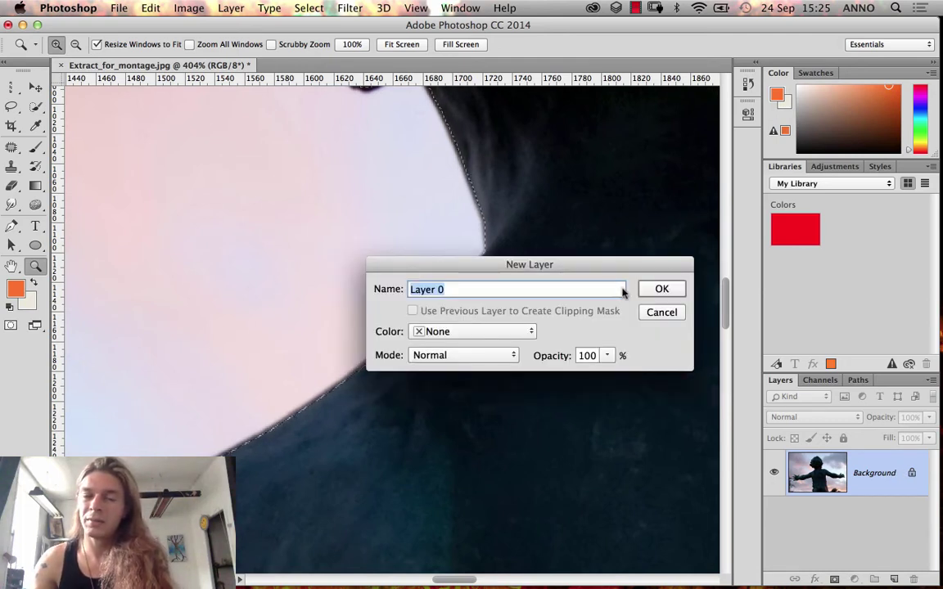
pyautogui.click(661, 289)
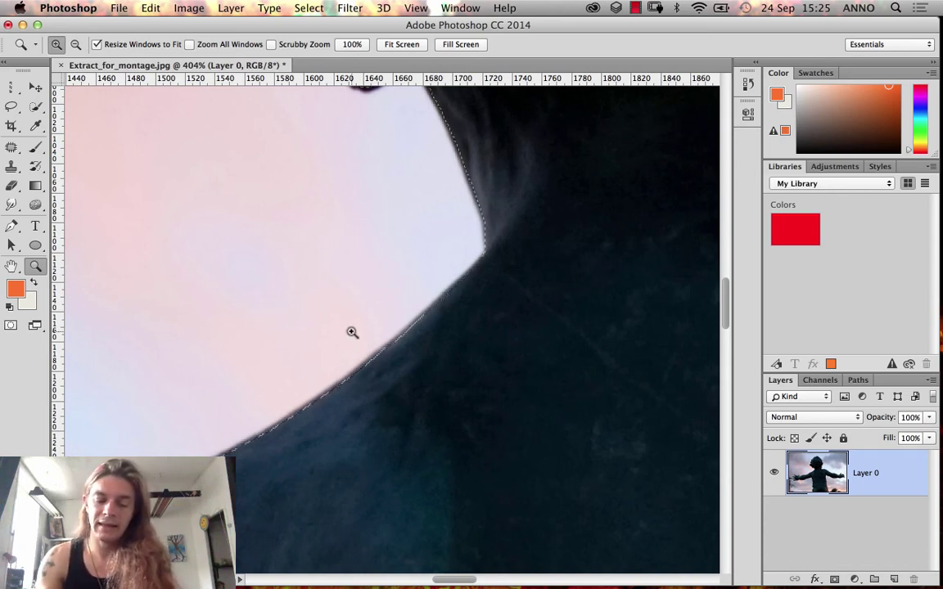
pyautogui.click(308, 8)
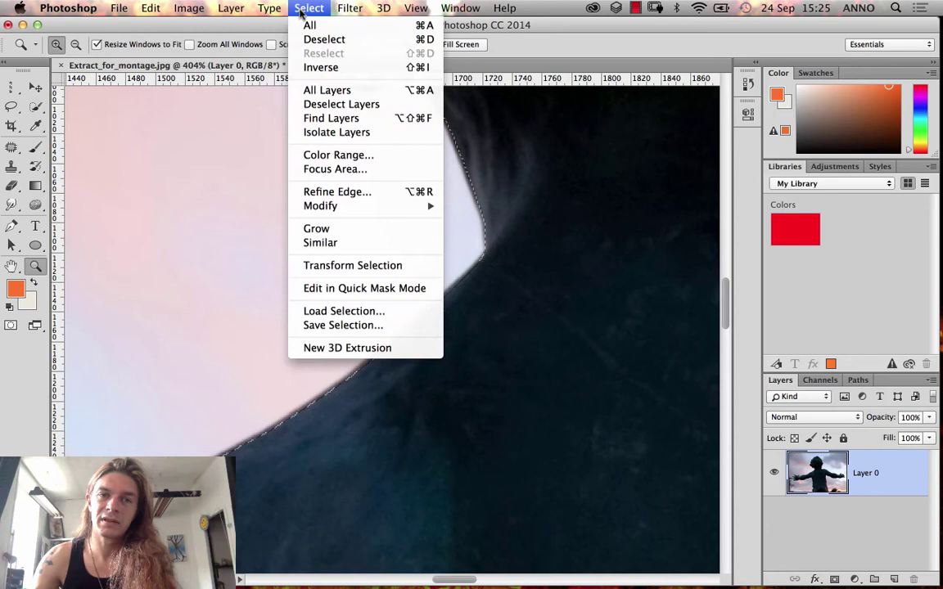
pyautogui.click(342, 70)
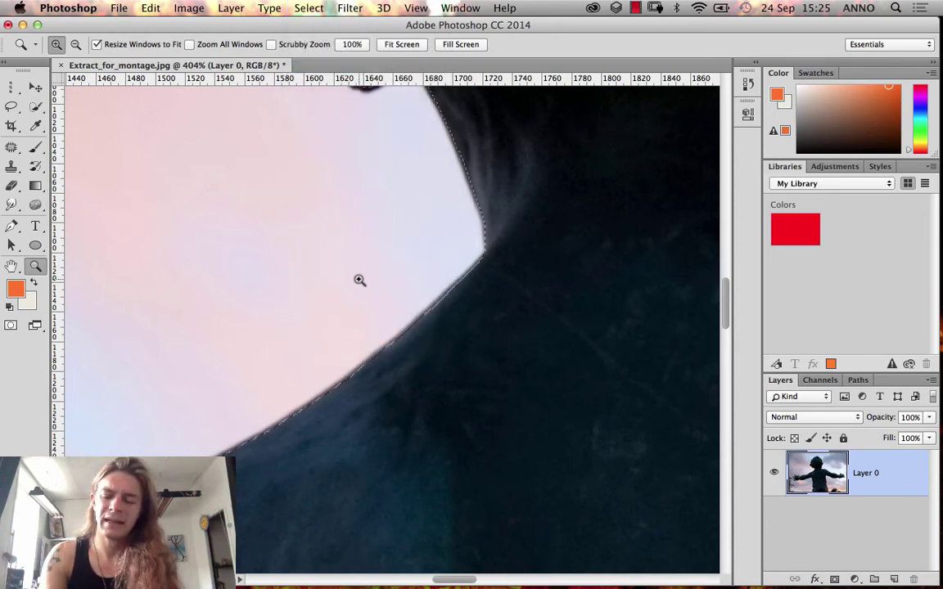
# - Delete the selected sky so the statue stands on transparency, and view the whole image
pyautogui.press('Delete')
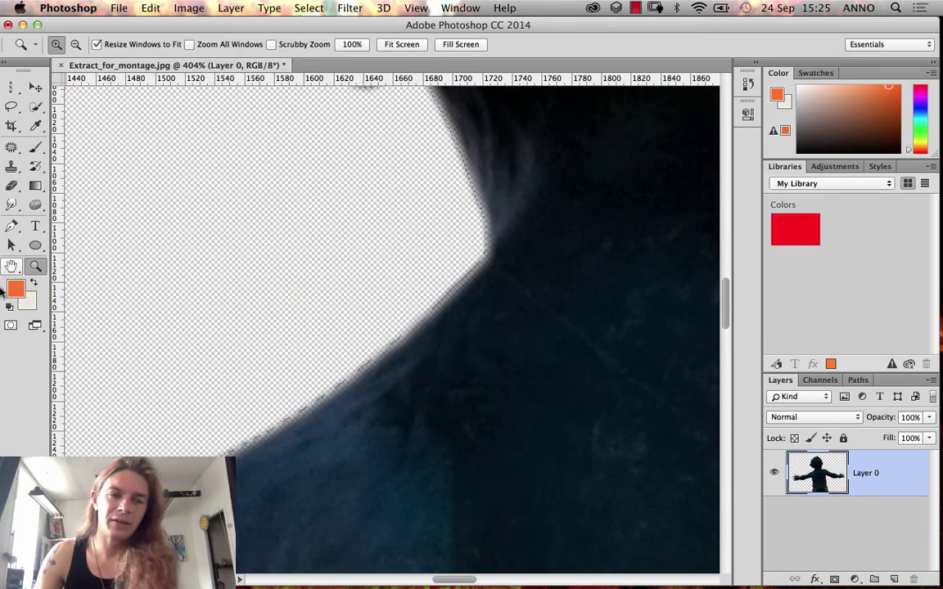
pyautogui.moveTo(413, 364); pyautogui.dragTo(420, 341)
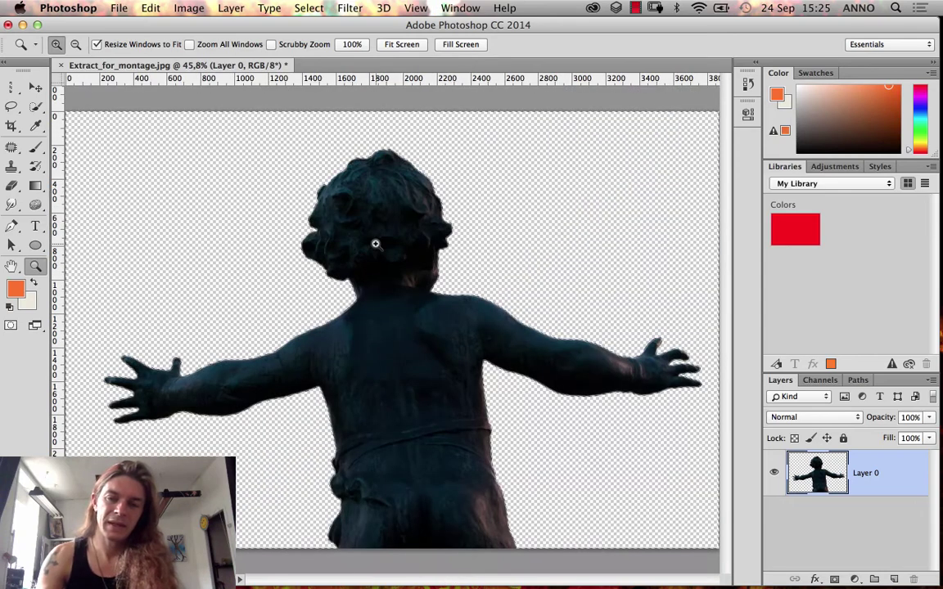
pyautogui.press('super+0')
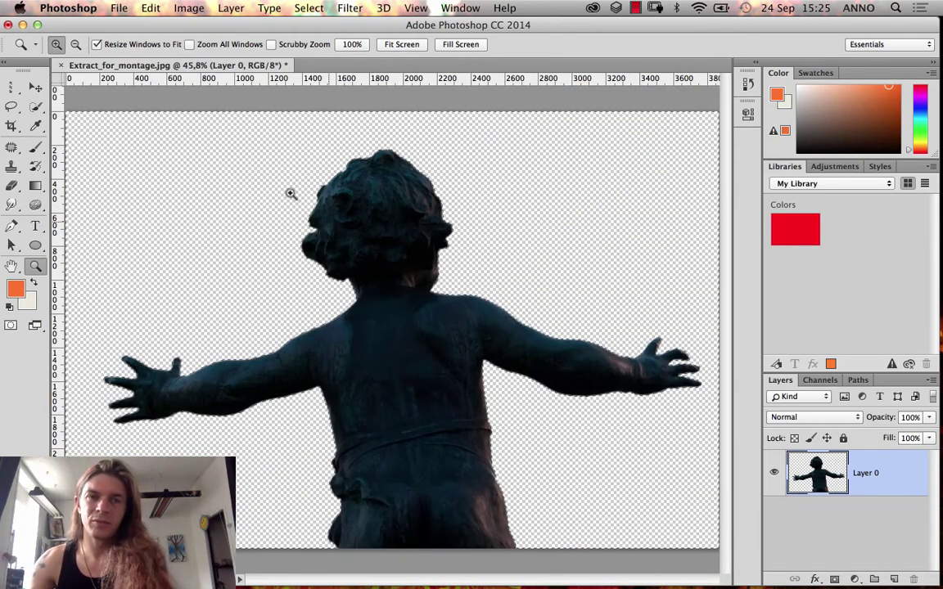
pyautogui.click(308, 8)
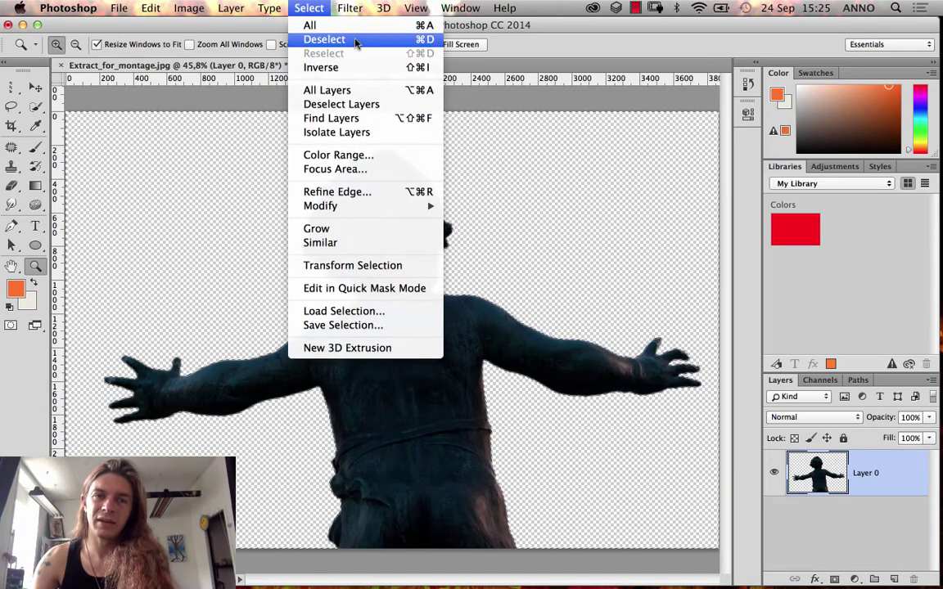
pyautogui.click(318, 8)
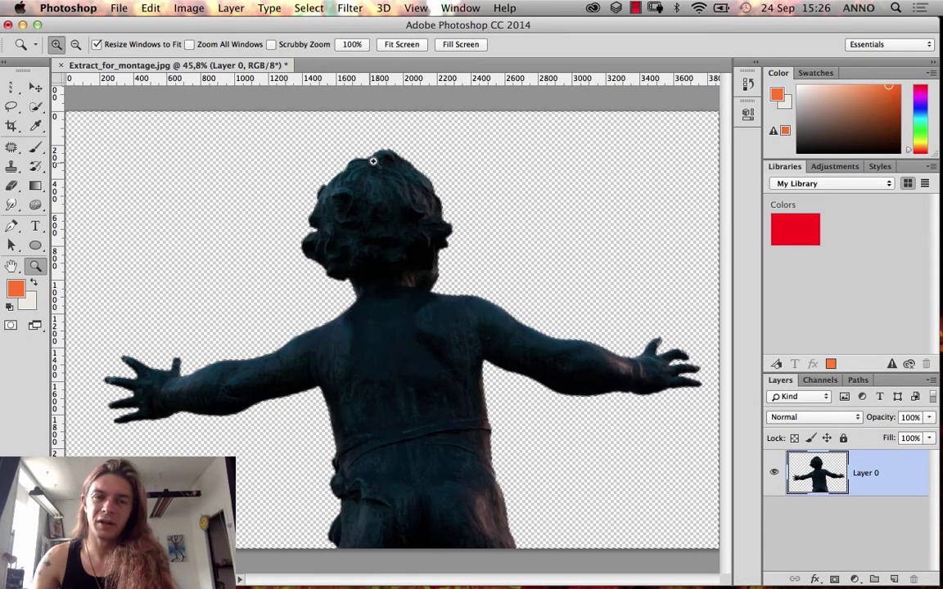
# - Place a new layer filled entirely with the orange foreground color beneath the statue layer, with the selection cleared
pyautogui.click(894, 579)
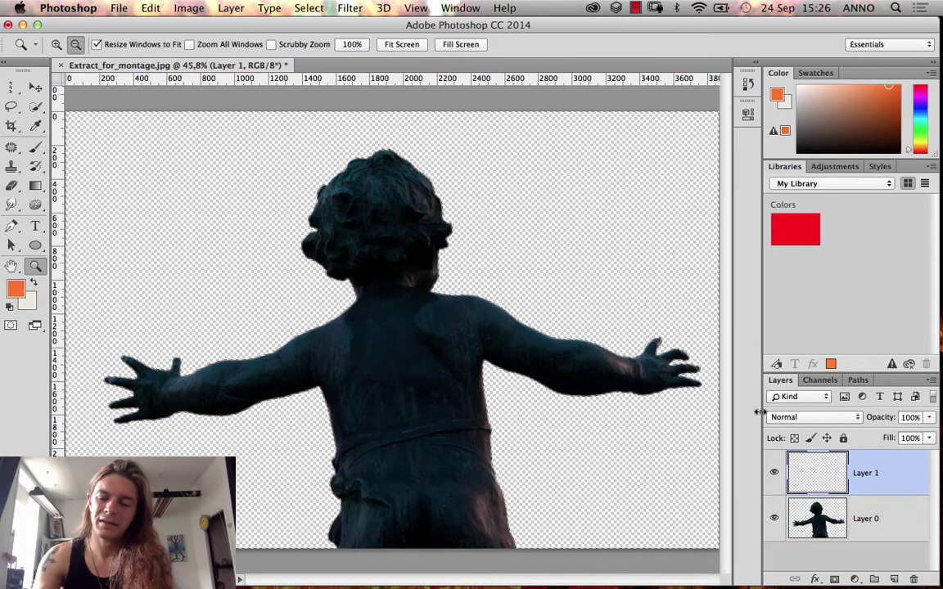
pyautogui.hotkey('alt', 'BackSpace')
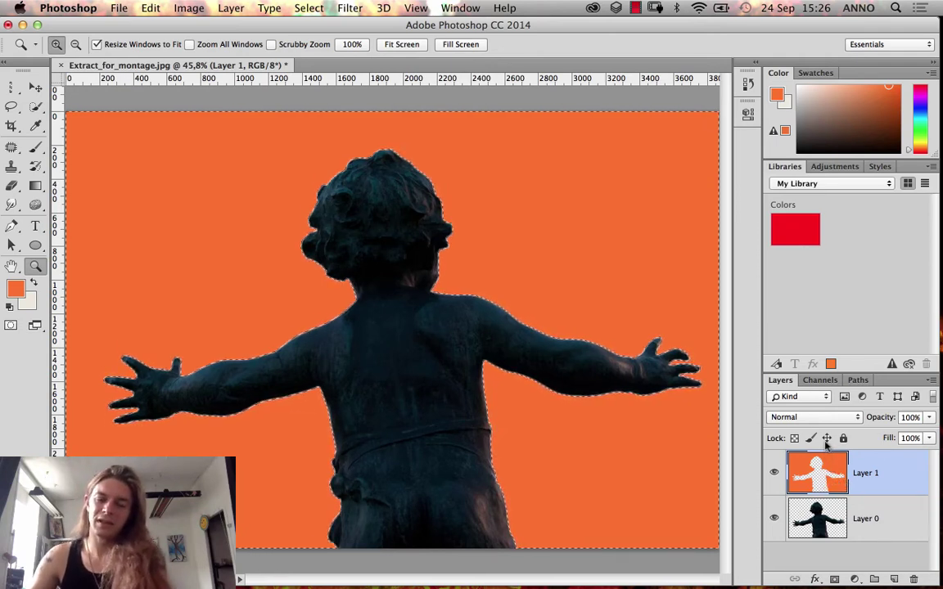
pyautogui.press('super+d')
pyautogui.press('alt')
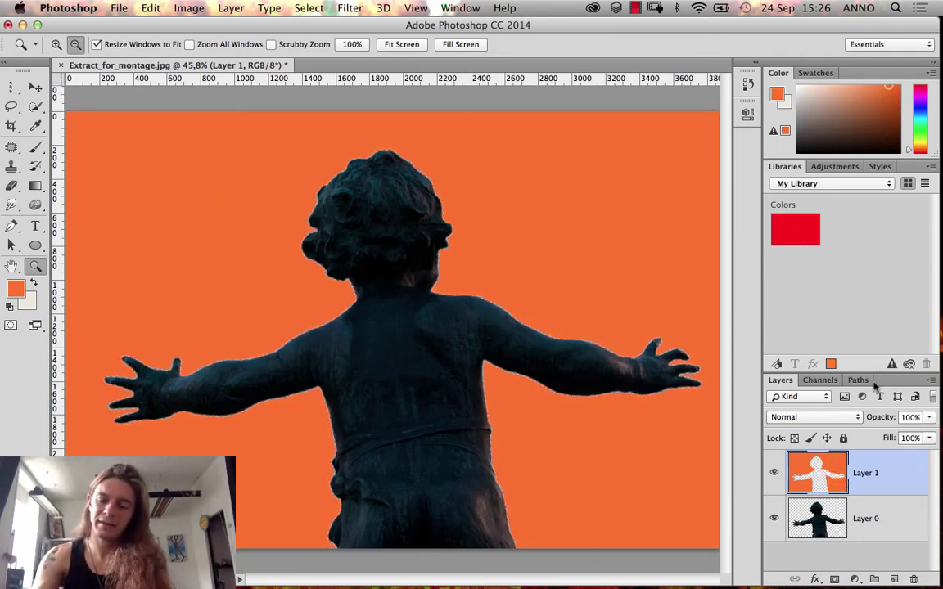
pyautogui.hotkey('alt', 'BackSpace')
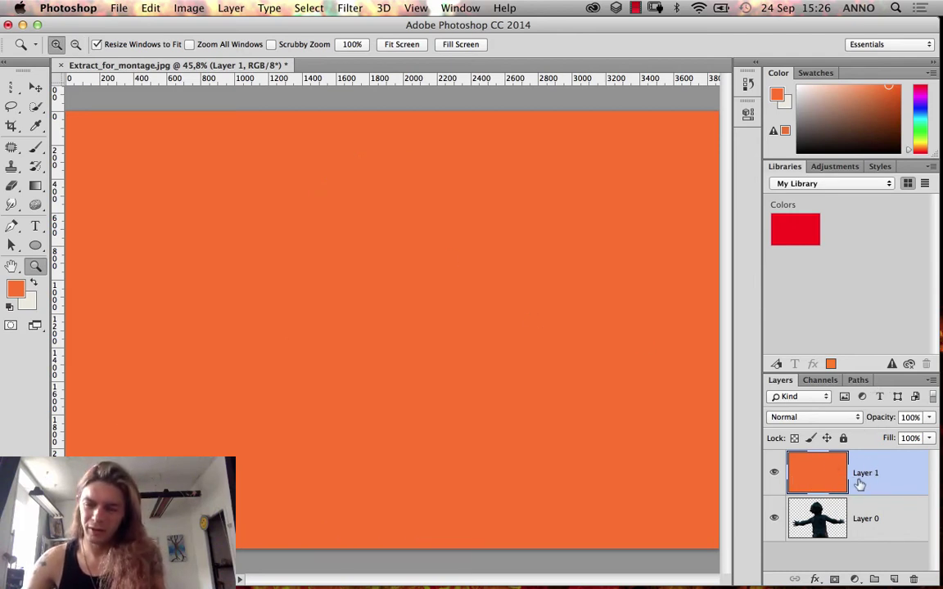
pyautogui.moveTo(876, 468); pyautogui.dragTo(857, 538)
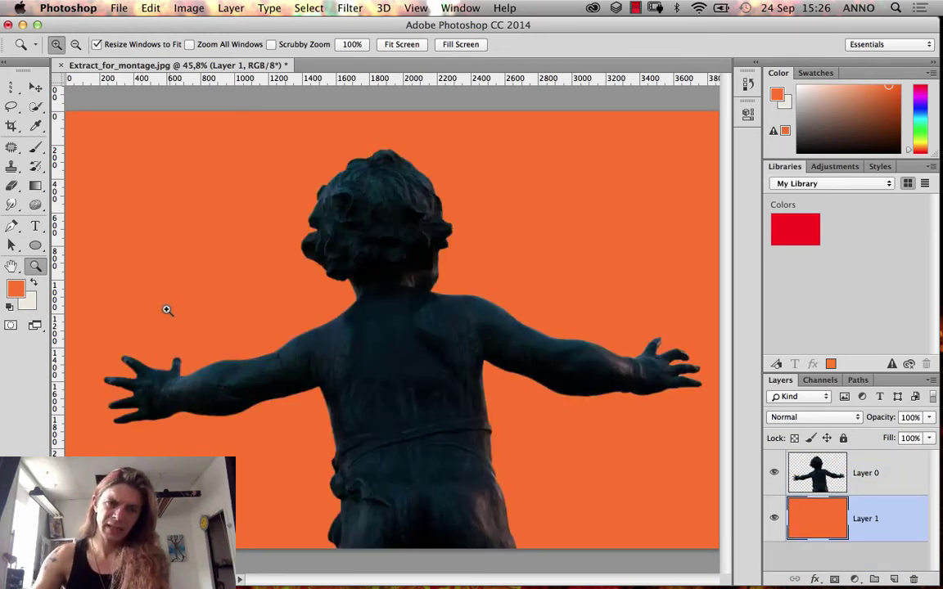
# - Examine the statue's cut-out edges against the orange background along the arm, hand, shoulder, neck and hair
pyautogui.moveTo(251, 308); pyautogui.dragTo(385, 333)
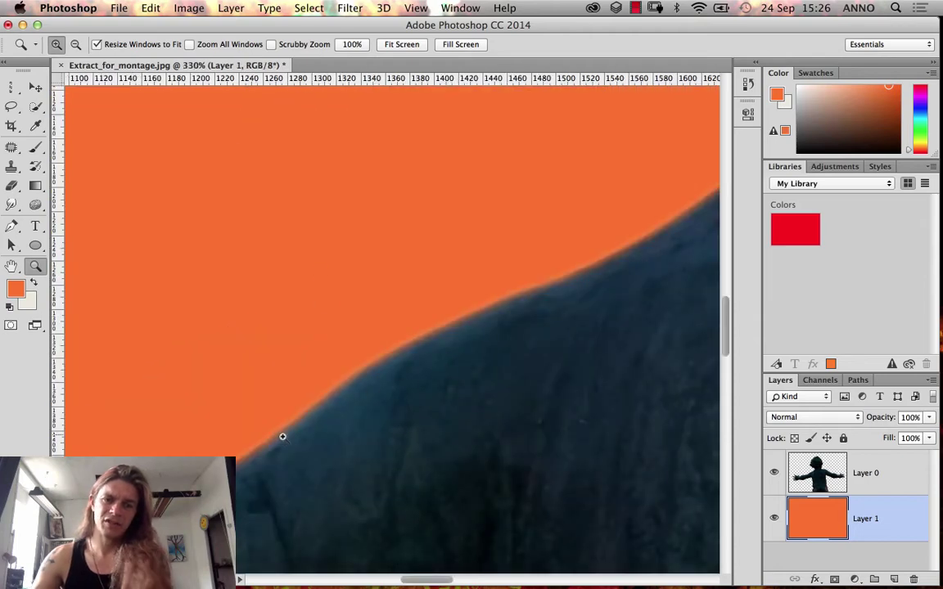
pyautogui.hscroll(-20, 368, 446)
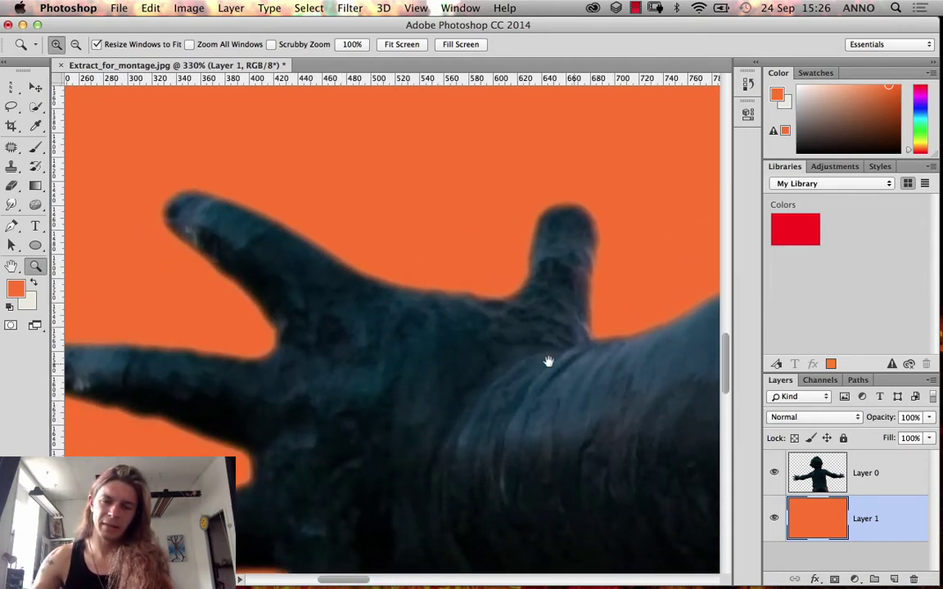
pyautogui.hscroll(10, 531, 327)
pyautogui.scroll(3, 471, 326)
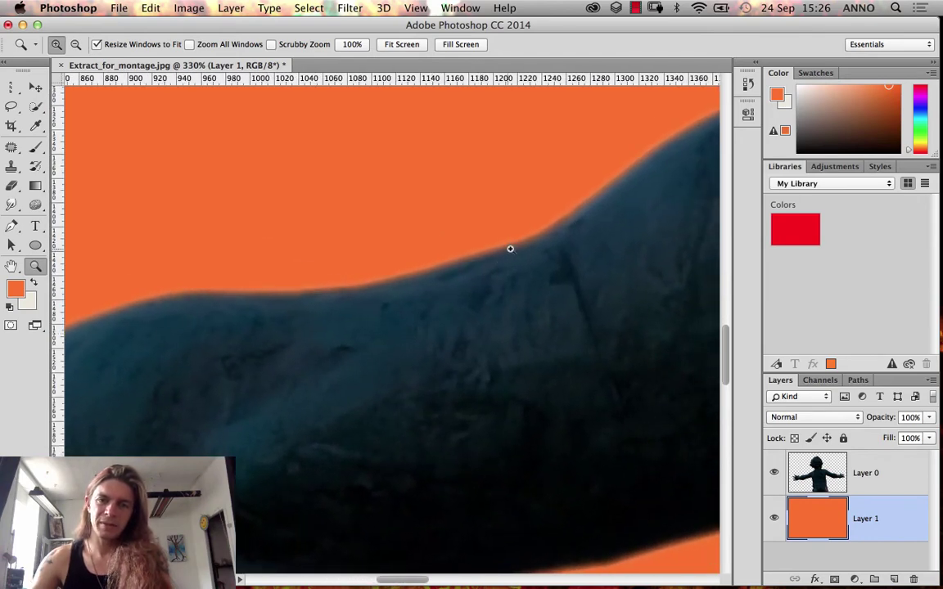
pyautogui.scroll(5, 500, 252)
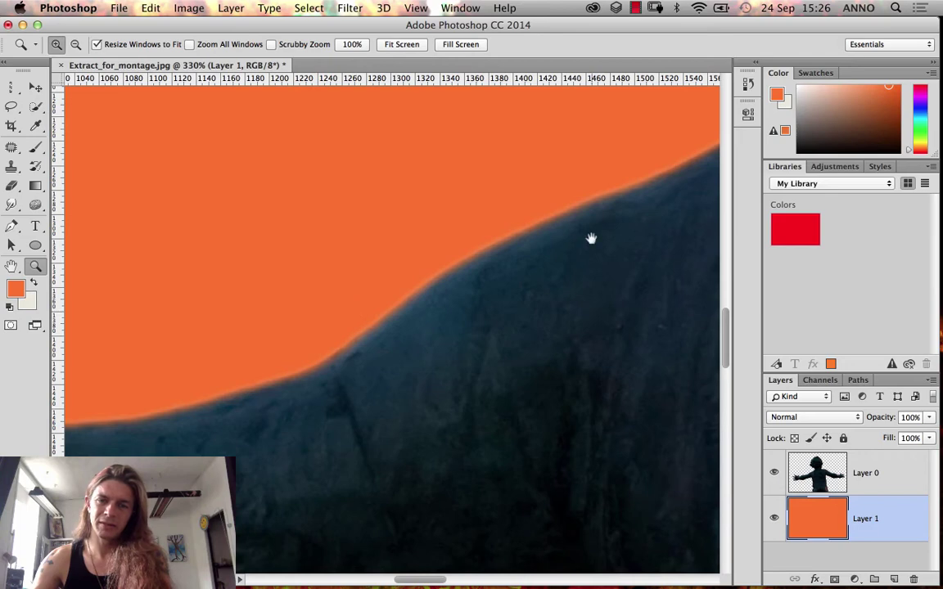
pyautogui.moveTo(591, 237); pyautogui.dragTo(496, 291)
pyautogui.scroll(10, 497, 291)
pyautogui.hscroll(5, 496, 290)
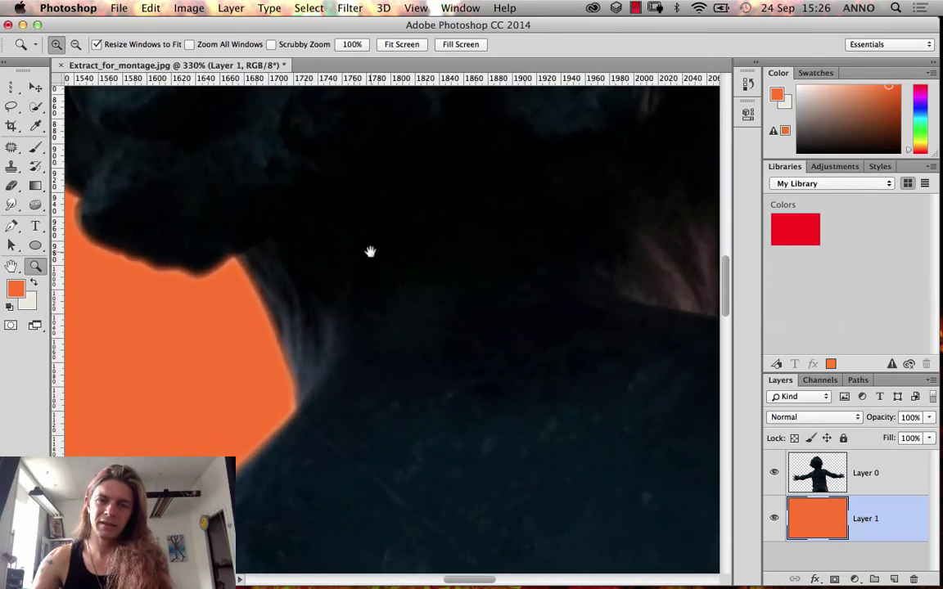
pyautogui.scroll(10, 401, 301)
pyautogui.hscroll(-5, 401, 300)
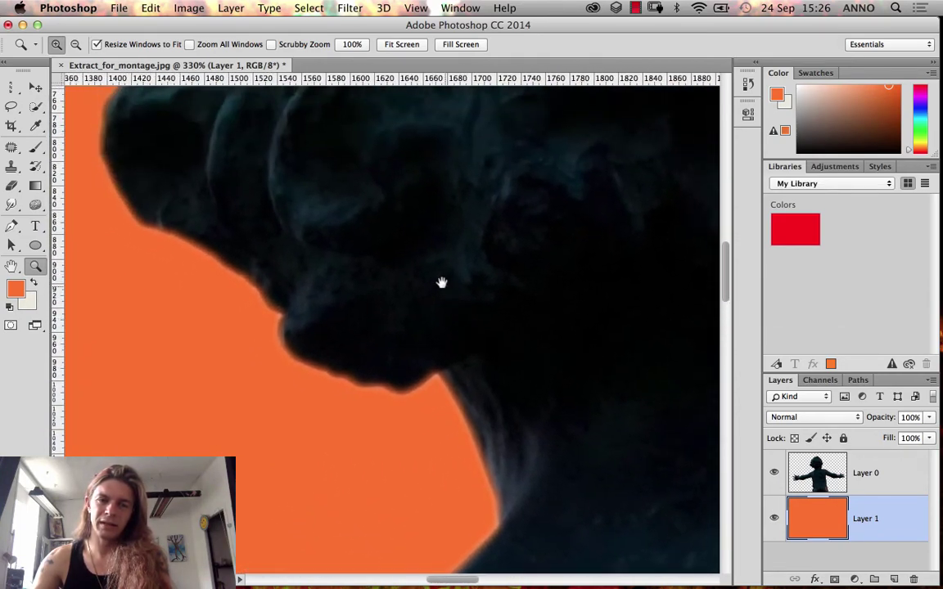
pyautogui.scroll(10, 414, 337)
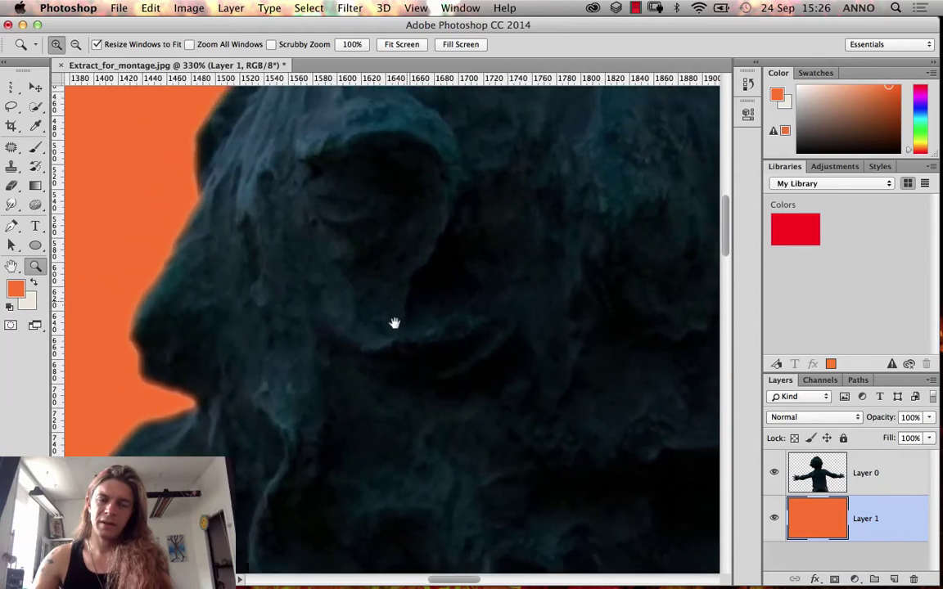
# - Return to the whole image and delete the orange Layer 1 from beneath the statue
pyautogui.press('super+0')
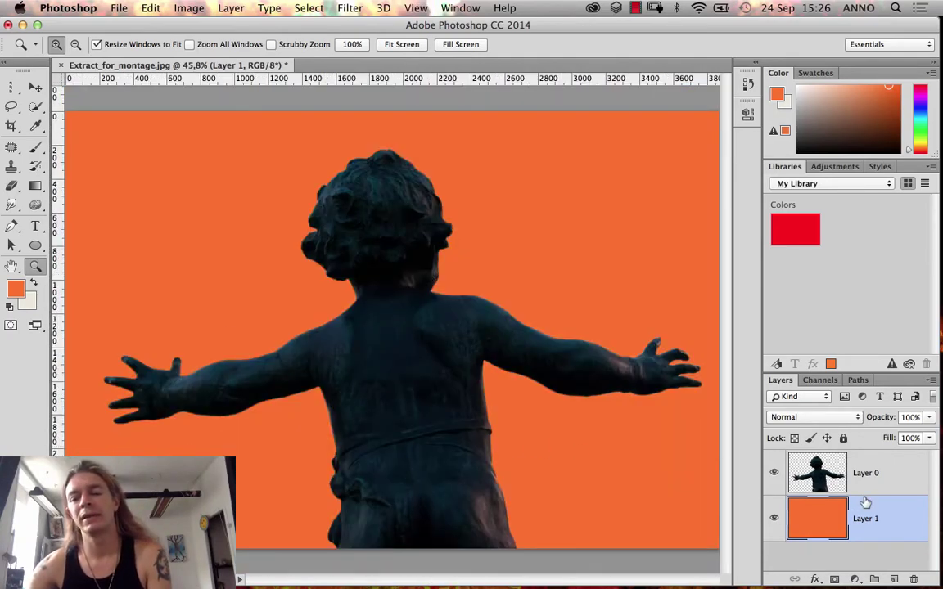
pyautogui.moveTo(871, 519); pyautogui.dragTo(913, 579)
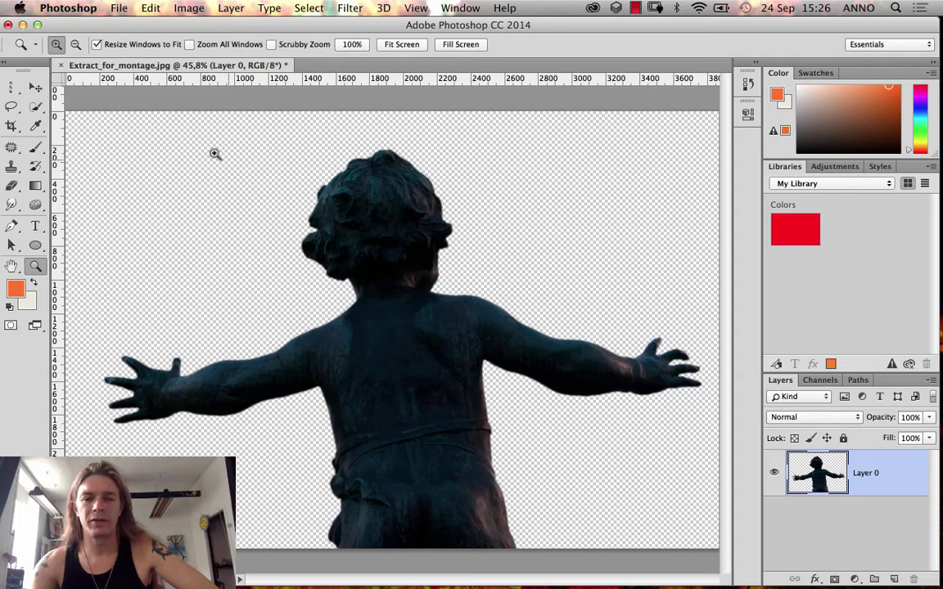
# - Open MontageBckd_2.jpg from the 1_Extract_and_Montage folder inside Photoshop_Blok3 on the Desktop
pyautogui.click(111, 8)
pyautogui.click(135, 40)
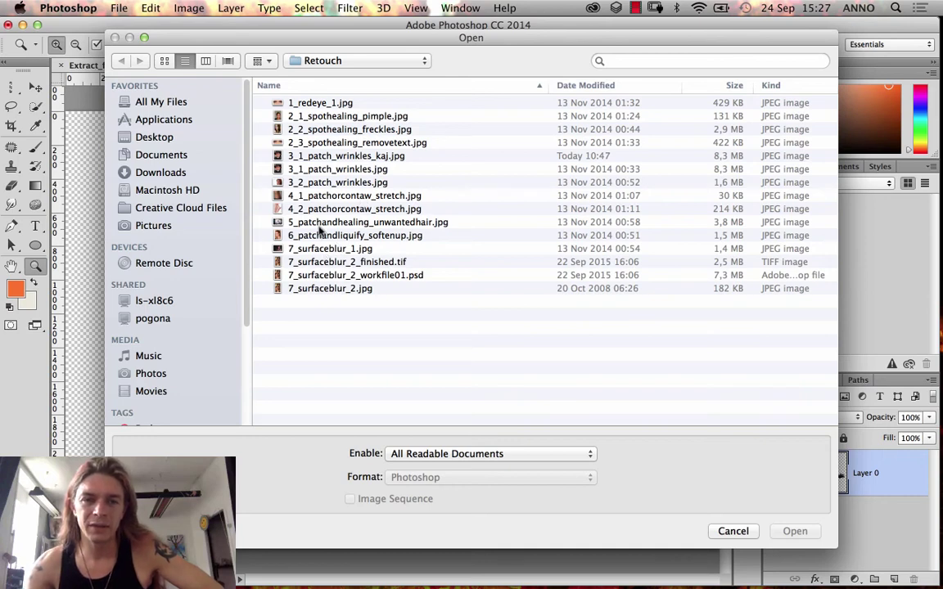
pyautogui.click(312, 60)
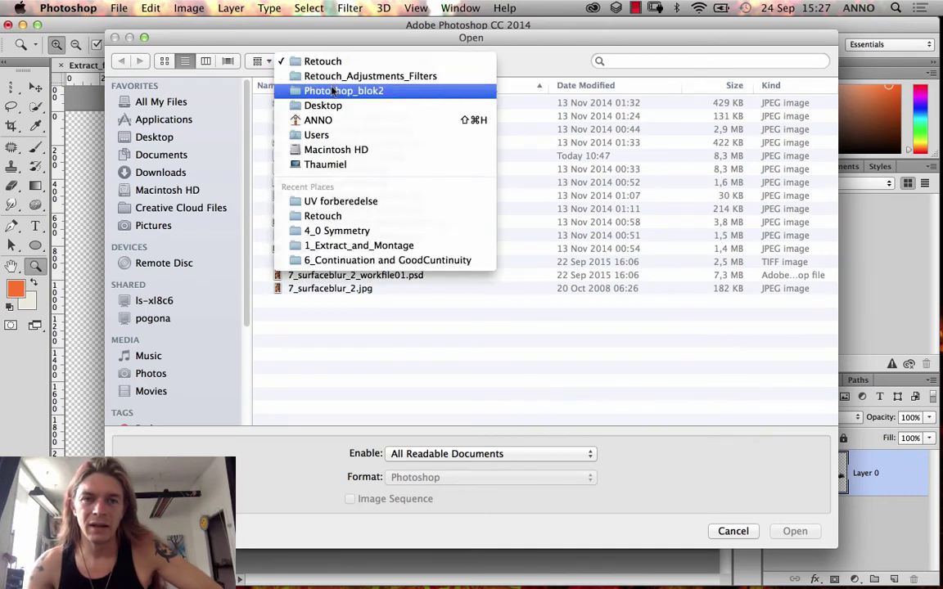
pyautogui.click(315, 219)
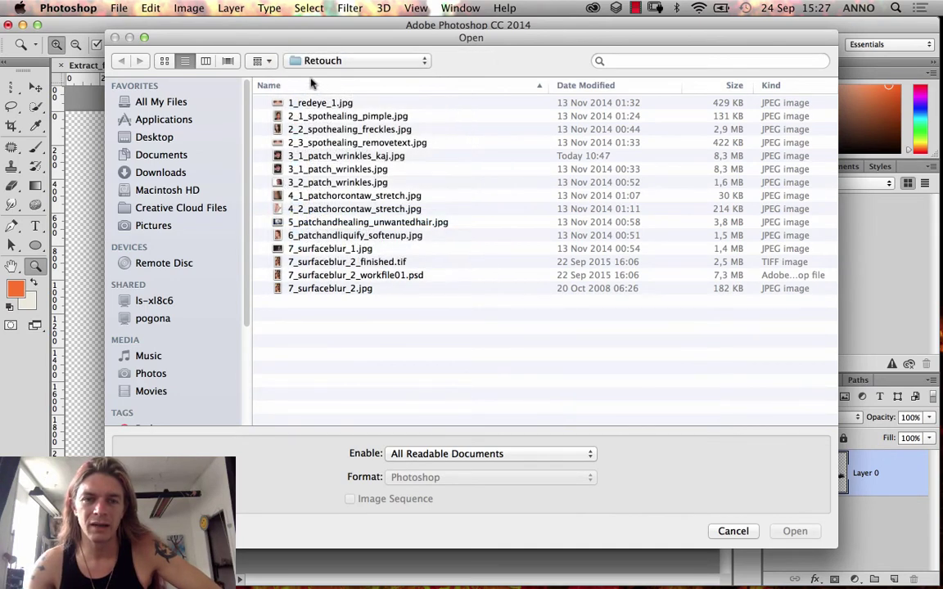
pyautogui.click(166, 138)
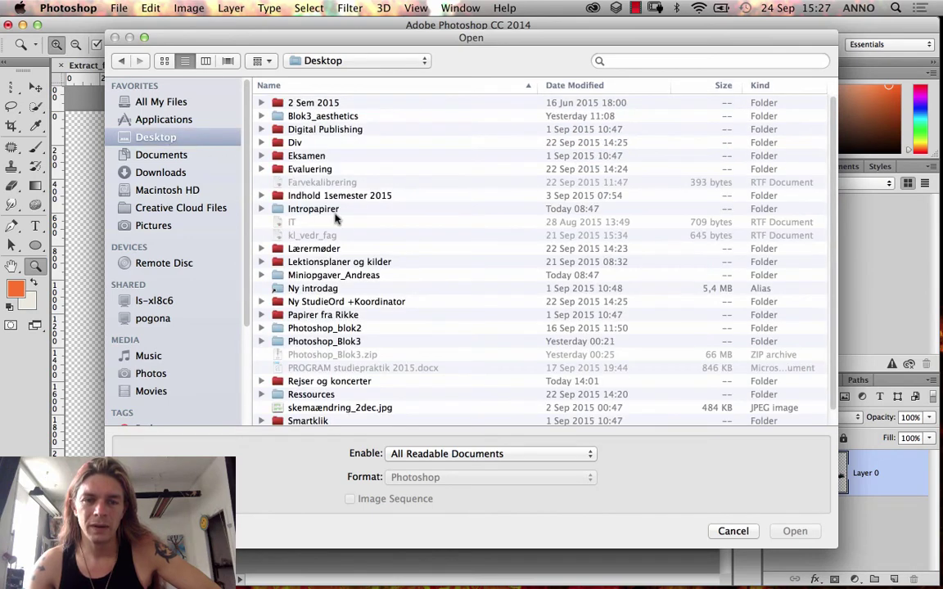
pyautogui.doubleClick(323, 342)
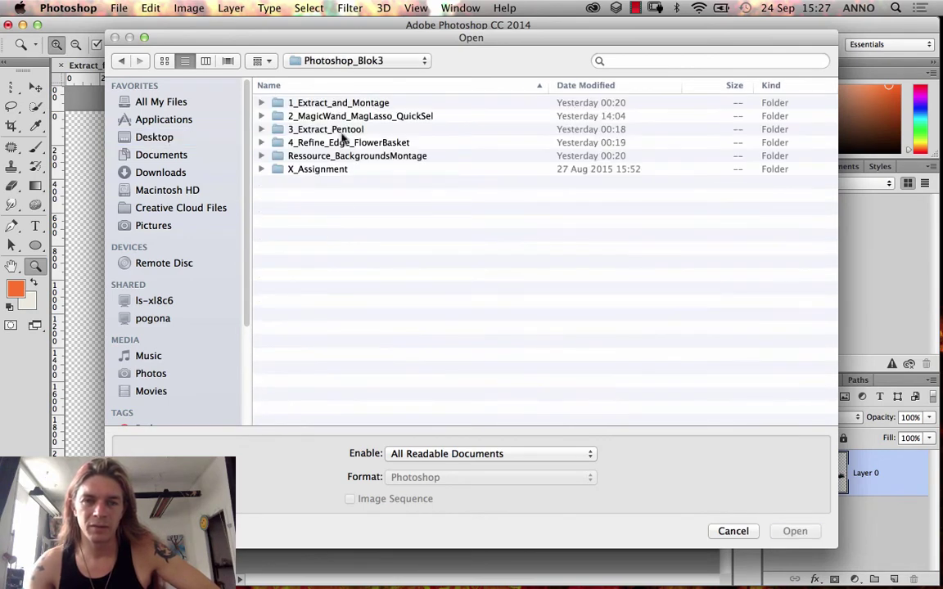
pyautogui.doubleClick(333, 104)
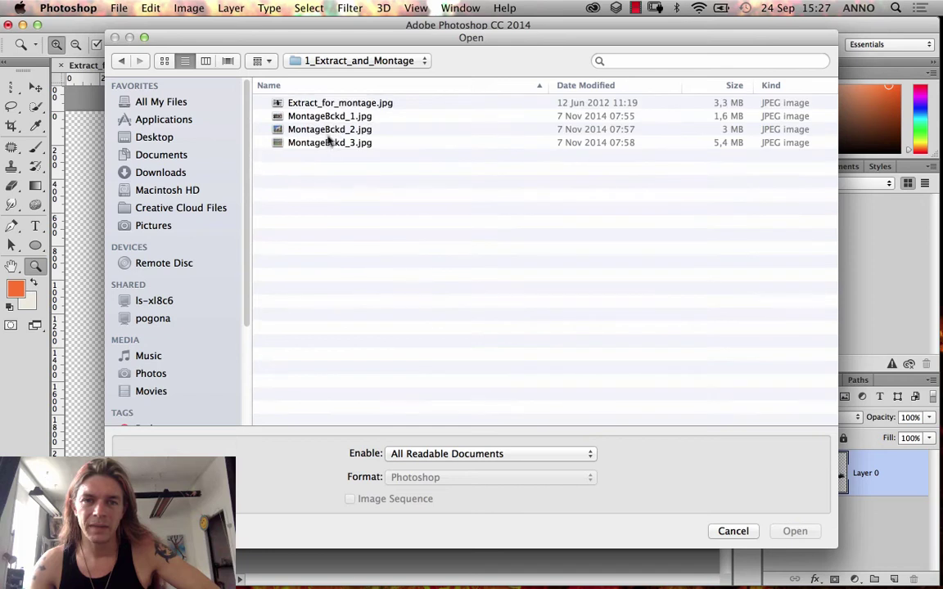
pyautogui.click(330, 131)
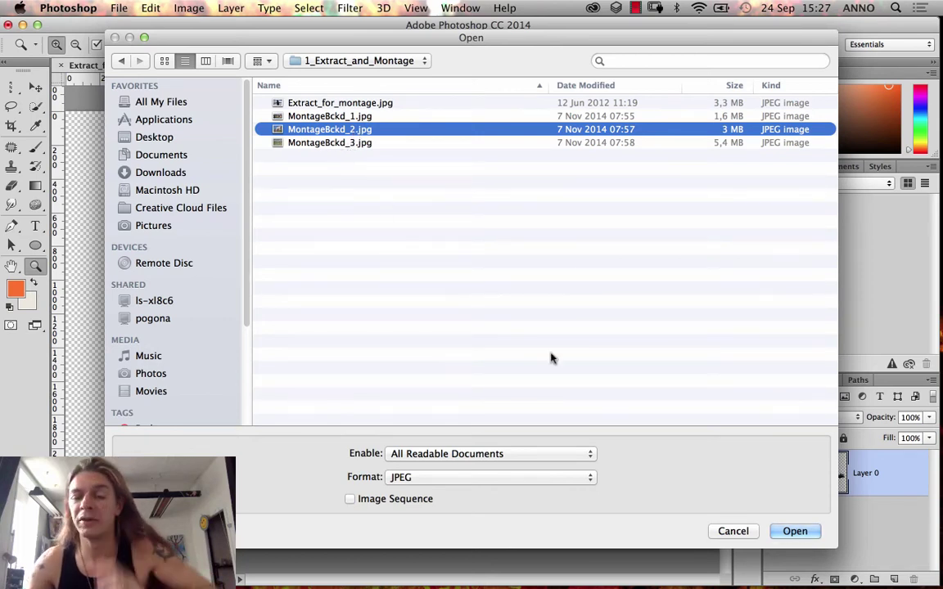
pyautogui.click(794, 530)
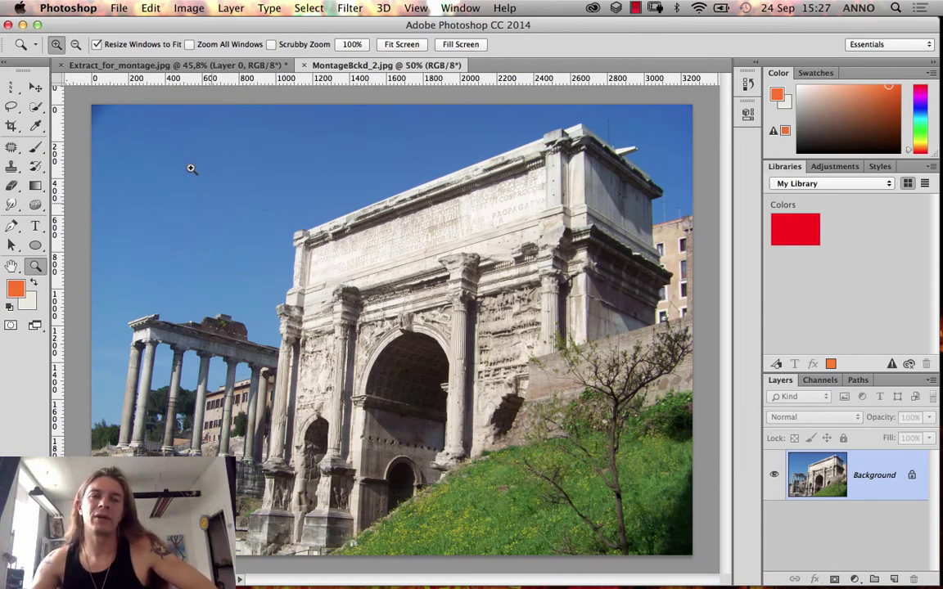
# - Compare the cut-out statue in Extract_for_montage.jpg with the arch photo in MontageBckd_2.jpg by alternating between the two documents
pyautogui.click(160, 67)
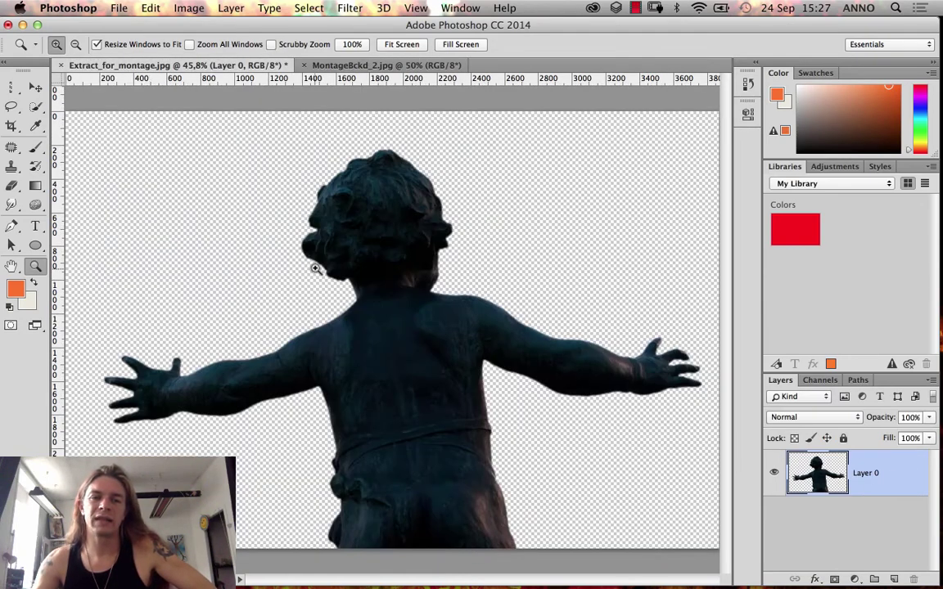
pyautogui.click(369, 67)
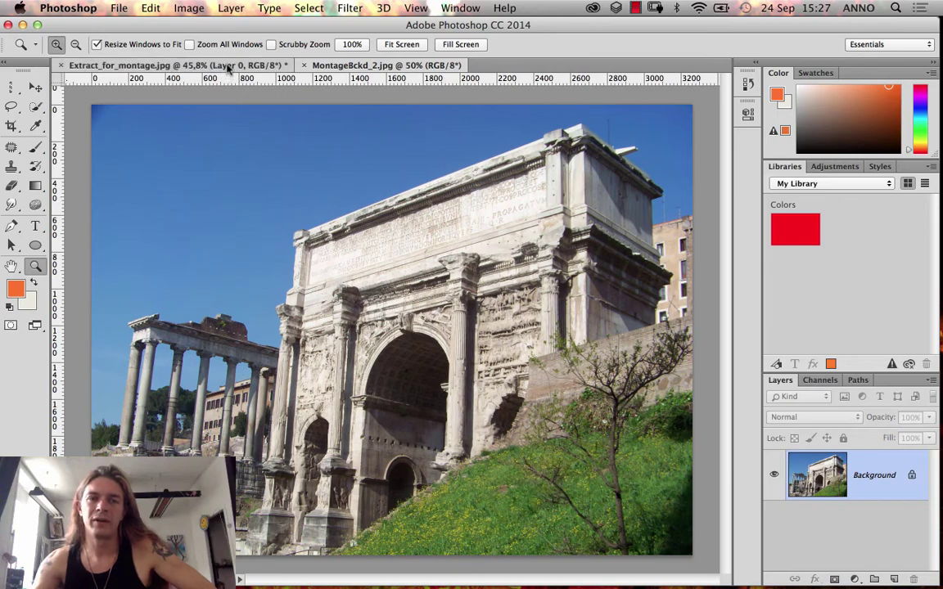
pyautogui.click(245, 65)
pyautogui.click(309, 65)
pyautogui.click(227, 68)
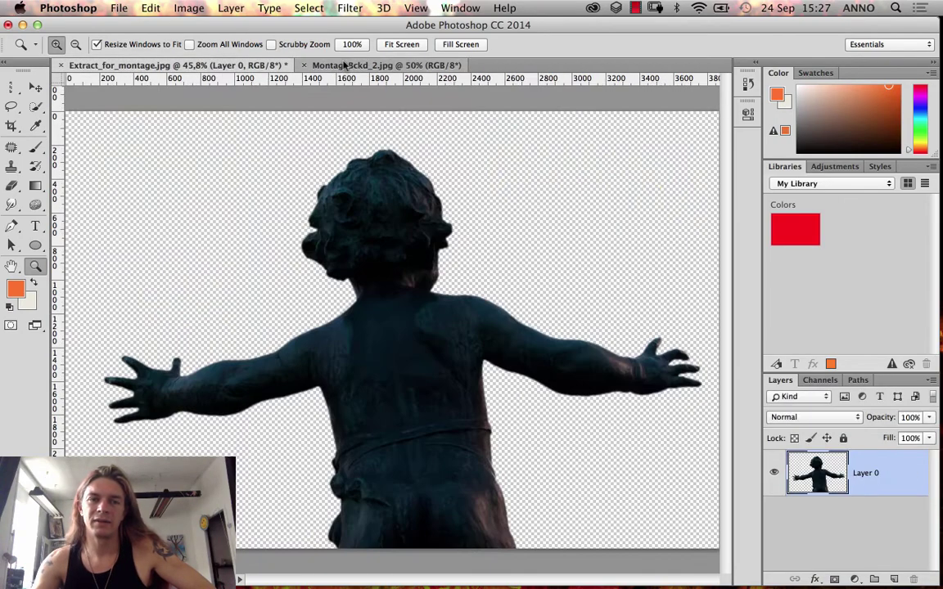
pyautogui.click(342, 66)
# - Transfer the statue from Extract_for_montage.jpg onto the arch photo in MontageBckd_2.jpg with the Move tool, and undo the transfer
pyautogui.click(222, 67)
pyautogui.click(36, 87)
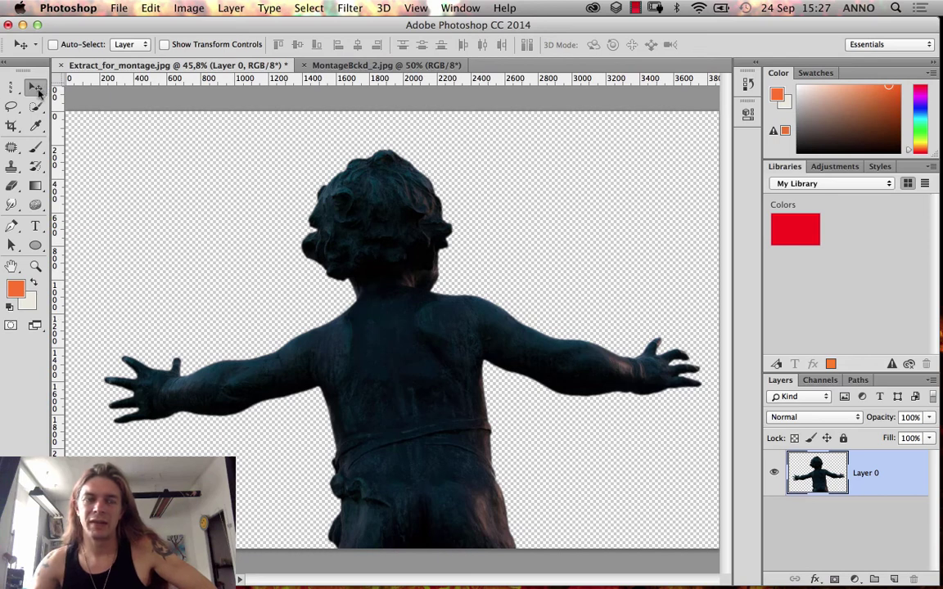
pyautogui.moveTo(416, 395); pyautogui.dragTo(356, 72)
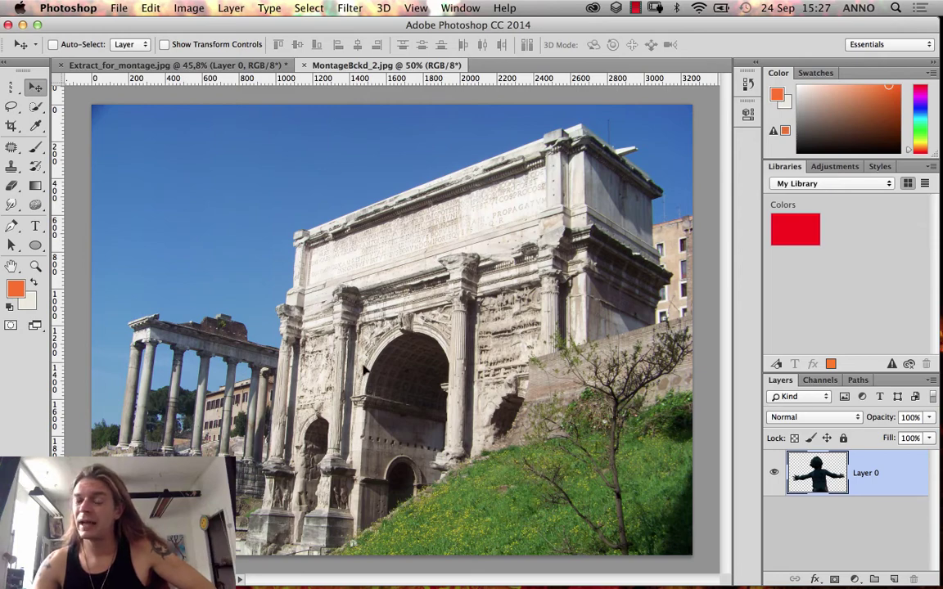
pyautogui.moveTo(365, 370); pyautogui.dragTo(391, 358)
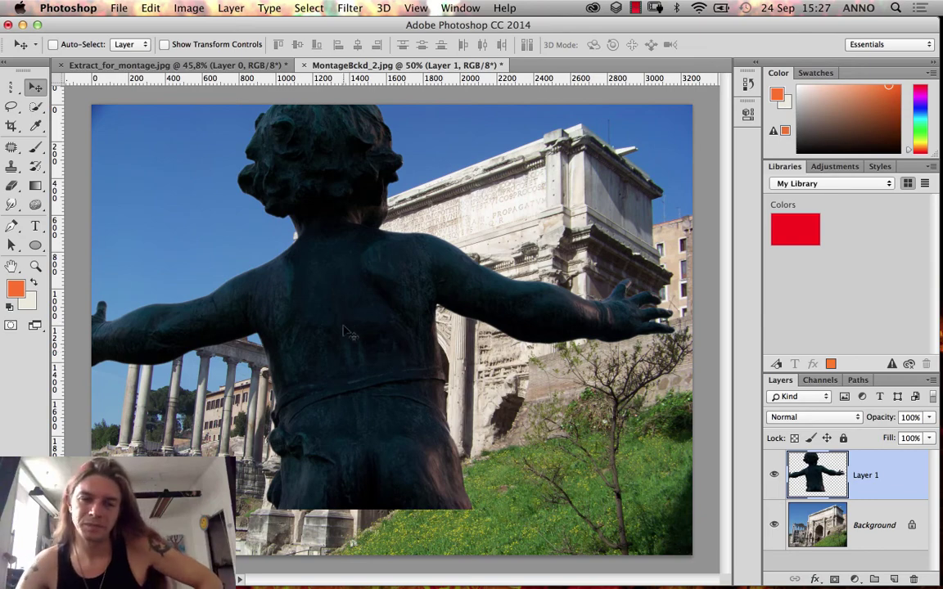
pyautogui.press('super+z')
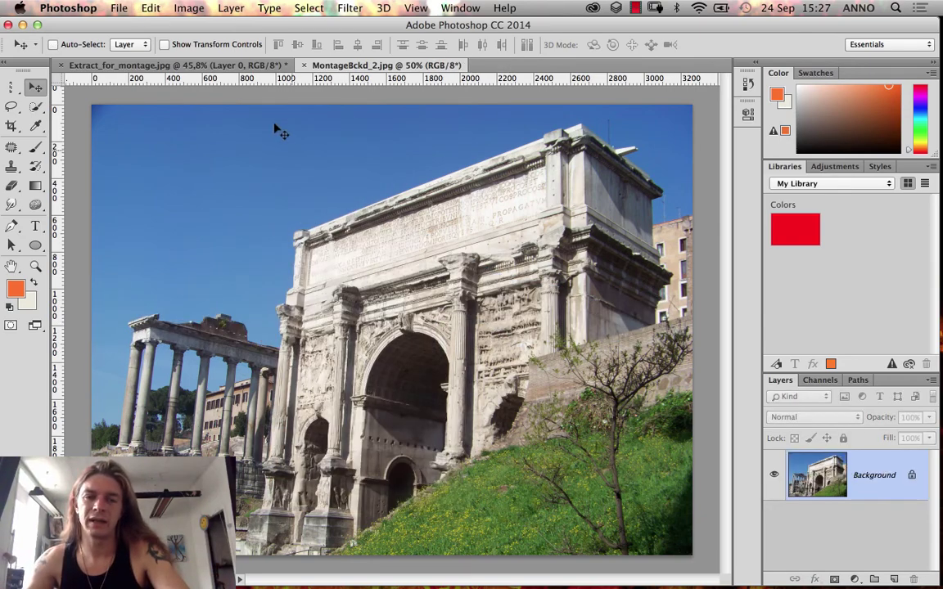
# - Repeat the Move tool transfer of statue Layer 0 into MontageBckd_2.jpg, and undo the added layer
pyautogui.click(235, 66)
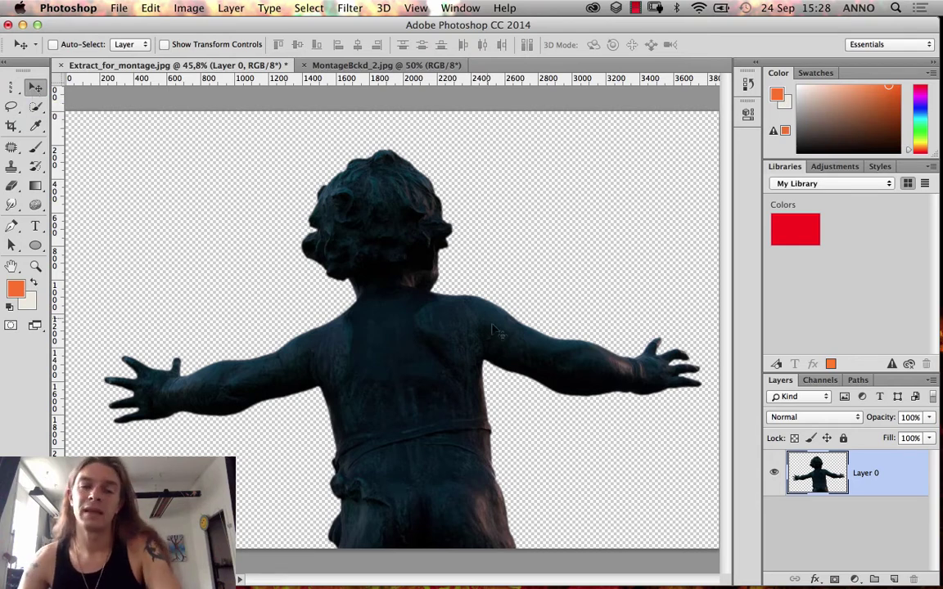
pyautogui.moveTo(417, 360); pyautogui.dragTo(395, 72)
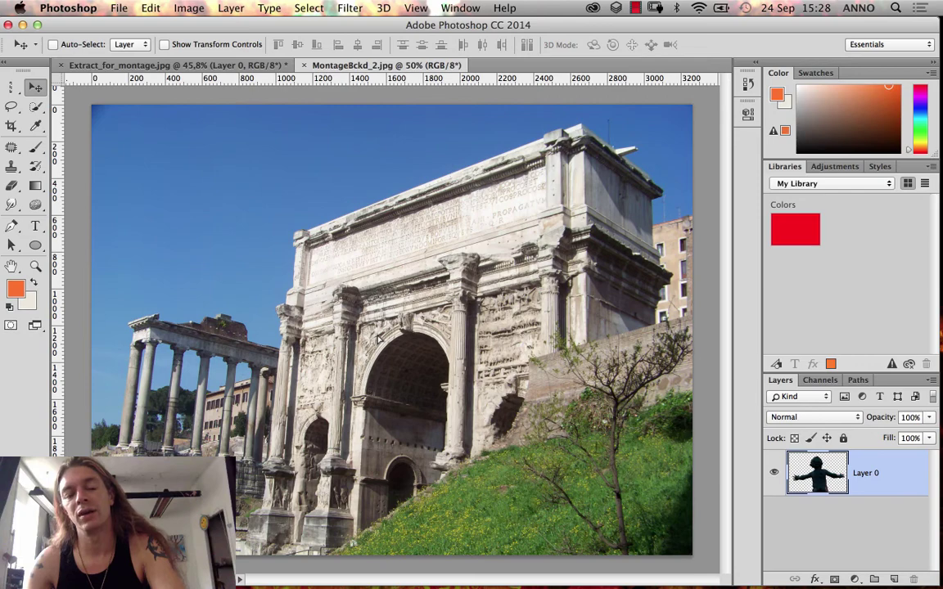
pyautogui.moveTo(380, 337); pyautogui.dragTo(378, 321)
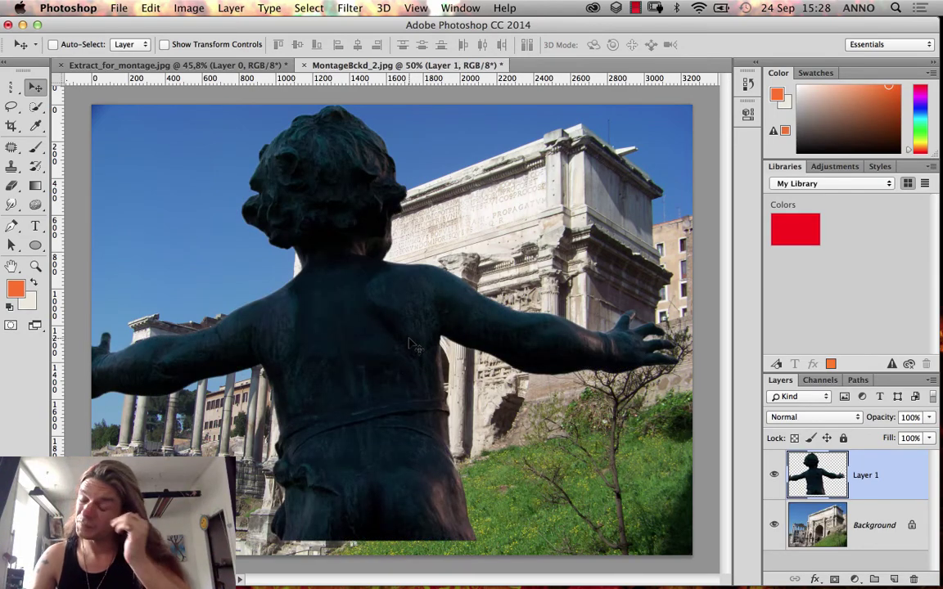
pyautogui.press('super+z')
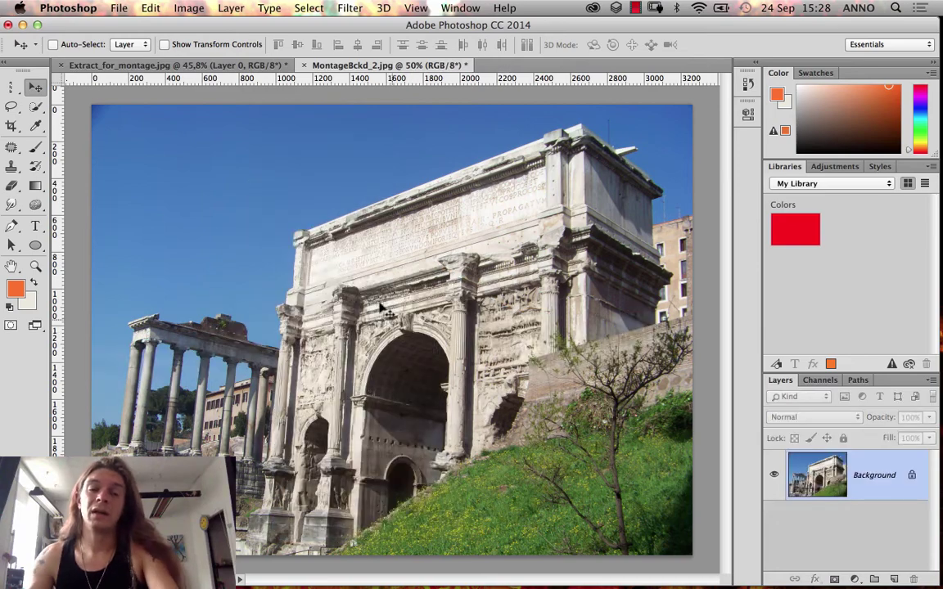
# - Duplicate statue Layer 0 with MontageBckd_2.jpg as the destination document, view it over the arch, and undo the duplication there
pyautogui.click(191, 69)
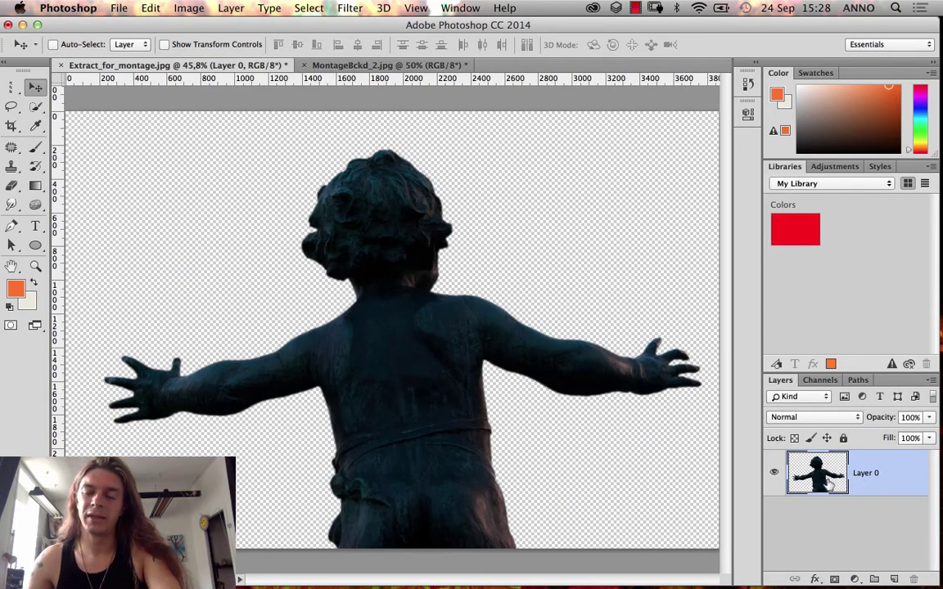
pyautogui.rightClick(883, 475)
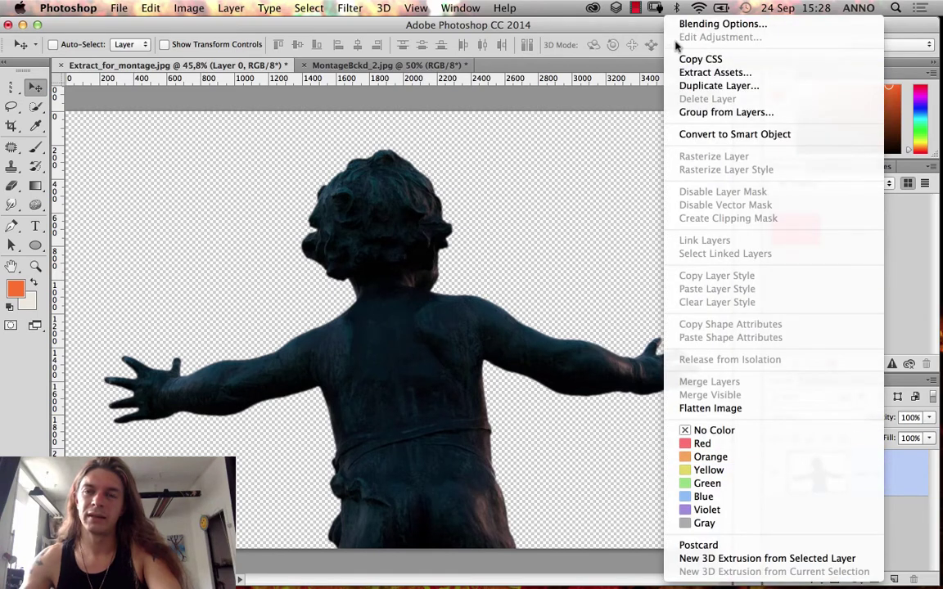
pyautogui.click(719, 85)
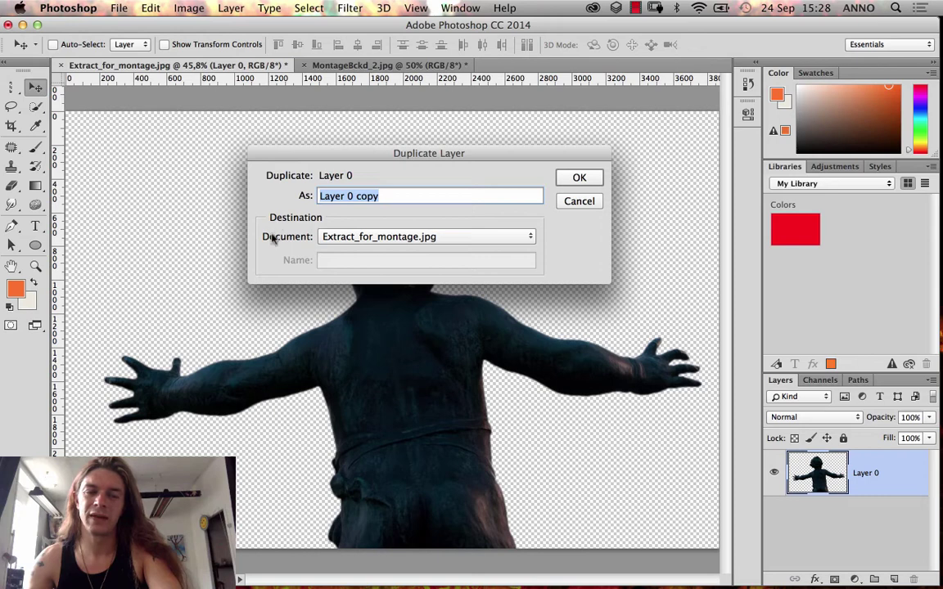
pyautogui.click(359, 237)
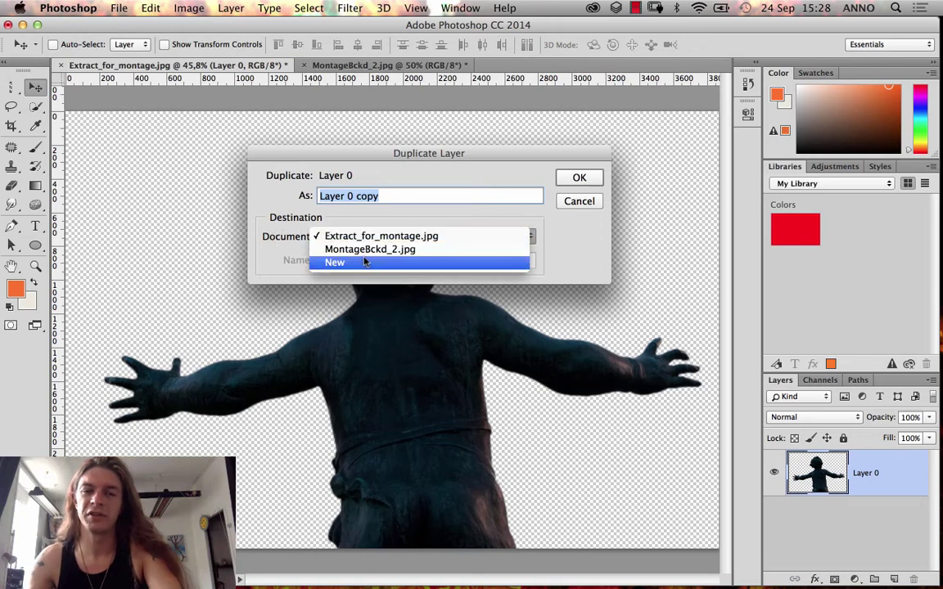
pyautogui.click(380, 250)
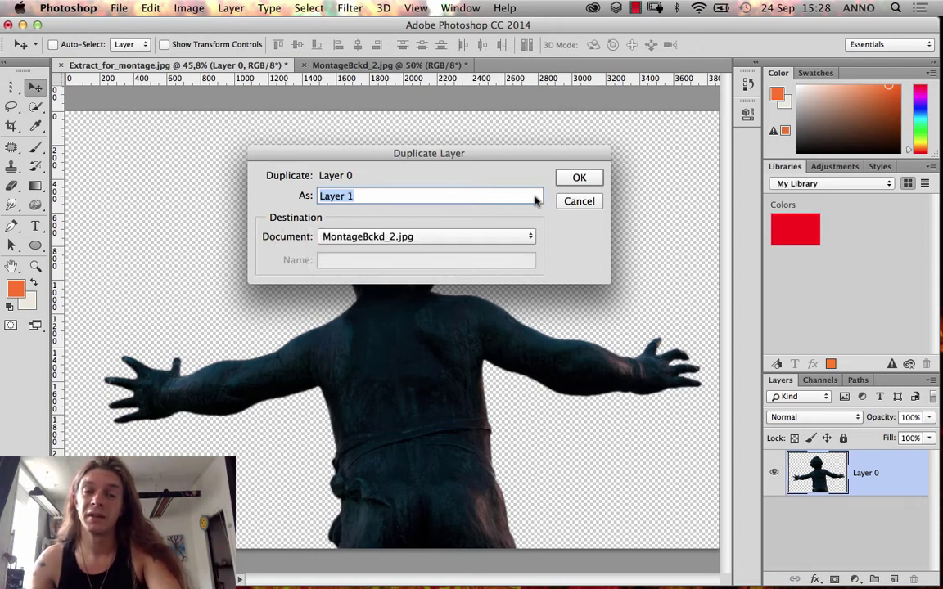
pyautogui.click(579, 179)
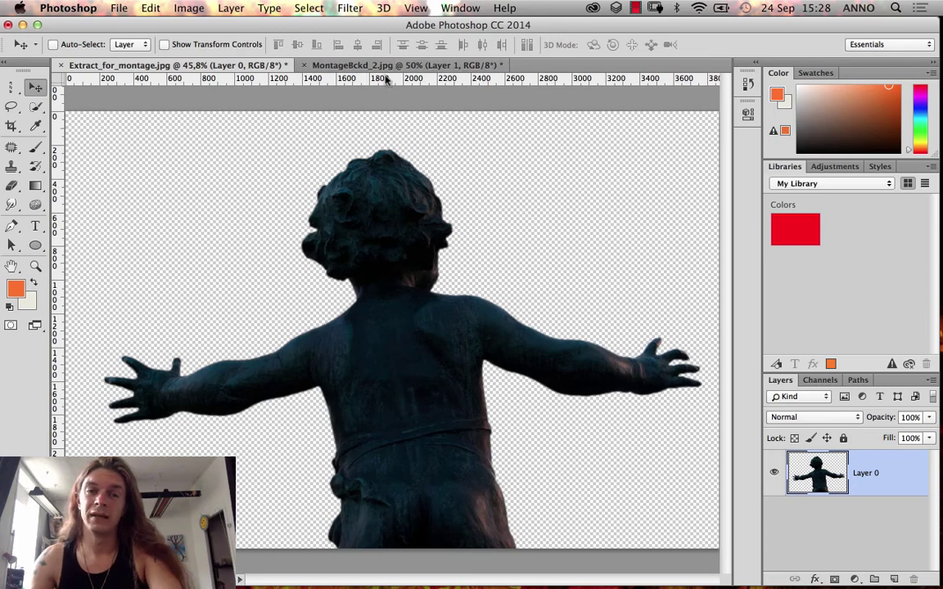
pyautogui.click(387, 67)
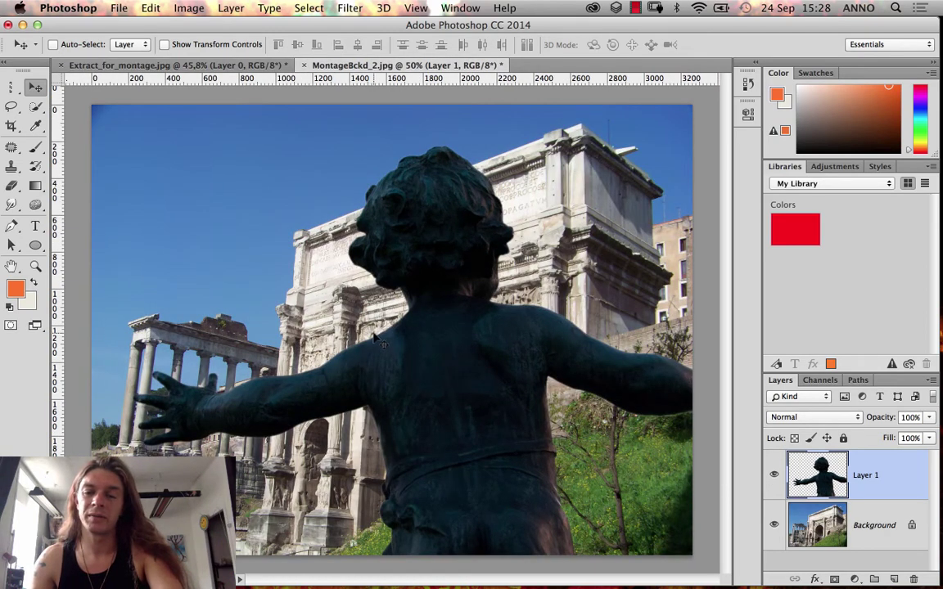
pyautogui.press('super+z')
# - Select the entire canvas of Extract_for_montage.jpg
pyautogui.click(235, 66)
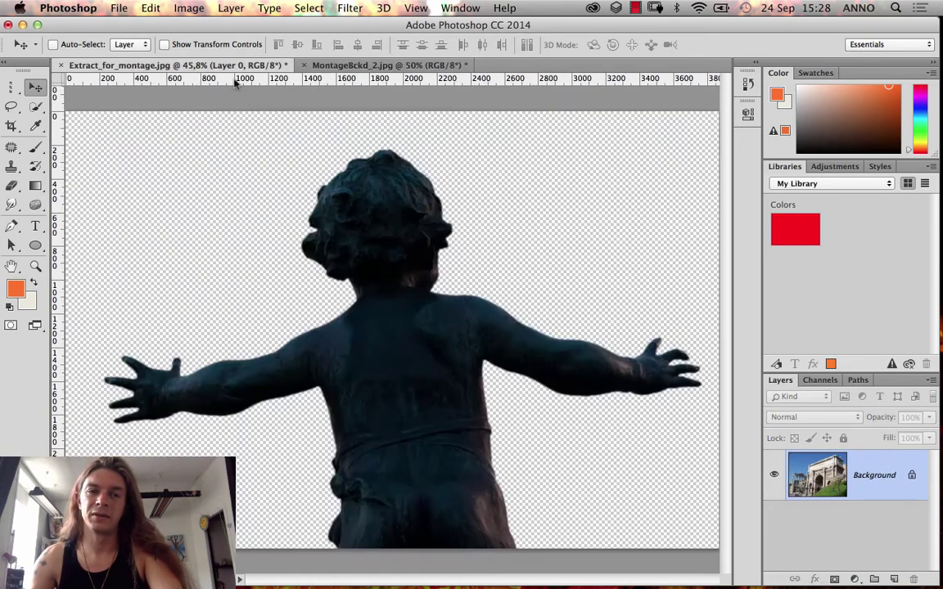
pyautogui.press('super')
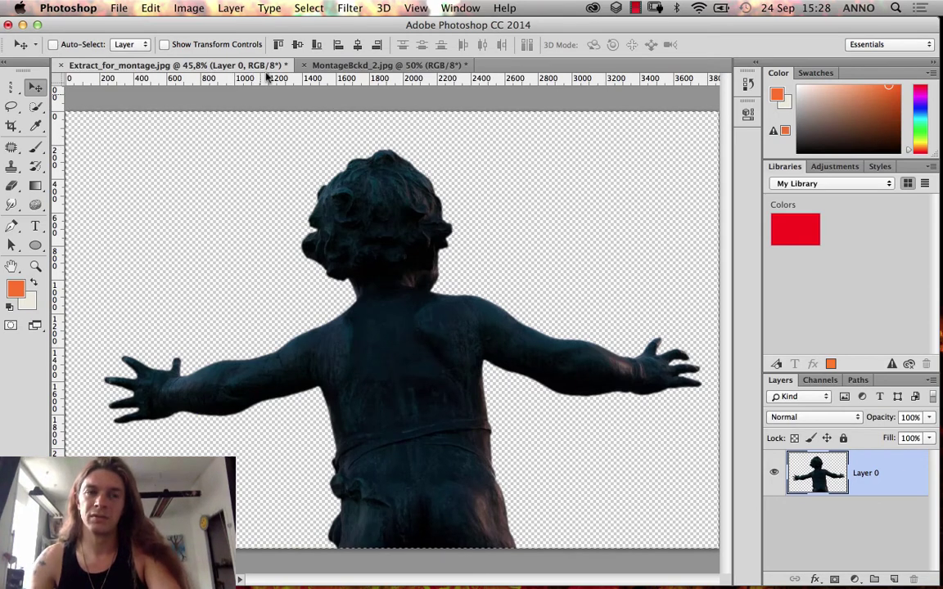
pyautogui.click(151, 8)
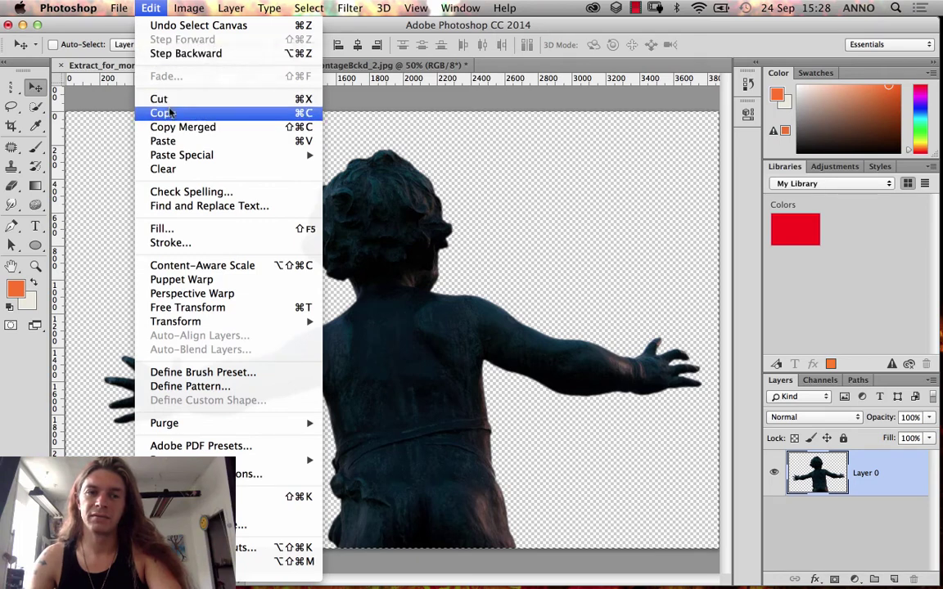
pyautogui.moveTo(307, 6)
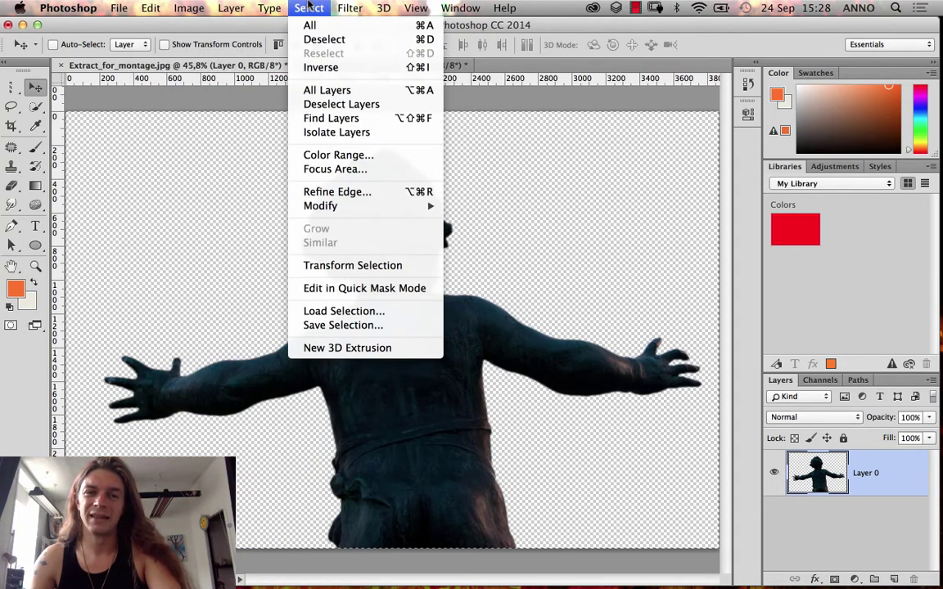
pyautogui.click(411, 27)
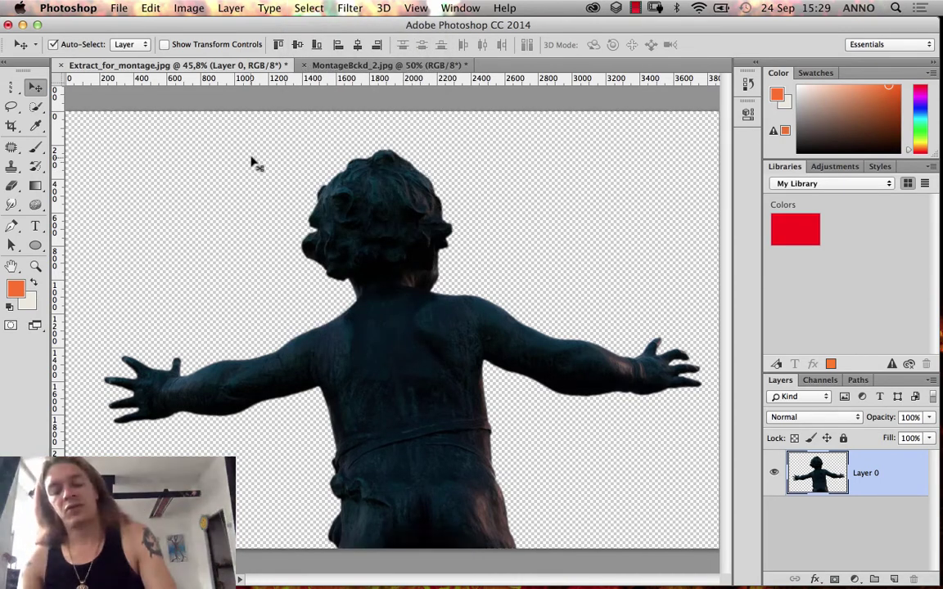
# - Copy the selected statue and paste it into MontageBckd_2.jpg, undo the paste, and clear the selection back in Extract_for_montage.jpg
pyautogui.press('super+c')
pyautogui.click(368, 65)
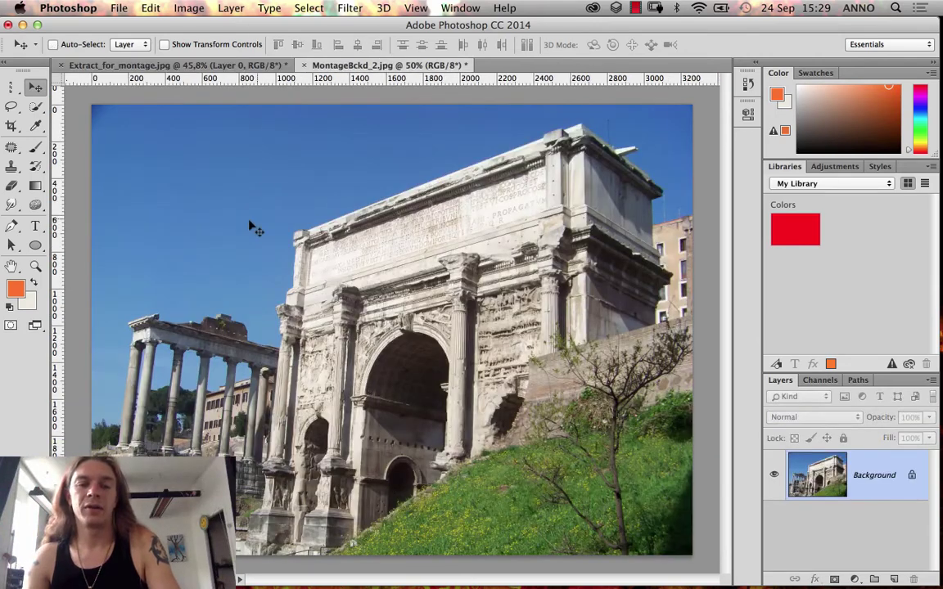
pyautogui.press('super+v')
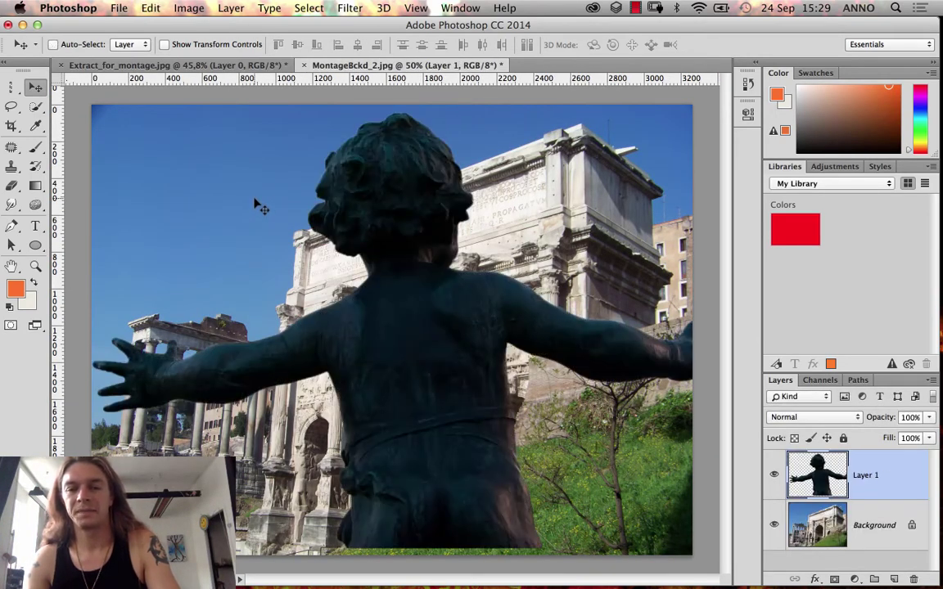
pyautogui.press('super+z')
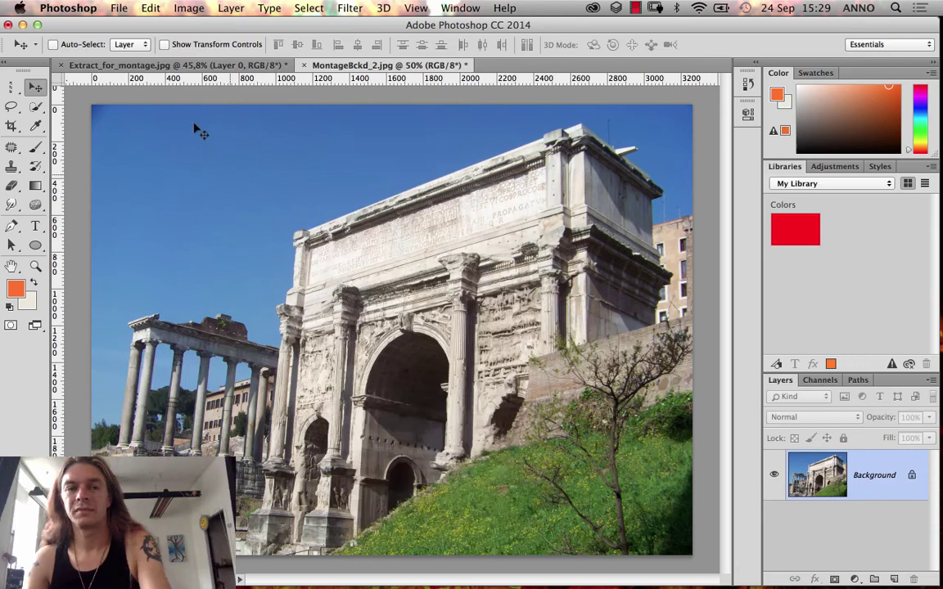
pyautogui.click(185, 64)
pyautogui.press('super+d')
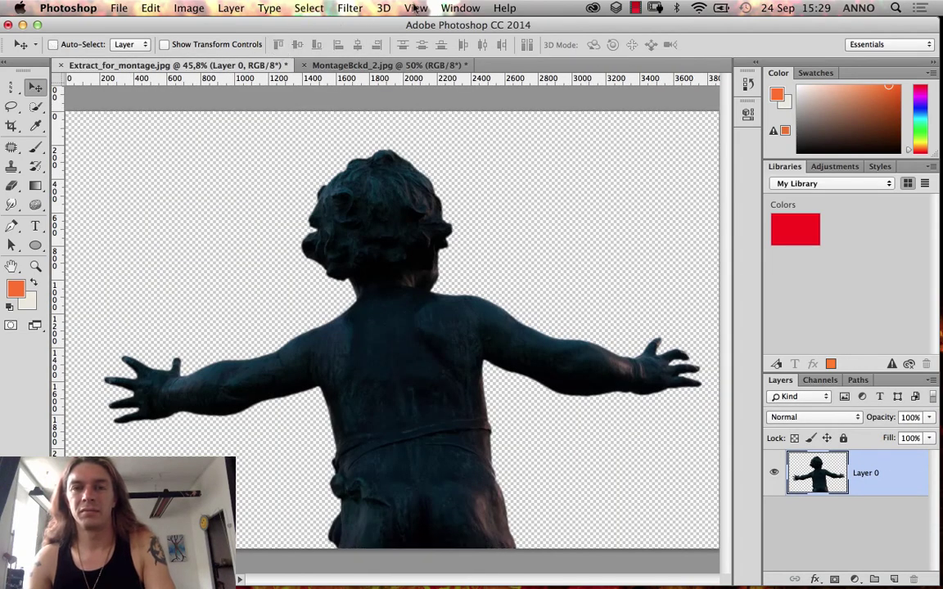
# - Arrange both documents 2-up horizontally and transfer statue Layer 0 into MontageBckd_2.jpg, positioning its head over the arch
pyautogui.click(460, 8)
pyautogui.moveTo(482, 25)
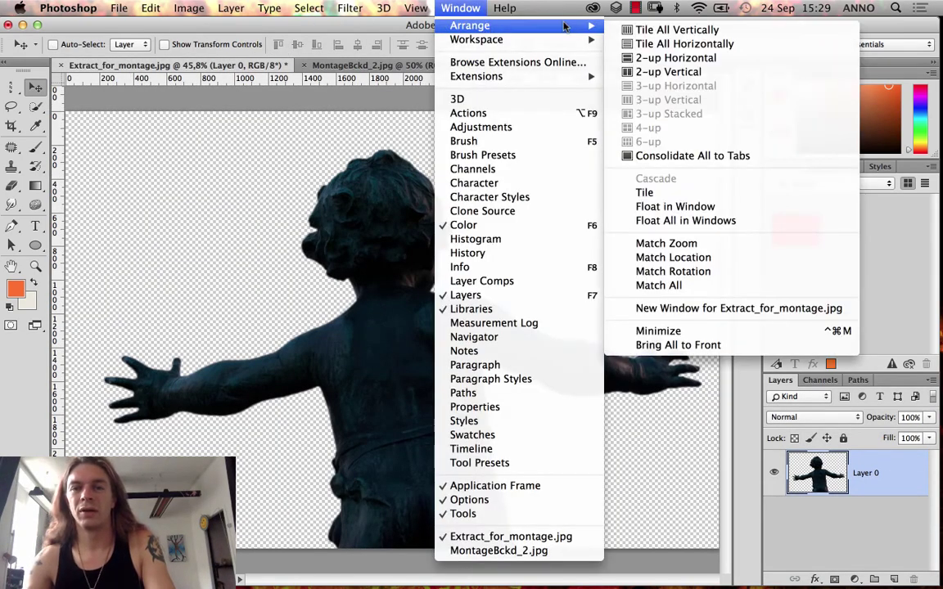
pyautogui.click(675, 58)
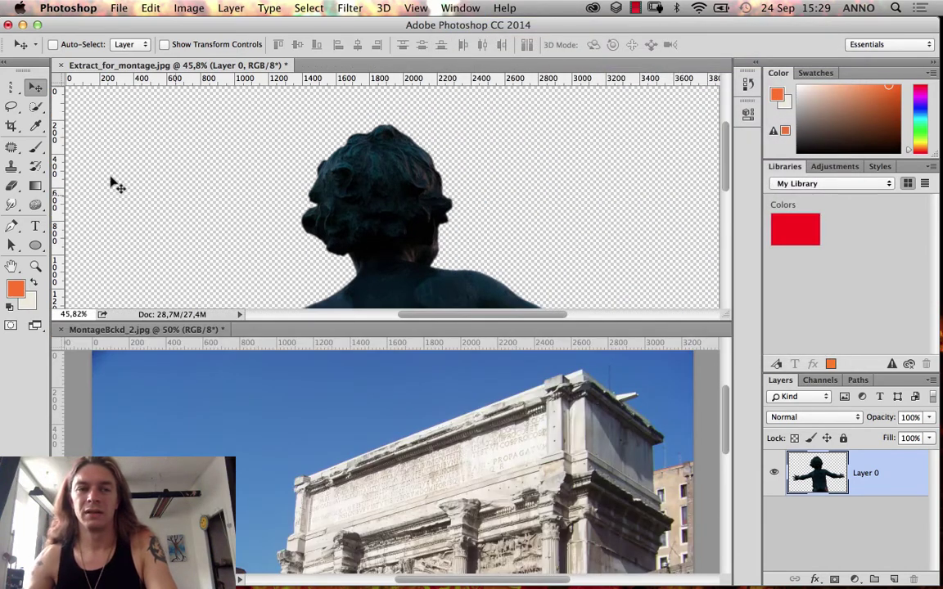
pyautogui.moveTo(368, 153); pyautogui.dragTo(344, 427)
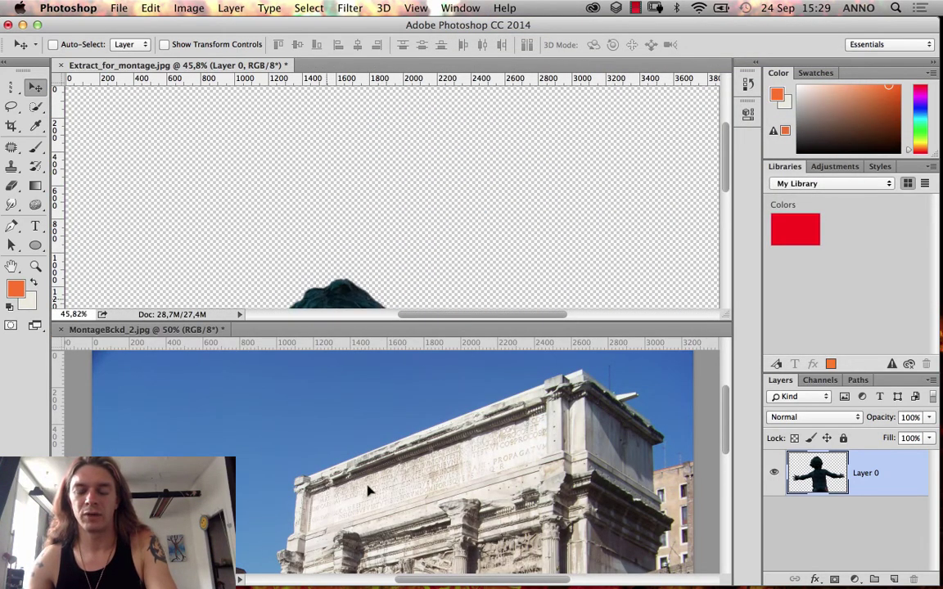
pyautogui.moveTo(368, 489); pyautogui.dragTo(374, 484)
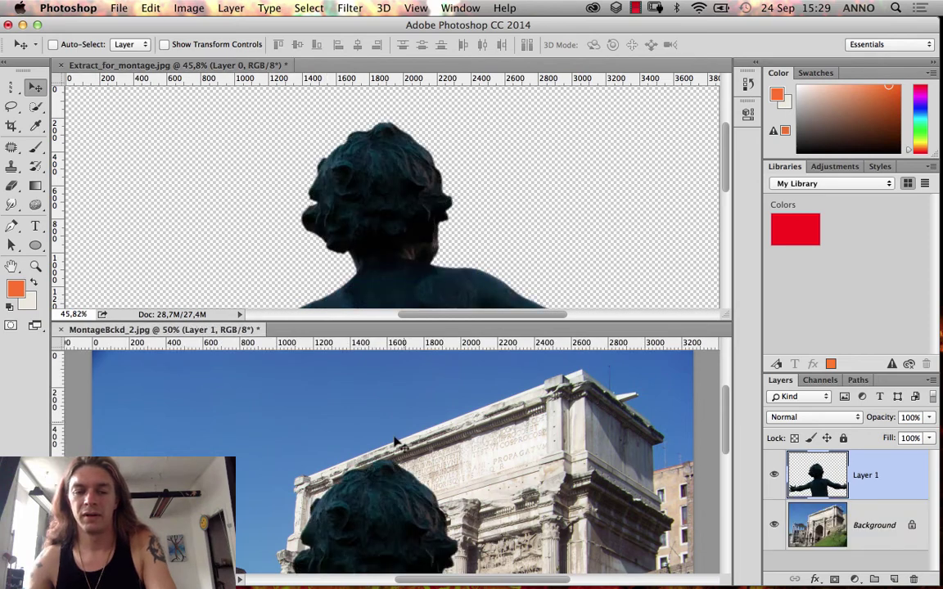
pyautogui.moveTo(393, 439); pyautogui.dragTo(443, 374)
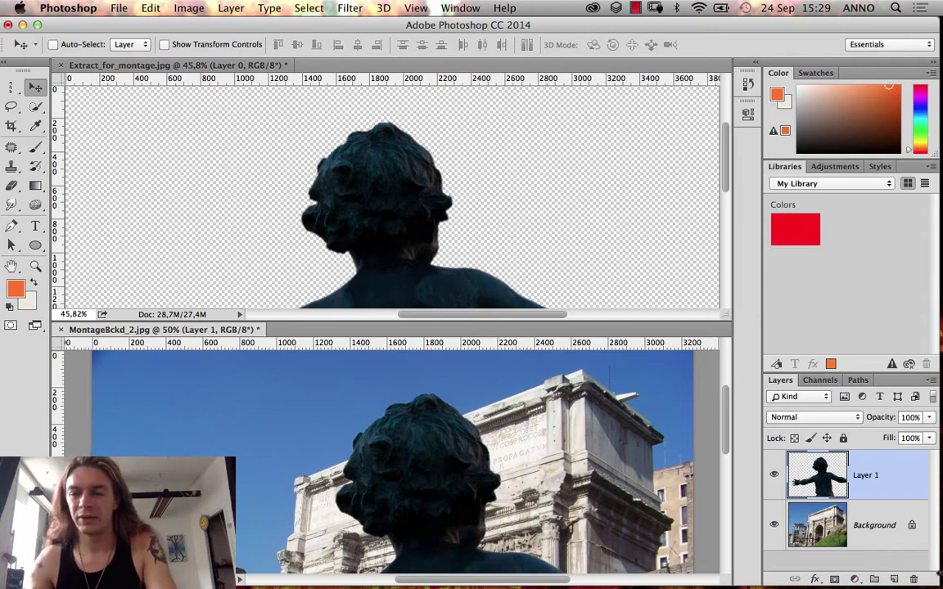
# - Place MontageBckd_1.jpg from its Finder folder into Extract_for_montage.jpg as a new layer and accept the placement
pyautogui.moveTo(941, 473); pyautogui.dragTo(878, 473)
pyautogui.click(888, 431)
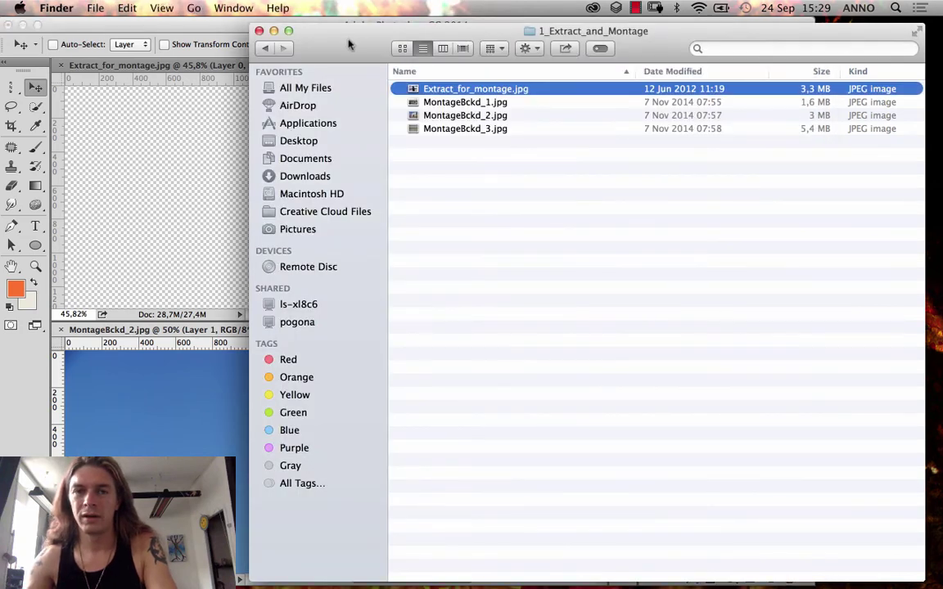
pyautogui.moveTo(377, 47); pyautogui.dragTo(864, 187)
pyautogui.click(616, 252)
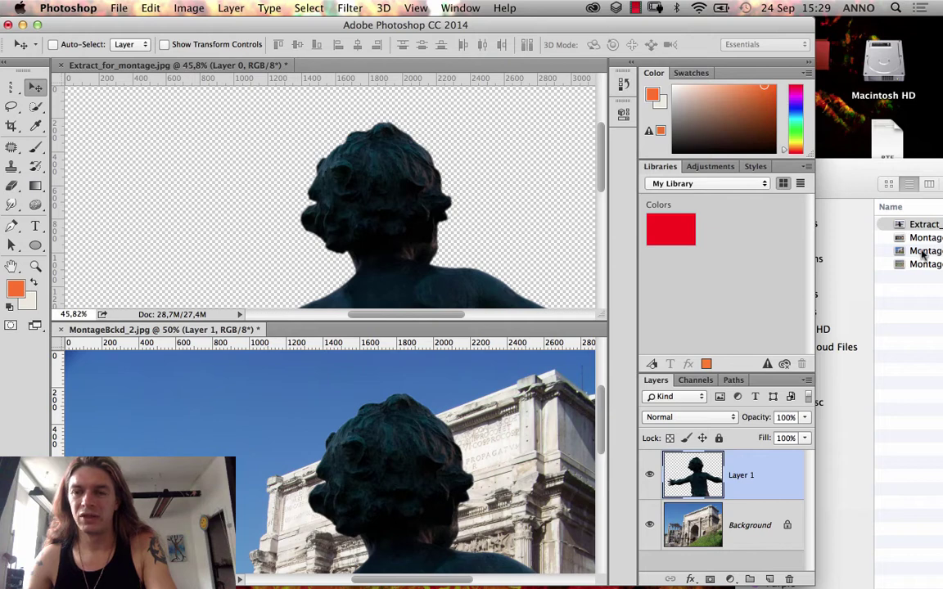
pyautogui.moveTo(927, 238); pyautogui.dragTo(312, 174)
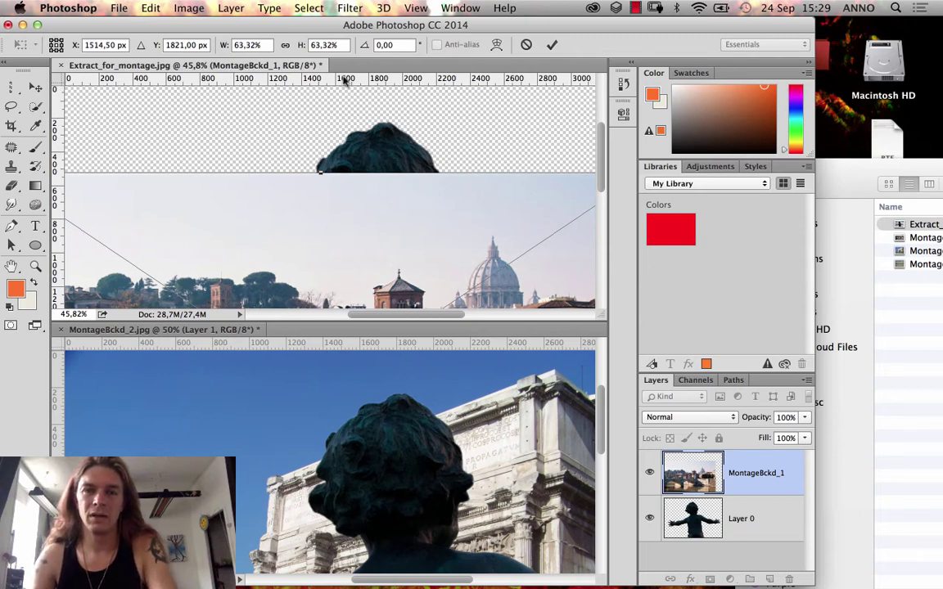
pyautogui.click(547, 44)
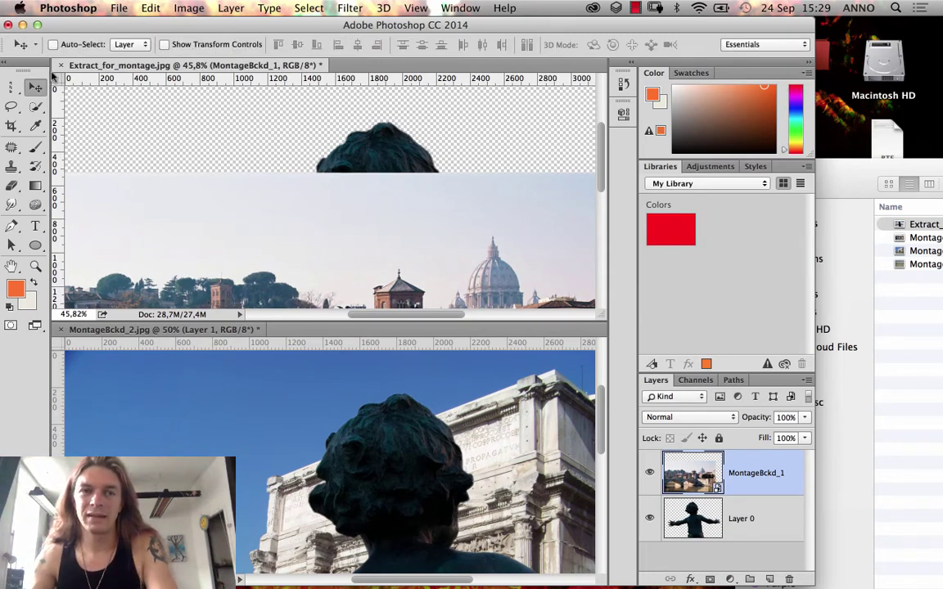
# - Close Extract_for_montage.jpg and move the statue up and left in MontageBckd_2.jpg, centring it horizontally on the photo
pyautogui.click(60, 64)
pyautogui.click(429, 224)
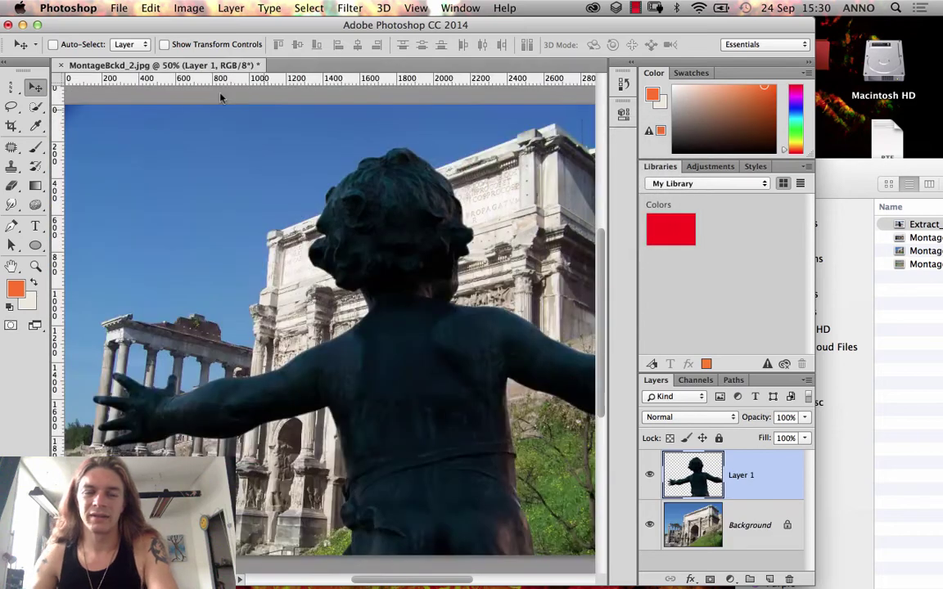
pyautogui.press('super+0')
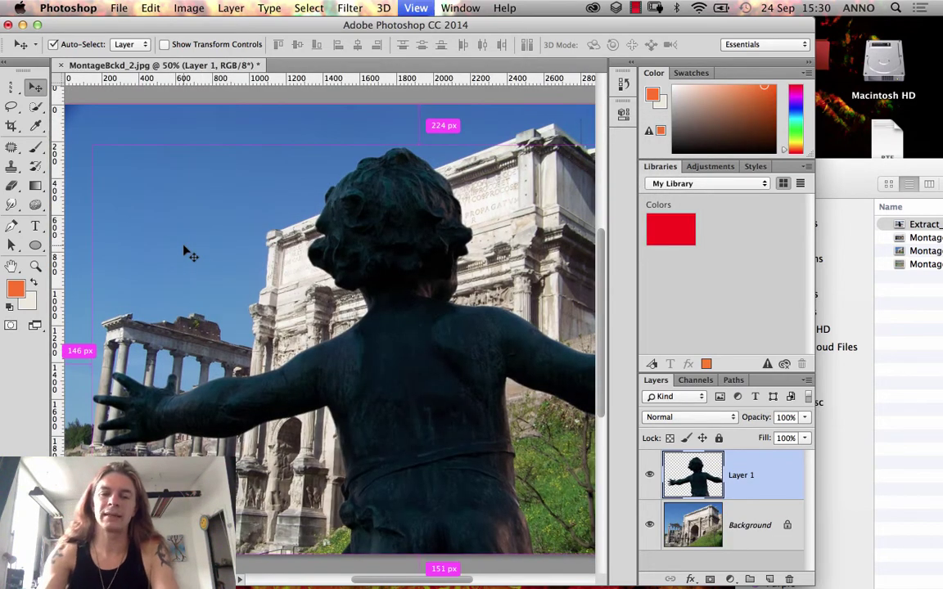
pyautogui.press('super+minus')
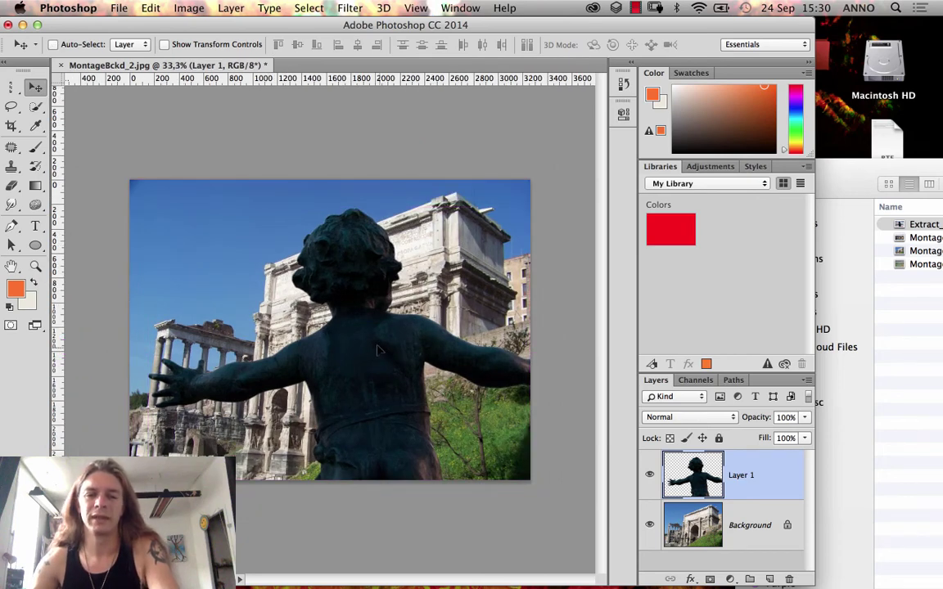
pyautogui.moveTo(343, 316); pyautogui.dragTo(372, 360)
pyautogui.moveTo(344, 249); pyautogui.dragTo(378, 270)
pyautogui.press('super')
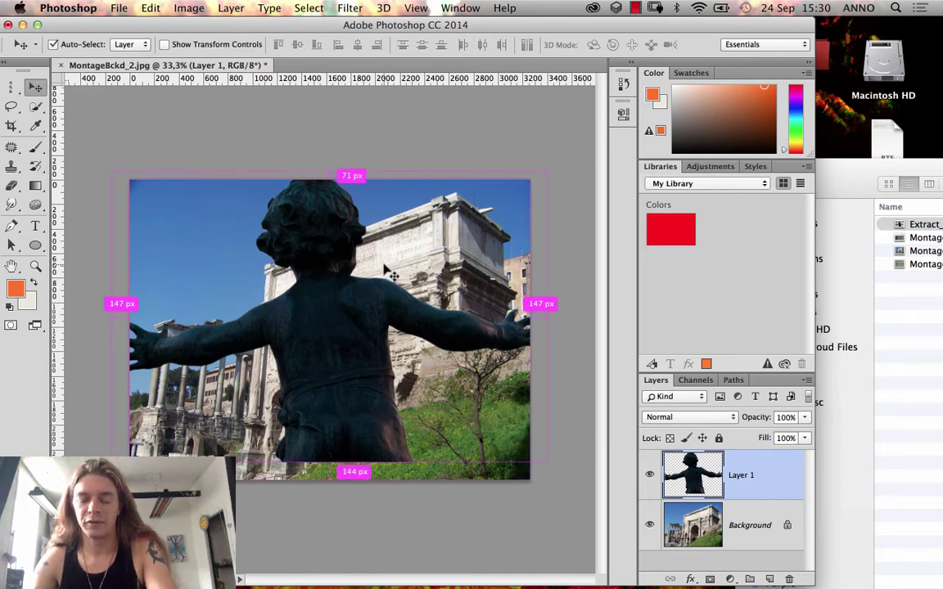
# - Scale the statue proportionally to about 57% with Free Transform and place it at the photo's lower edge, between the columns and the arch
pyautogui.click(151, 7)
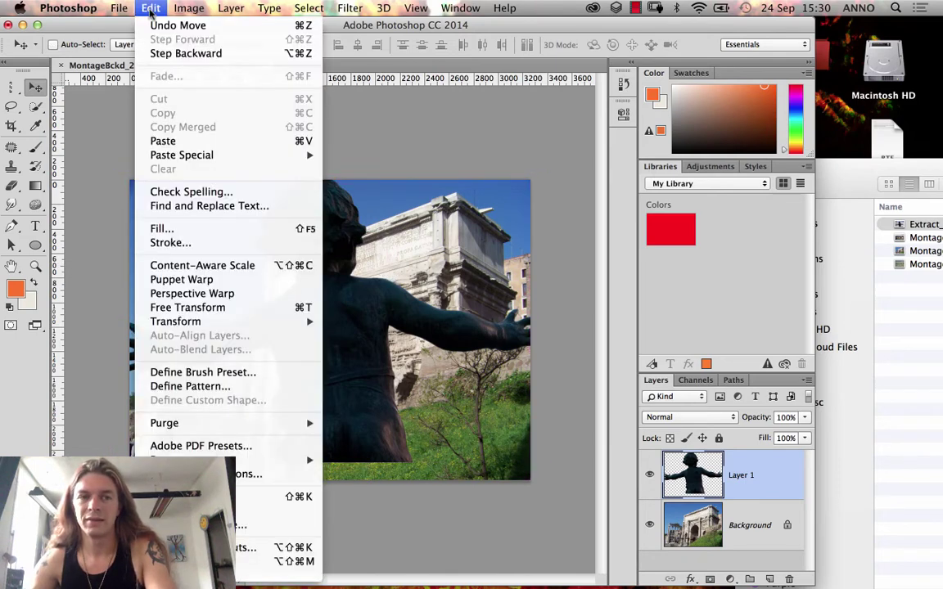
pyautogui.click(174, 308)
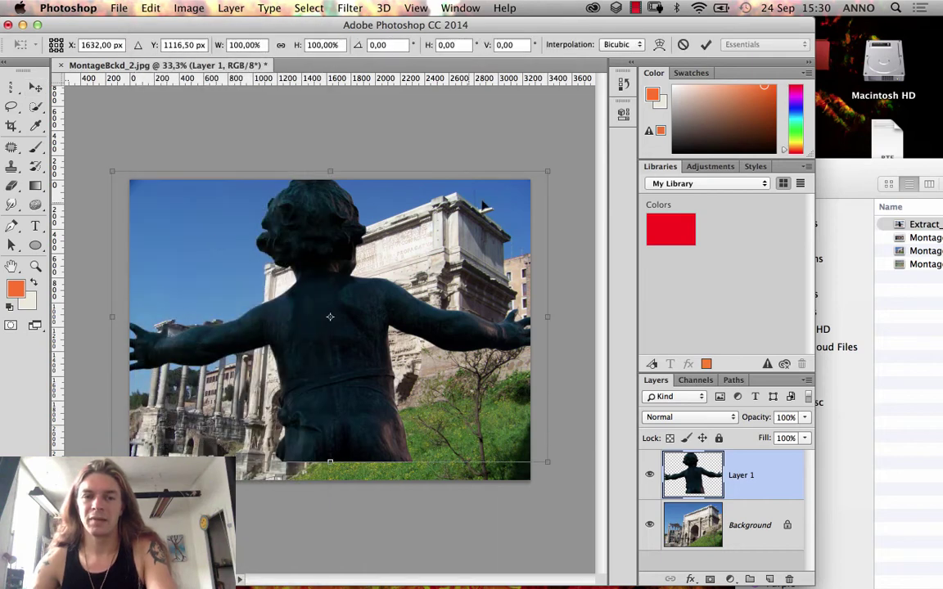
pyautogui.moveTo(548, 171); pyautogui.dragTo(359, 329)
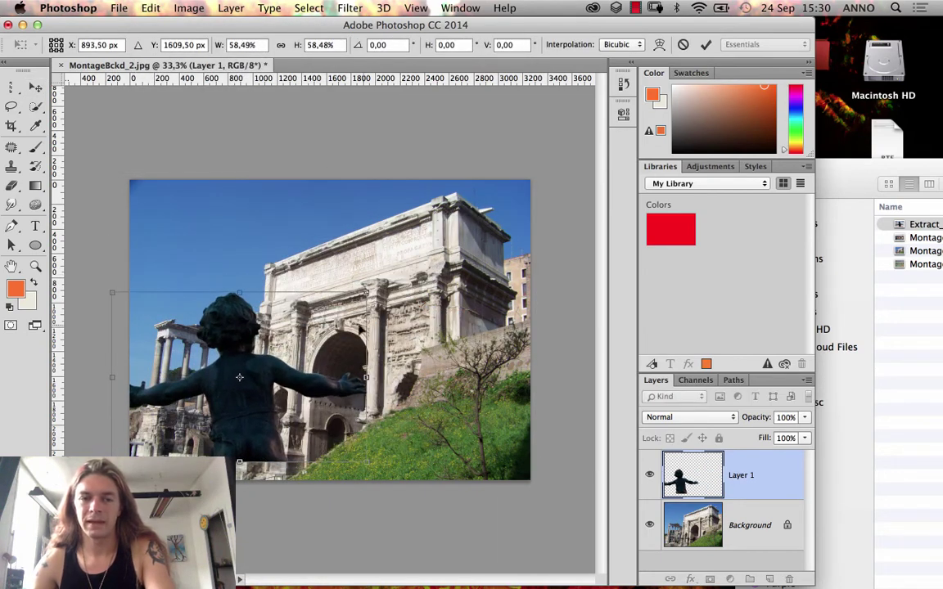
pyautogui.moveTo(239, 377); pyautogui.dragTo(329, 392)
pyautogui.moveTo(462, 303); pyautogui.dragTo(449, 312)
pyautogui.moveTo(384, 344); pyautogui.dragTo(243, 360)
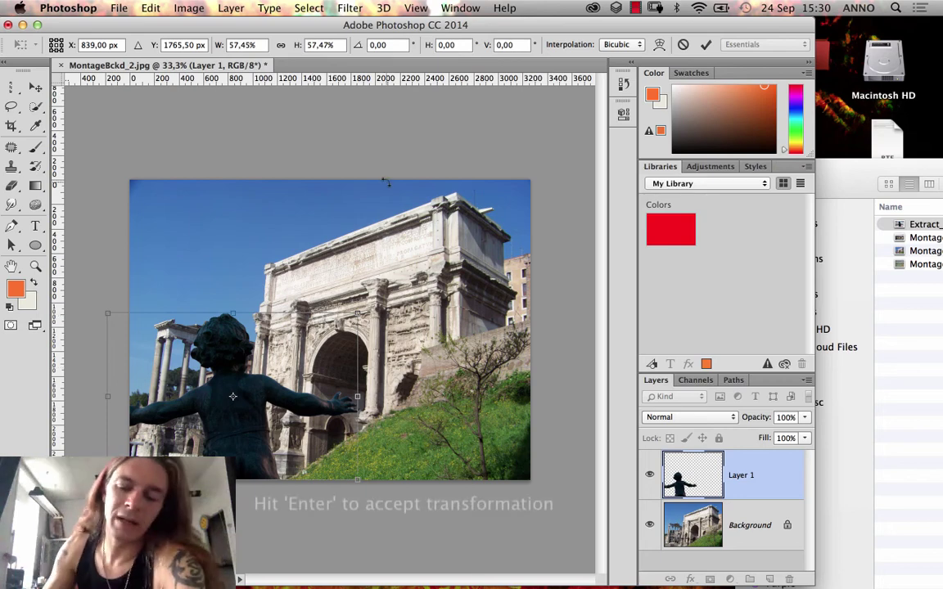
pyautogui.press('Return')
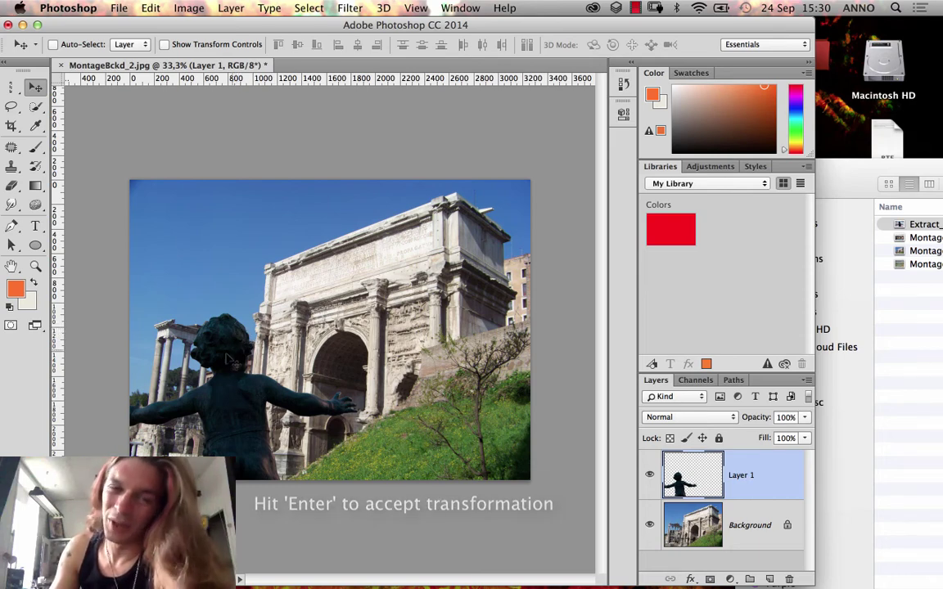
pyautogui.moveTo(237, 372); pyautogui.dragTo(282, 410)
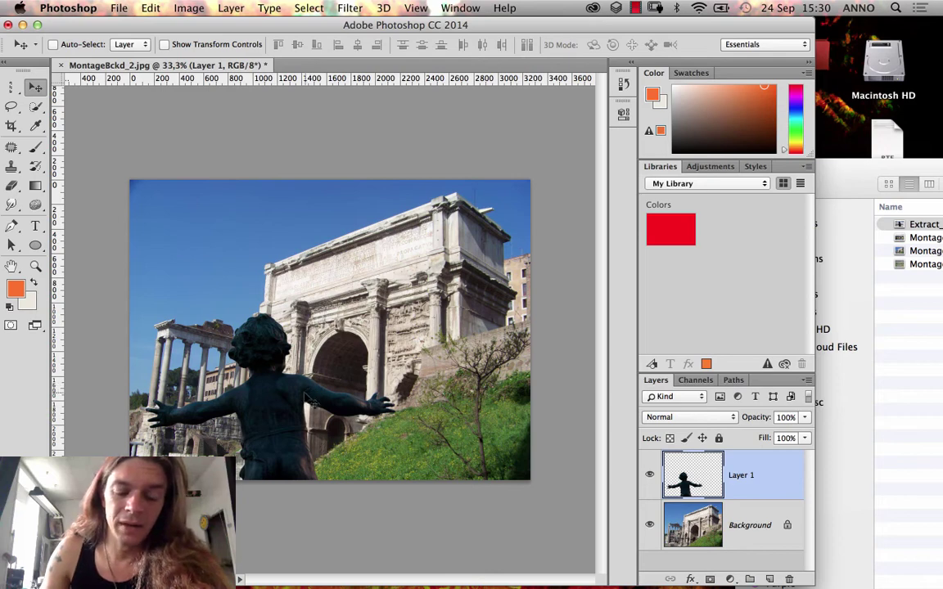
pyautogui.press('super')
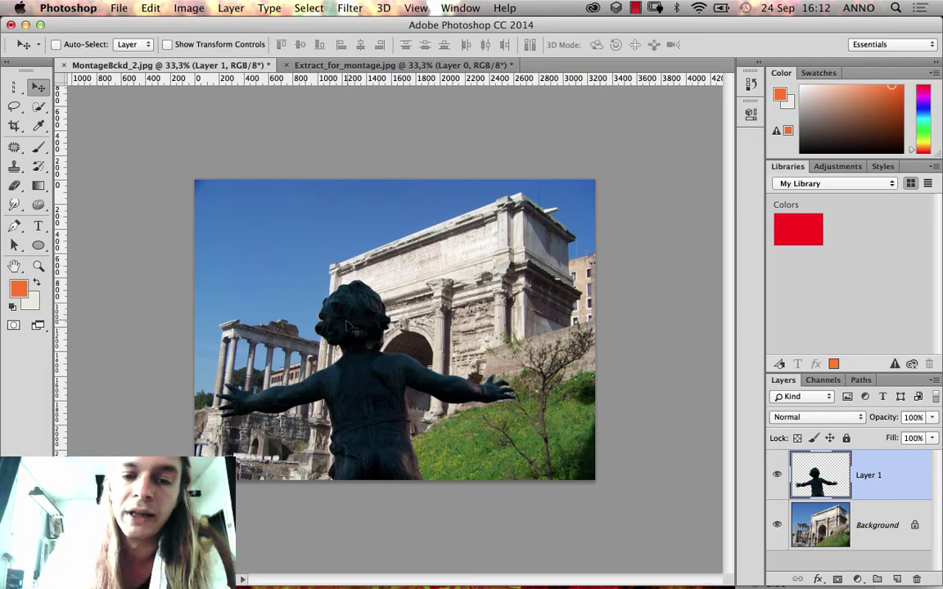
# - Brighten the statue layer with Levels, setting the midtone input to 1.89 and the white input to 106
pyautogui.click(187, 9)
pyautogui.moveTo(212, 49)
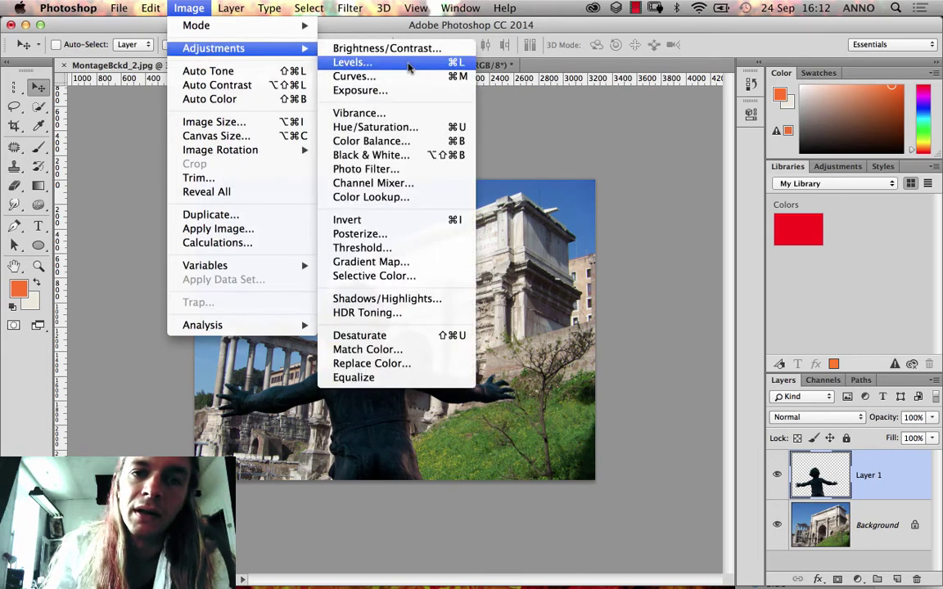
pyautogui.click(409, 63)
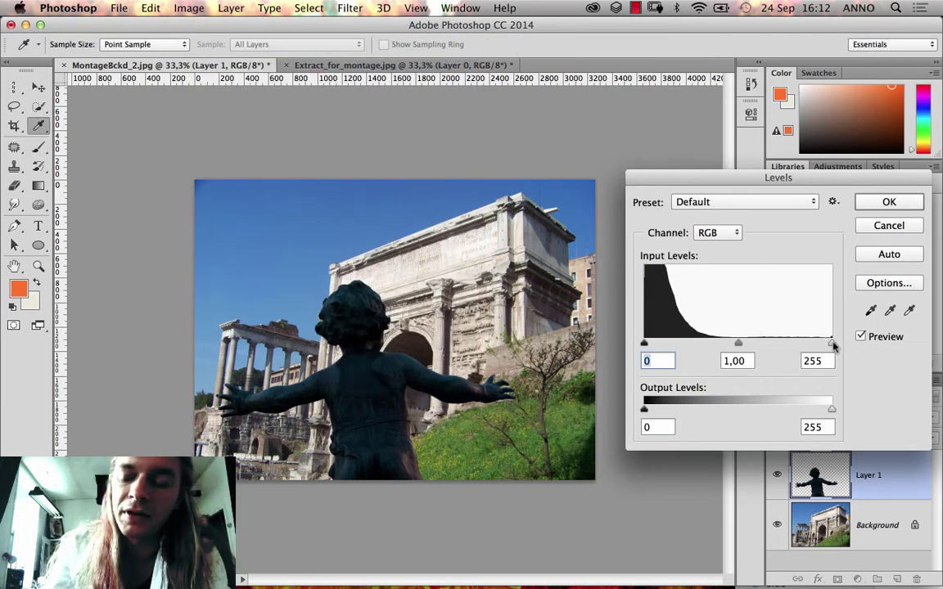
pyautogui.moveTo(832, 343); pyautogui.dragTo(723, 334)
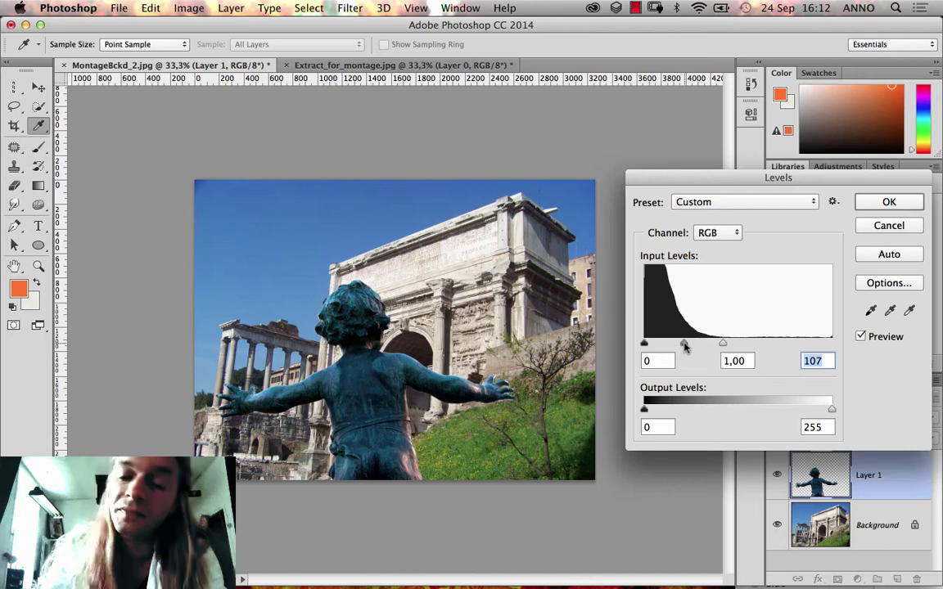
pyautogui.moveTo(686, 345); pyautogui.dragTo(666, 345)
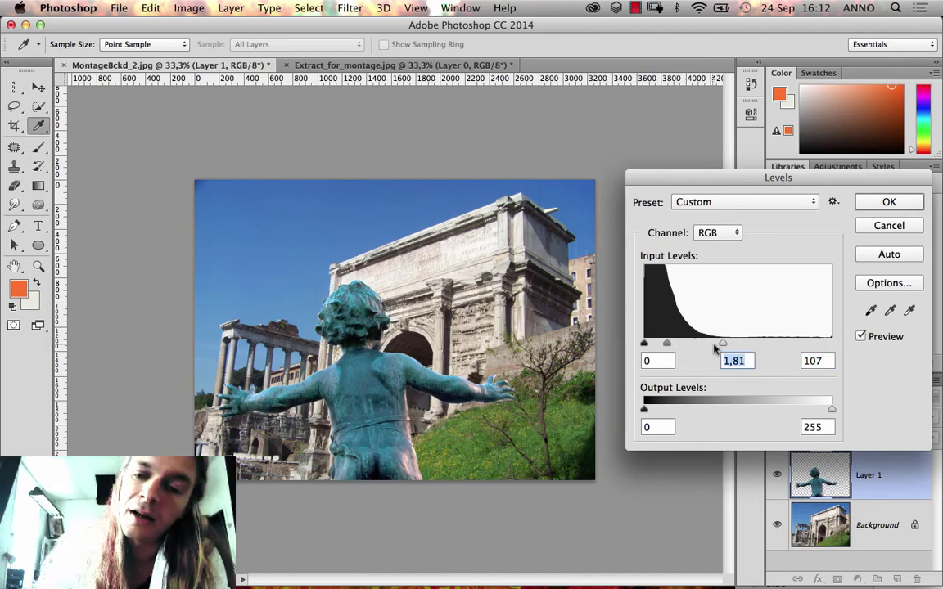
pyautogui.click(723, 345)
pyautogui.press('Tab')
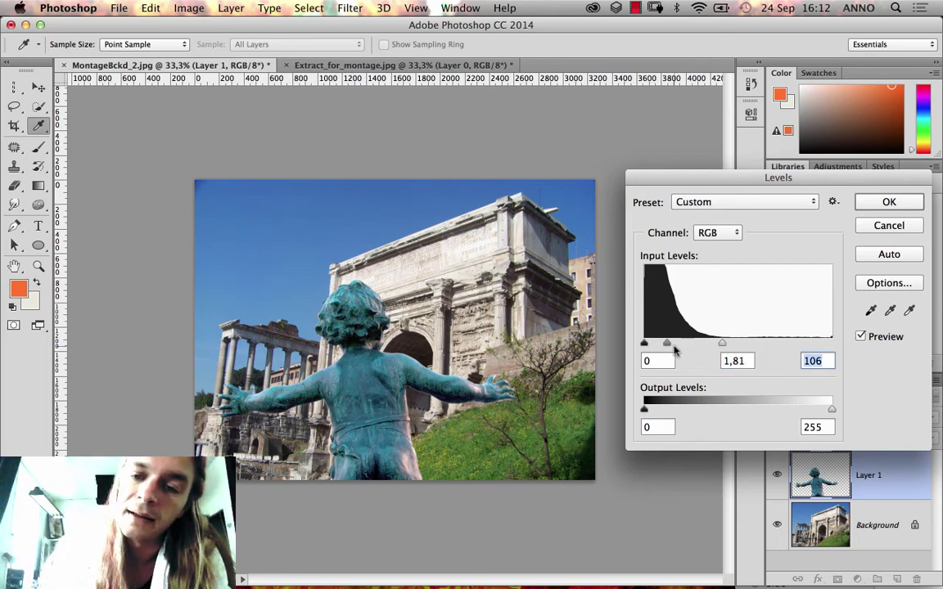
pyautogui.moveTo(666, 343); pyautogui.dragTo(664, 344)
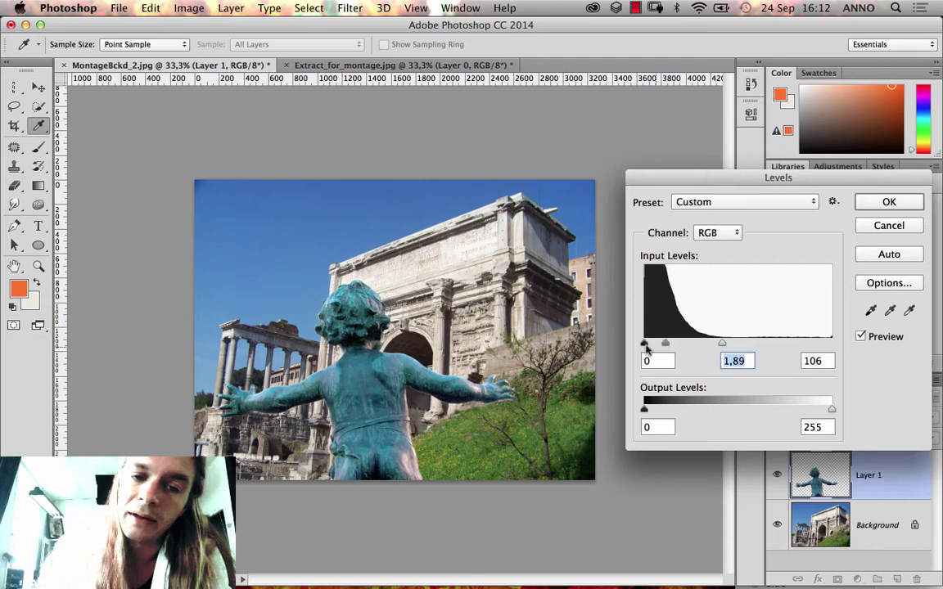
pyautogui.click(884, 201)
pyautogui.press('v')
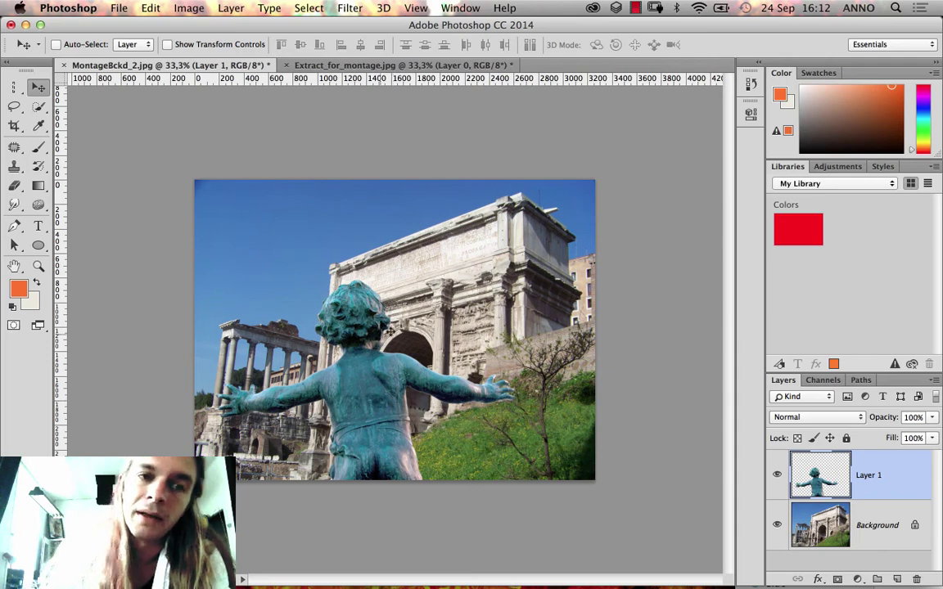
# - Add a Photo Filter to the statue layer using Warming Filter (81) at 100% density
pyautogui.click(178, 8)
pyautogui.moveTo(236, 50)
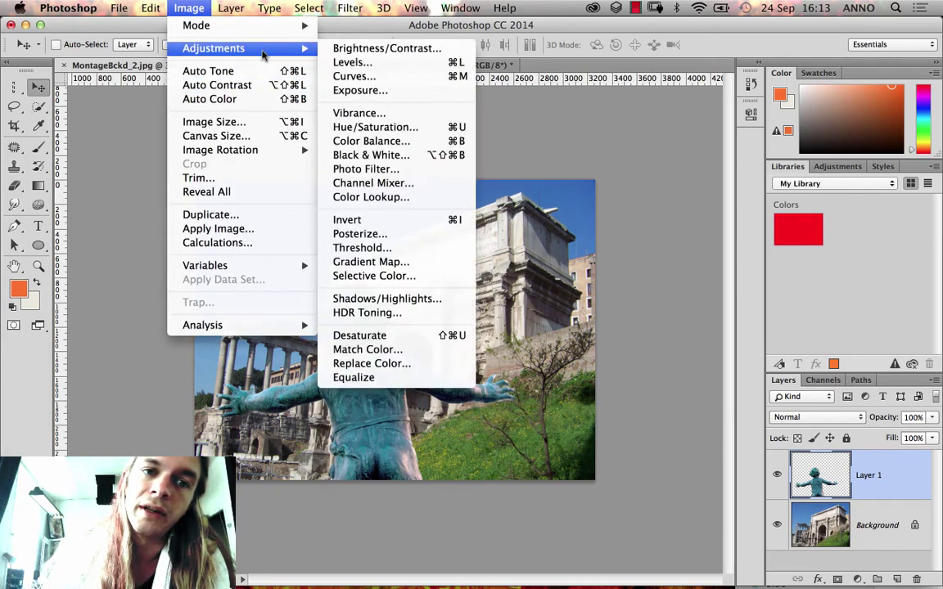
pyautogui.click(364, 168)
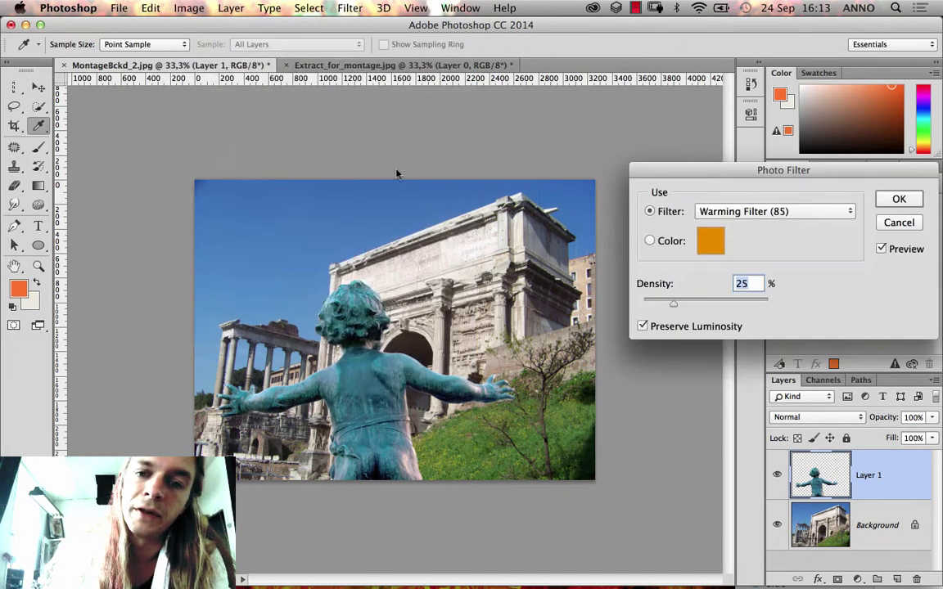
pyautogui.click(708, 210)
pyautogui.click(720, 235)
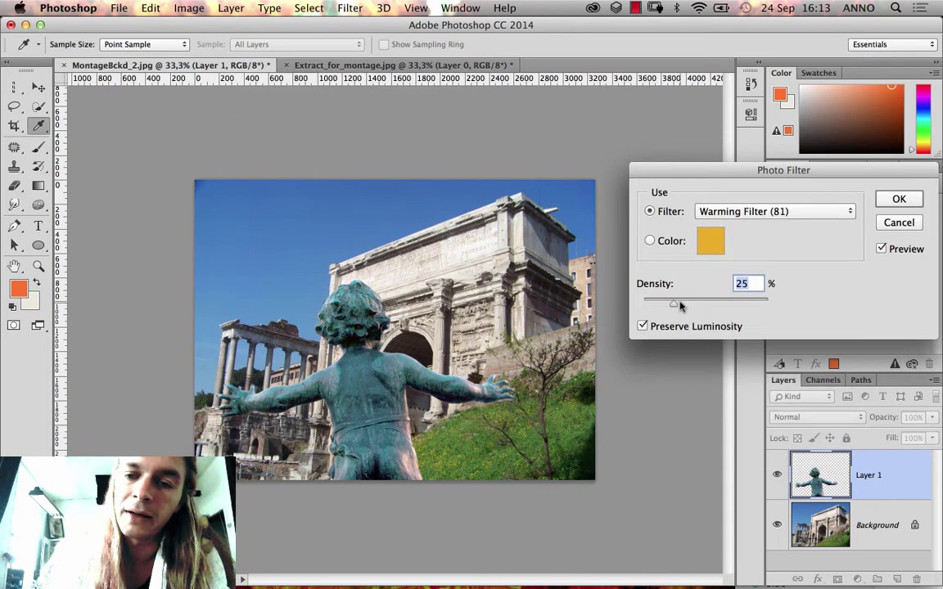
pyautogui.moveTo(676, 304); pyautogui.dragTo(780, 319)
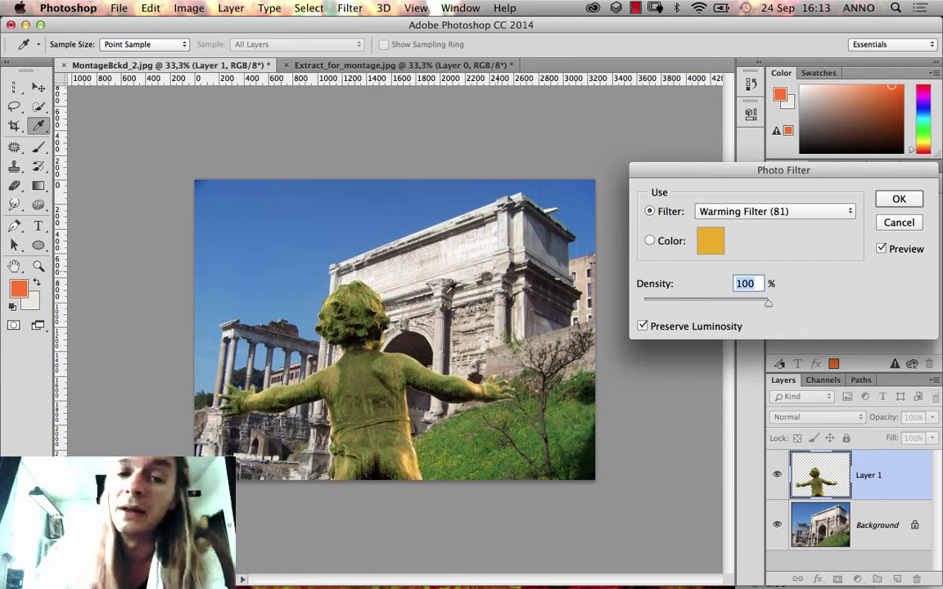
# - Switch the Photo Filter from Warming Filter (81) to Sepia and lighten its filter colour to #b69971
pyautogui.click(765, 210)
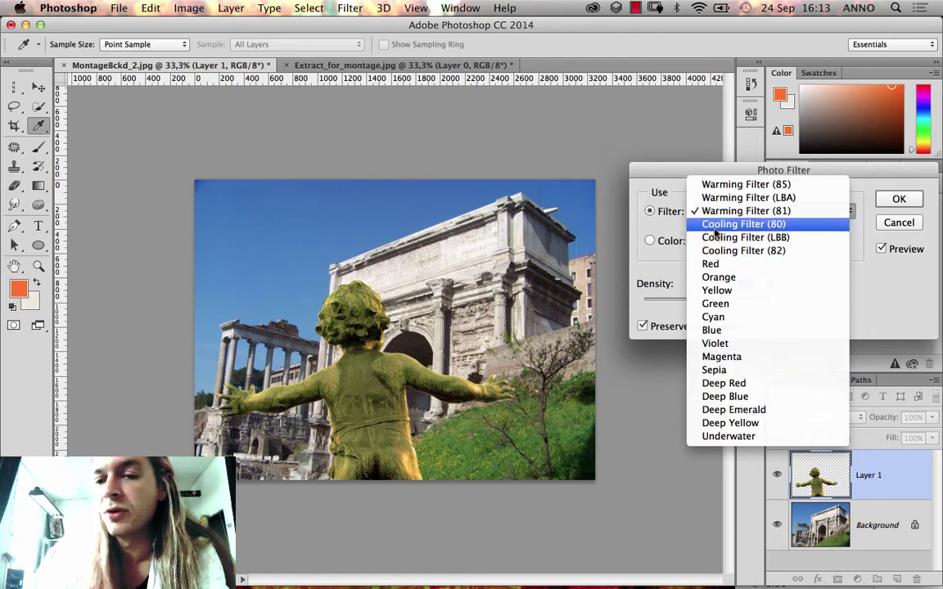
pyautogui.click(715, 373)
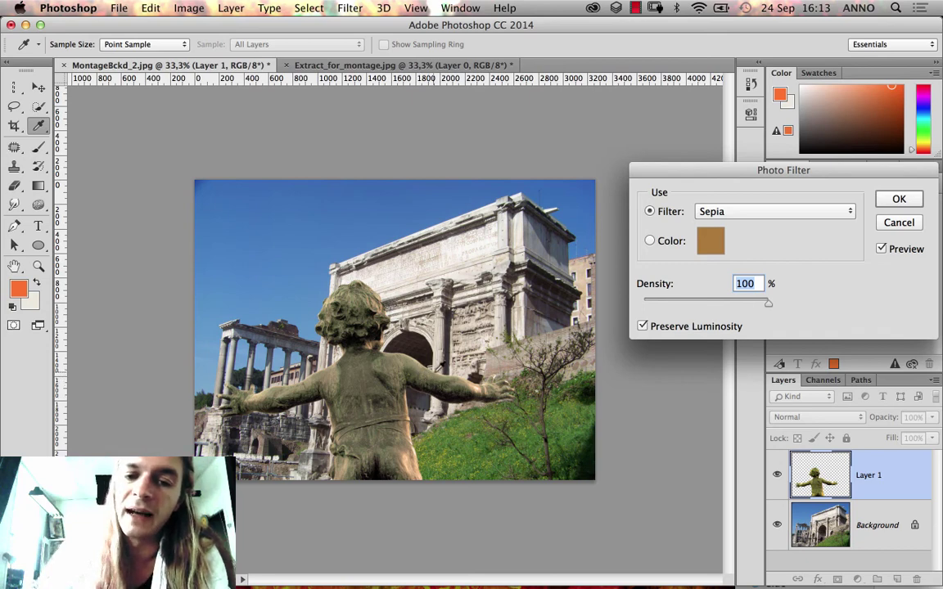
pyautogui.click(710, 243)
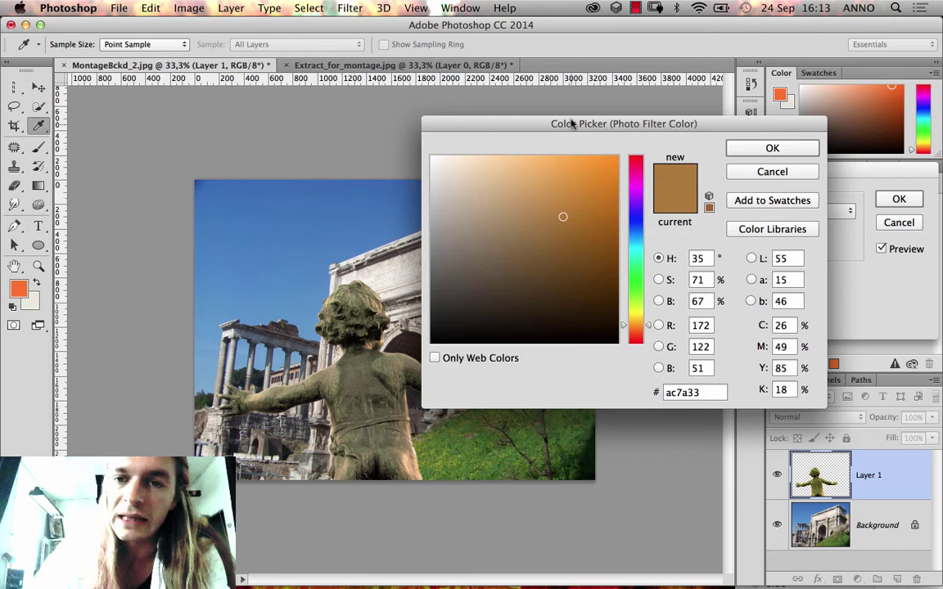
pyautogui.moveTo(571, 121); pyautogui.dragTo(657, 112)
pyautogui.click(617, 208)
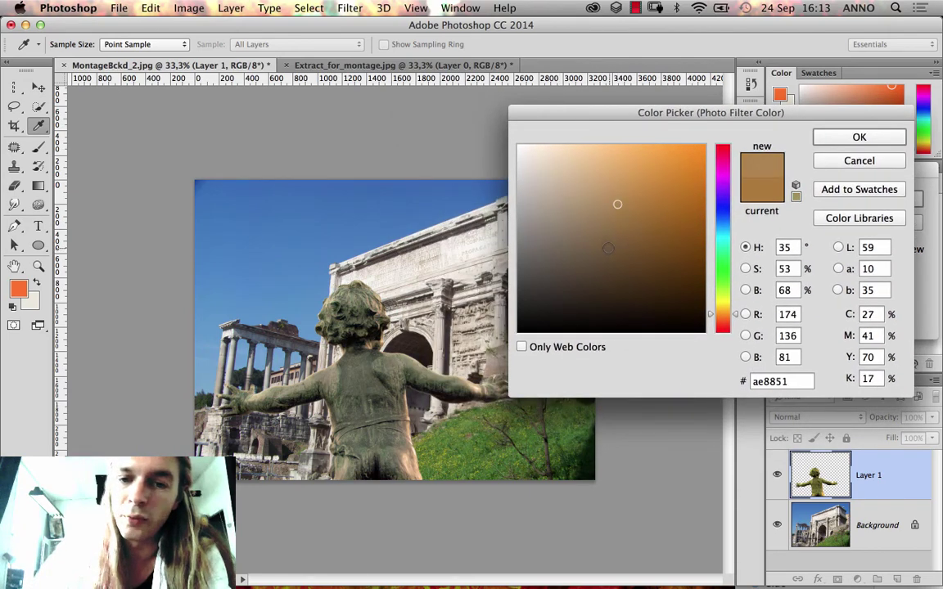
pyautogui.moveTo(617, 204); pyautogui.dragTo(589, 198)
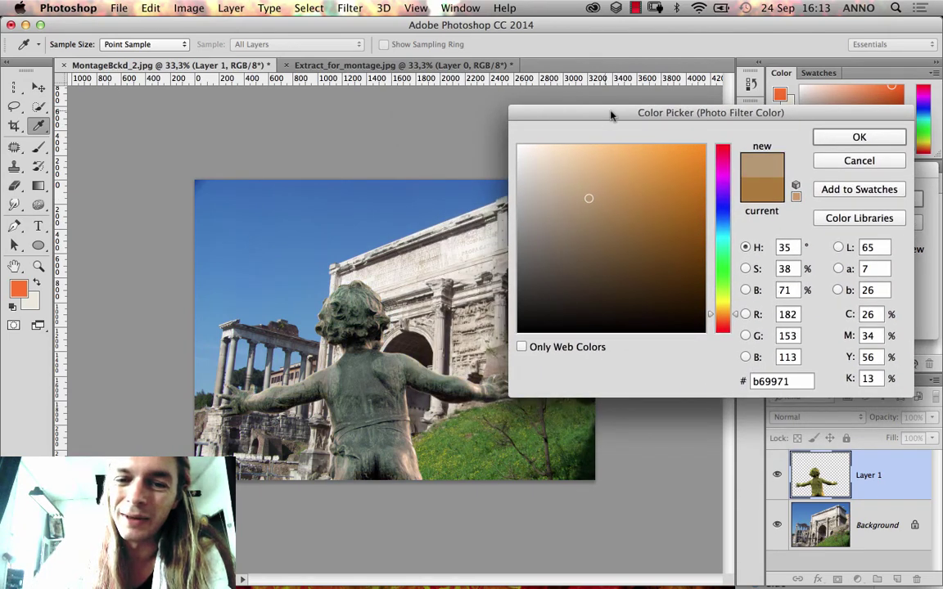
pyautogui.moveTo(609, 115); pyautogui.dragTo(663, 118)
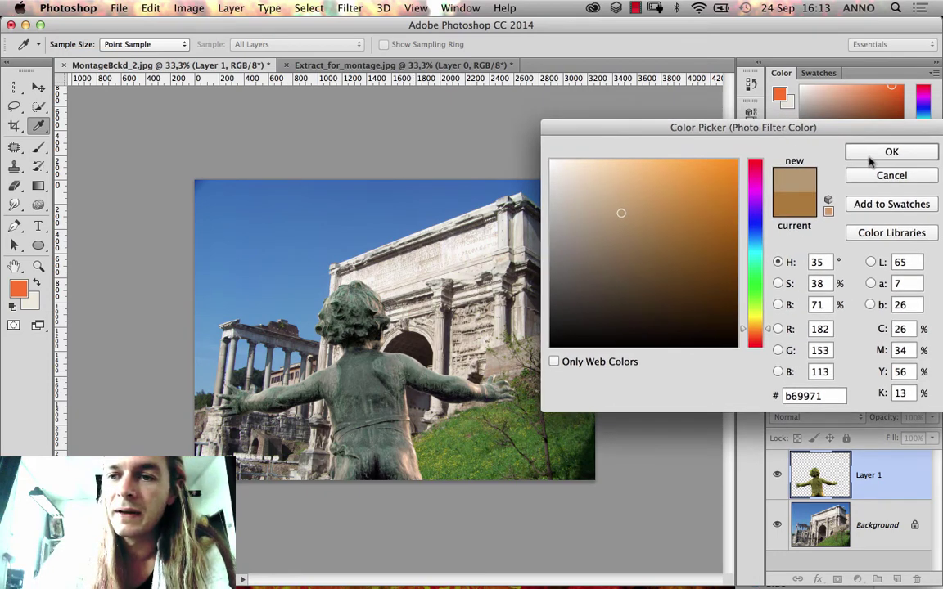
pyautogui.press('Return')
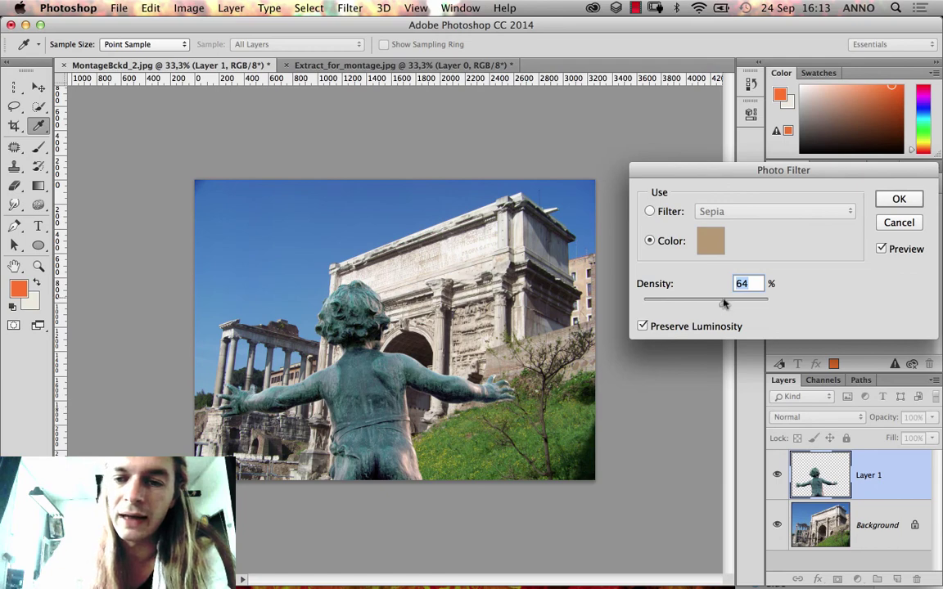
# - Set the Photo Filter density to 72% and apply it to the statue layer
pyautogui.moveTo(729, 306); pyautogui.dragTo(732, 303)
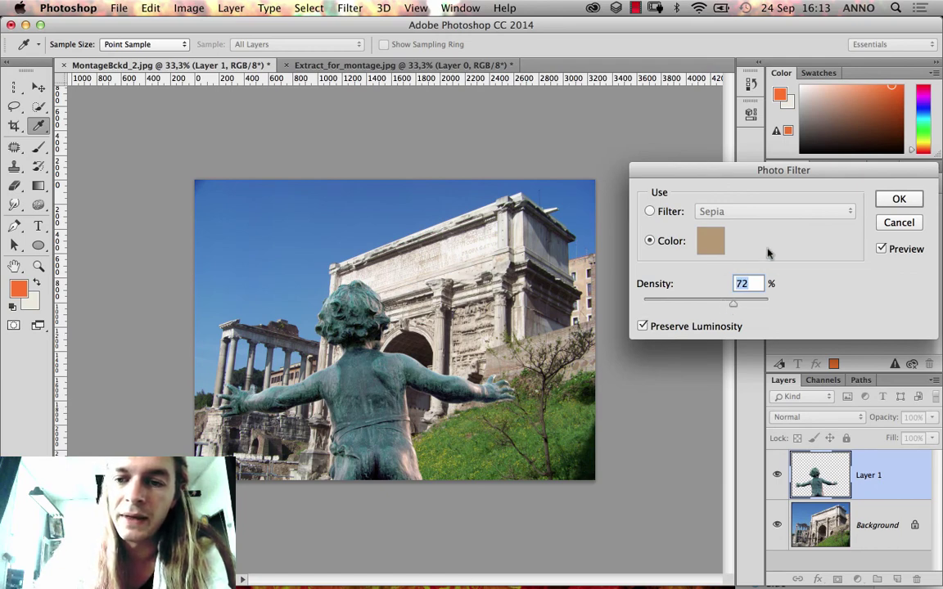
pyautogui.click(899, 199)
pyautogui.press('v')
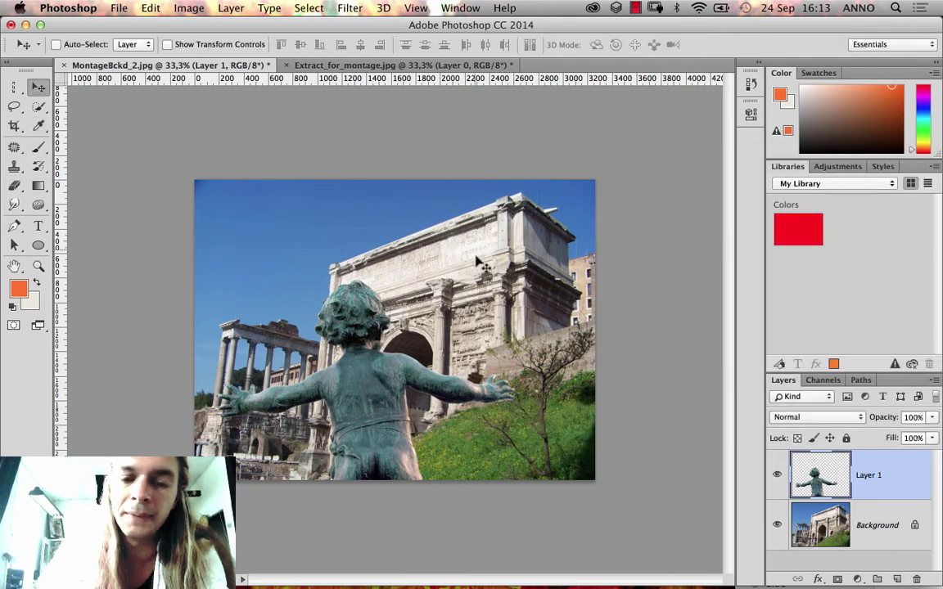
# - Apply Color Balance to the statue layer, adjusting midtones and shadows and setting the highlights to +20, +4, +4
pyautogui.click(180, 7)
pyautogui.moveTo(175, 47)
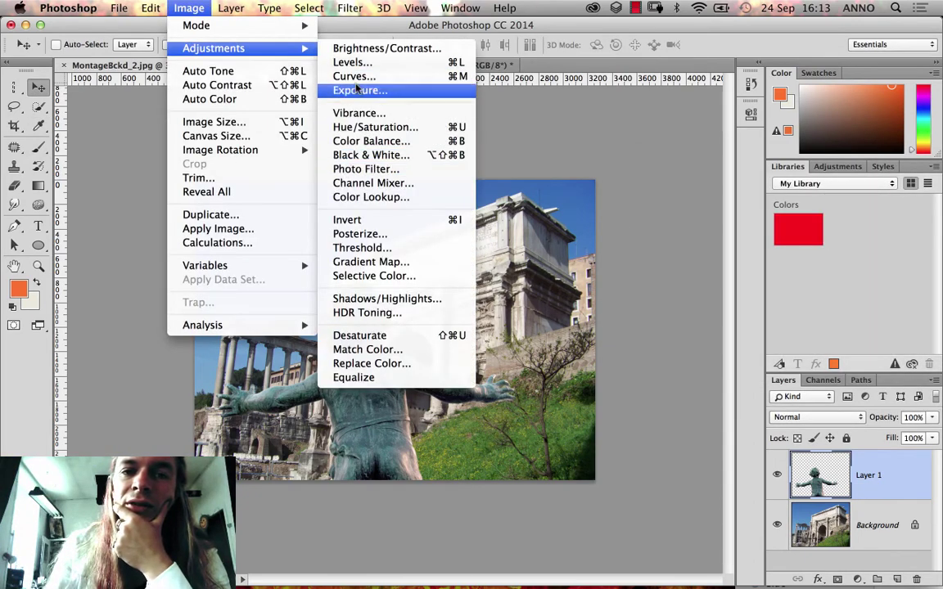
pyautogui.click(353, 141)
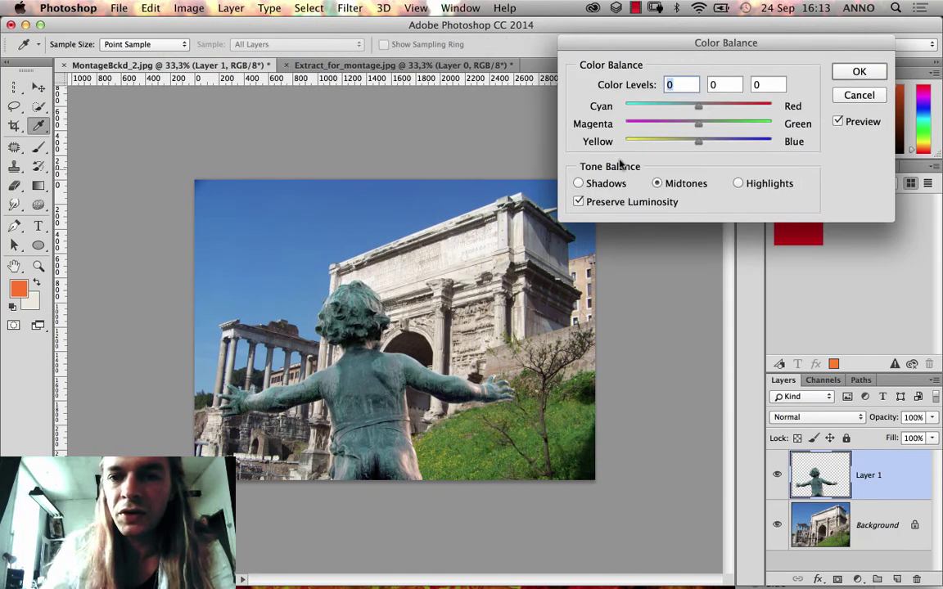
pyautogui.moveTo(663, 45); pyautogui.dragTo(583, 155)
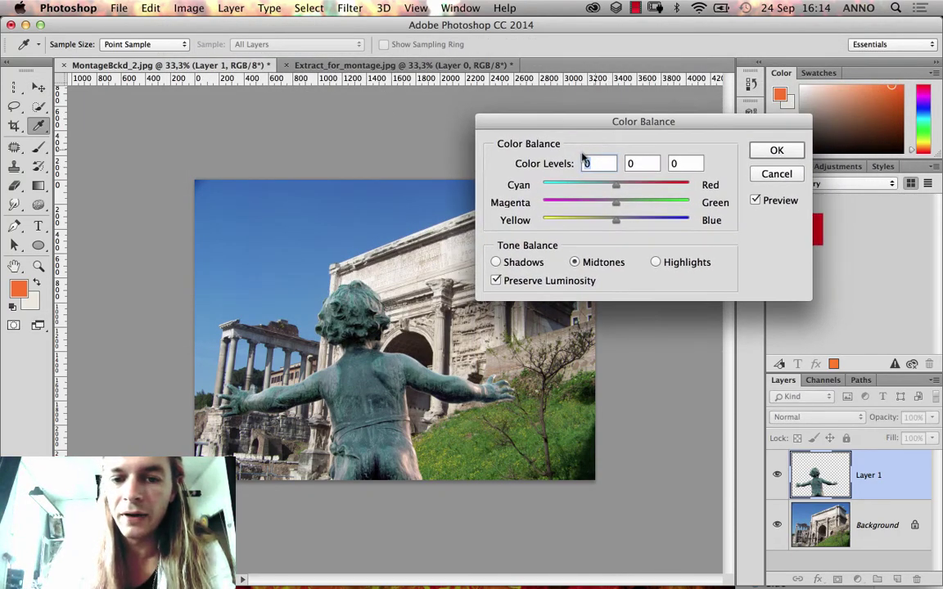
pyautogui.moveTo(615, 220); pyautogui.dragTo(630, 188)
pyautogui.click(496, 261)
pyautogui.click(656, 261)
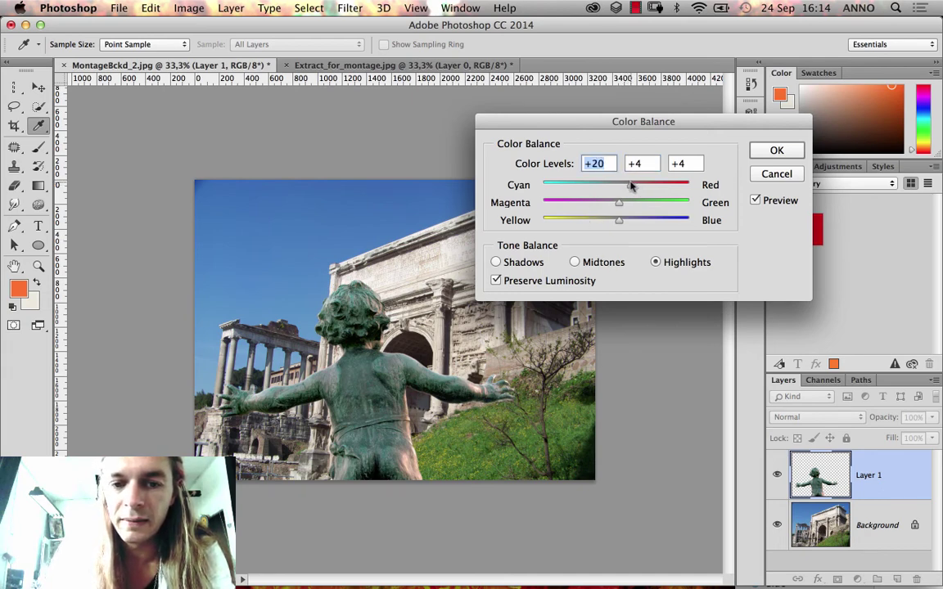
pyautogui.click(773, 151)
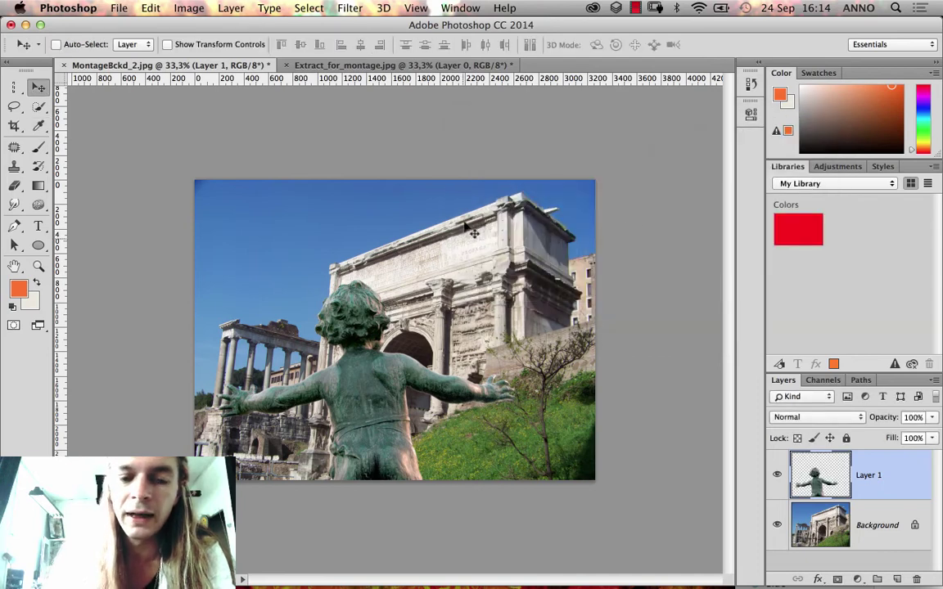
# - Open the Hue/Saturation adjustment for the statue layer
pyautogui.click(196, 8)
pyautogui.moveTo(233, 48)
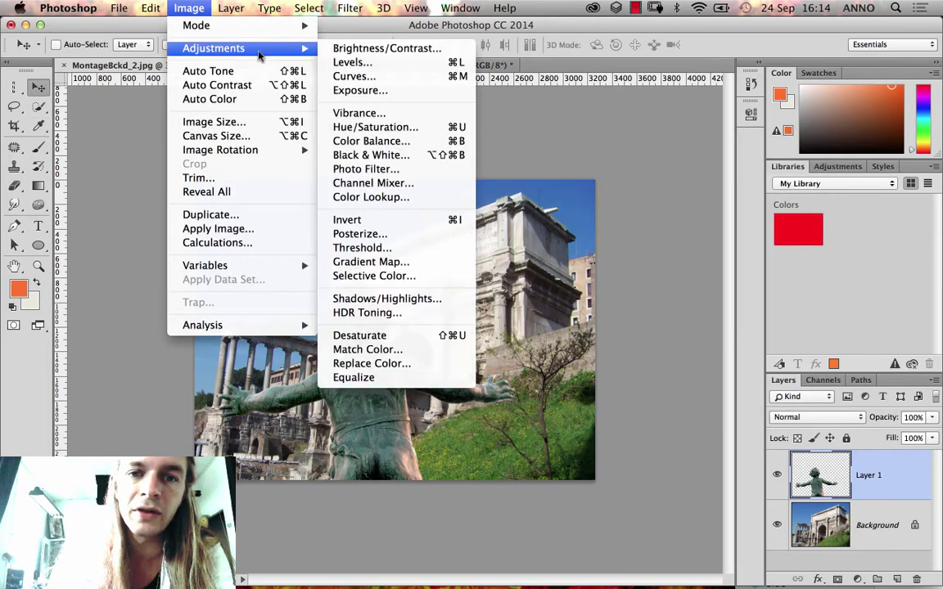
pyautogui.click(379, 129)
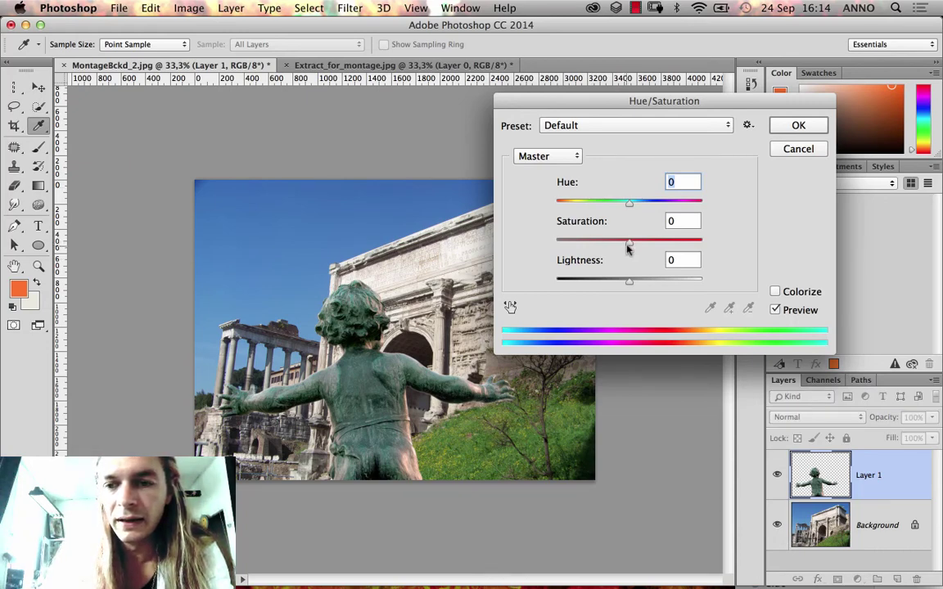
# - Try Master hue +146, saturation +91 and -100, and lightness +54 on the statue, resetting each to 0
pyautogui.moveTo(629, 202); pyautogui.dragTo(692, 202)
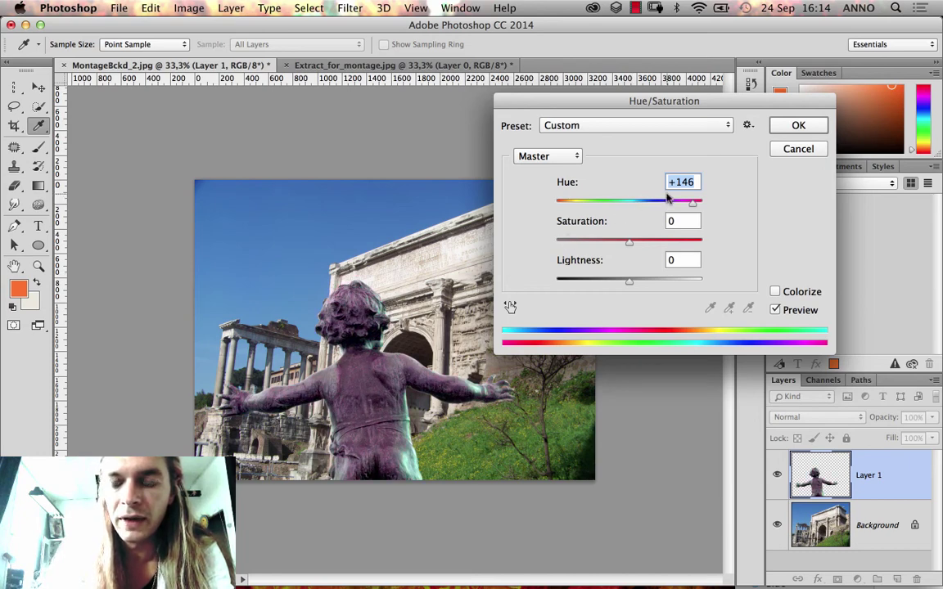
pyautogui.write('0')
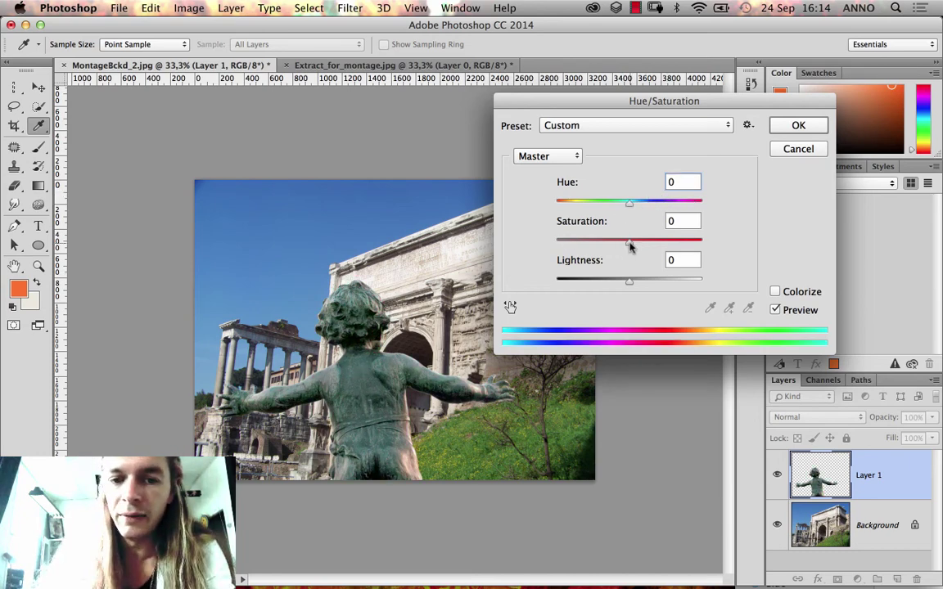
pyautogui.moveTo(630, 243); pyautogui.dragTo(695, 242)
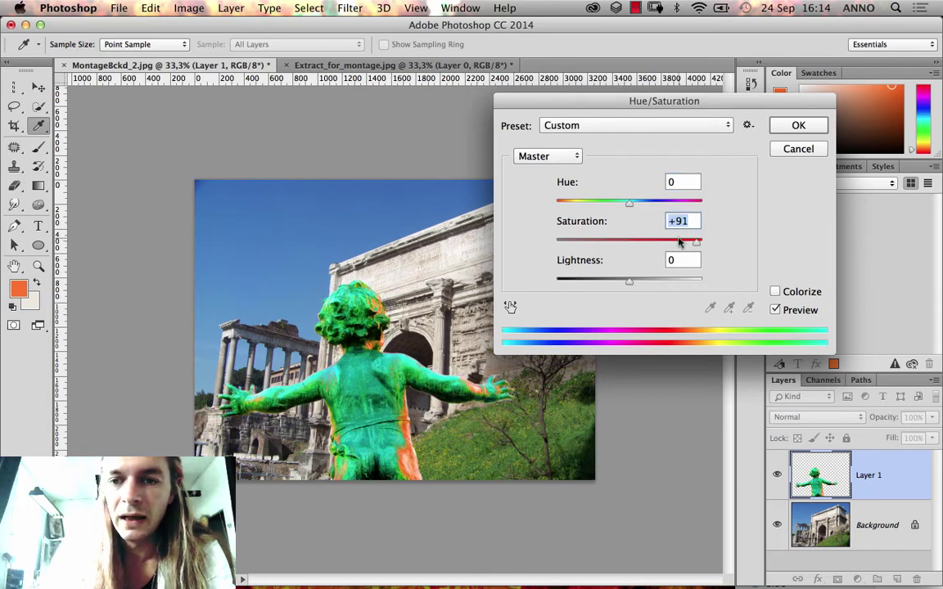
pyautogui.moveTo(589, 240); pyautogui.dragTo(501, 257)
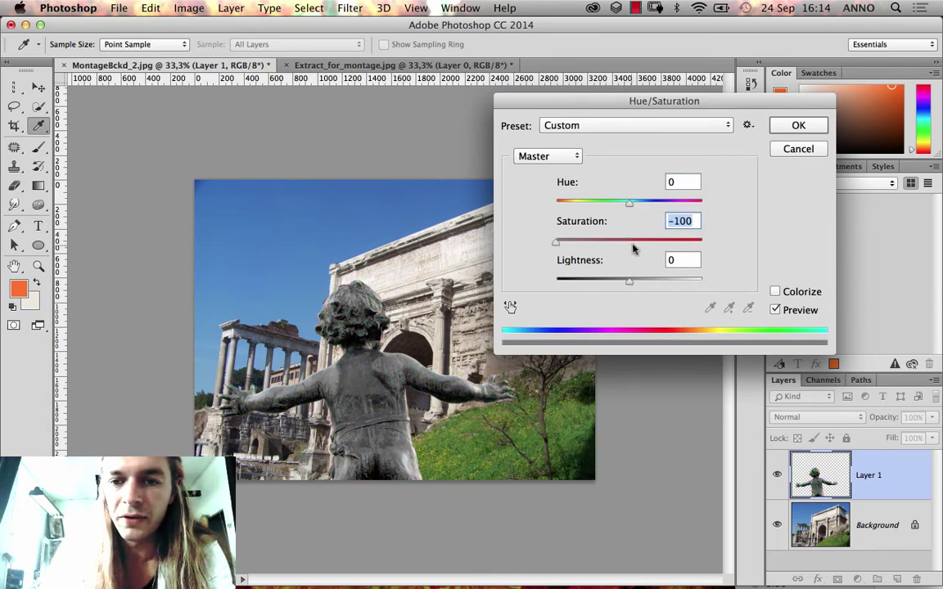
pyautogui.write('0')
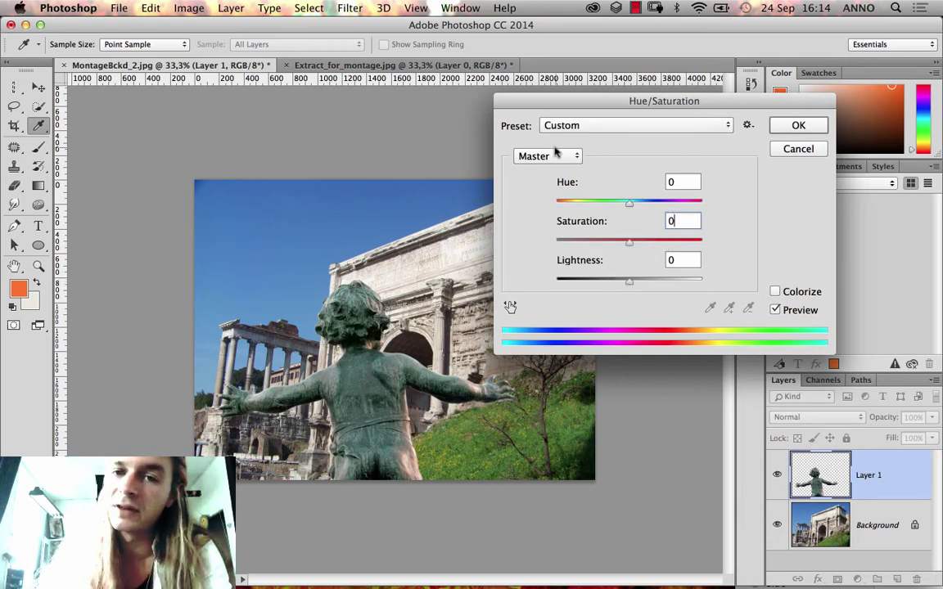
pyautogui.moveTo(628, 282); pyautogui.dragTo(671, 281)
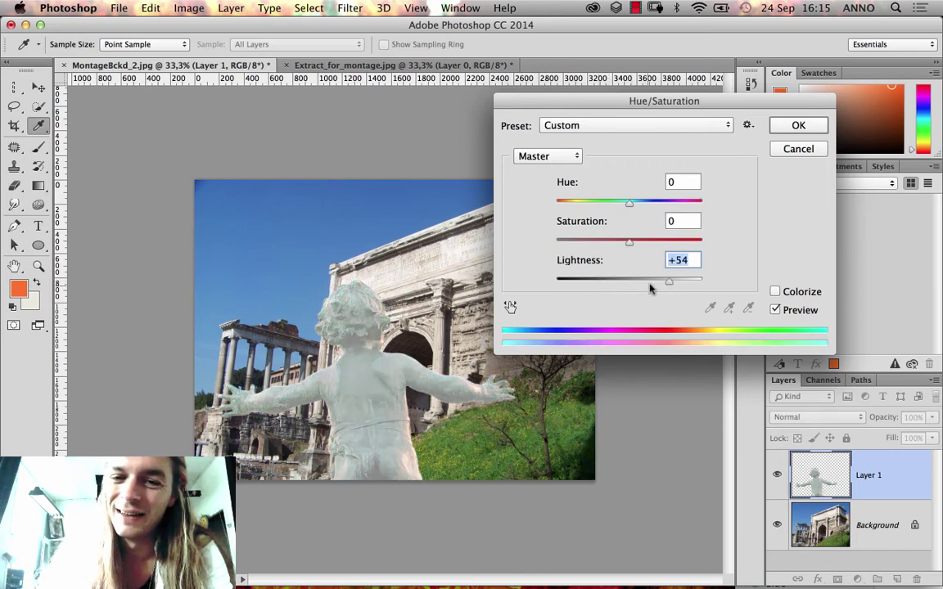
pyautogui.write('0')
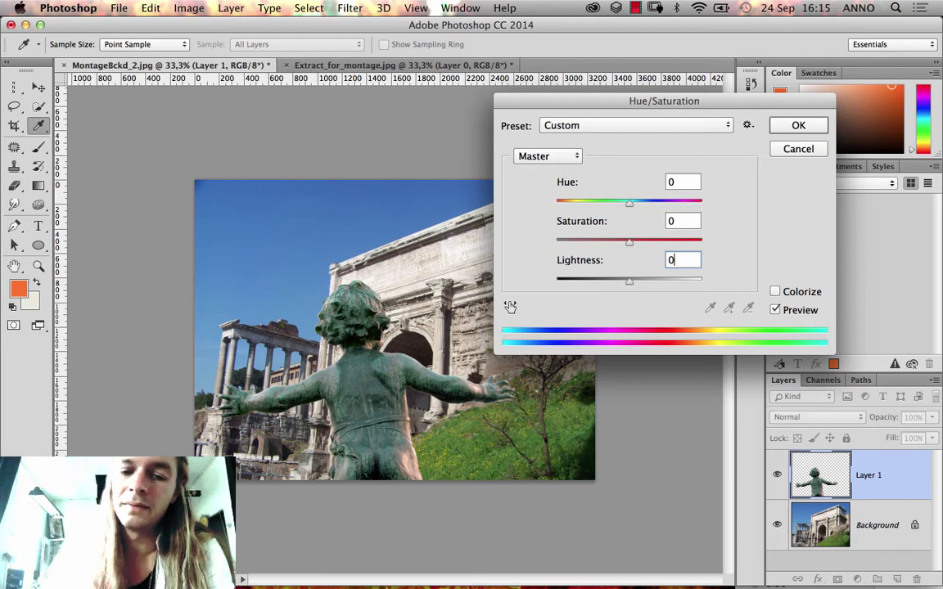
pyautogui.moveTo(389, 561)
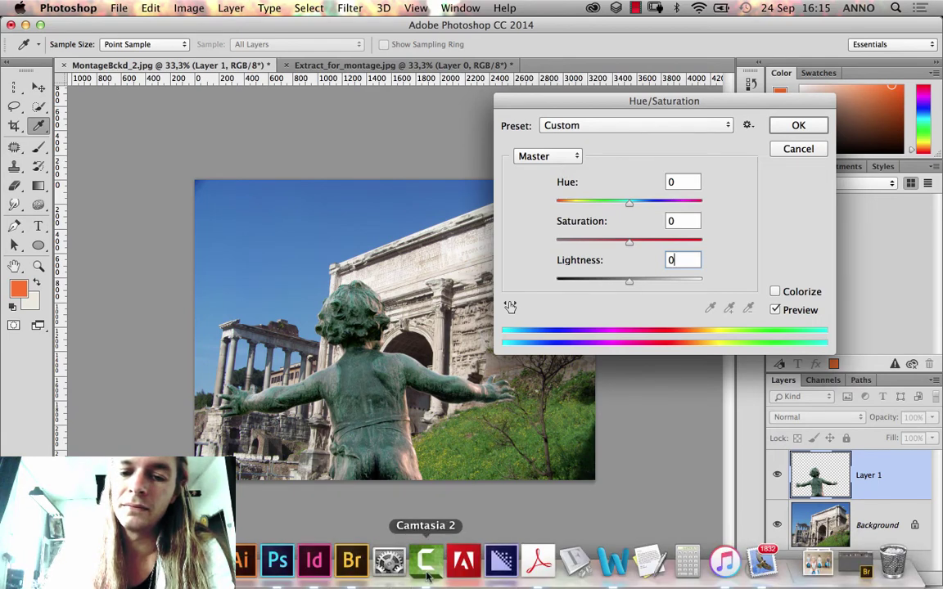
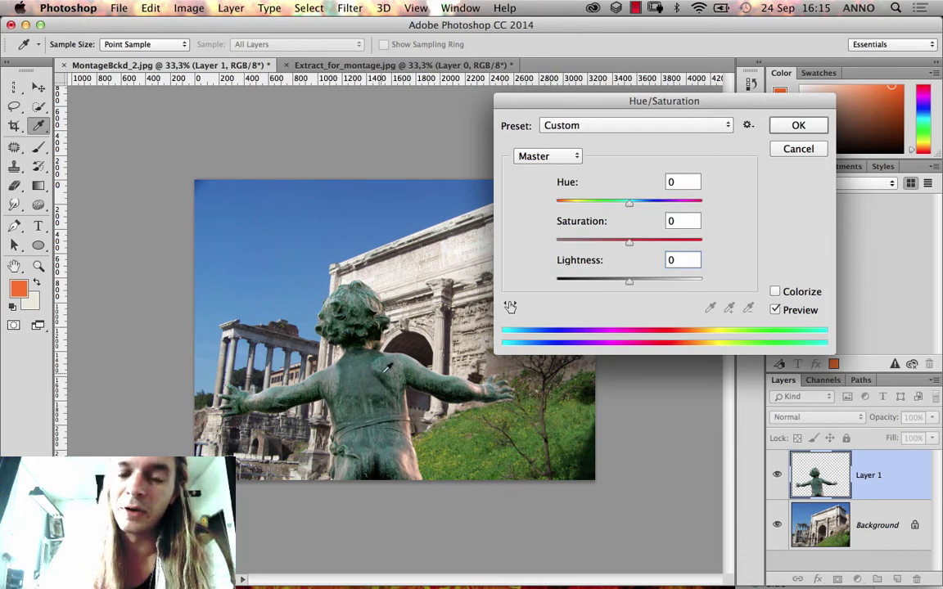
# - Reduce the statue's Greens saturation to -35 and its Cyans saturation to -31
pyautogui.click(547, 156)
pyautogui.click(540, 200)
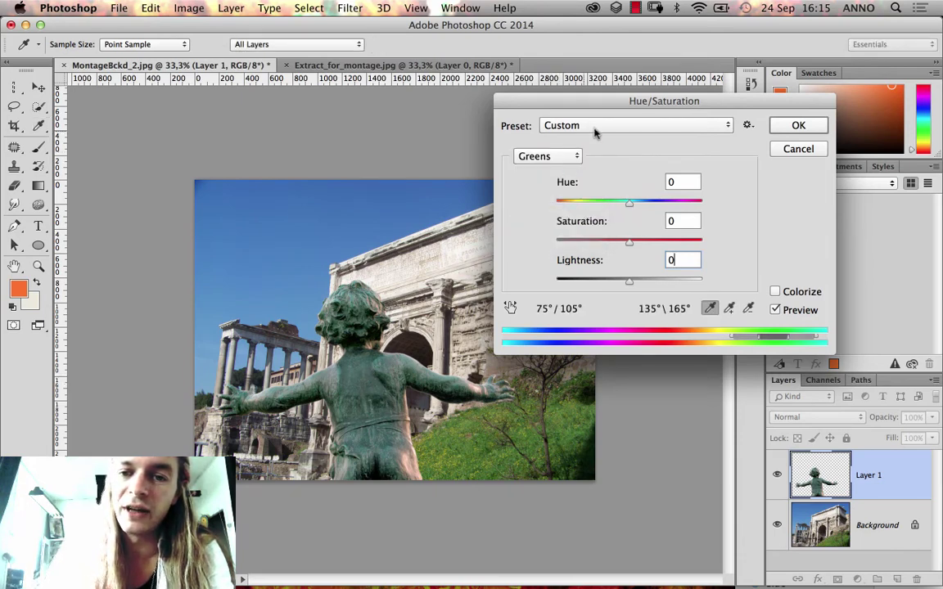
pyautogui.moveTo(626, 241); pyautogui.dragTo(598, 254)
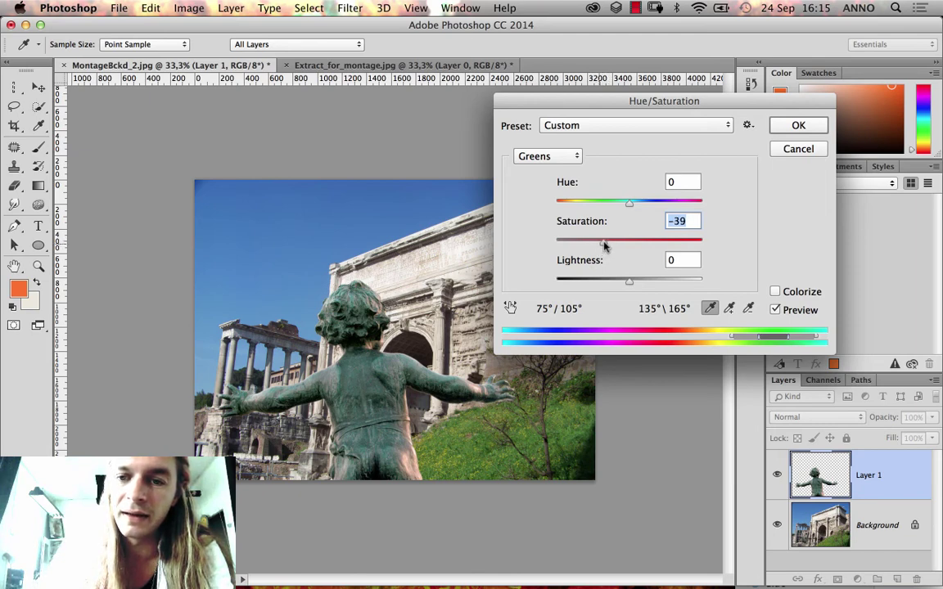
pyautogui.click(560, 159)
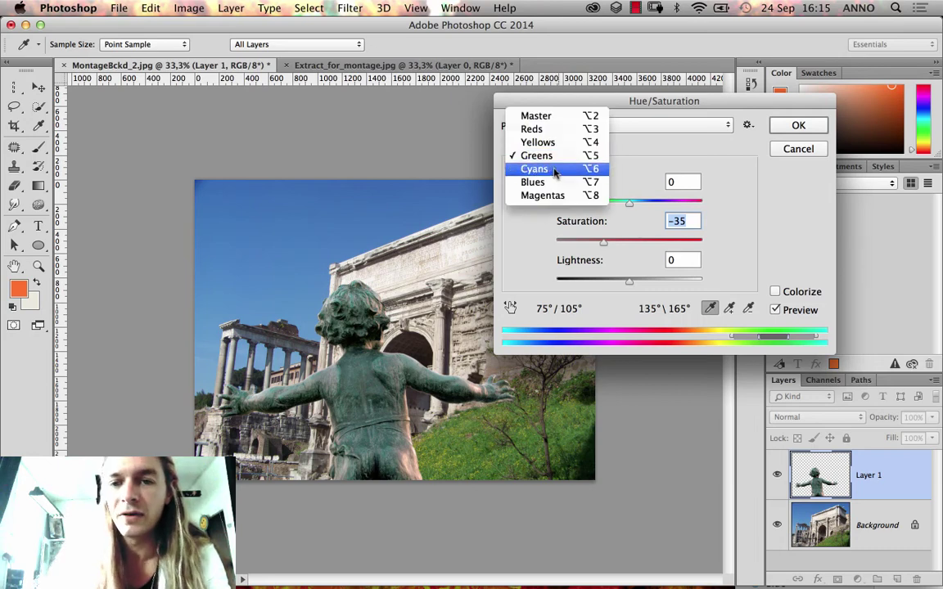
pyautogui.click(553, 174)
pyautogui.moveTo(629, 241); pyautogui.dragTo(702, 241)
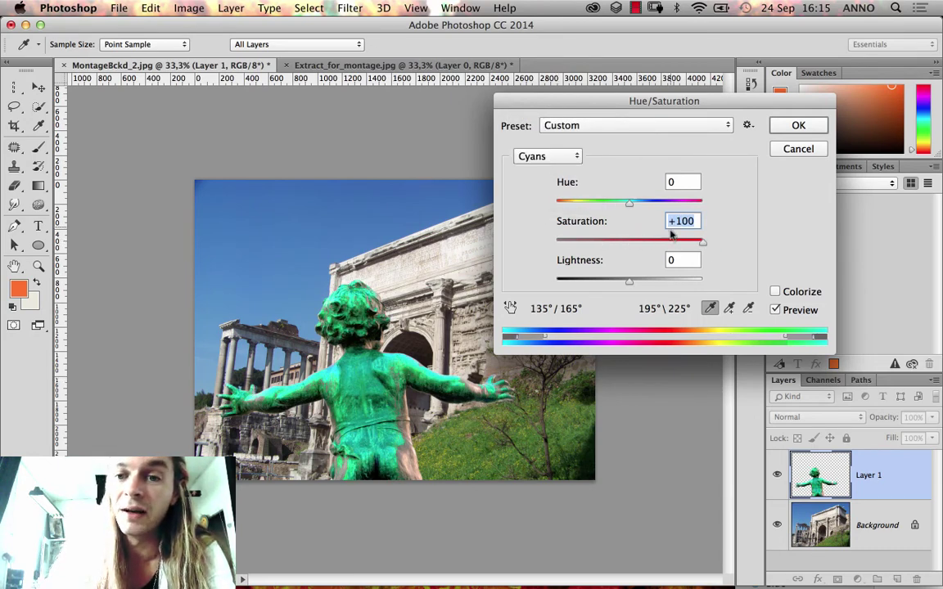
pyautogui.moveTo(702, 241); pyautogui.dragTo(607, 242)
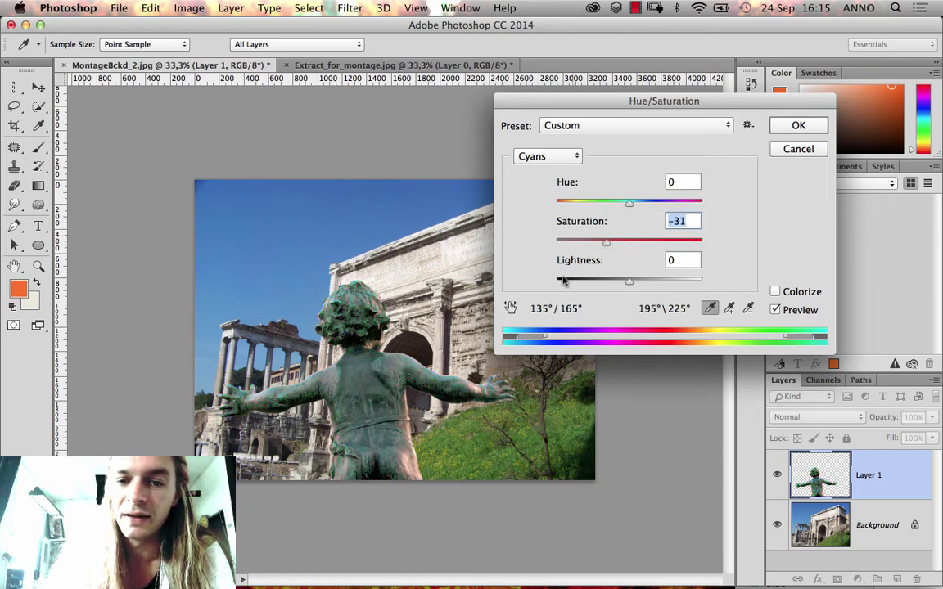
# - Try a Blues saturation of +100 on the statue and bring it back to -1
pyautogui.click(569, 158)
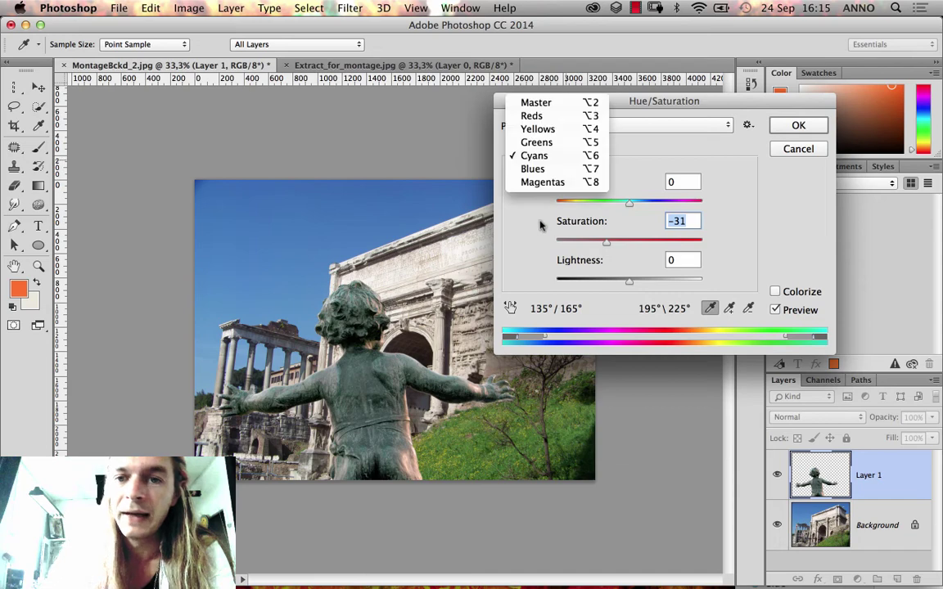
pyautogui.click(559, 169)
pyautogui.moveTo(628, 242); pyautogui.dragTo(702, 242)
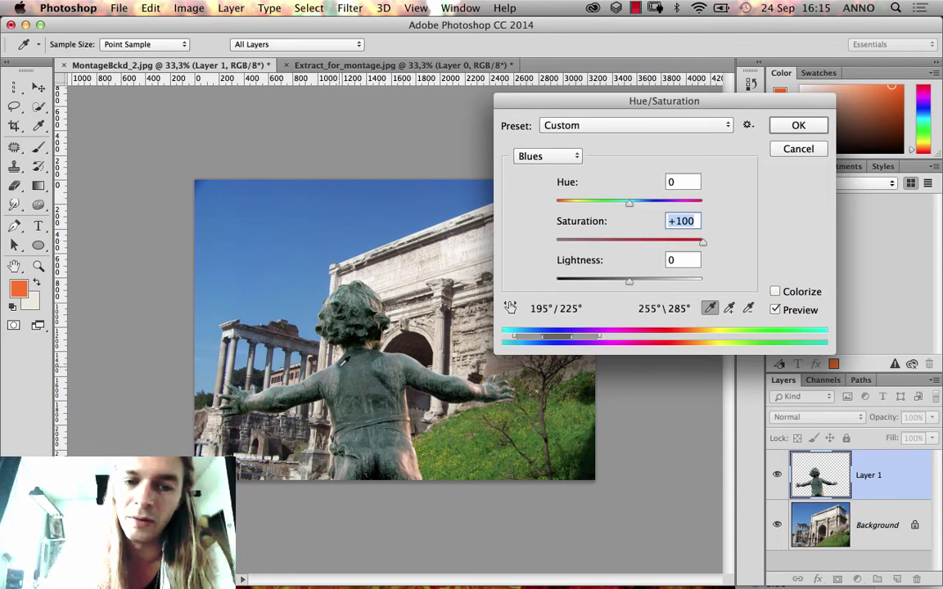
pyautogui.moveTo(610, 222); pyautogui.dragTo(567, 220)
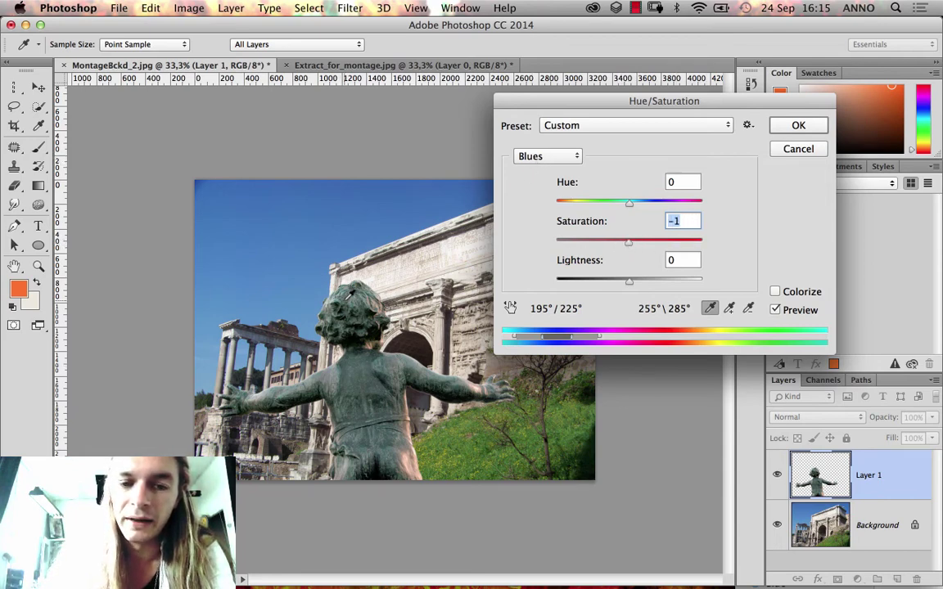
# - Set the statue's Yellows to hue +30 and saturation -38 in Hue/Saturation
pyautogui.click(564, 160)
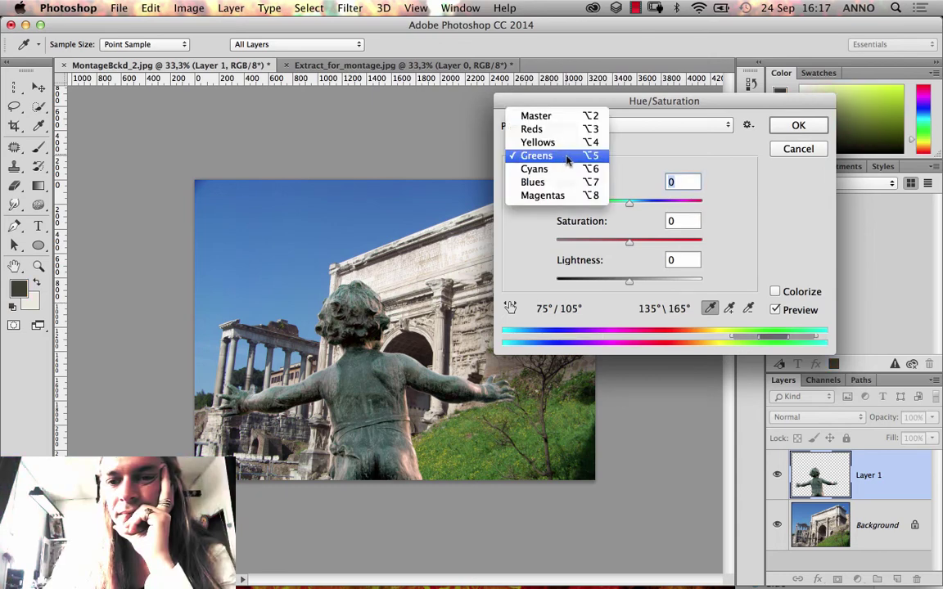
pyautogui.click(563, 154)
pyautogui.click(564, 153)
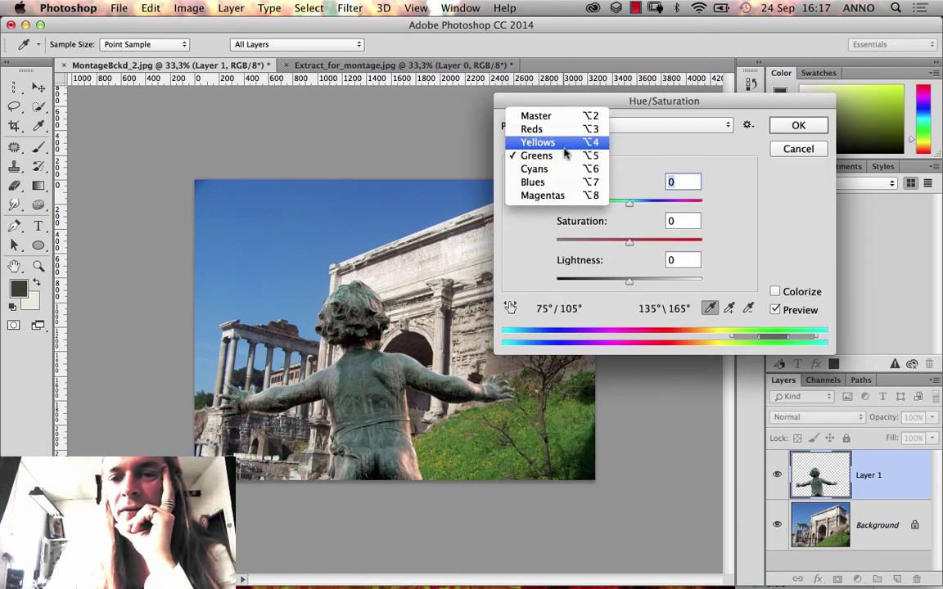
pyautogui.click(562, 144)
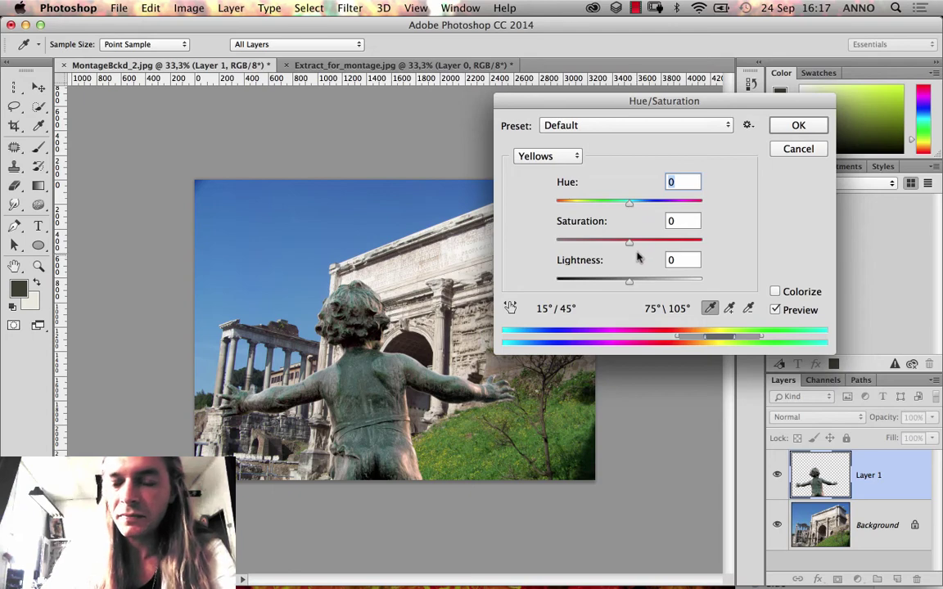
pyautogui.moveTo(629, 242); pyautogui.dragTo(694, 242)
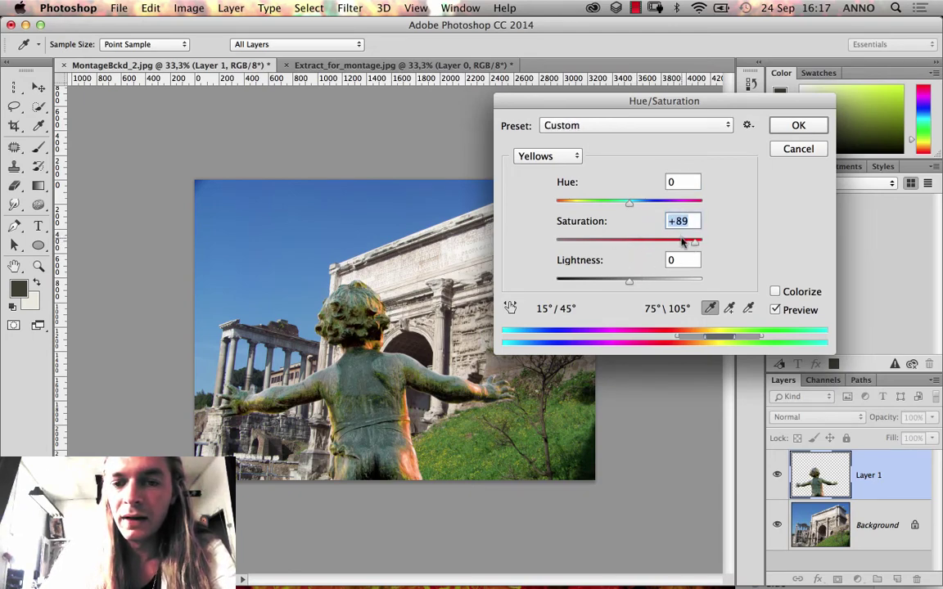
pyautogui.moveTo(681, 241); pyautogui.dragTo(614, 242)
pyautogui.moveTo(632, 207)
pyautogui.mouseDown()
pyautogui.moveTo(648, 206)
pyautogui.moveTo(620, 204)
pyautogui.moveTo(664, 204)
pyautogui.moveTo(641, 202)
pyautogui.mouseUp()
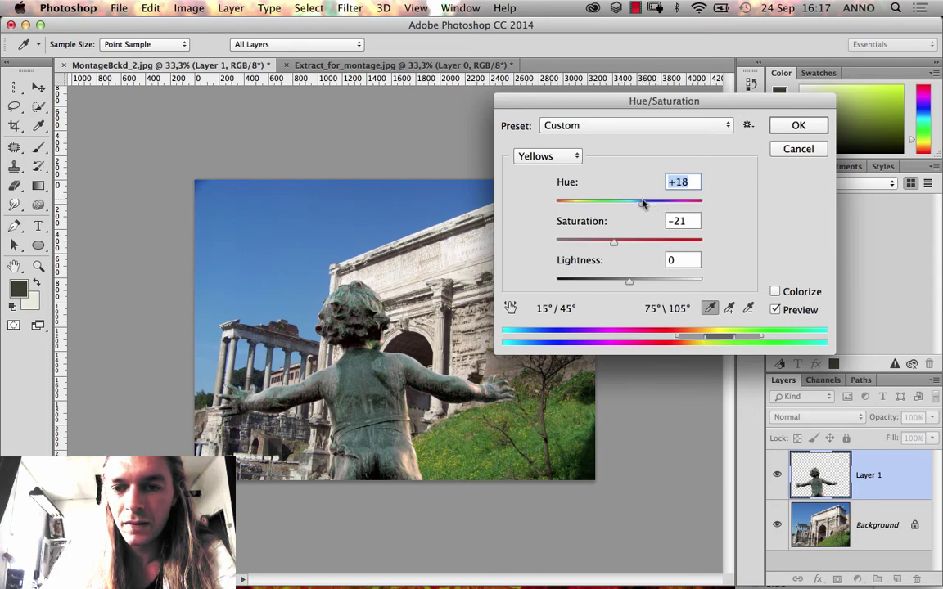
pyautogui.moveTo(612, 243); pyautogui.dragTo(601, 244)
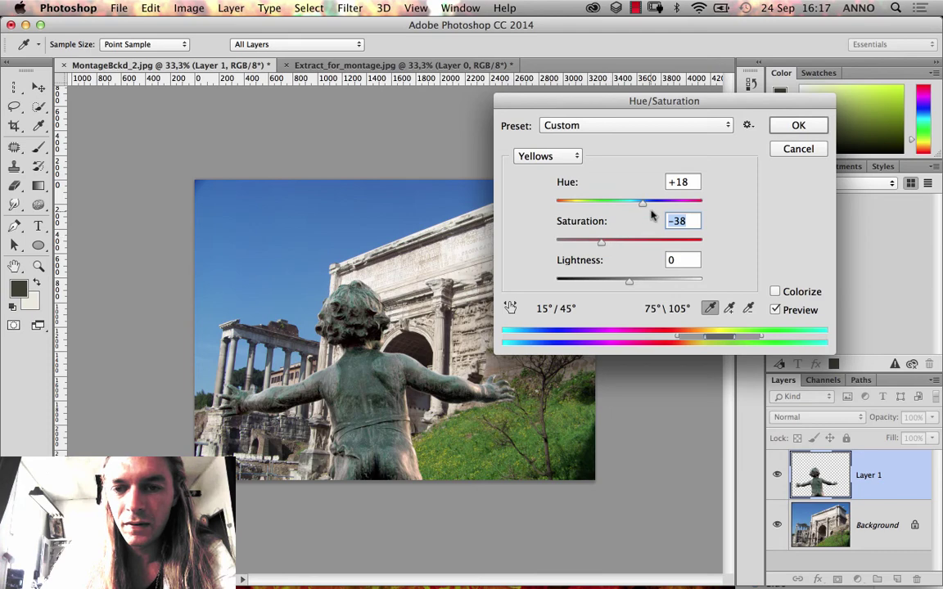
pyautogui.moveTo(647, 203); pyautogui.dragTo(651, 205)
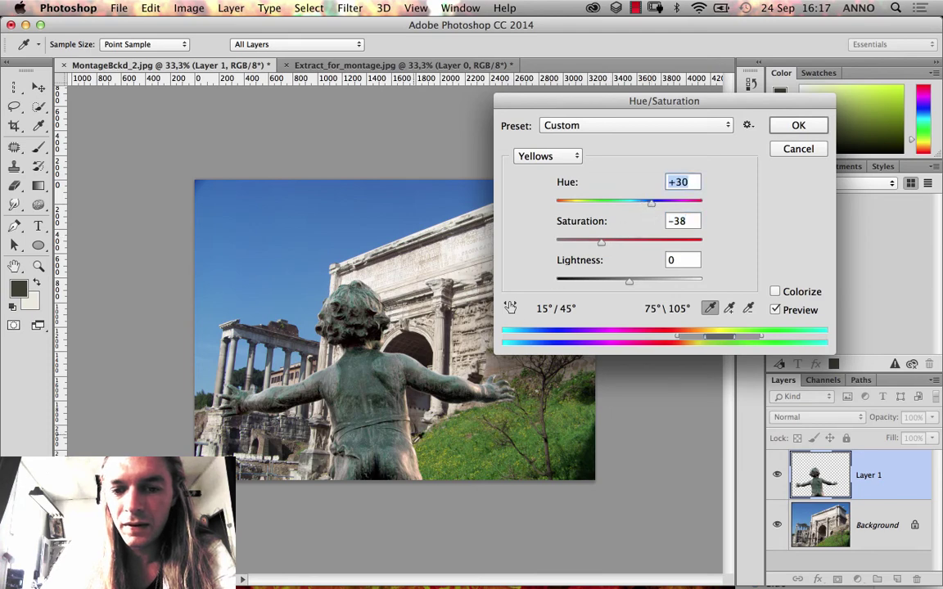
# - Set the statue's Reds to hue -7 and saturation -37 and apply the Hue/Saturation adjustment
pyautogui.click(563, 158)
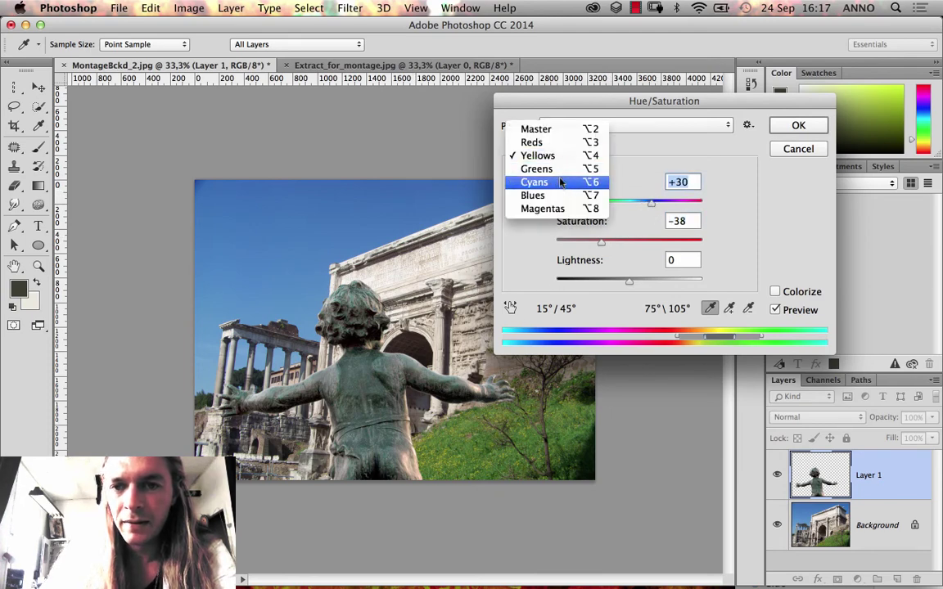
pyautogui.click(568, 143)
pyautogui.moveTo(628, 243); pyautogui.dragTo(601, 243)
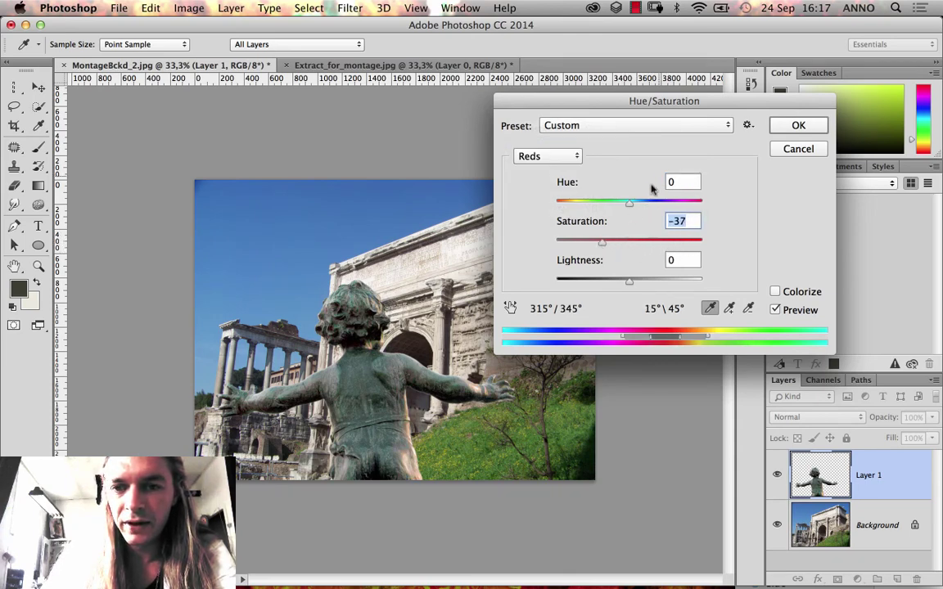
pyautogui.moveTo(629, 203)
pyautogui.mouseDown()
pyautogui.moveTo(644, 207)
pyautogui.moveTo(626, 204)
pyautogui.mouseUp()
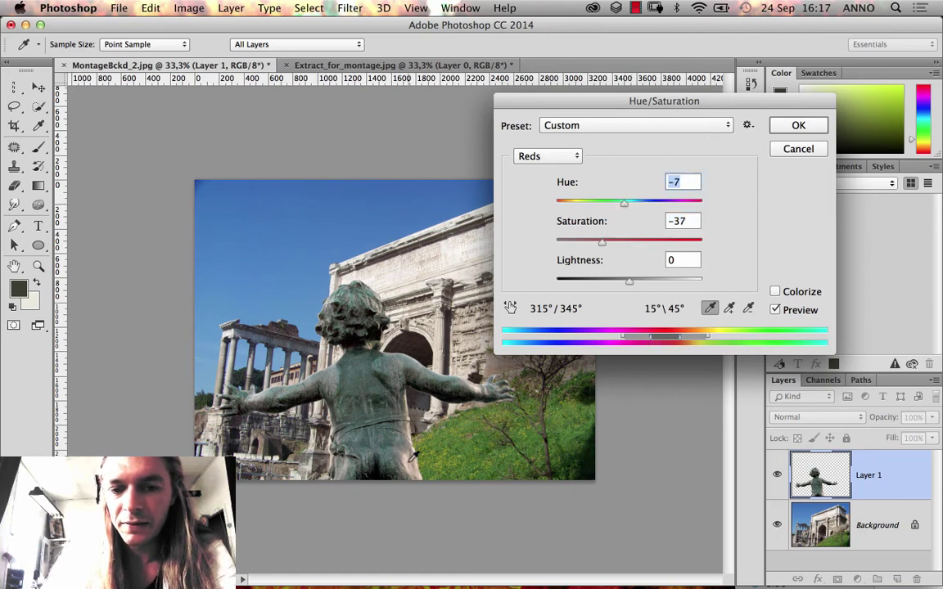
pyautogui.click(793, 126)
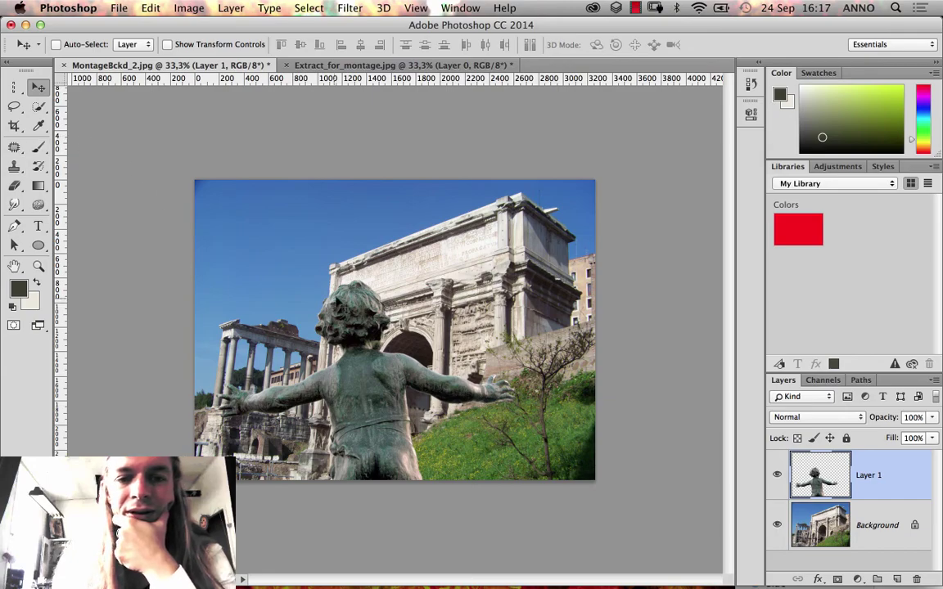
# - Draw a freehand Lasso selection around the upper part of the statue's head, and check it with the Background layer briefly hidden
pyautogui.click(38, 266)
pyautogui.click(341, 268)
pyautogui.click(327, 344)
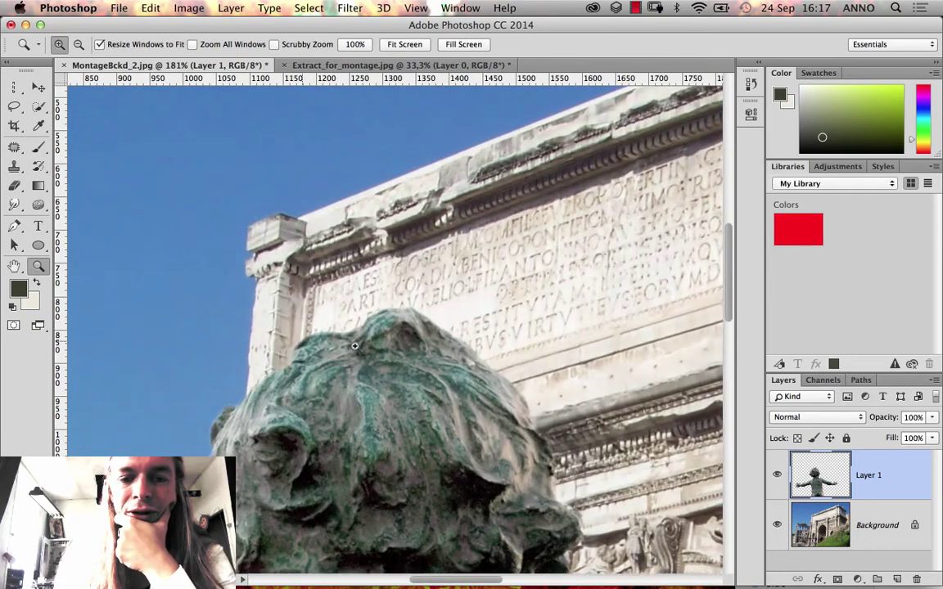
pyautogui.keyDown('alt'); pyautogui.click(305, 347); pyautogui.keyUp('alt')
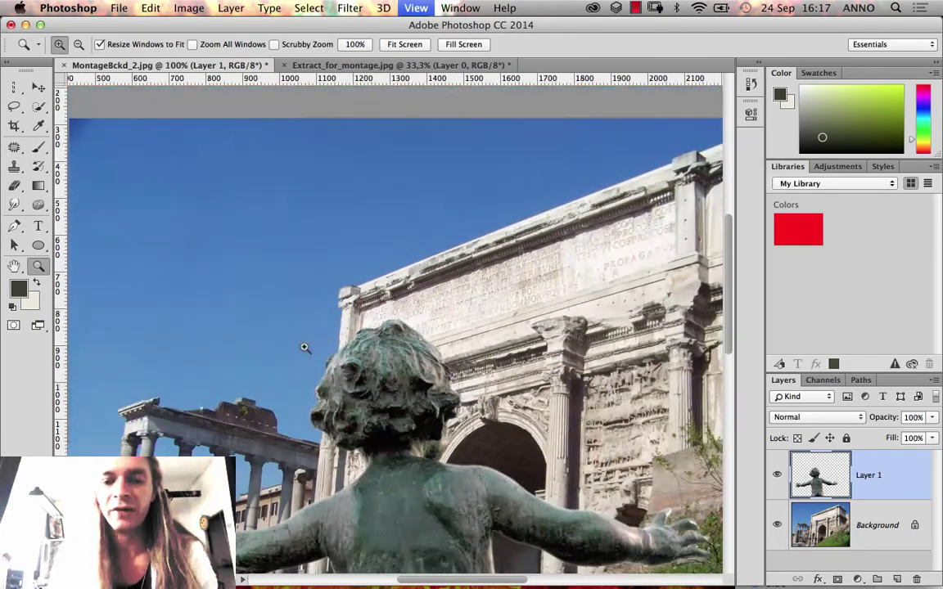
pyautogui.keyDown('alt'); pyautogui.click(304, 346); pyautogui.keyUp('alt')
pyautogui.click(14, 106)
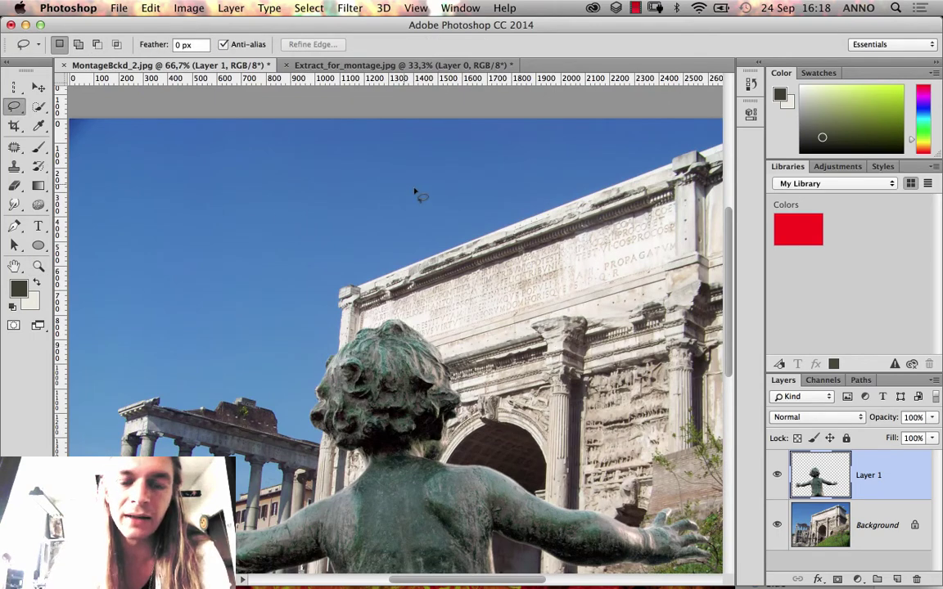
pyautogui.moveTo(416, 193)
pyautogui.mouseDown()
pyautogui.moveTo(282, 210)
pyautogui.moveTo(257, 355)
pyautogui.mouseUp()
pyautogui.moveTo(543, 275)
pyautogui.mouseDown()
pyautogui.moveTo(528, 217)
pyautogui.moveTo(458, 160)
pyautogui.moveTo(409, 164)
pyautogui.mouseUp()
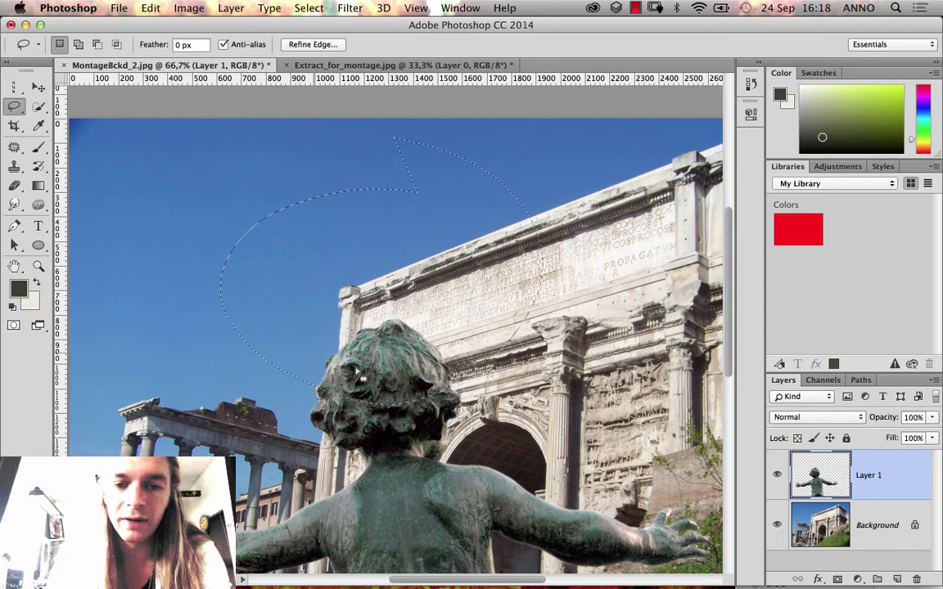
pyautogui.press('super+d')
pyautogui.moveTo(467, 263); pyautogui.dragTo(409, 226)
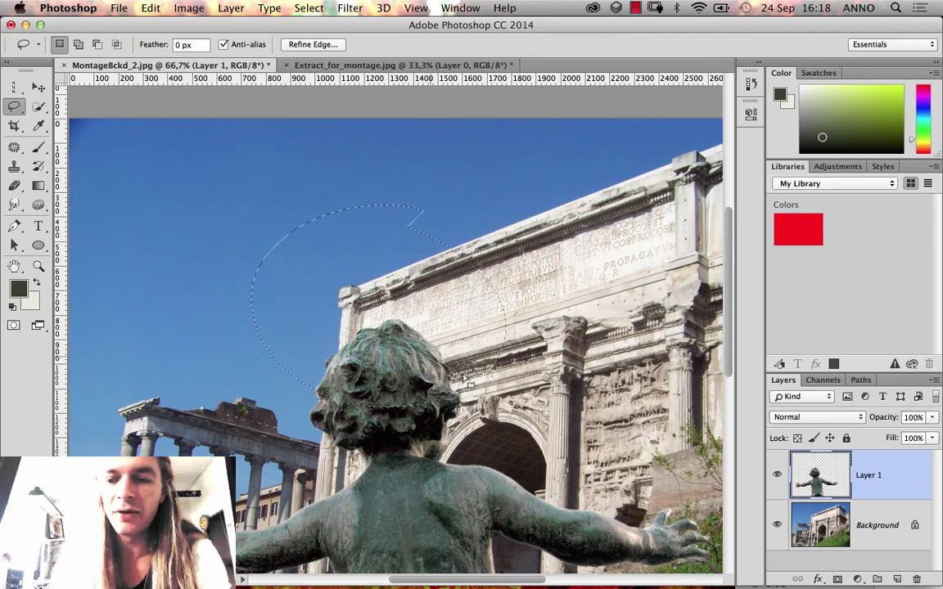
pyautogui.click(776, 528)
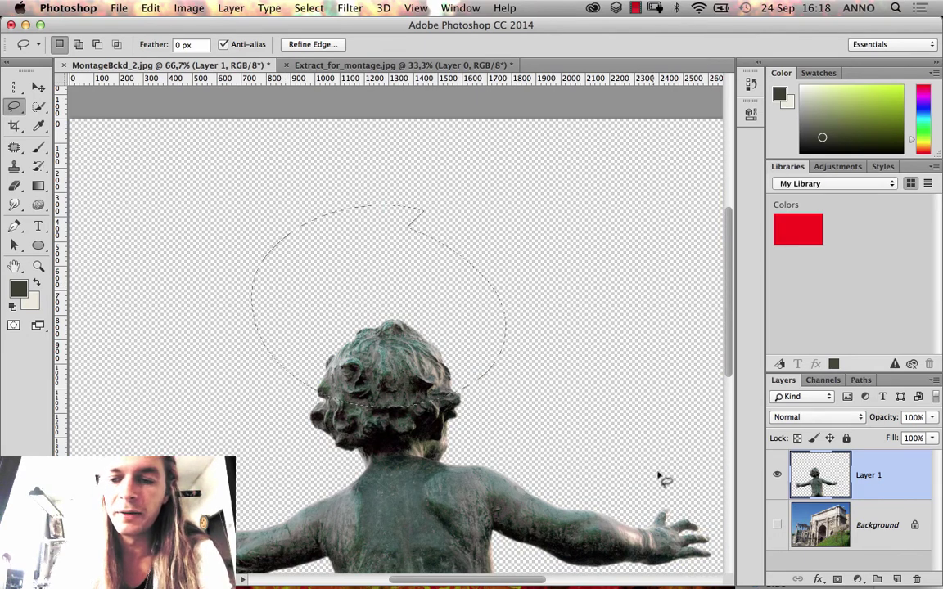
pyautogui.click(776, 528)
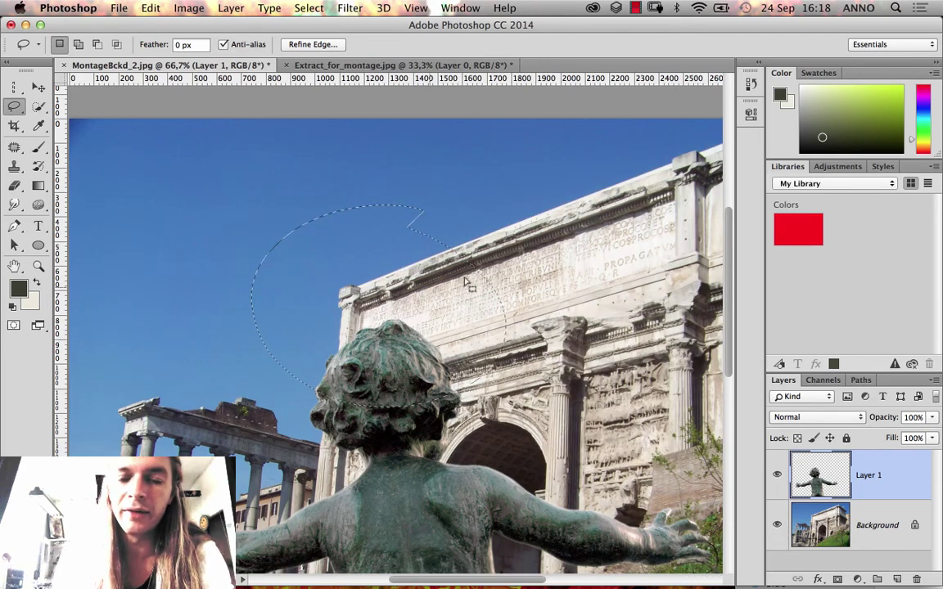
pyautogui.click(221, 7)
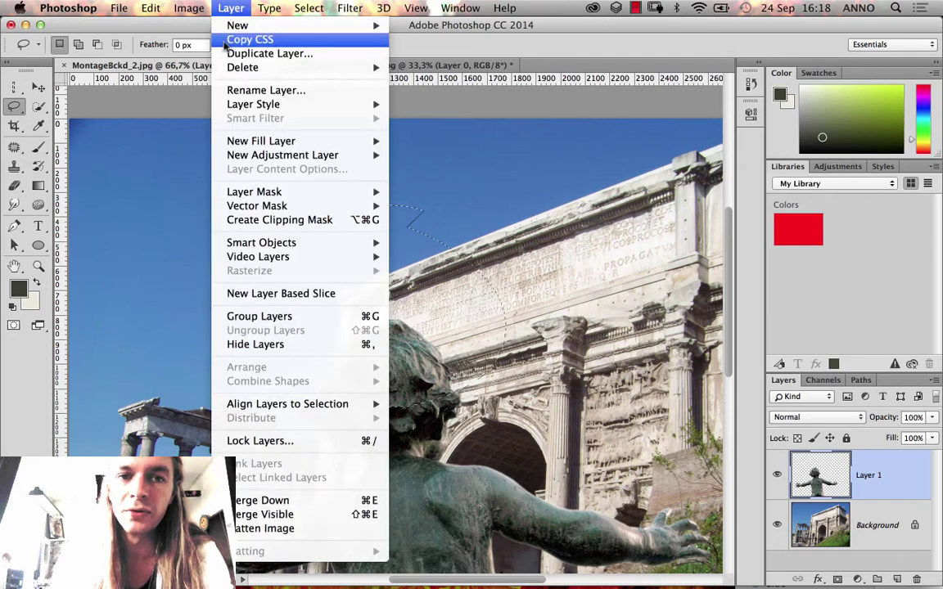
pyautogui.moveTo(233, 155)
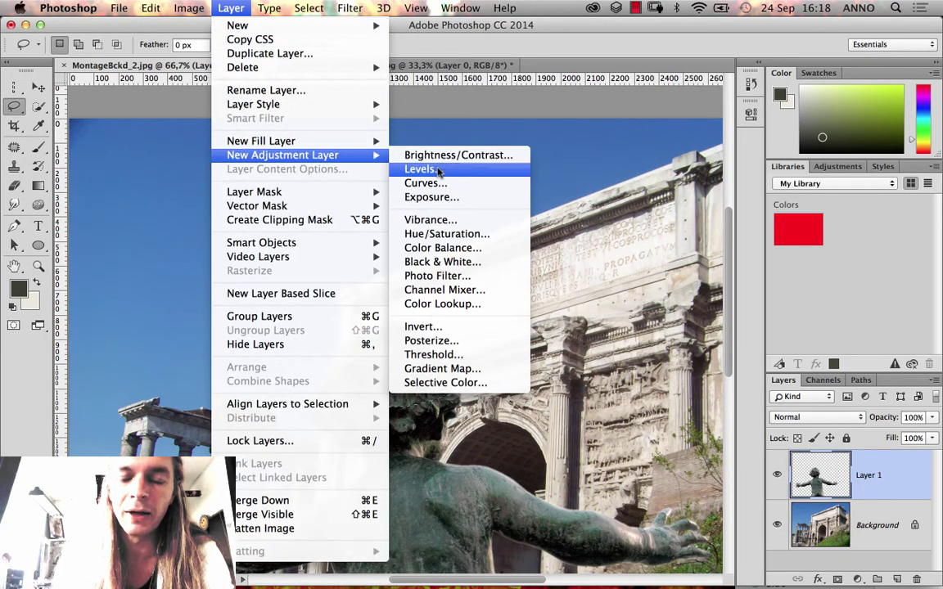
pyautogui.click(219, 7)
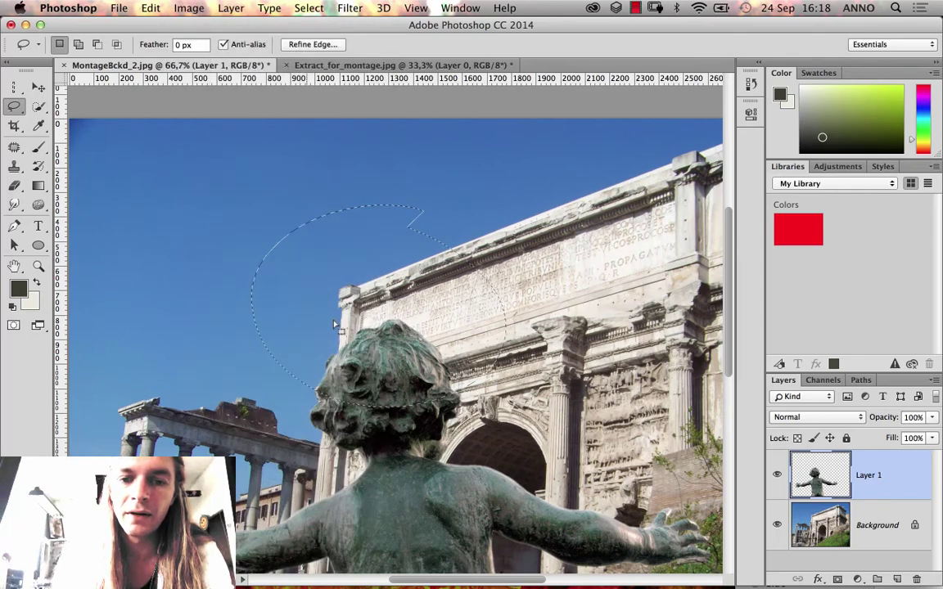
# - Feather the lasso selection around the statue's head by 50 pixels
pyautogui.click(316, 7)
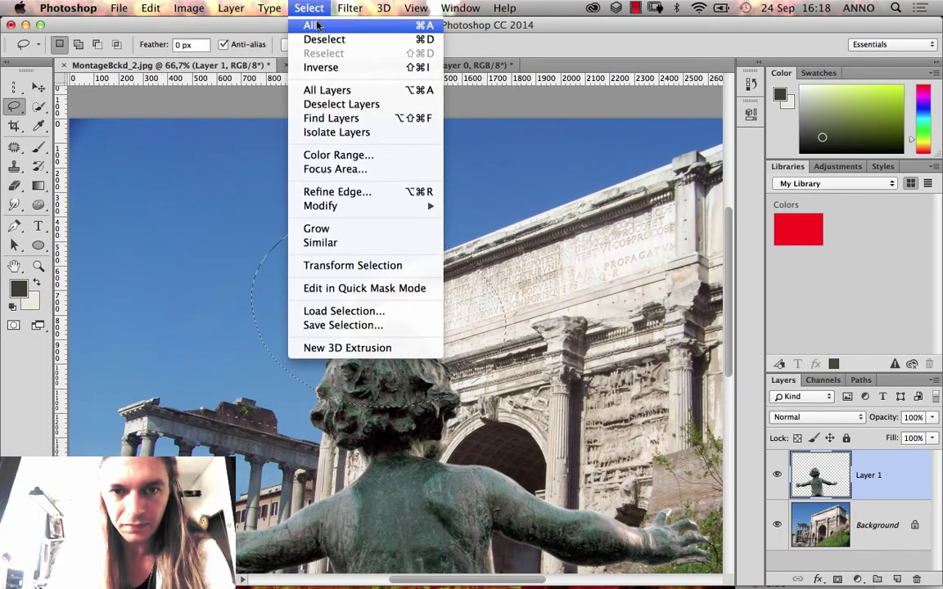
pyautogui.moveTo(350, 206)
pyautogui.click(482, 262)
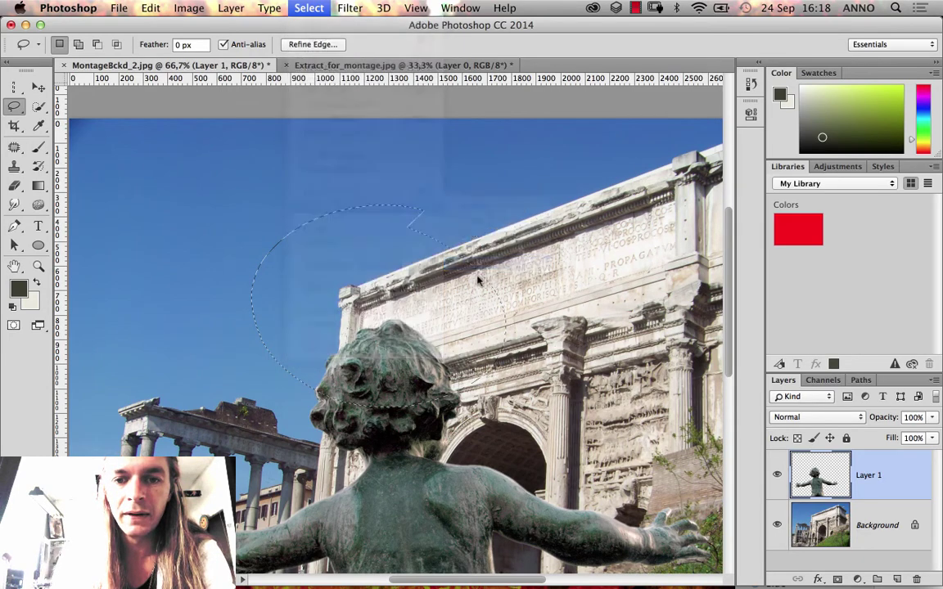
pyautogui.write('50')
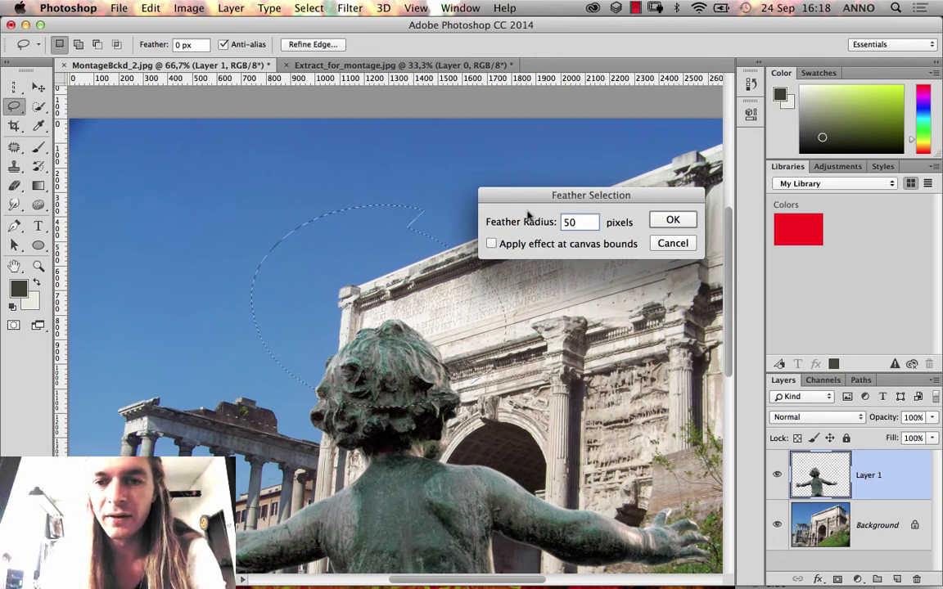
pyautogui.moveTo(532, 195); pyautogui.dragTo(532, 169)
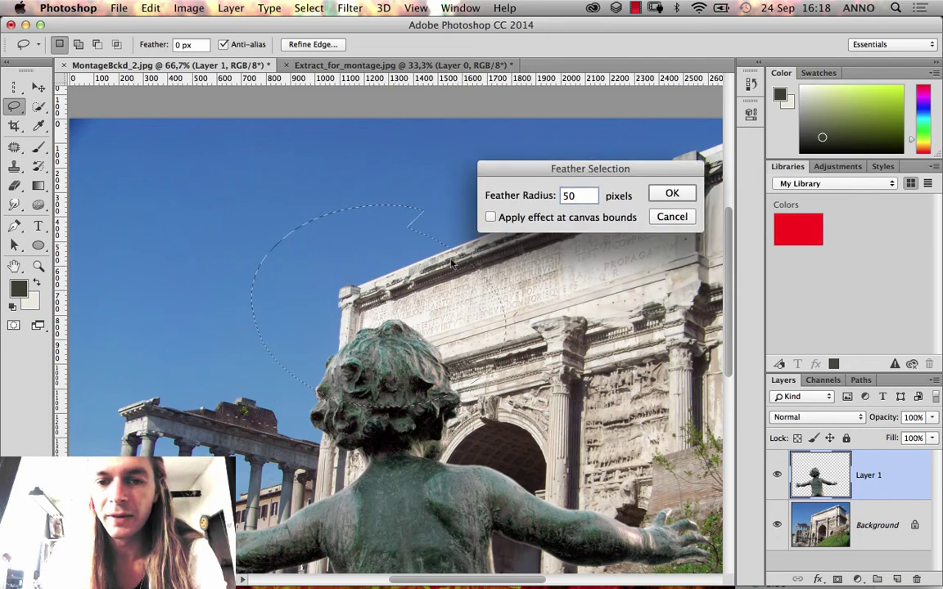
pyautogui.click(666, 193)
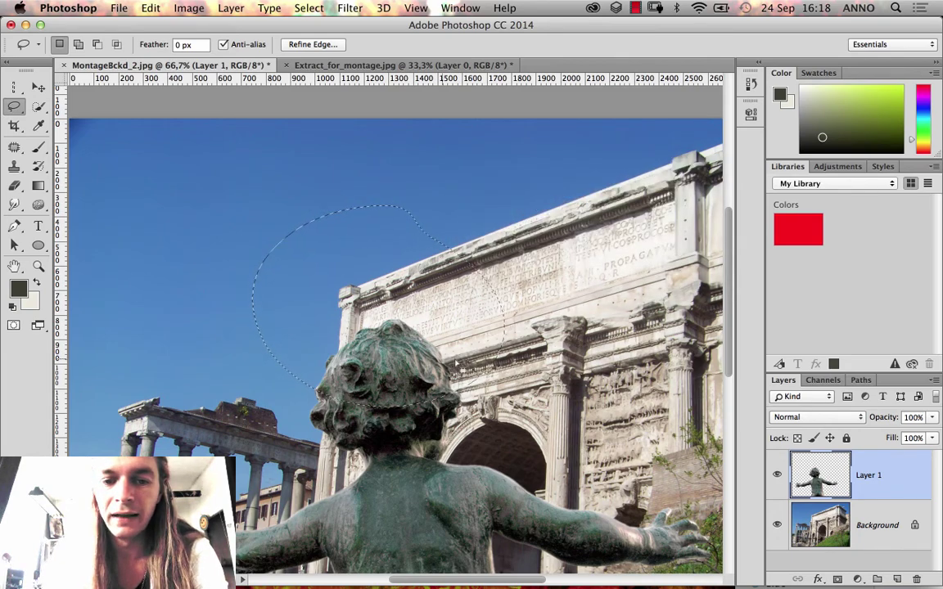
# - With Hue/Saturation on the selected head area, try Master saturation -52, reset it to 0, and apply a Cyans saturation of -51
pyautogui.click(189, 7)
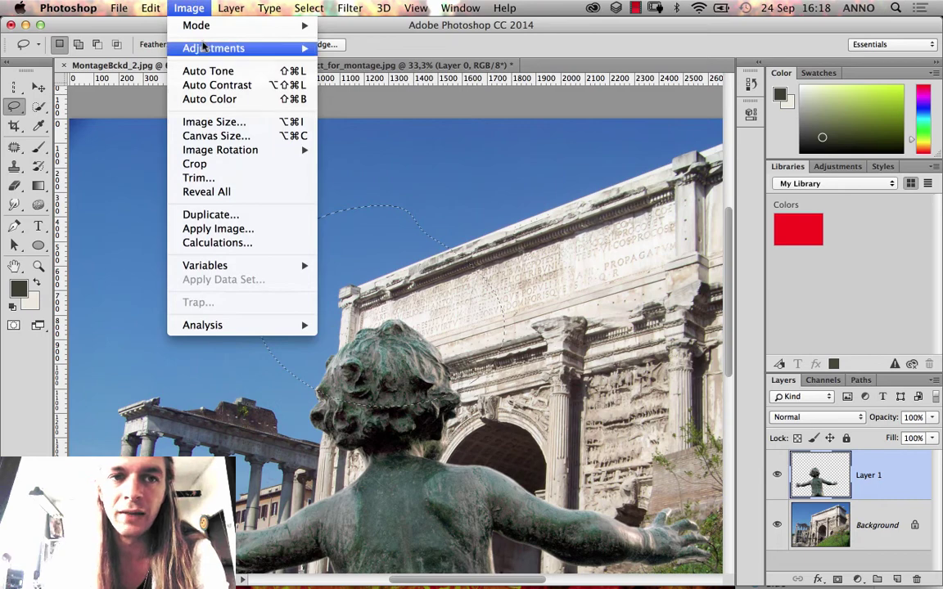
pyautogui.moveTo(237, 48)
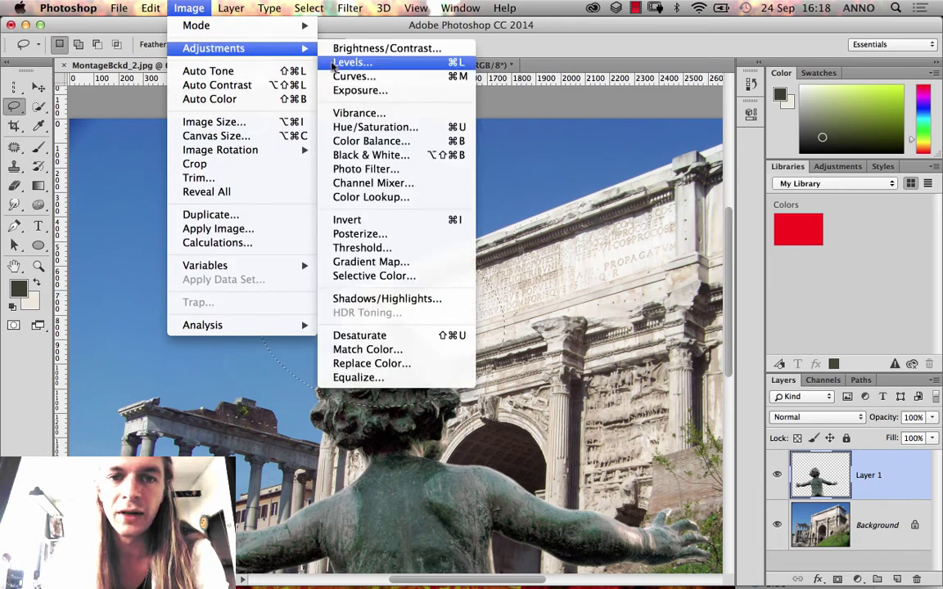
pyautogui.click(381, 128)
pyautogui.moveTo(626, 240); pyautogui.dragTo(591, 239)
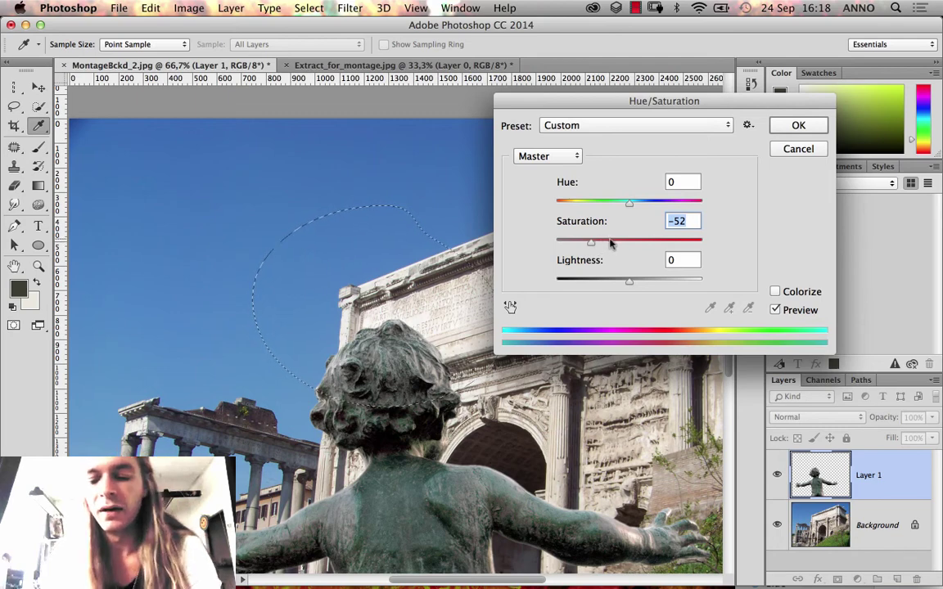
pyautogui.write('0')
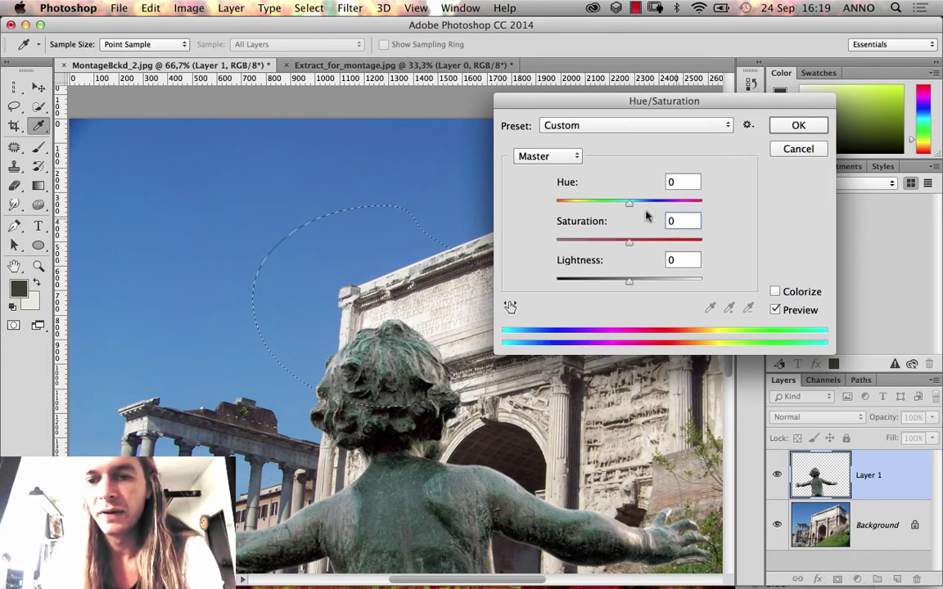
pyautogui.click(546, 157)
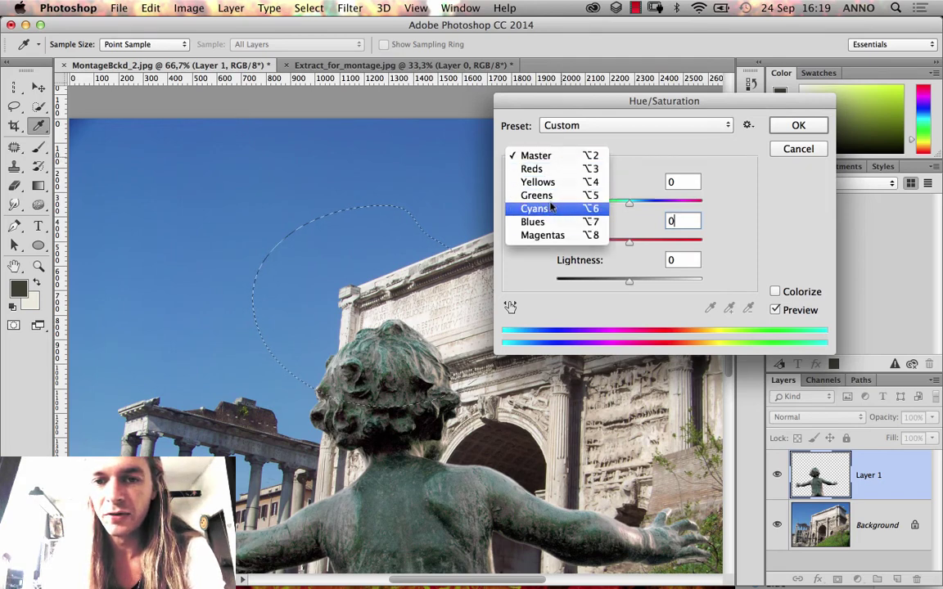
pyautogui.click(548, 209)
pyautogui.moveTo(630, 243); pyautogui.dragTo(599, 261)
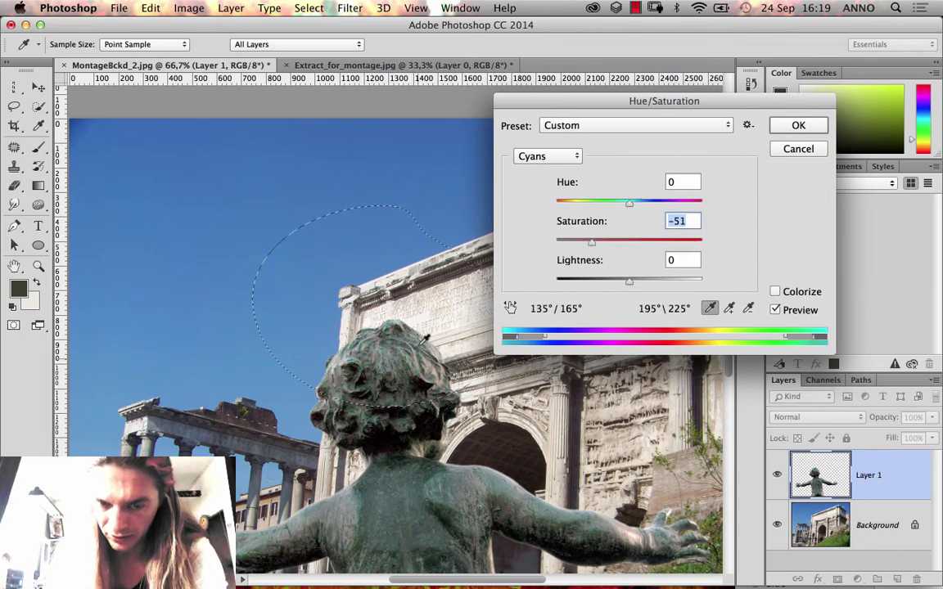
pyautogui.click(797, 126)
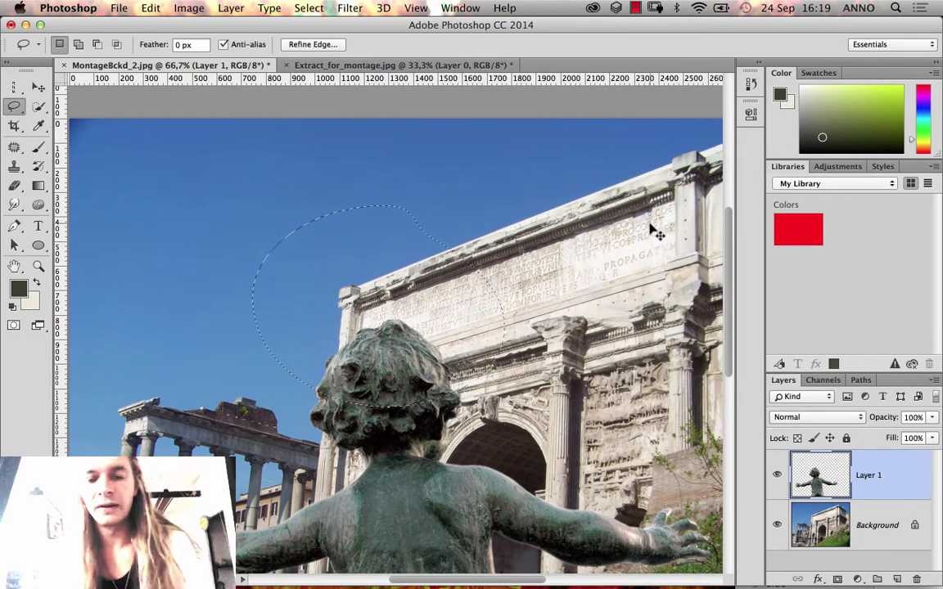
# - Clear the selection around the statue's head and make the Background layer active
pyautogui.press('super+d')
pyautogui.press('super+0')
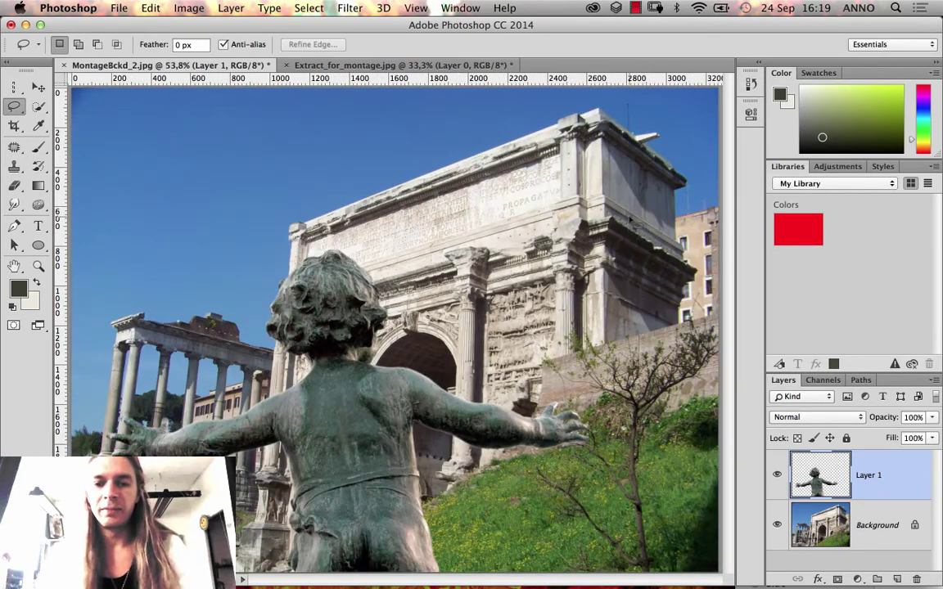
pyautogui.hotkey('alt', '[')
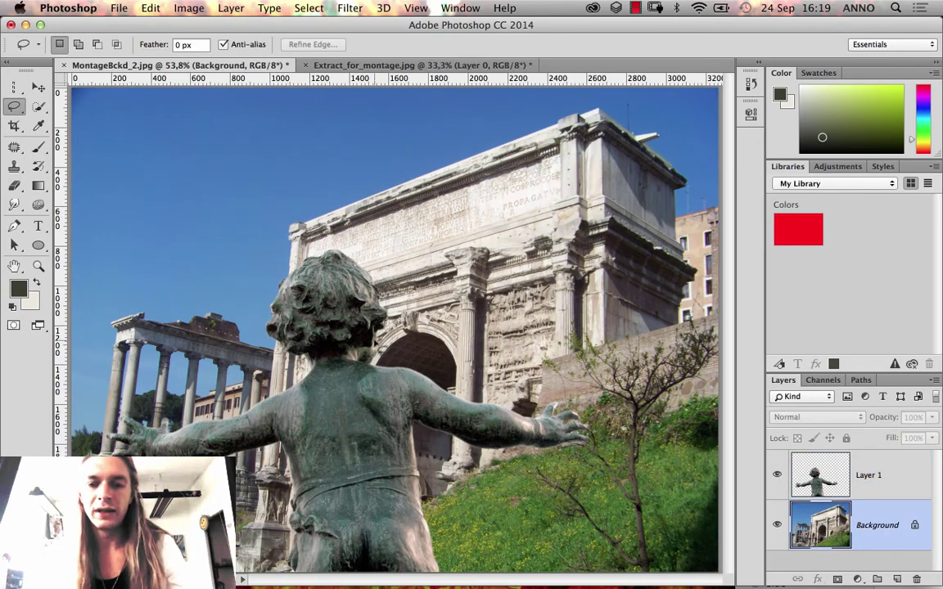
# - Brighten the Background layer with Levels, setting the white input to 249 and the midtones to about 1,44
pyautogui.press('super+0')
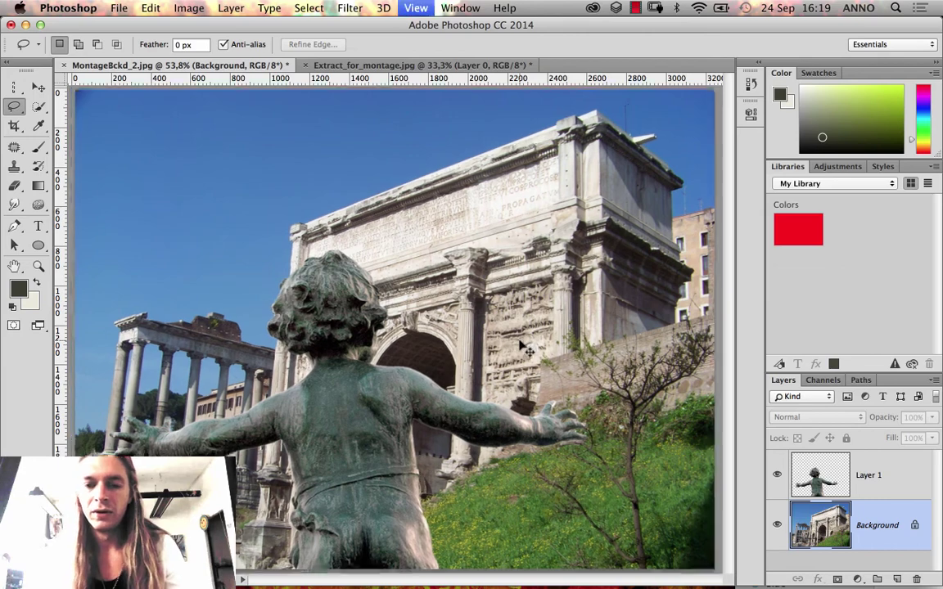
pyautogui.press('super+minus')
pyautogui.press('super+l')
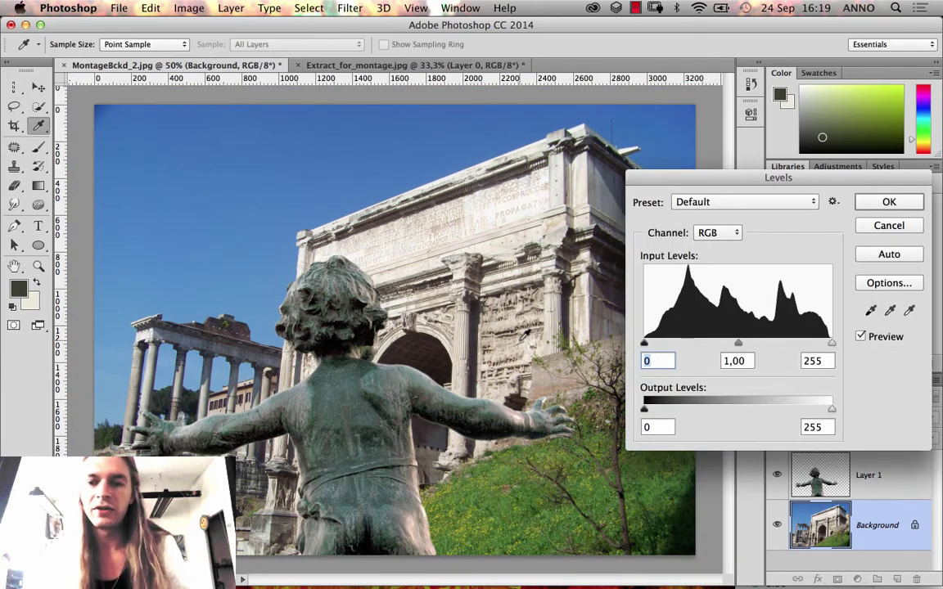
pyautogui.moveTo(749, 185); pyautogui.dragTo(745, 183)
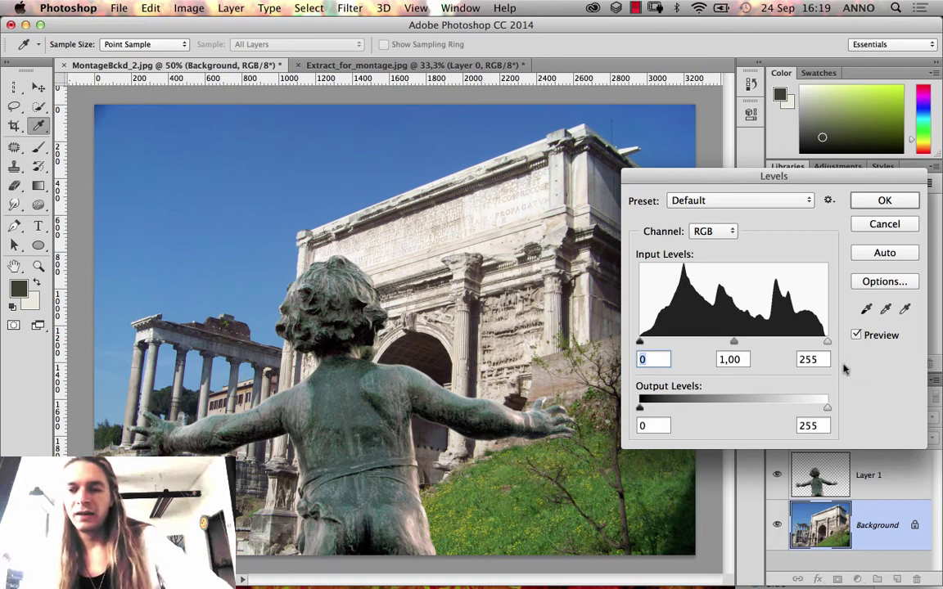
pyautogui.moveTo(825, 342)
pyautogui.mouseDown()
pyautogui.moveTo(785, 341)
pyautogui.moveTo(843, 335)
pyautogui.moveTo(818, 339)
pyautogui.moveTo(828, 342)
pyautogui.mouseUp()
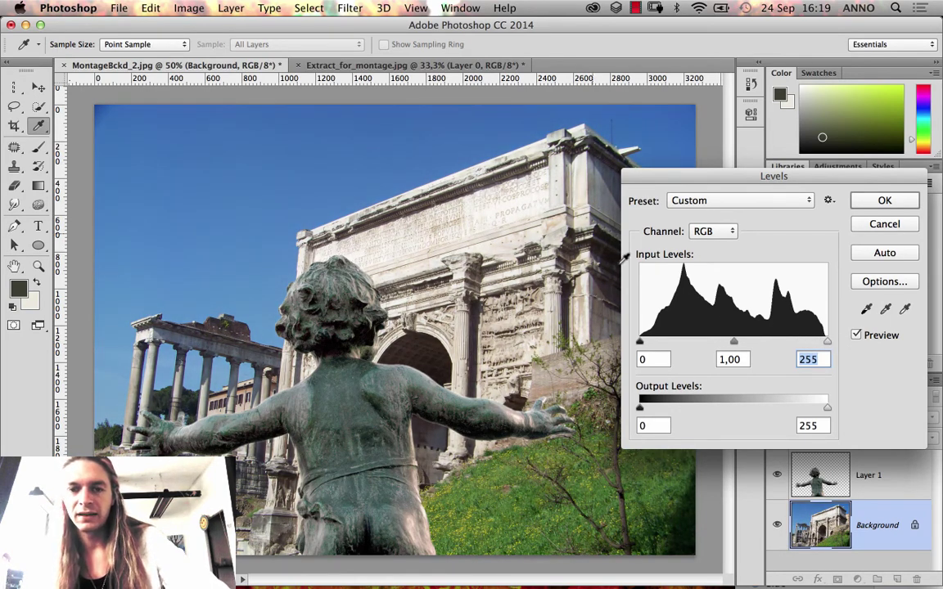
pyautogui.moveTo(827, 343); pyautogui.dragTo(823, 344)
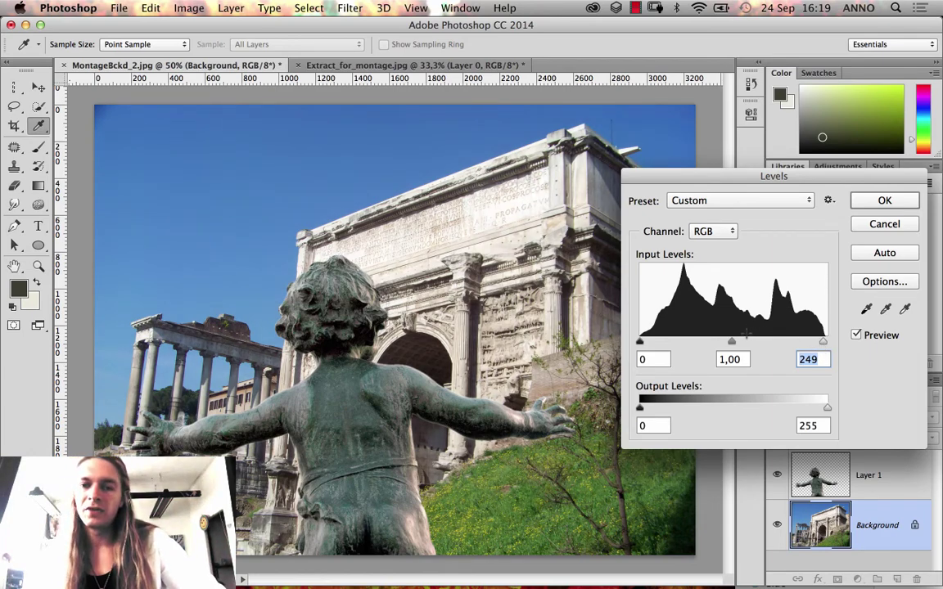
pyautogui.moveTo(727, 343); pyautogui.dragTo(707, 343)
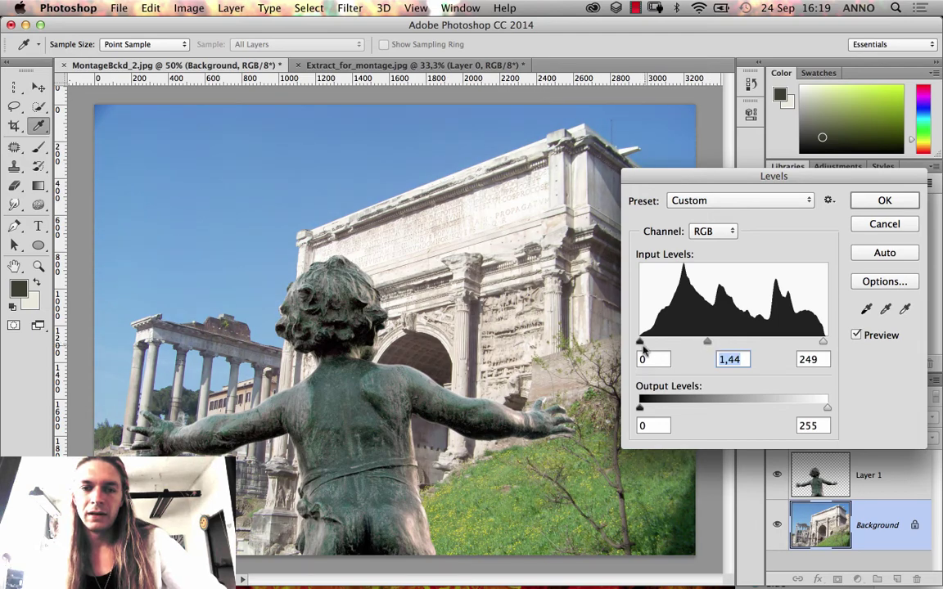
pyautogui.moveTo(641, 343)
pyautogui.mouseDown()
pyautogui.moveTo(655, 344)
pyautogui.moveTo(646, 344)
pyautogui.mouseUp()
pyautogui.moveTo(708, 343); pyautogui.dragTo(708, 345)
pyautogui.click(883, 200)
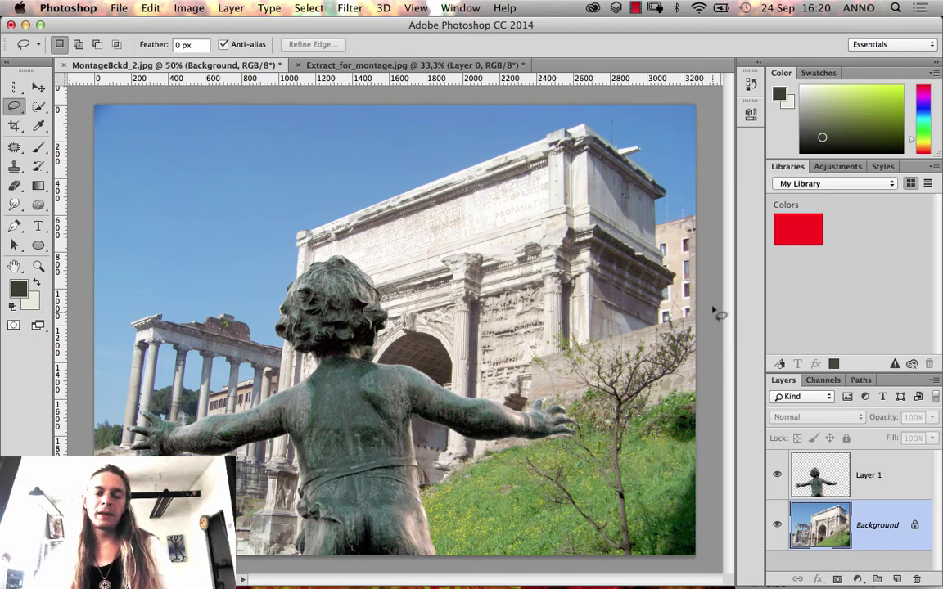
# - Start a Photo Filter adjustment on the Background layer and choose the Sepia filter
pyautogui.click(187, 8)
pyautogui.moveTo(219, 52)
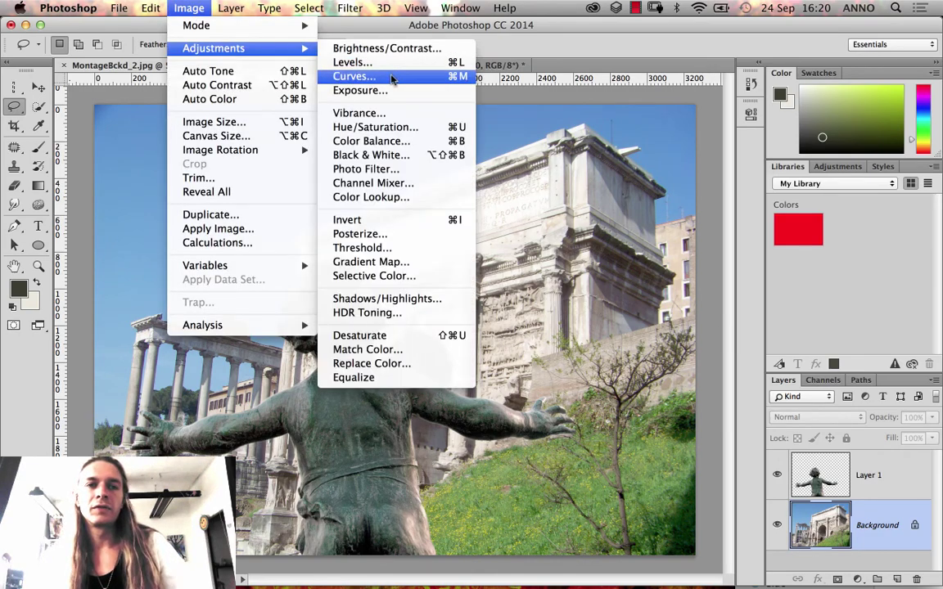
pyautogui.click(364, 168)
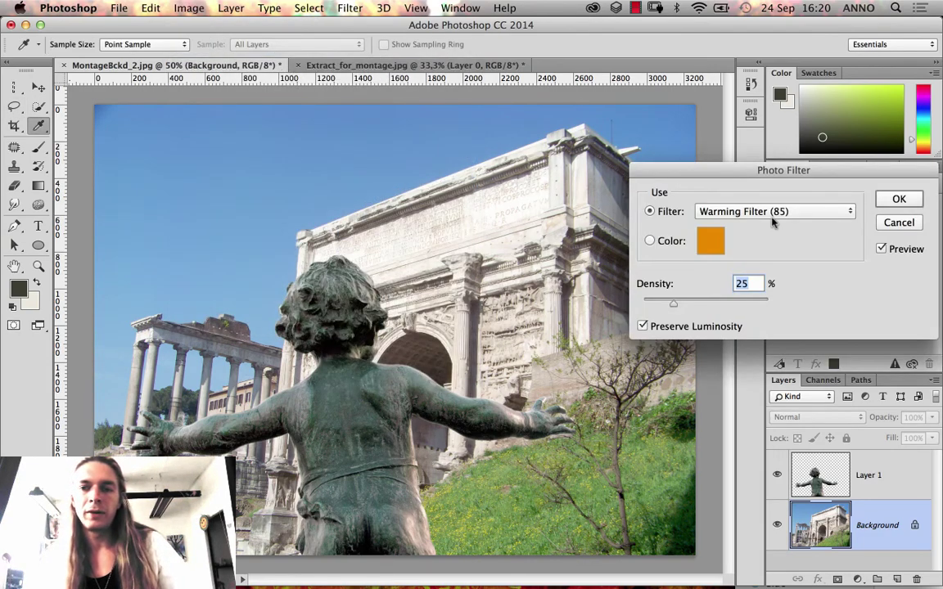
pyautogui.click(697, 210)
pyautogui.click(736, 400)
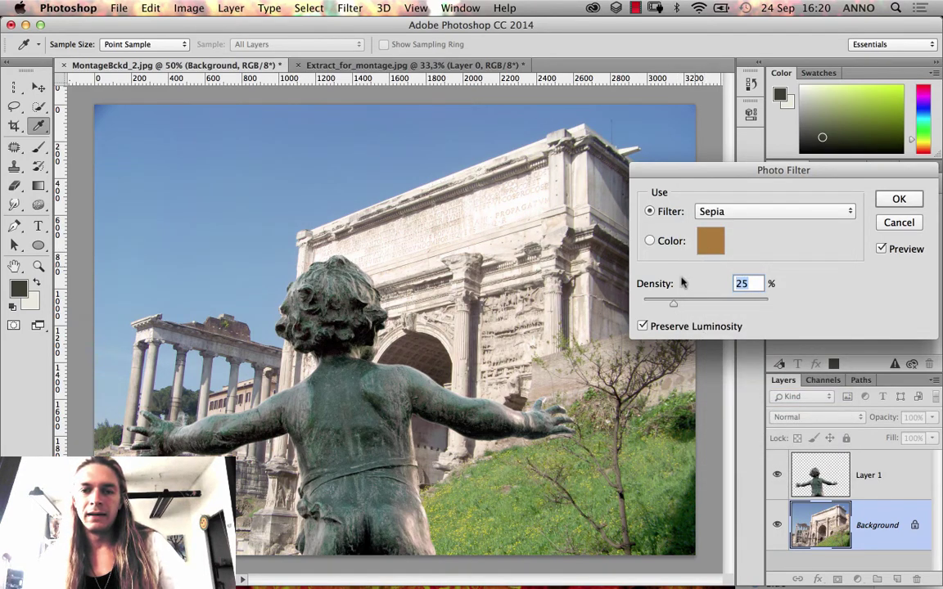
# - Change the photo filter to the custom colour af8f61 and apply it with a density of 39%
pyautogui.click(710, 241)
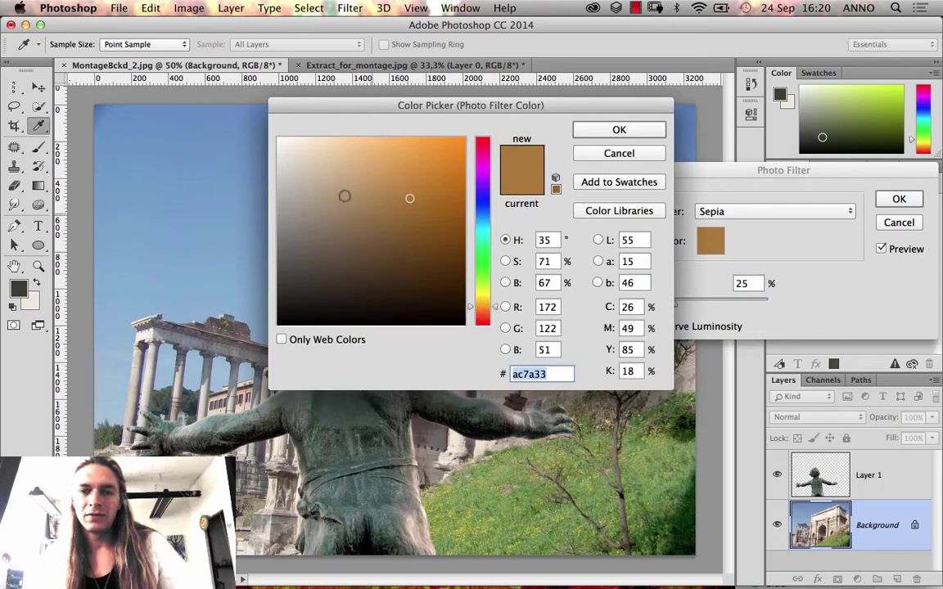
pyautogui.click(403, 189)
pyautogui.moveTo(434, 101); pyautogui.dragTo(725, 157)
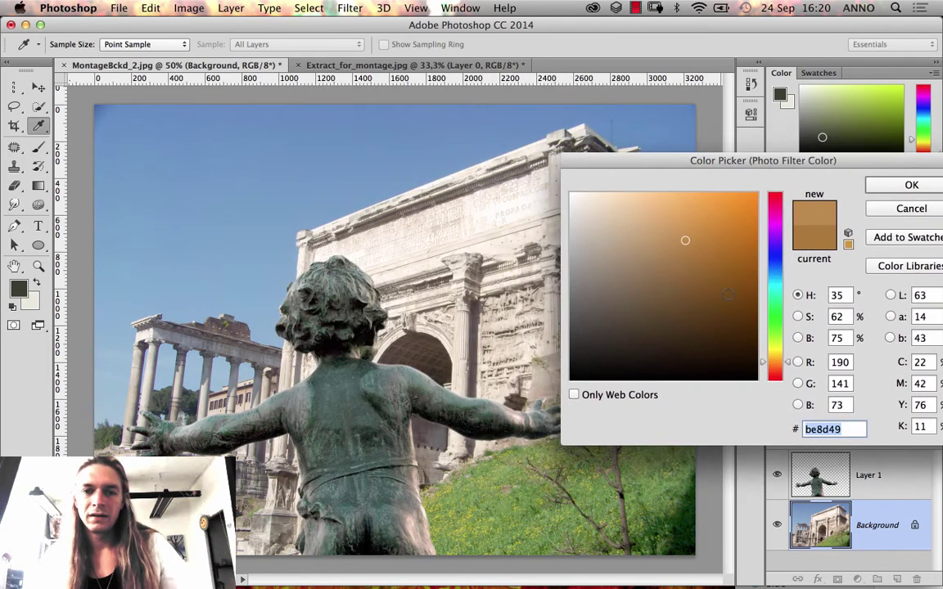
pyautogui.moveTo(671, 238)
pyautogui.mouseDown()
pyautogui.moveTo(659, 261)
pyautogui.moveTo(671, 221)
pyautogui.moveTo(703, 256)
pyautogui.moveTo(712, 225)
pyautogui.moveTo(665, 221)
pyautogui.moveTo(655, 250)
pyautogui.mouseUp()
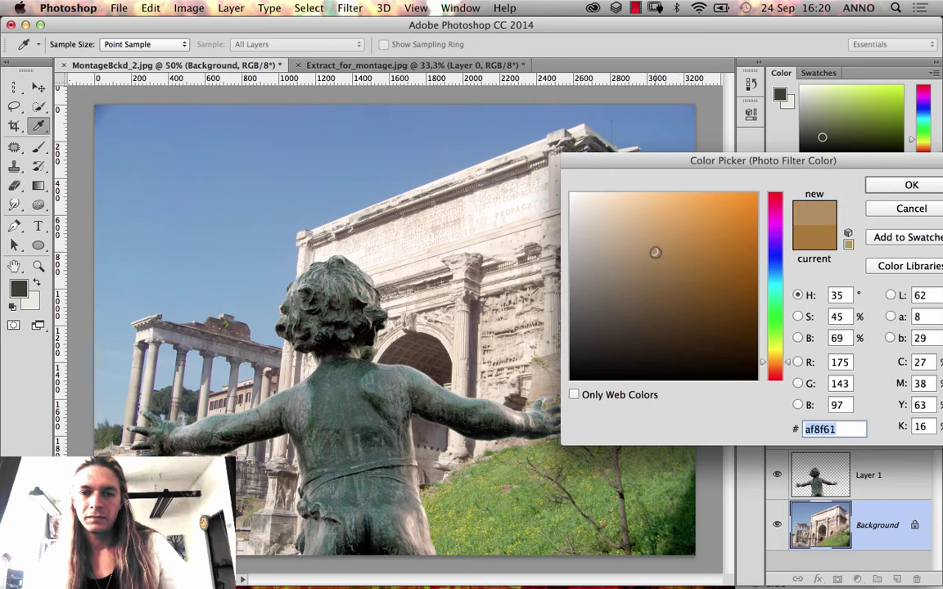
pyautogui.click(907, 186)
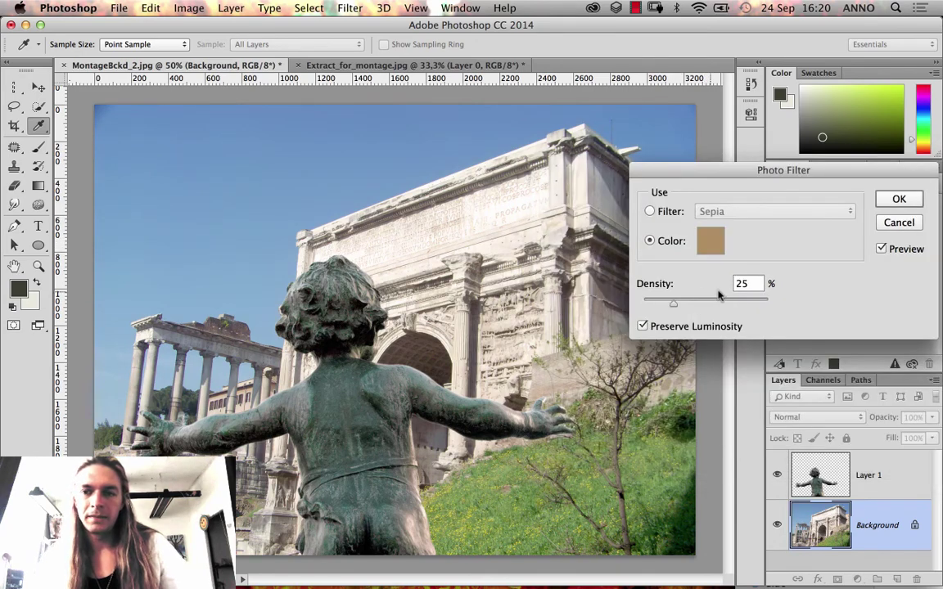
pyautogui.moveTo(674, 309); pyautogui.dragTo(692, 308)
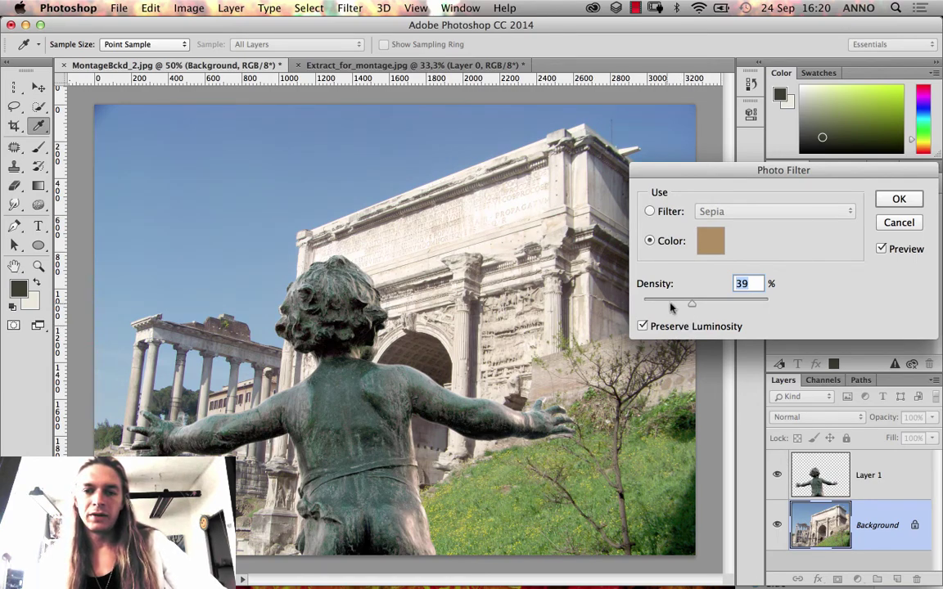
pyautogui.click(897, 199)
# - Select the sky around the arch and columns on the Background layer with the Quick Selection tool
pyautogui.press('l')
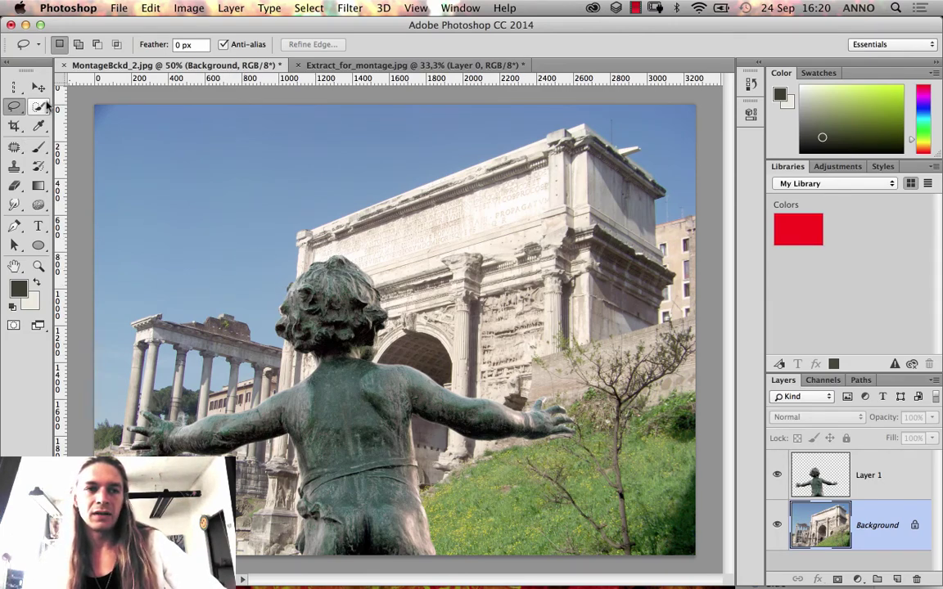
pyautogui.moveTo(39, 106); pyautogui.dragTo(82, 96)
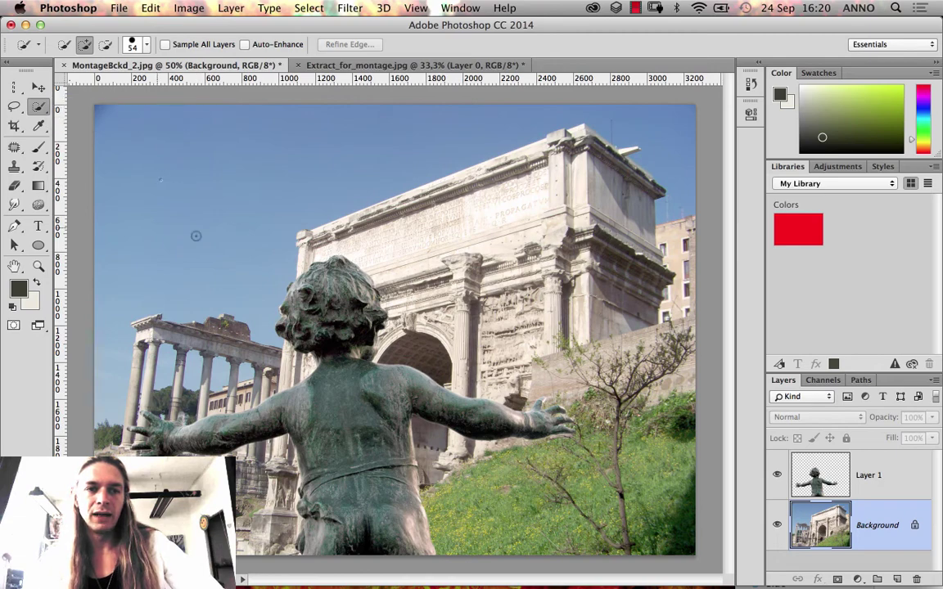
pyautogui.moveTo(372, 138)
pyautogui.mouseDown()
pyautogui.moveTo(413, 153)
pyautogui.moveTo(607, 167)
pyautogui.moveTo(560, 124)
pyautogui.moveTo(635, 122)
pyautogui.moveTo(664, 137)
pyautogui.mouseUp()
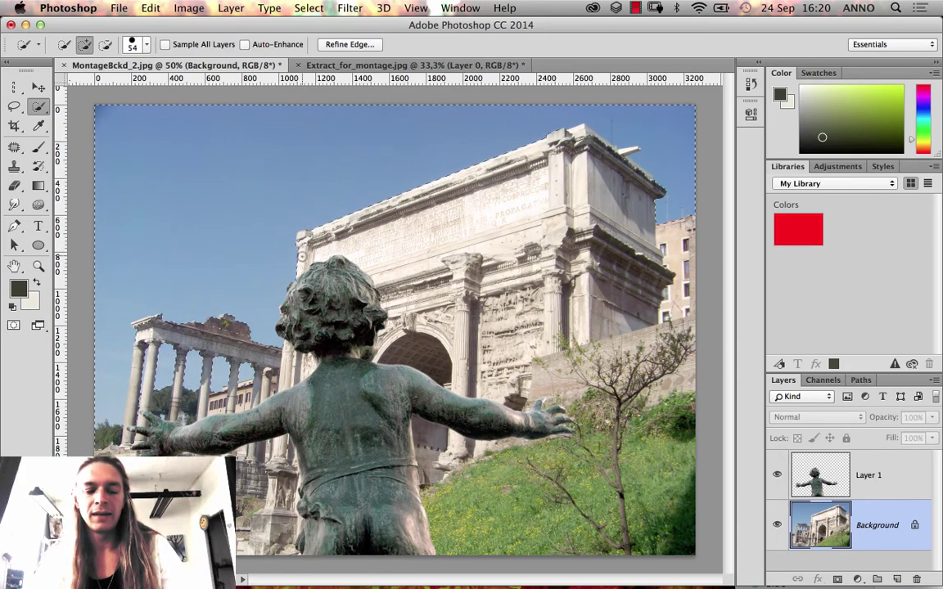
pyautogui.press('alt')
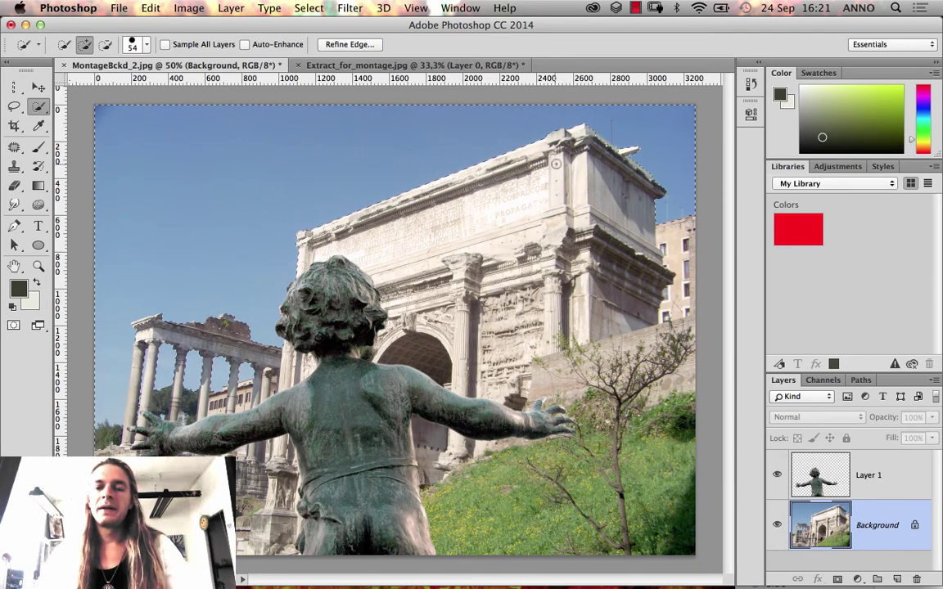
# - Try a History Brush stroke at 49% opacity on the selected sky, and undo the trial edits
pyautogui.click(38, 166)
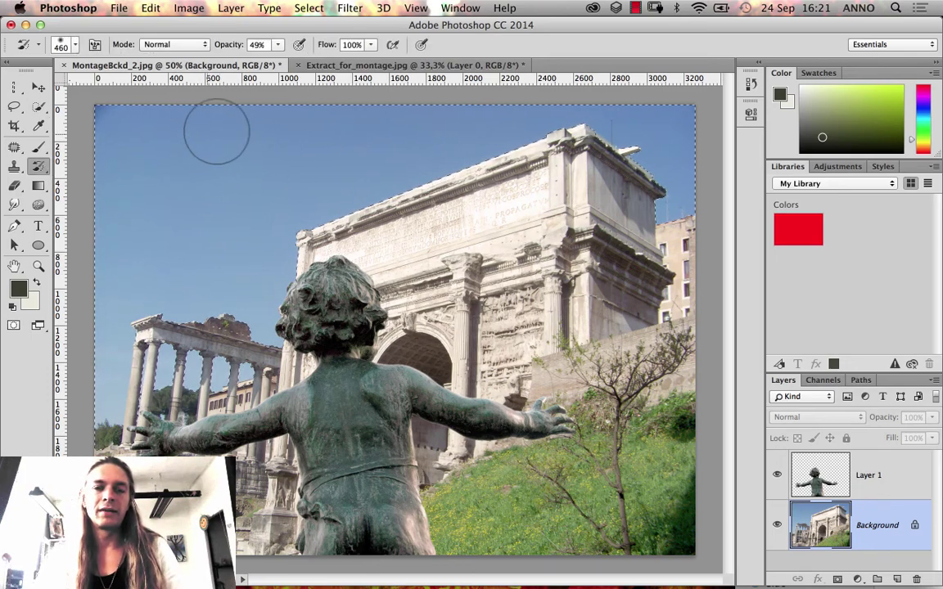
pyautogui.click(750, 84)
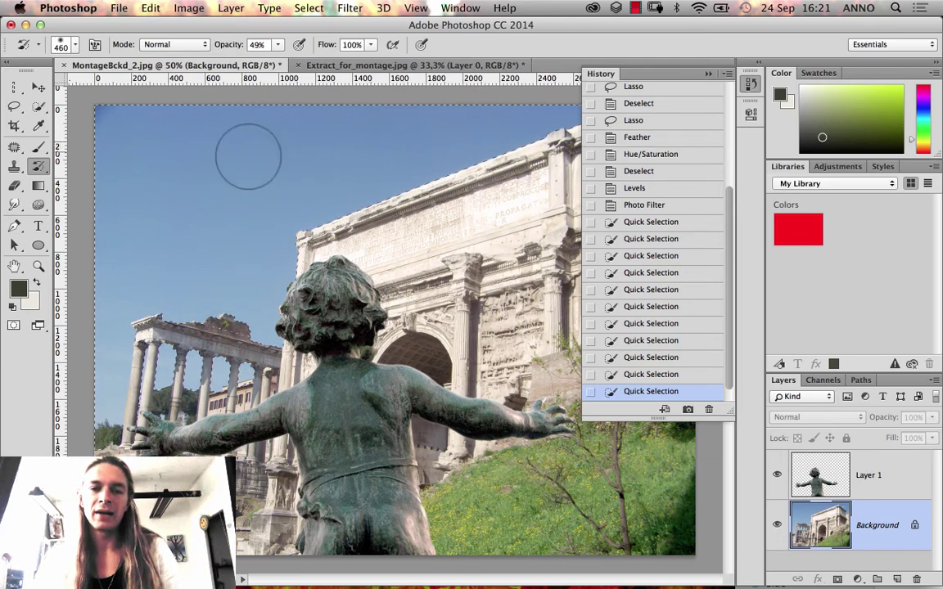
pyautogui.click(366, 166)
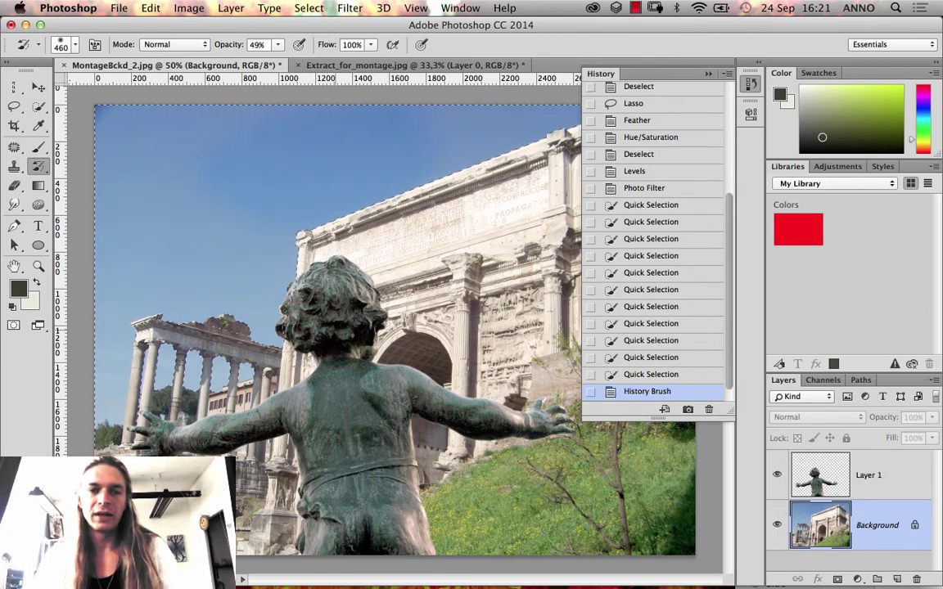
pyautogui.press('super+z')
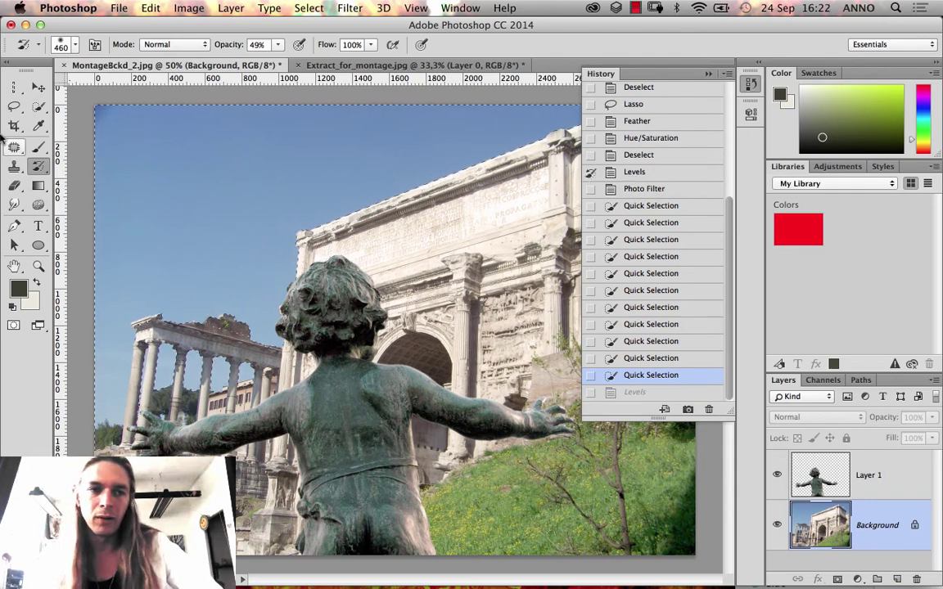
# - Paint over the selected sky with the 460-pixel History Brush at 49% opacity, restoring its colour from the Levels history state
pyautogui.click(38, 166)
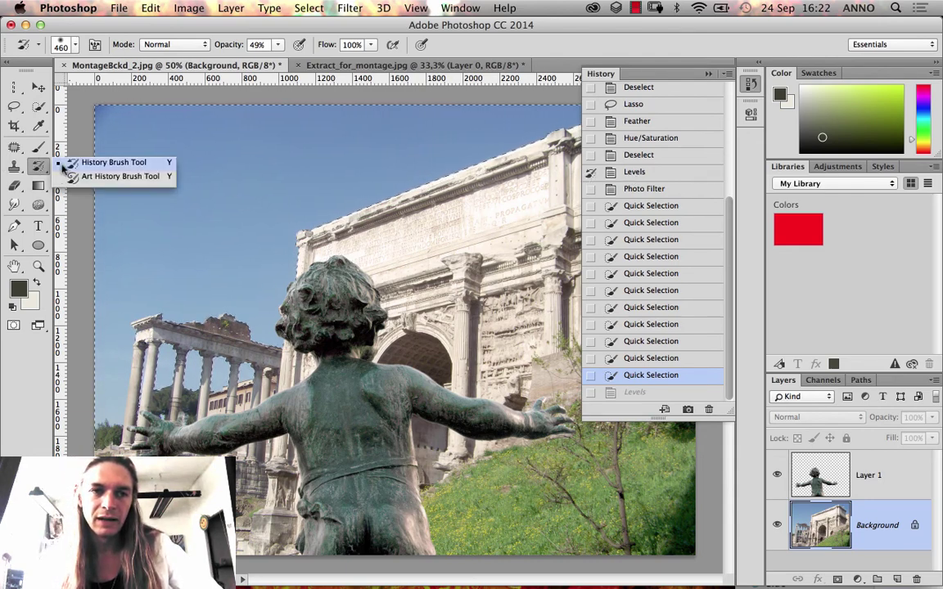
pyautogui.click(94, 161)
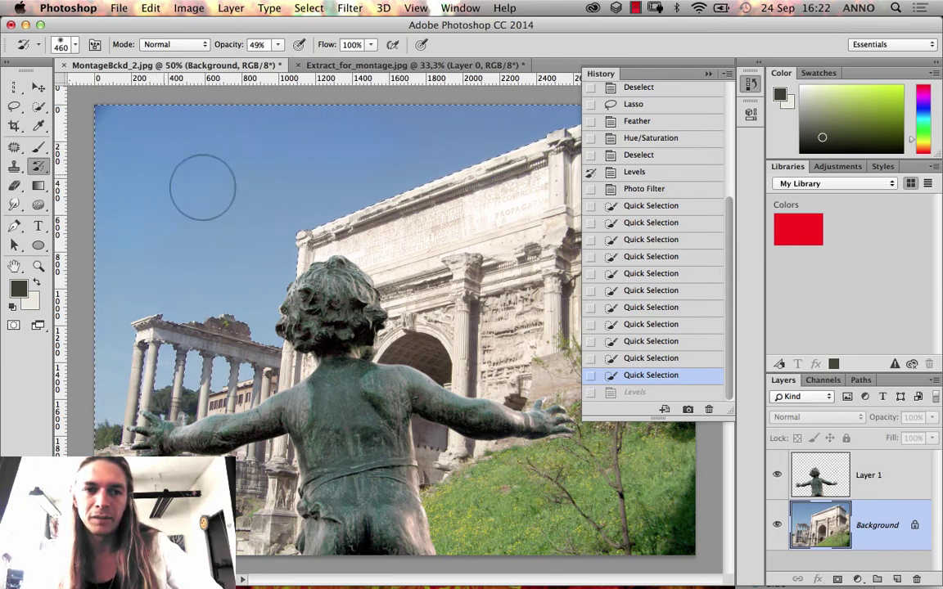
pyautogui.moveTo(202, 187)
pyautogui.mouseDown()
pyautogui.moveTo(154, 233)
pyautogui.moveTo(230, 219)
pyautogui.mouseUp()
pyautogui.moveTo(253, 327); pyautogui.dragTo(102, 352)
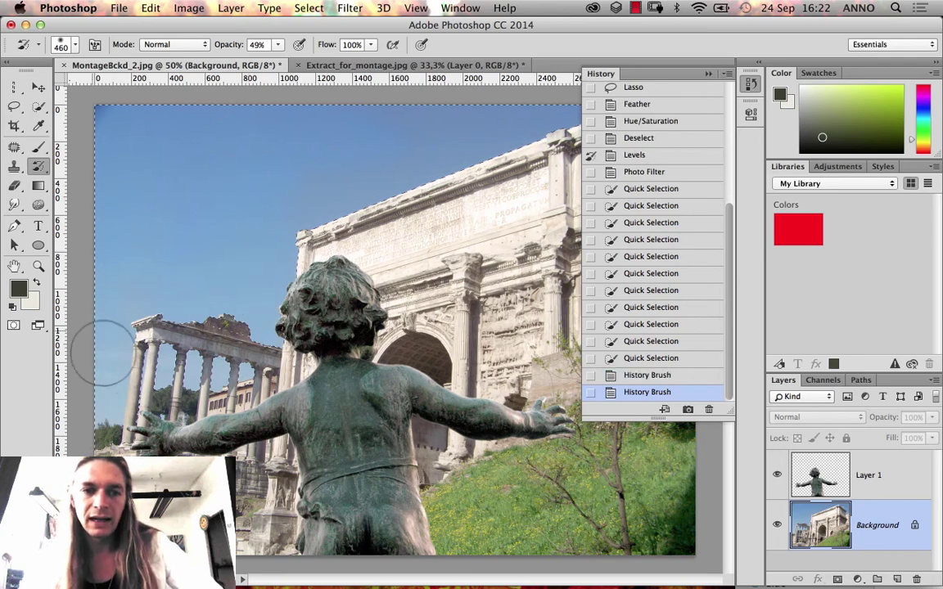
pyautogui.click(115, 360)
pyautogui.click(105, 400)
pyautogui.click(106, 400)
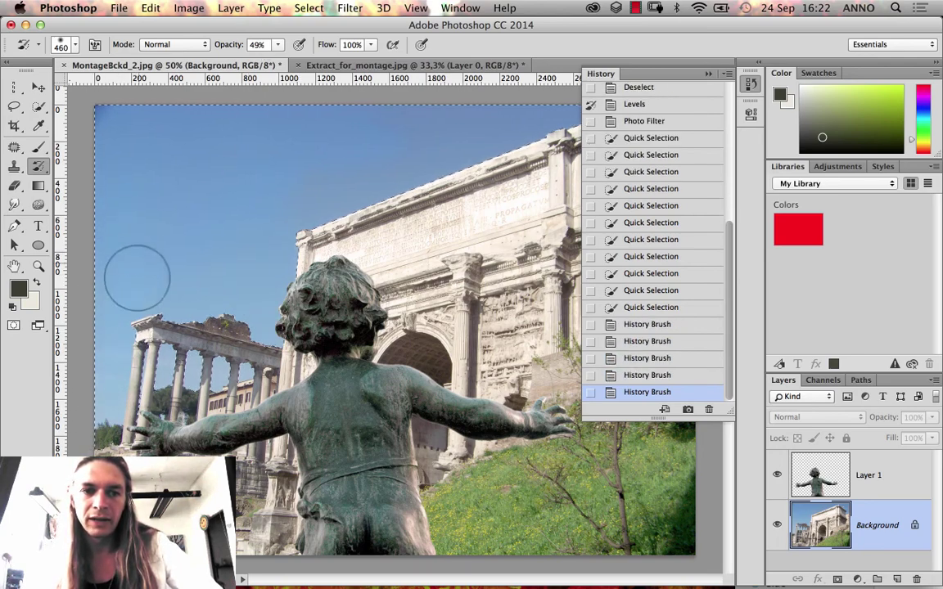
pyautogui.click(205, 320)
pyautogui.click(227, 317)
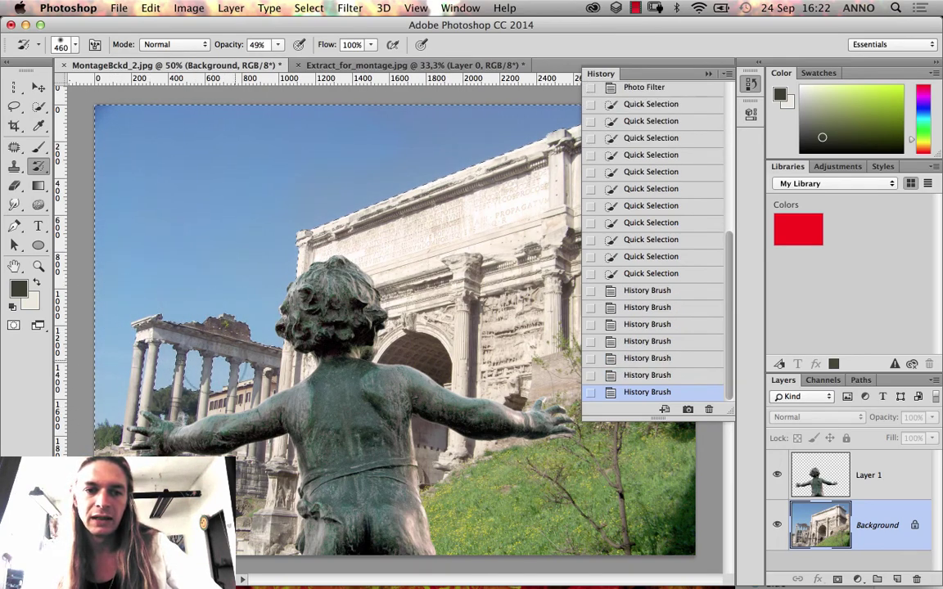
pyautogui.click(249, 313)
pyautogui.click(261, 257)
pyautogui.click(512, 132)
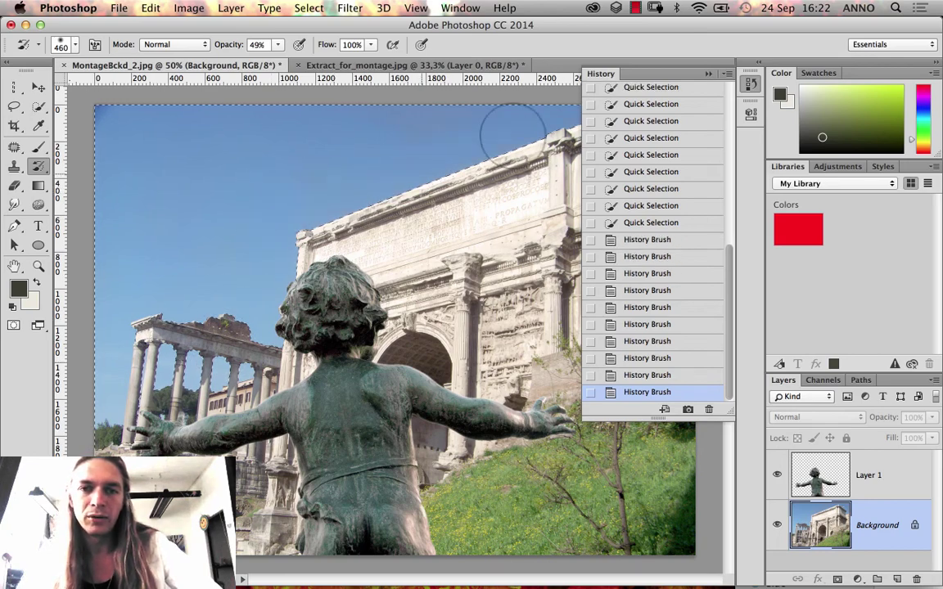
pyautogui.click(261, 140)
pyautogui.click(369, 227)
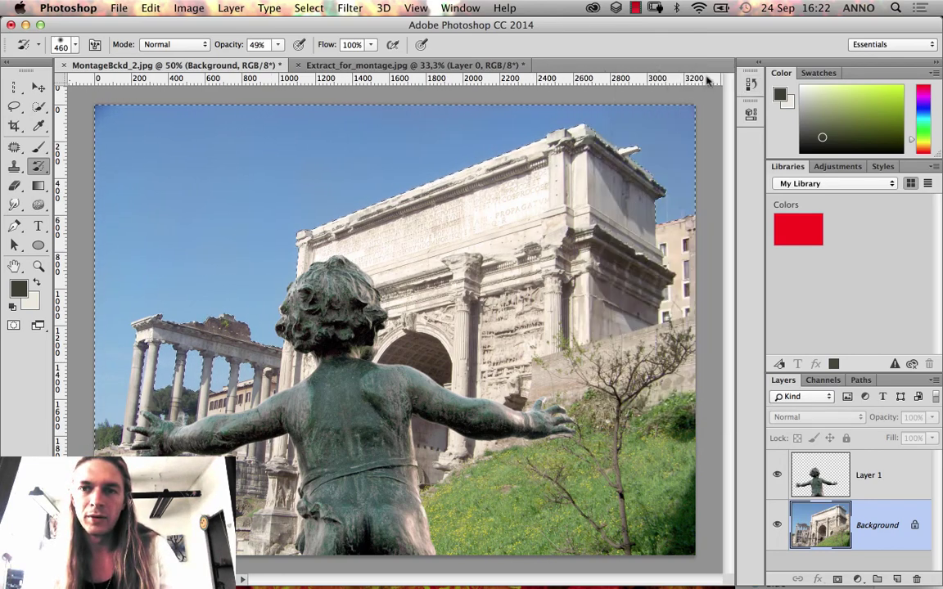
pyautogui.click(633, 75)
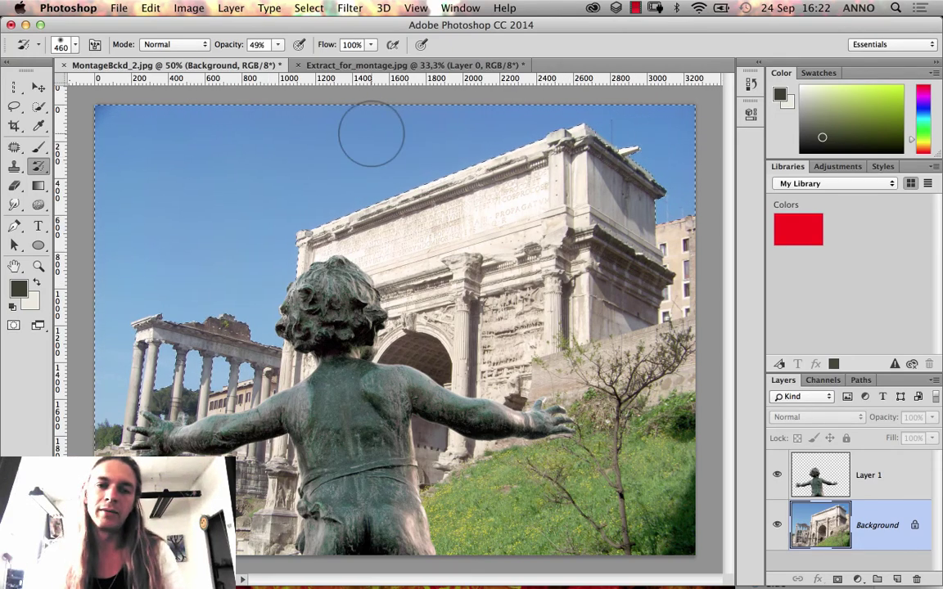
# - Feather the sky selection by 3 pixels
pyautogui.click(308, 8)
pyautogui.moveTo(328, 206)
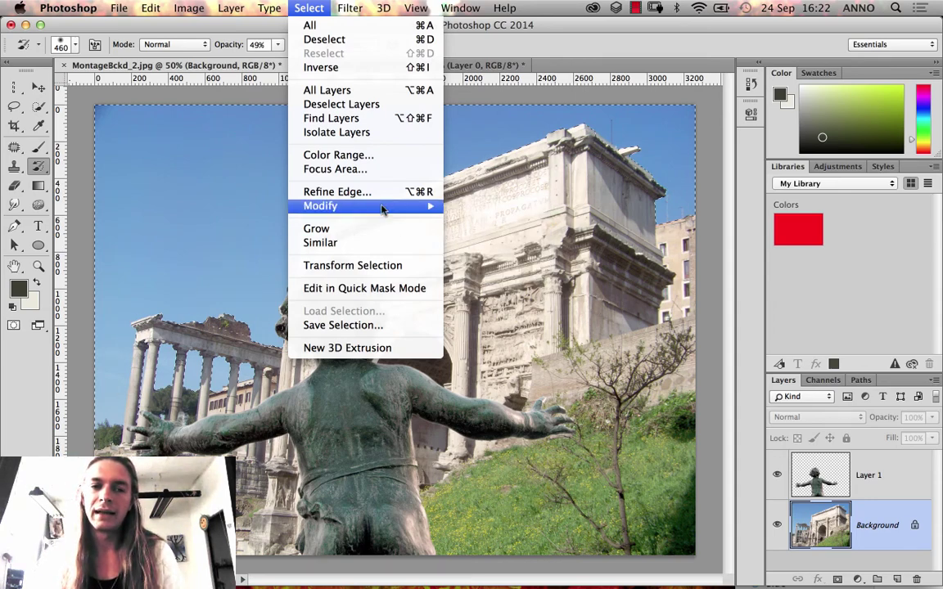
pyautogui.moveTo(382, 208)
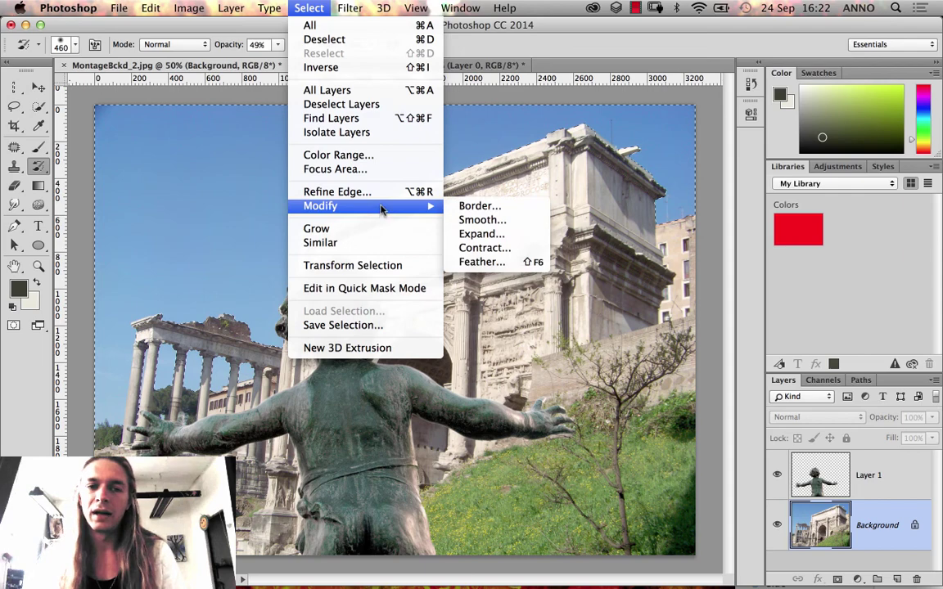
pyautogui.click(479, 262)
pyautogui.write('3')
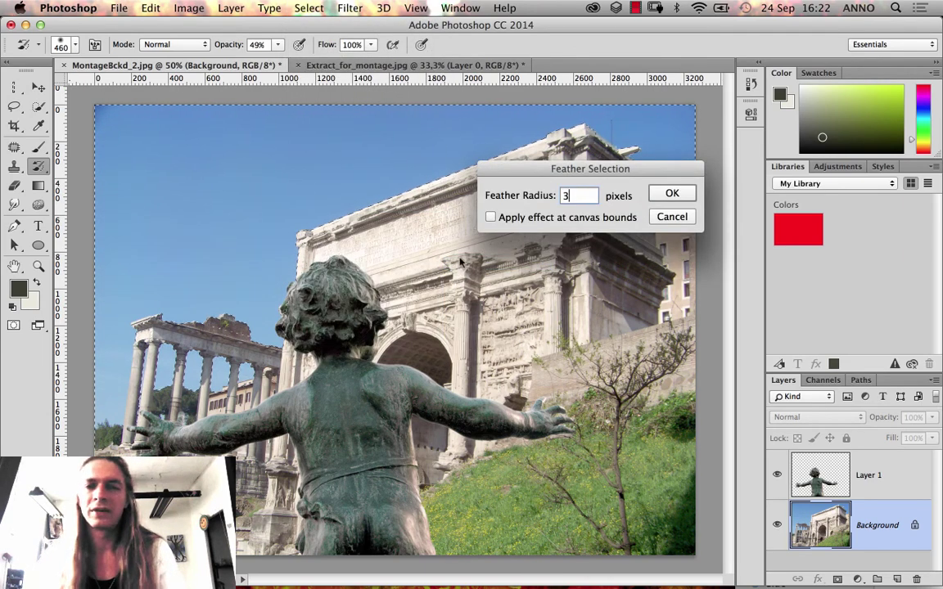
pyautogui.click(669, 194)
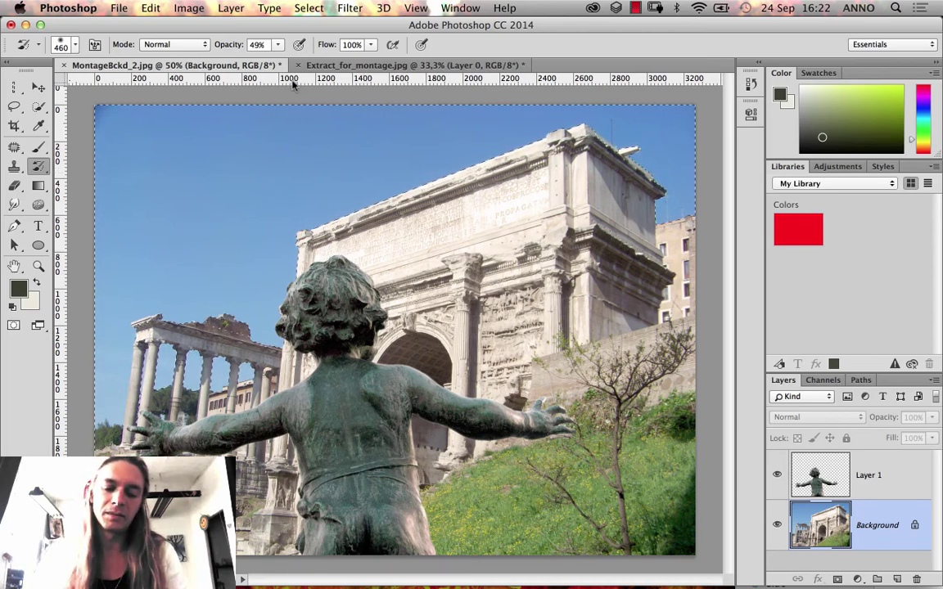
# - Brighten the selected sky on the Background layer with Levels, using midtones 1,24 and a white input of 231
pyautogui.press('super+l')
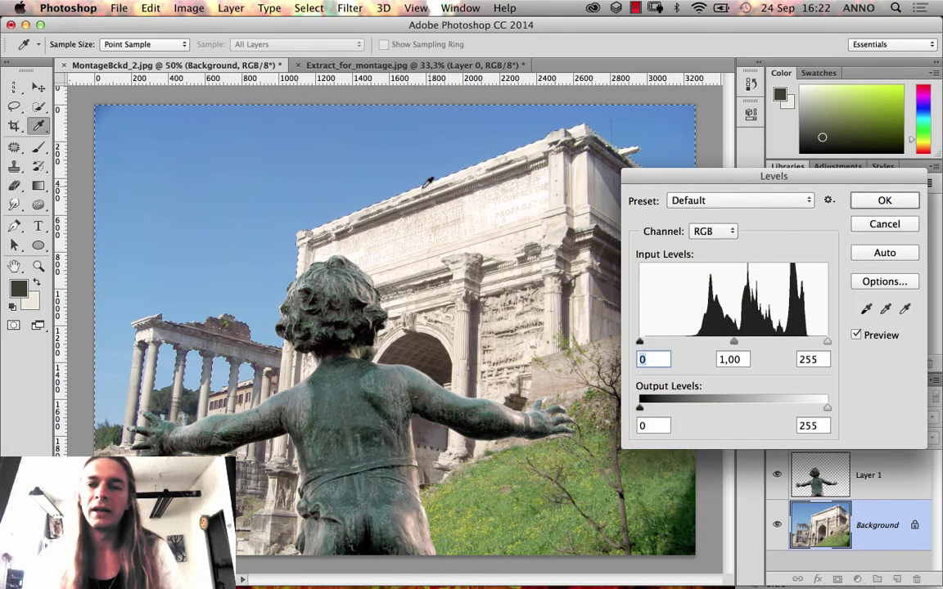
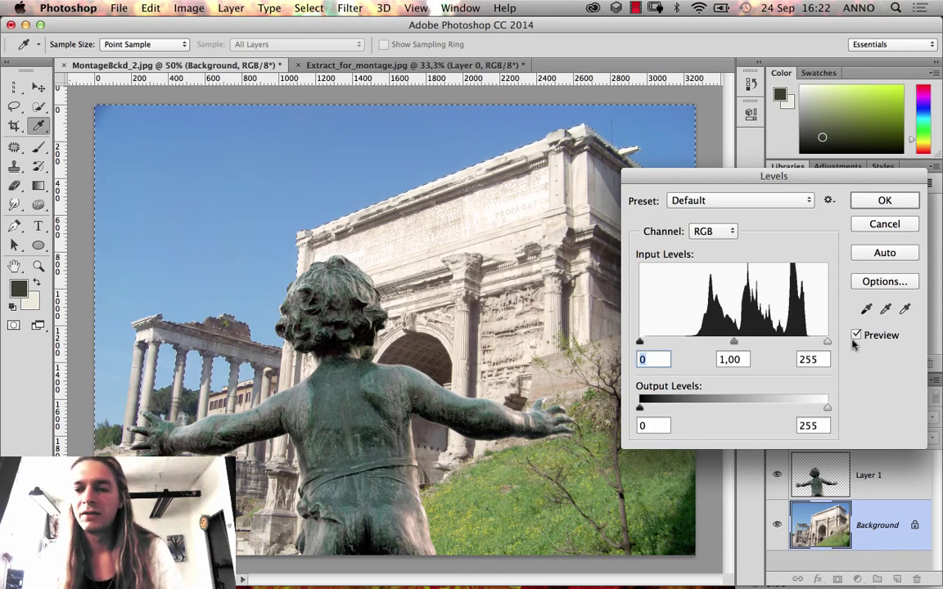
pyautogui.moveTo(827, 342); pyautogui.dragTo(809, 341)
pyautogui.moveTo(720, 342); pyautogui.dragTo(711, 343)
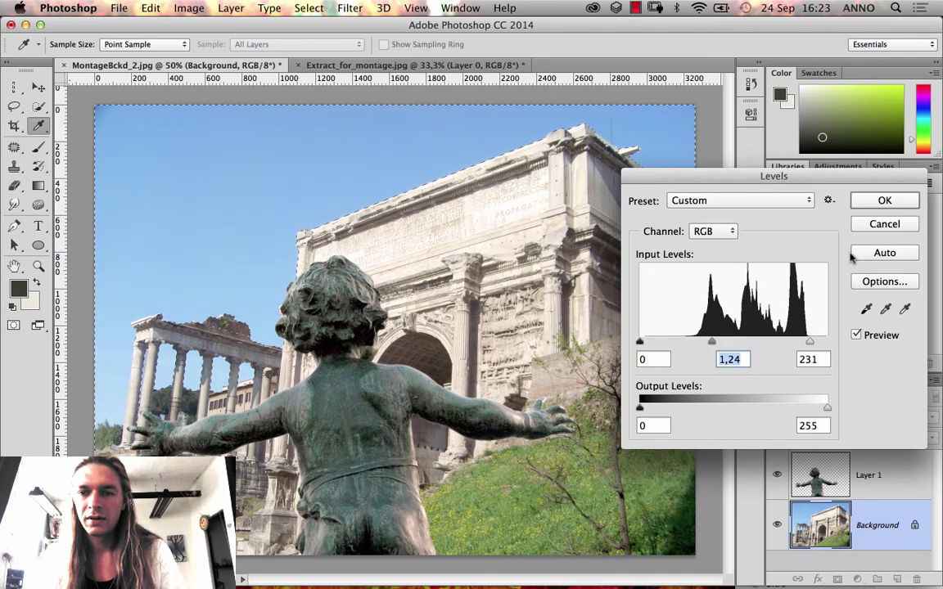
pyautogui.click(885, 201)
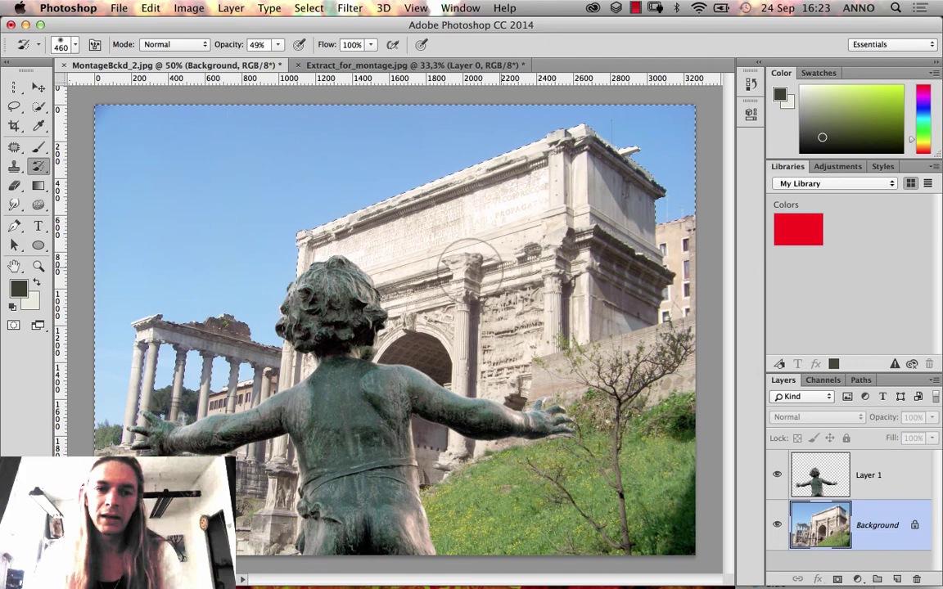
# - Shift the selected sky's midtones toward cyan with Color Balance at -19, and deselect it
pyautogui.click(189, 8)
pyautogui.click(191, 8)
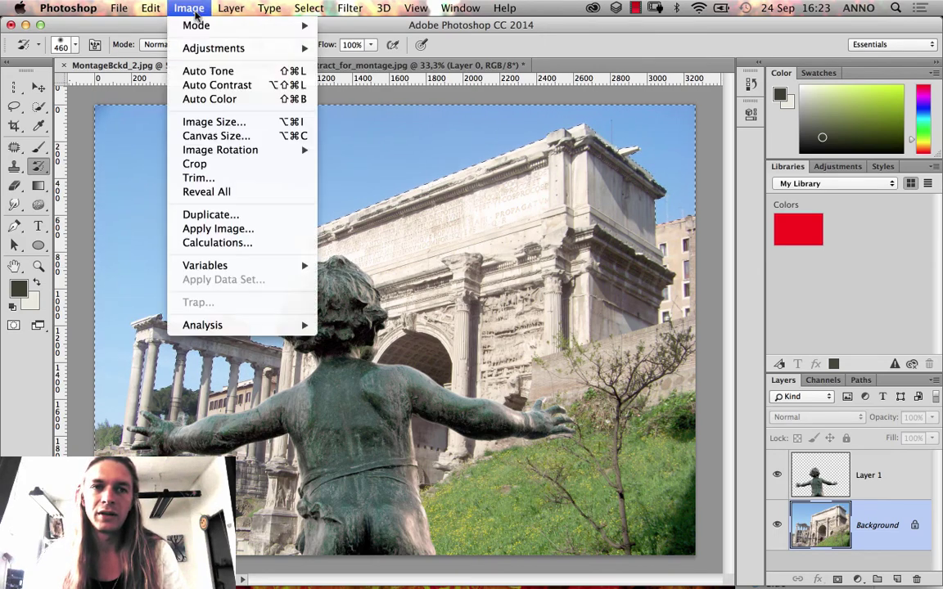
pyautogui.moveTo(236, 47)
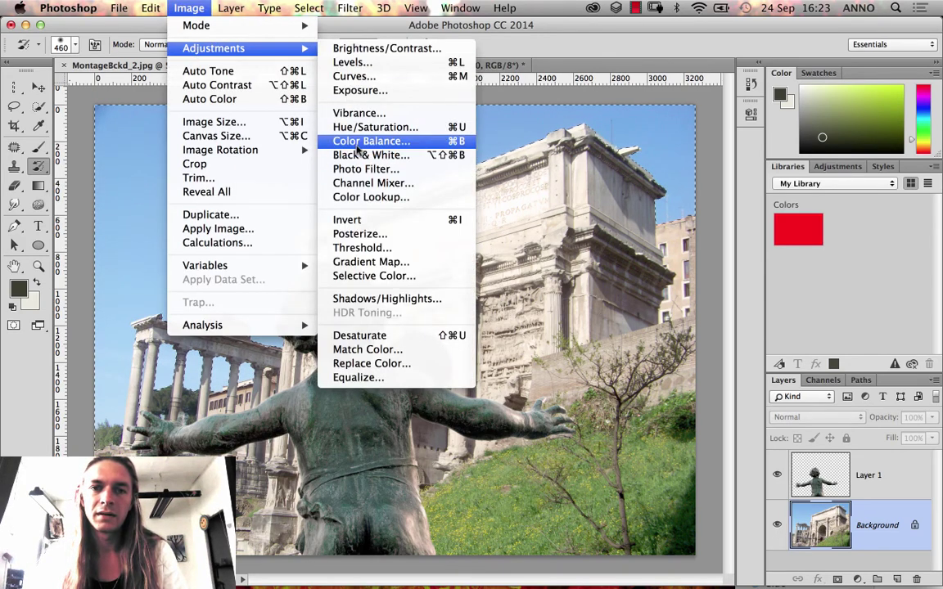
pyautogui.click(360, 141)
pyautogui.moveTo(615, 187); pyautogui.dragTo(601, 185)
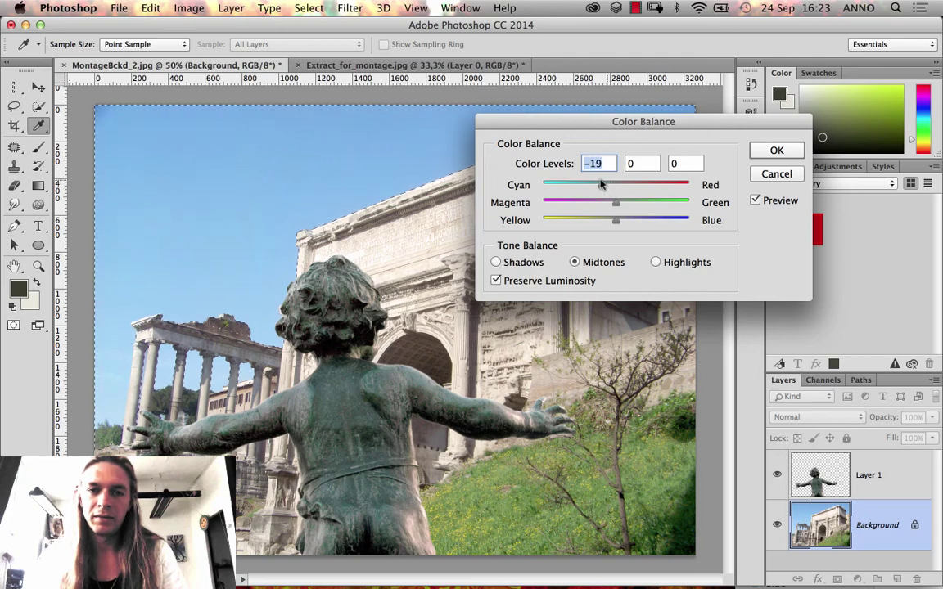
pyautogui.click(774, 151)
pyautogui.press('y')
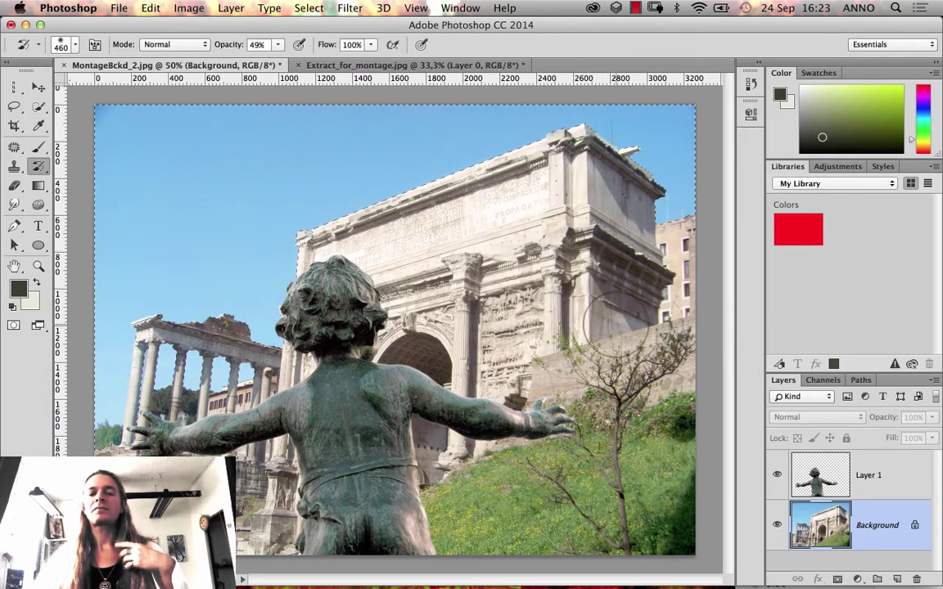
pyautogui.press('super+d')
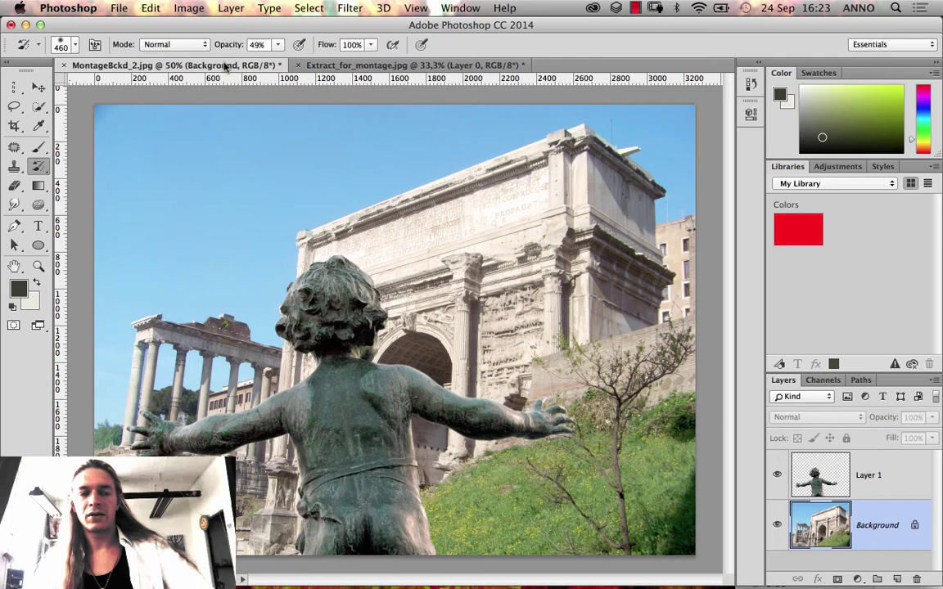
# - Warm the whole Background layer's midtones with Color Balance levels of +5, -4 and -13
pyautogui.click(196, 10)
pyautogui.moveTo(197, 48)
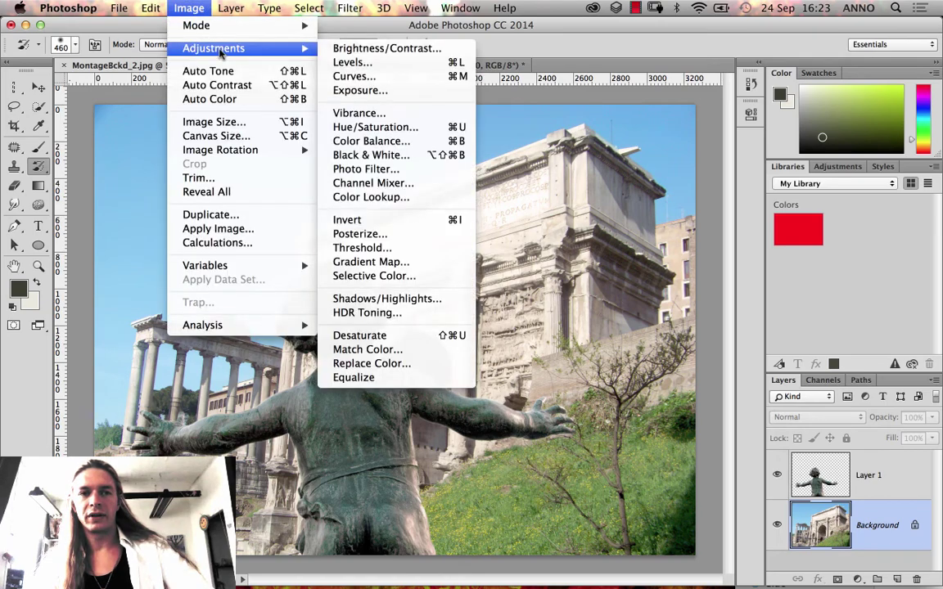
pyautogui.click(371, 142)
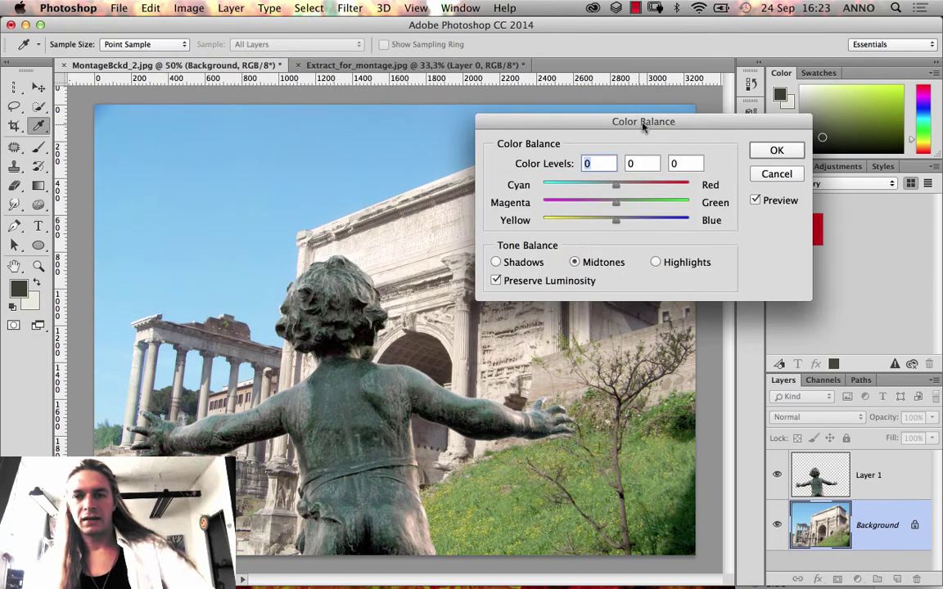
pyautogui.moveTo(579, 121); pyautogui.dragTo(717, 157)
pyautogui.moveTo(752, 261); pyautogui.dragTo(733, 259)
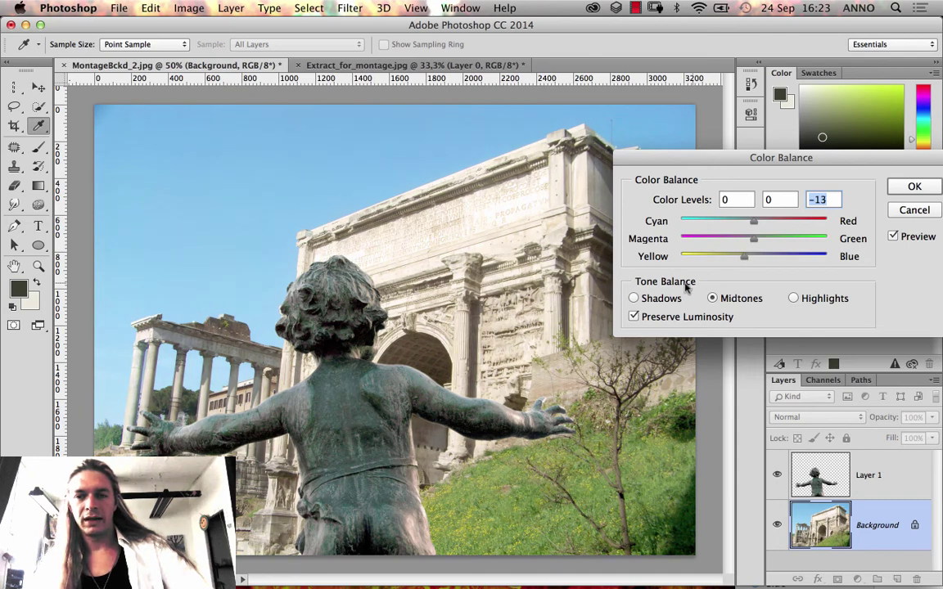
pyautogui.moveTo(760, 239)
pyautogui.mouseDown()
pyautogui.moveTo(750, 239)
pyautogui.moveTo(757, 223)
pyautogui.mouseUp()
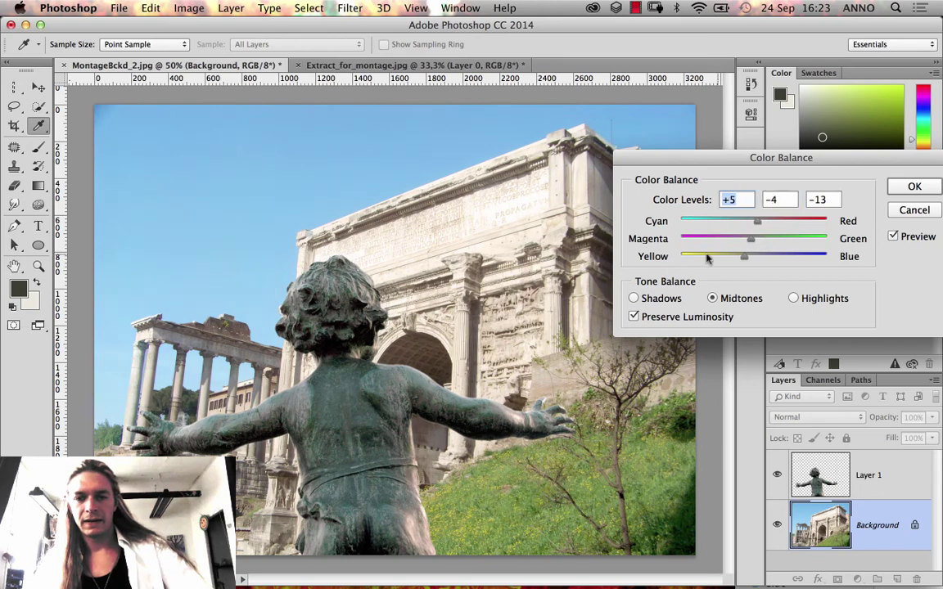
pyautogui.click(914, 187)
pyautogui.press('y')
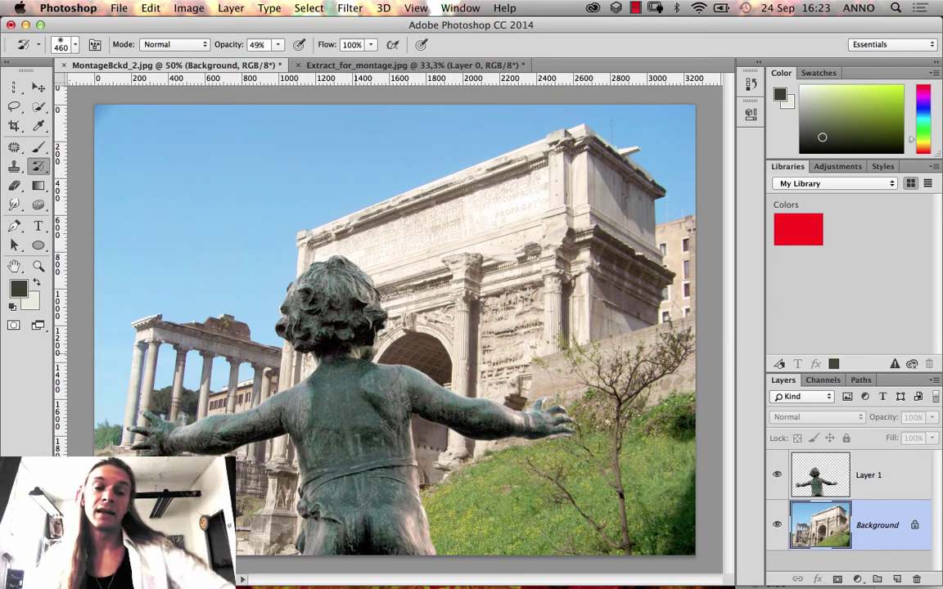
# - Hide and show the Background and Layer 1 one at a time to compare the statue with the arch photo
pyautogui.click(776, 525)
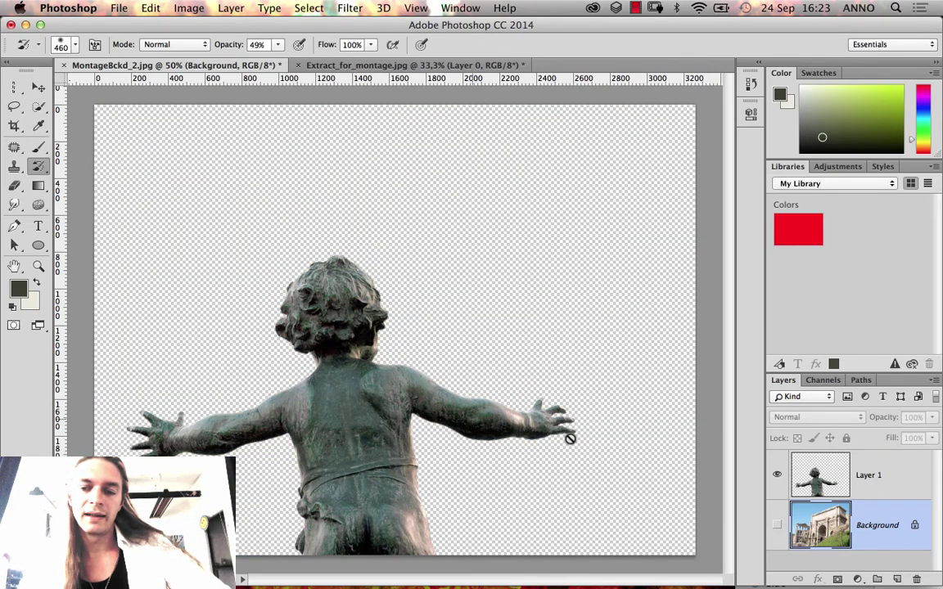
pyautogui.click(777, 525)
pyautogui.click(777, 474)
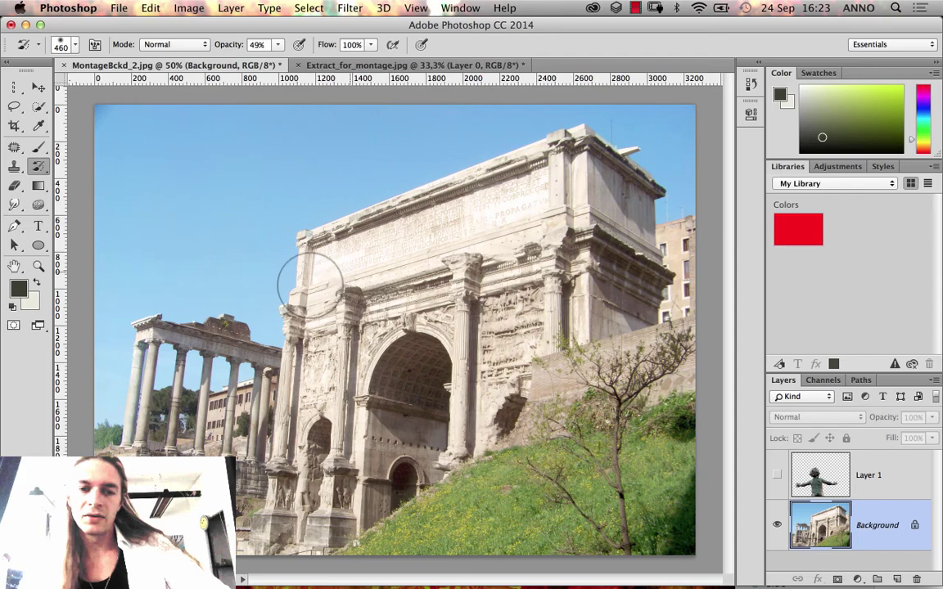
pyautogui.click(777, 474)
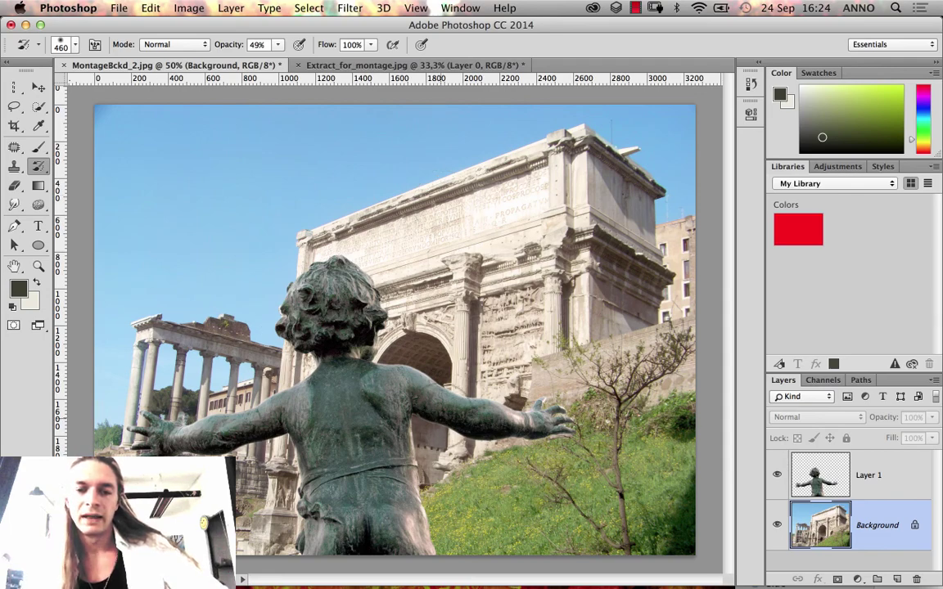
# - Try flipping the statue on Layer 1 horizontally, and undo the flip
pyautogui.click(834, 482)
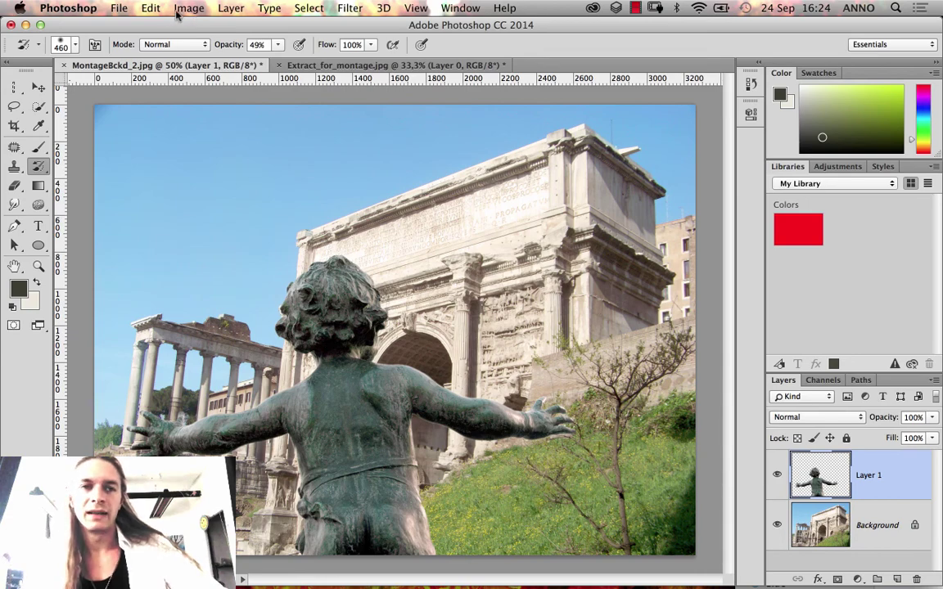
pyautogui.click(150, 8)
pyautogui.moveTo(274, 315)
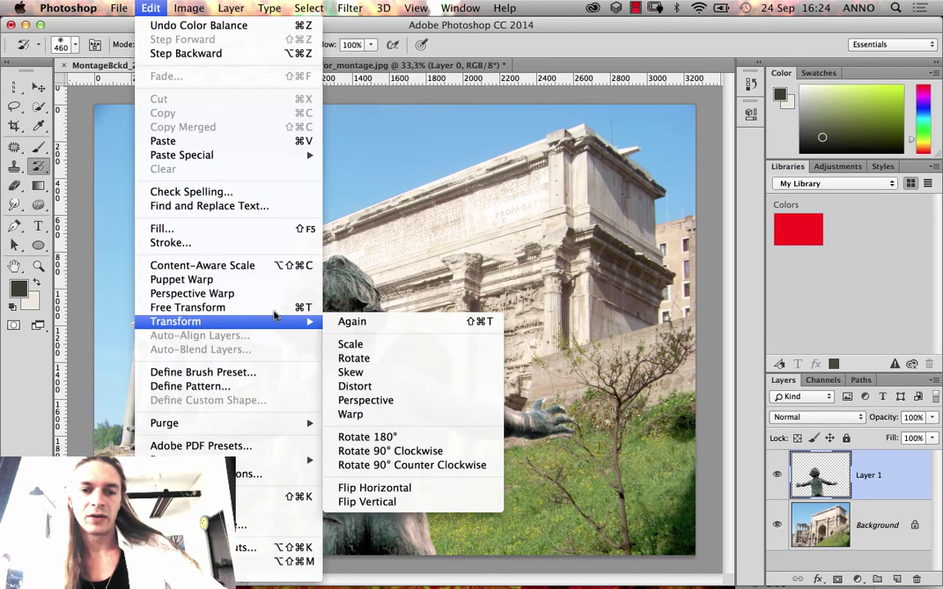
pyautogui.click(395, 489)
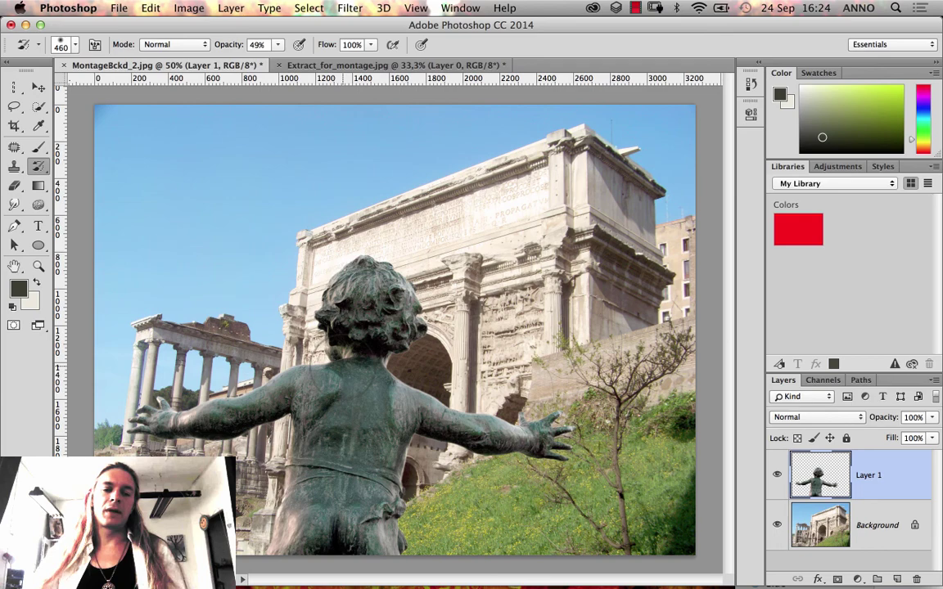
pyautogui.moveTo(350, 376); pyautogui.dragTo(315, 378)
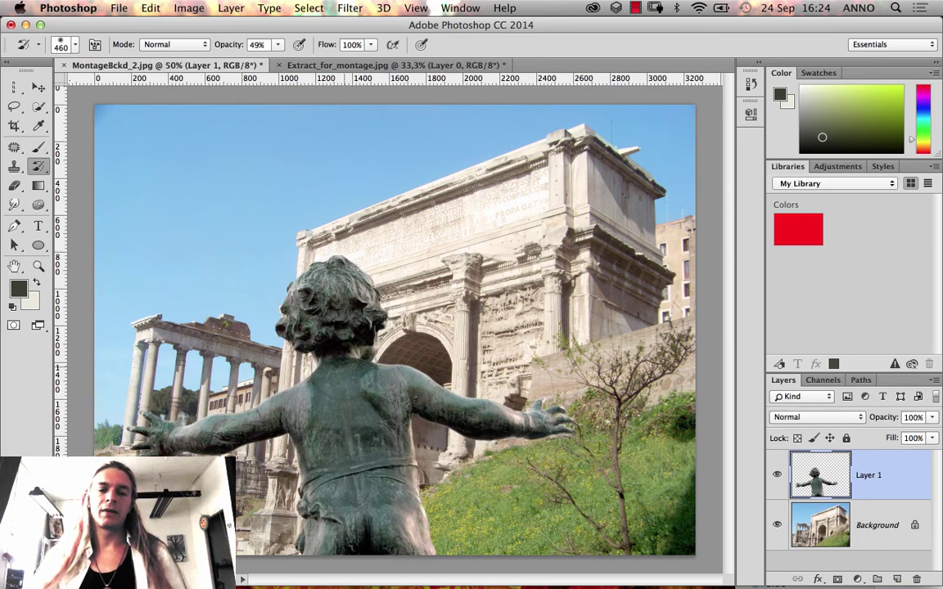
pyautogui.click(750, 83)
pyautogui.hotkey('ctrl', 't')
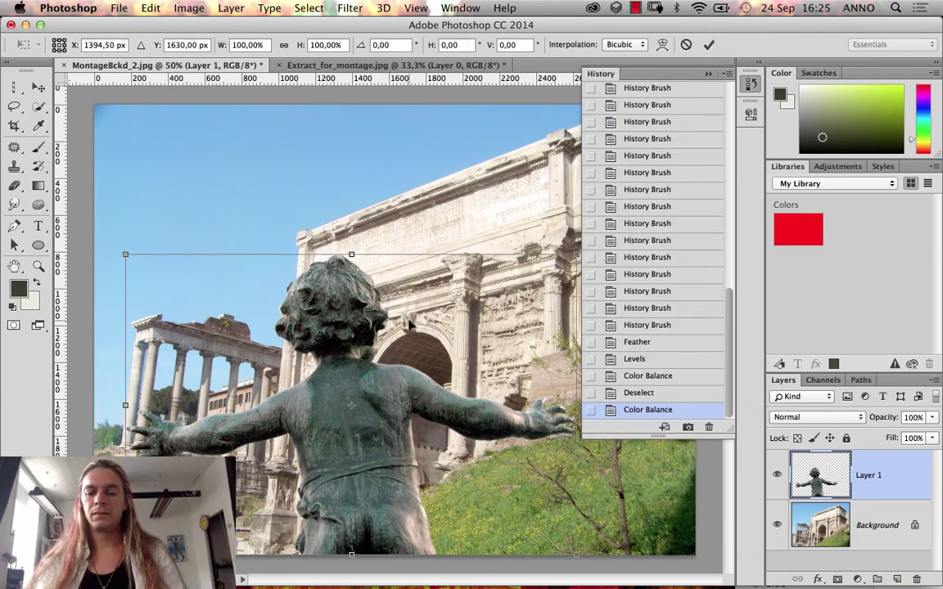
pyautogui.press('y')
pyautogui.press('Return')
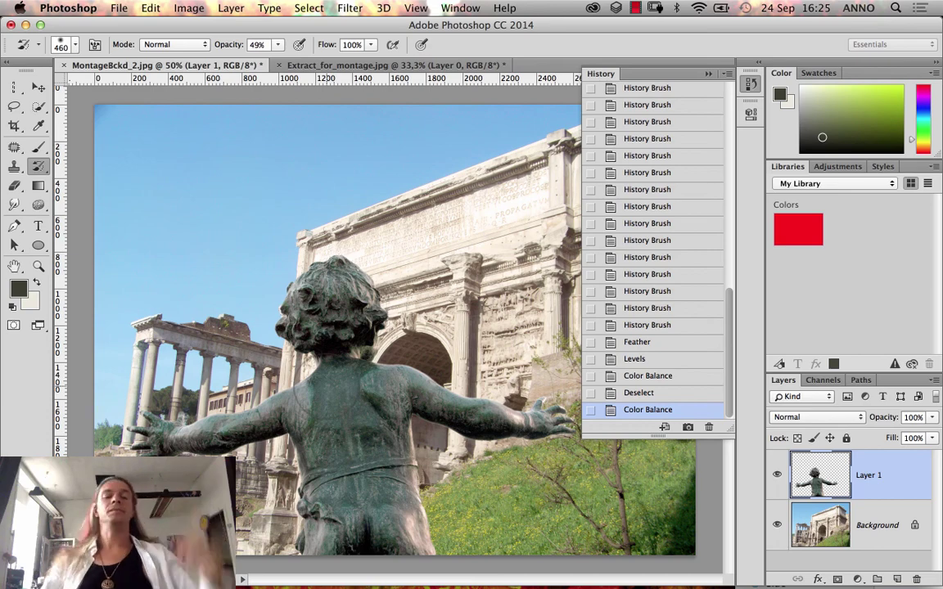
# - Load the statue's outline from Layer 1 as a selection and contract it by 3 pixels
pyautogui.click(44, 266)
pyautogui.moveTo(286, 304); pyautogui.dragTo(450, 444)
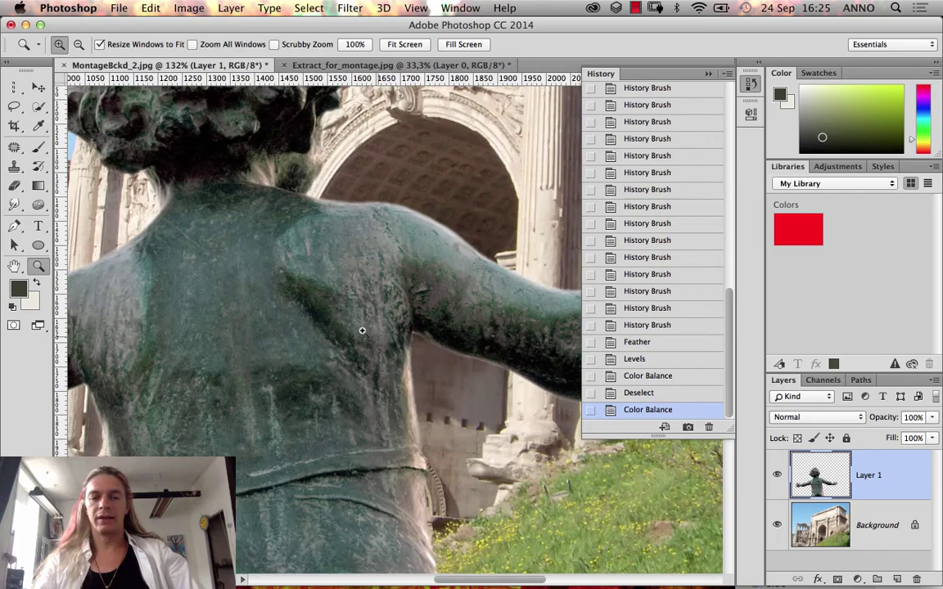
pyautogui.moveTo(528, 419); pyautogui.dragTo(529, 419)
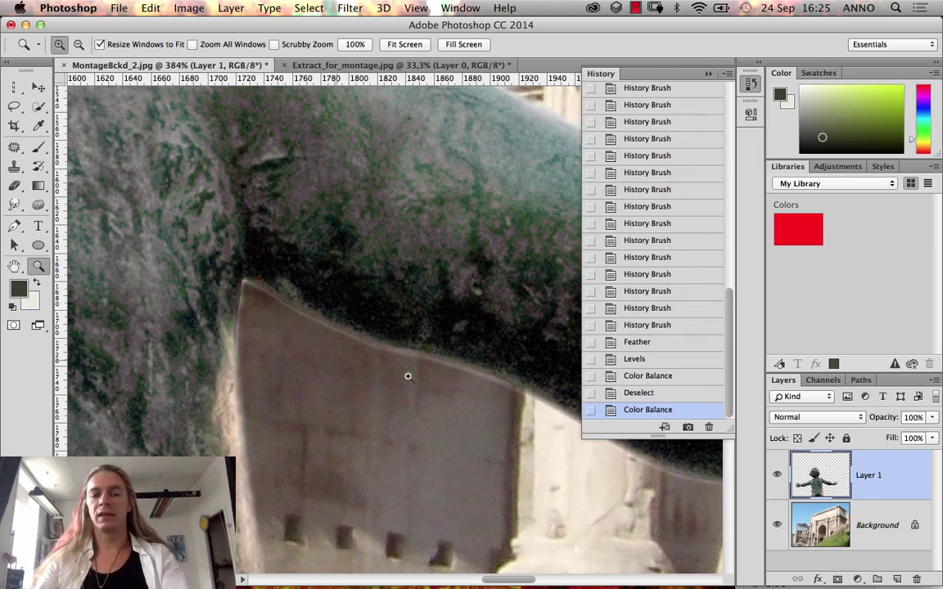
pyautogui.keyDown('super'); pyautogui.click(822, 483); pyautogui.keyUp('super')
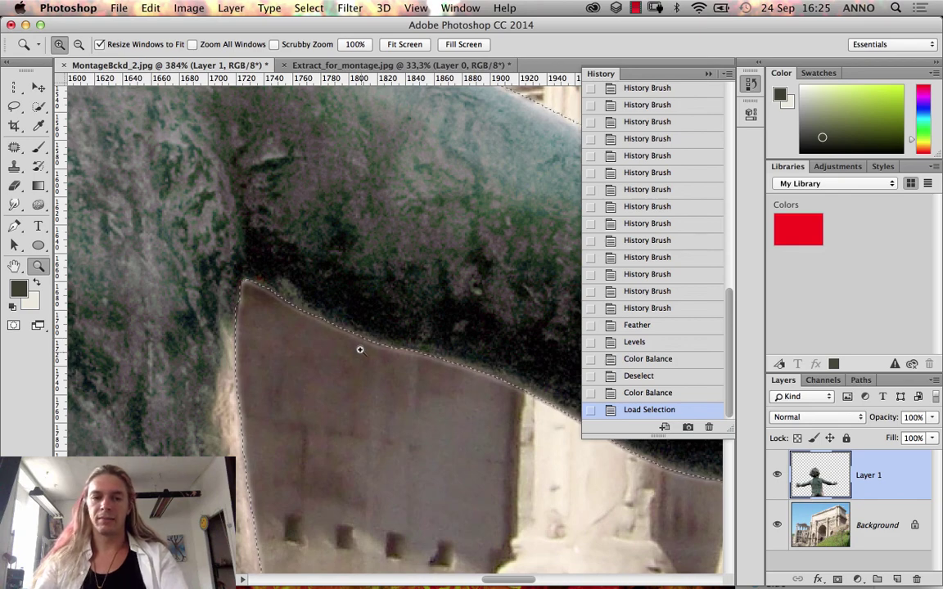
pyautogui.click(308, 9)
pyautogui.moveTo(326, 206)
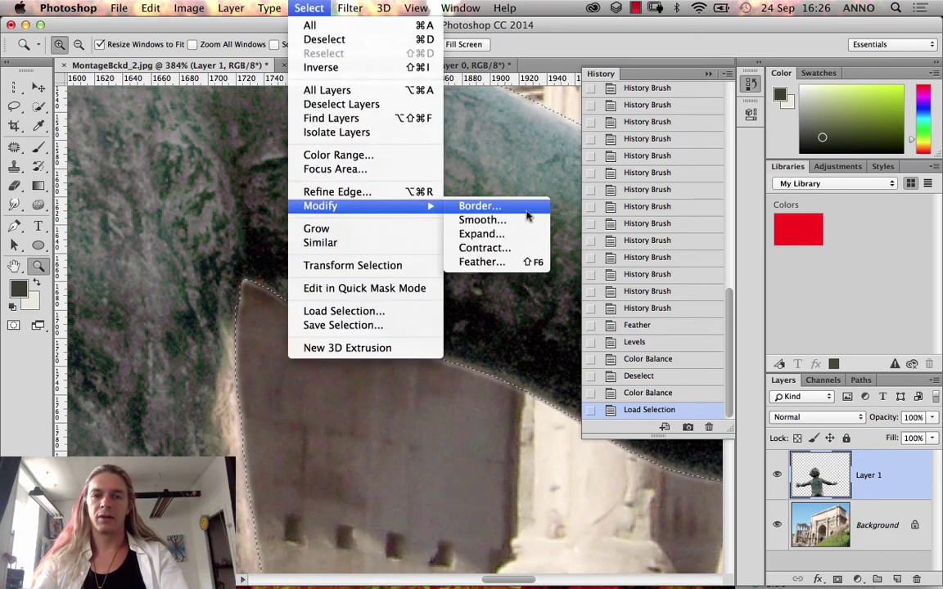
pyautogui.click(509, 248)
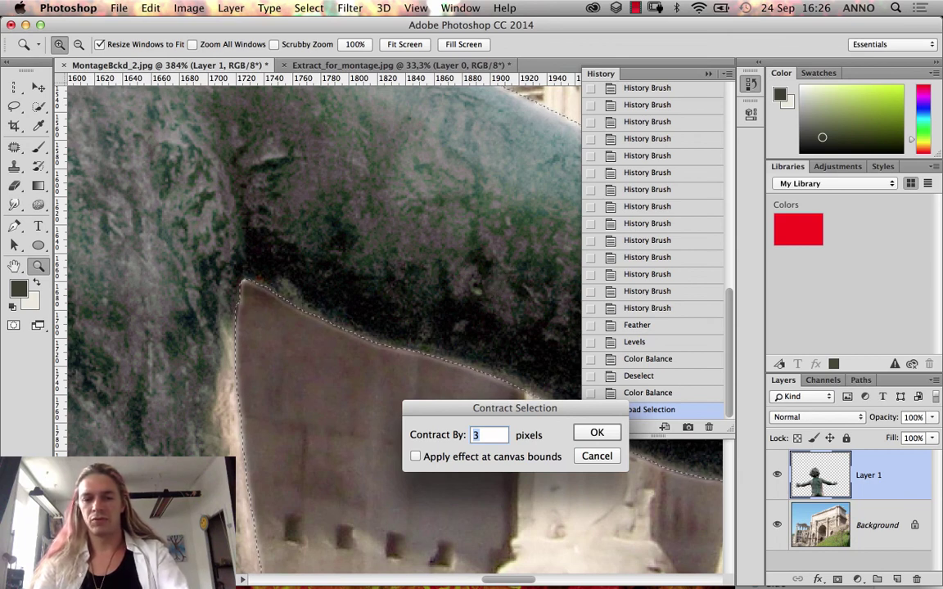
pyautogui.click(596, 433)
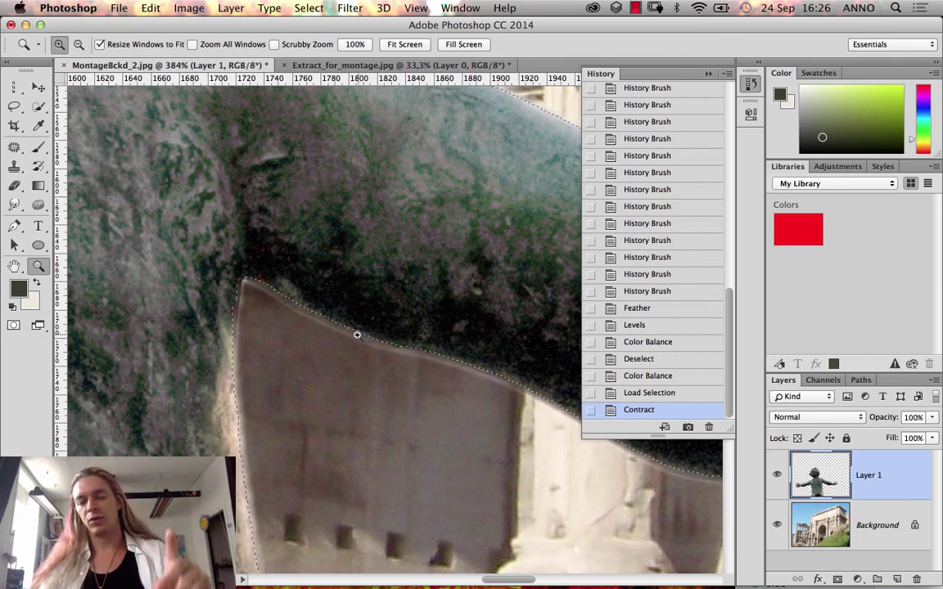
# - Try clearing the contracted selection on Layer 1, and undo the deletion
pyautogui.press('Delete')
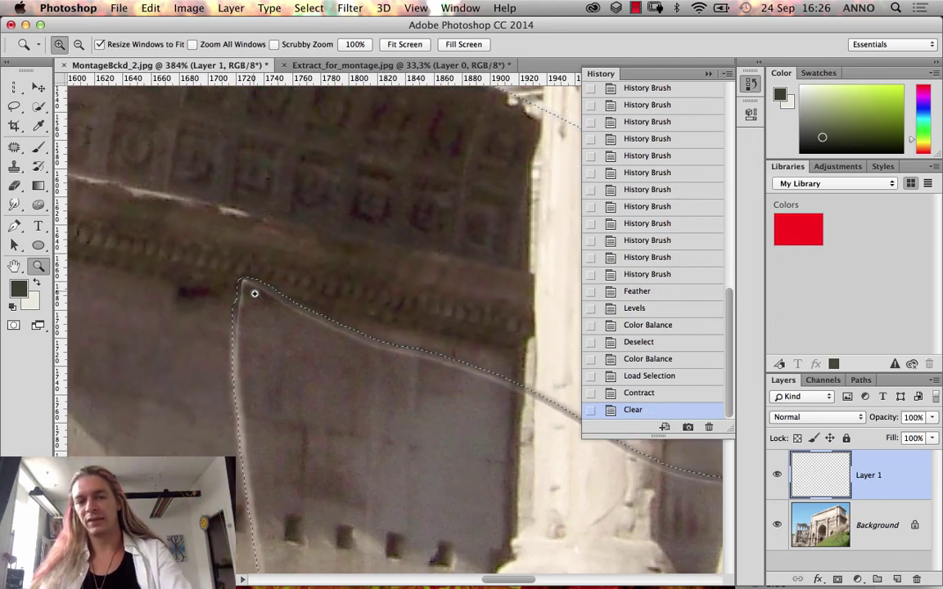
pyautogui.press('super+z')
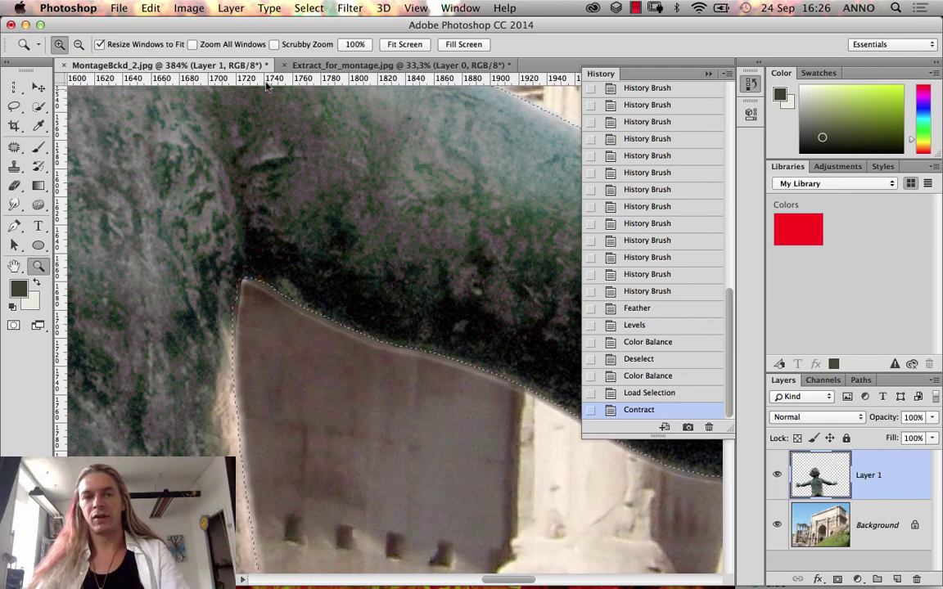
# - Invert the contracted selection, delete the light fringe around the statue on Layer 1, and deselect
pyautogui.click(310, 10)
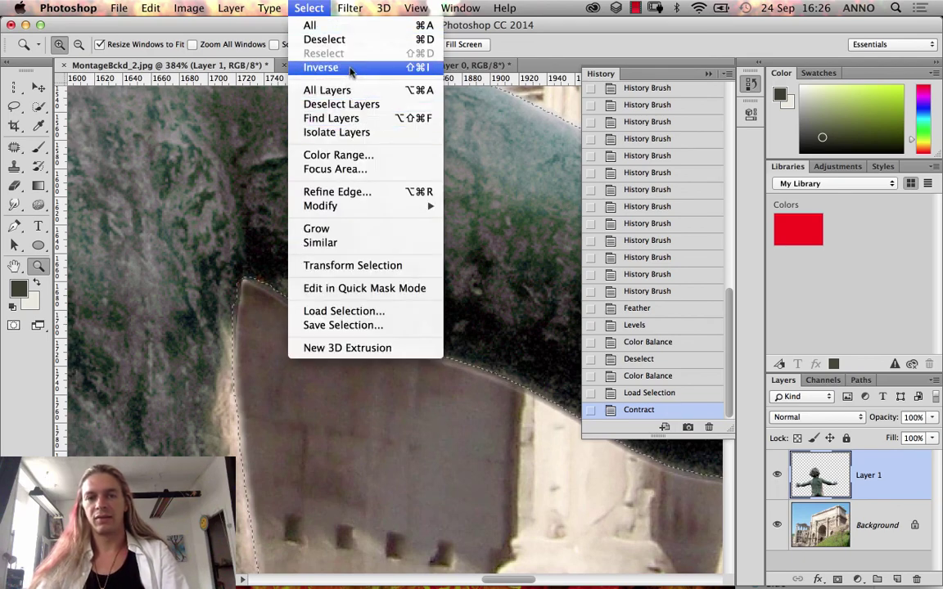
pyautogui.click(320, 67)
pyautogui.press('BackSpace')
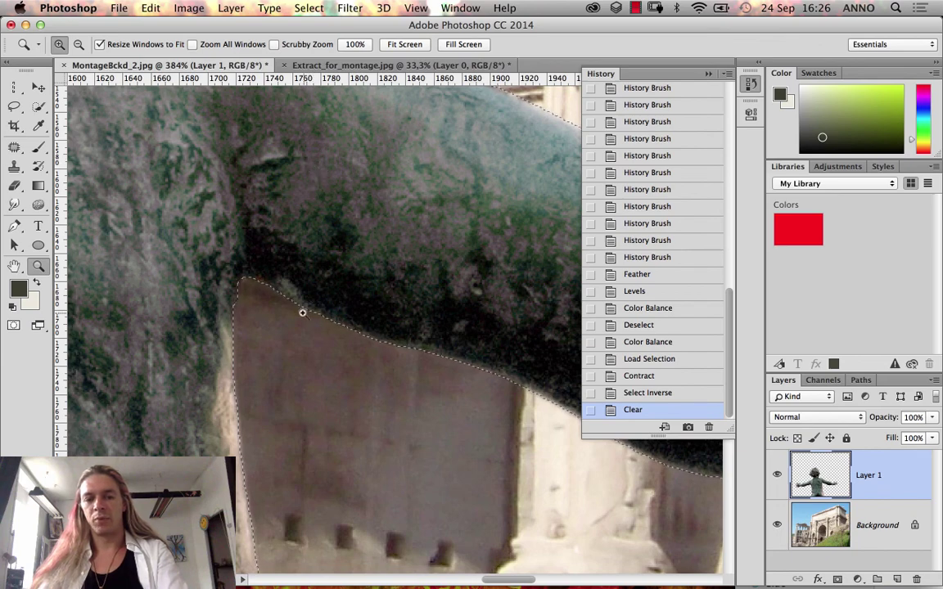
pyautogui.press('super+d')
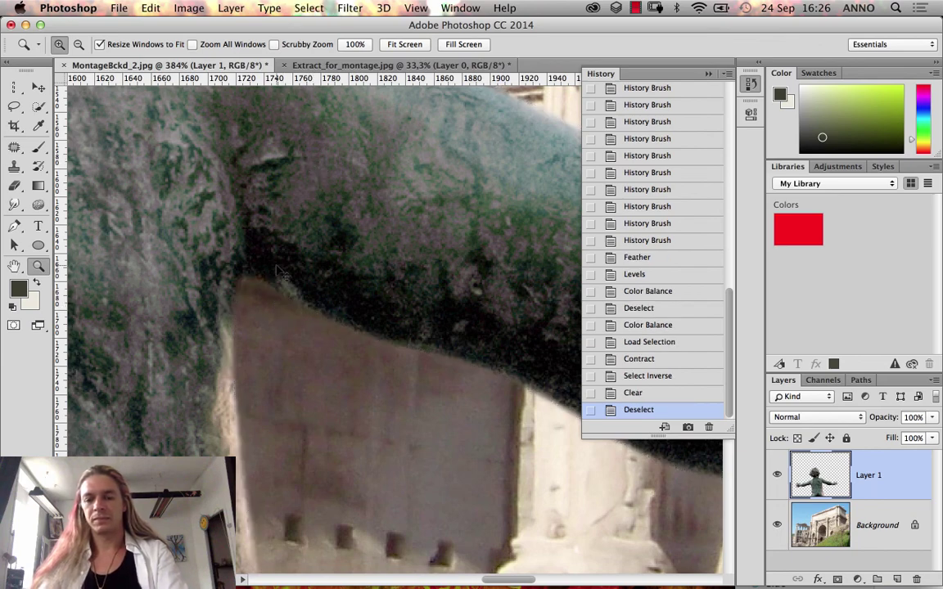
# - Fit the whole montage in view and switch to the Lasso tool with 0 px feather
pyautogui.press('super+0')
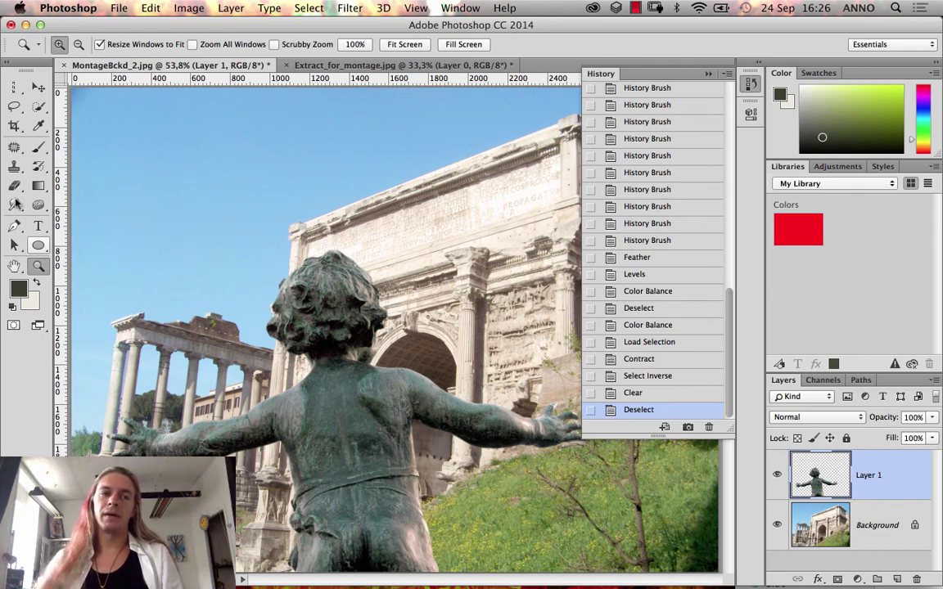
pyautogui.press('l')
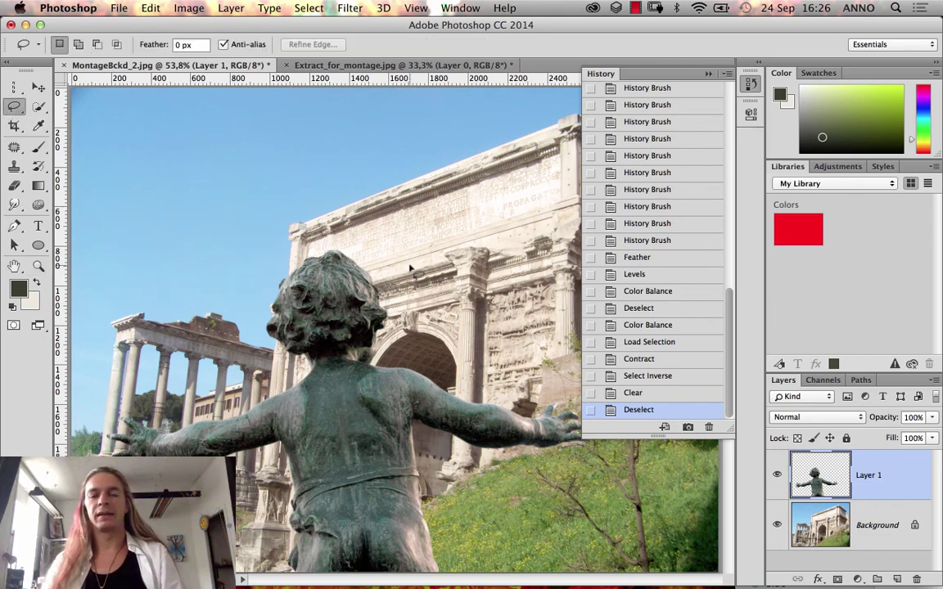